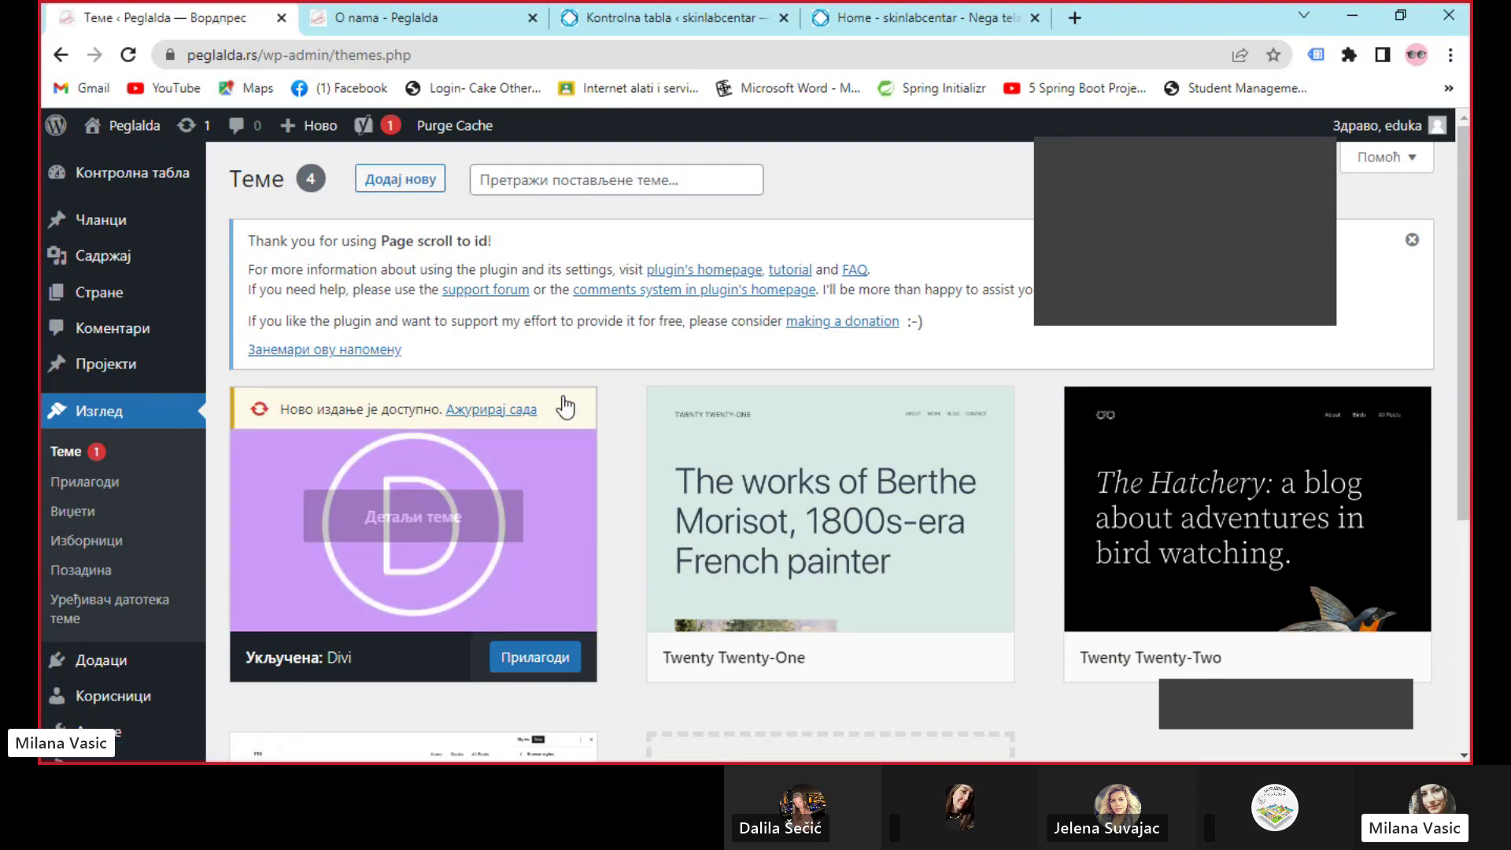
# Look over the installed themes and open the Divi theme options
pyautogui.scroll(-1, 311, 524)
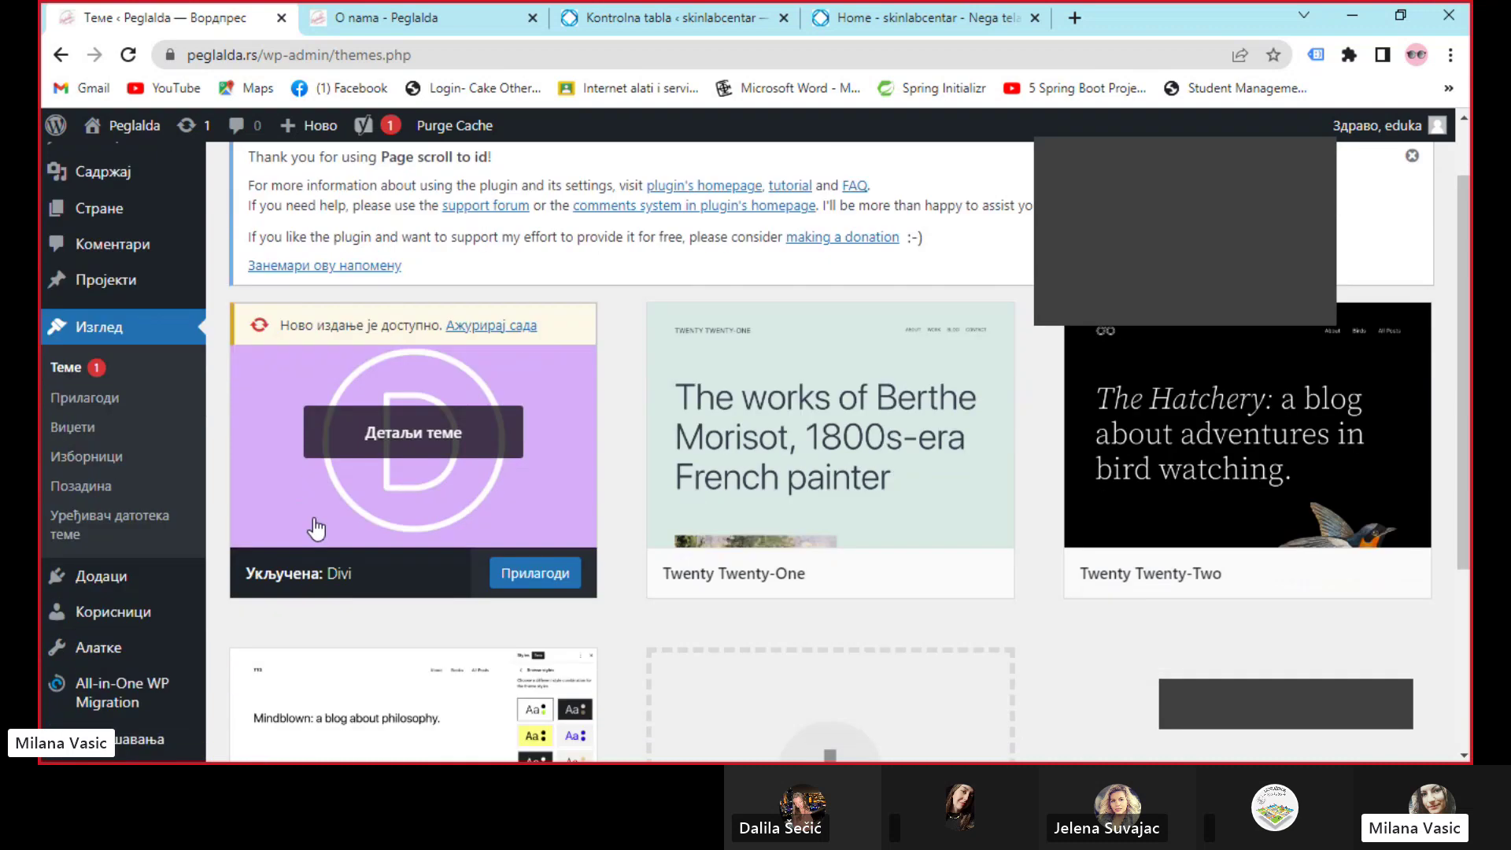
pyautogui.scroll(-4, 316, 529)
pyautogui.moveTo(47, 671)
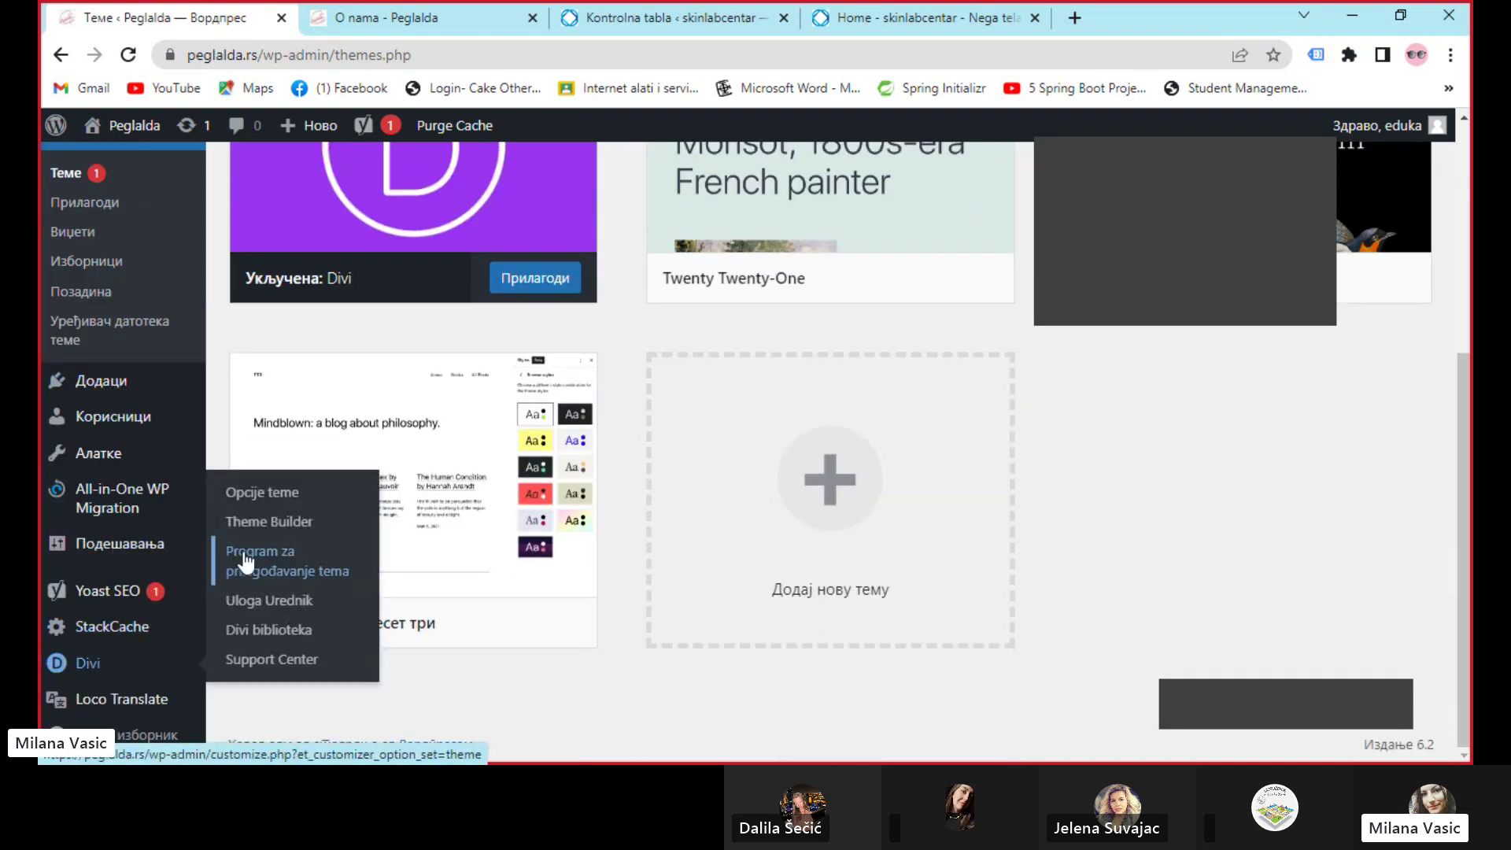
pyautogui.scroll(5, 118, 504)
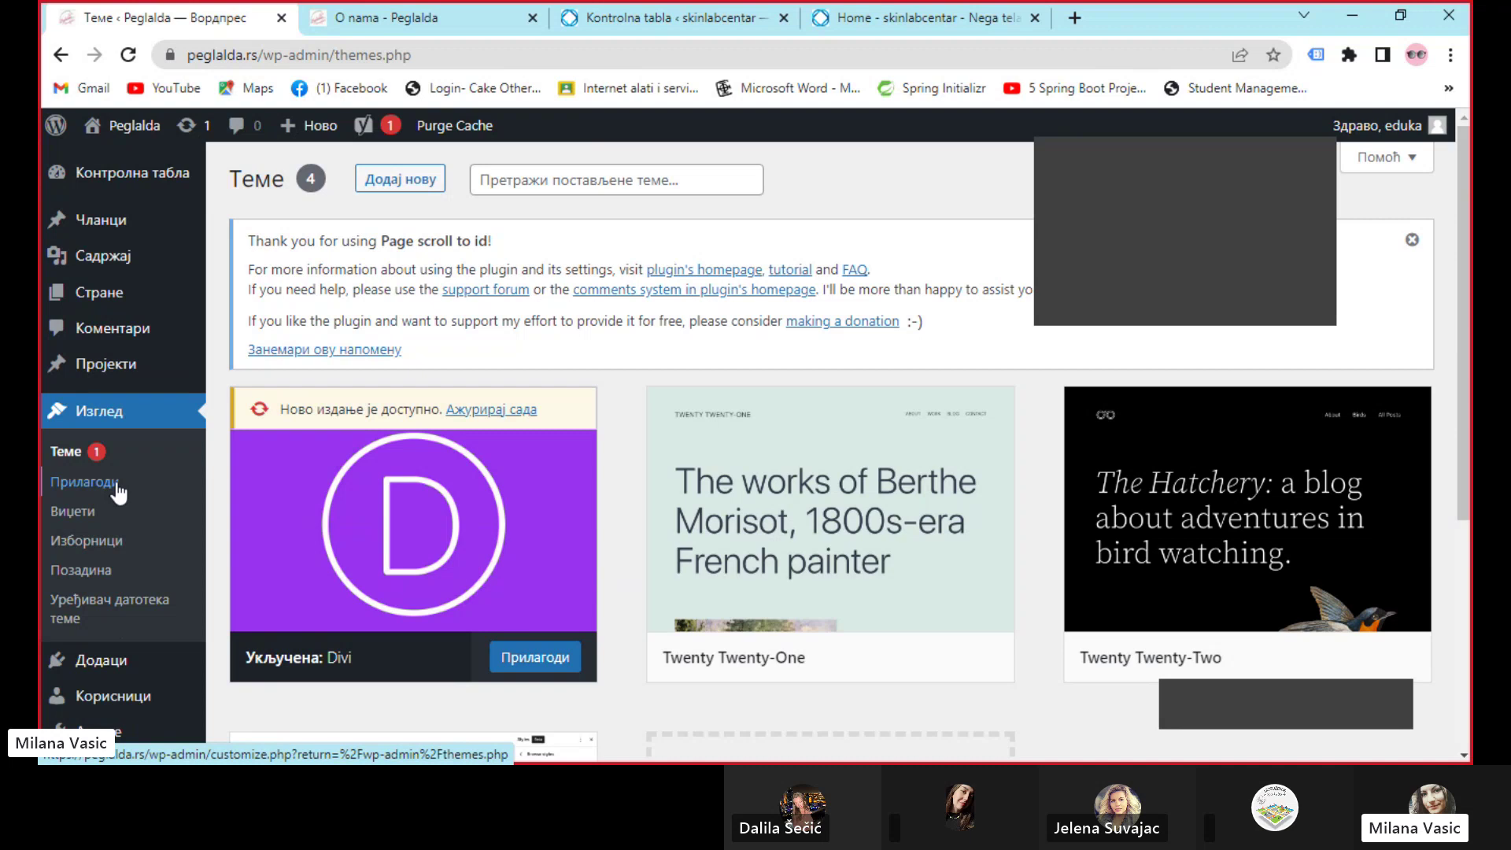
pyautogui.scroll(-5, 118, 511)
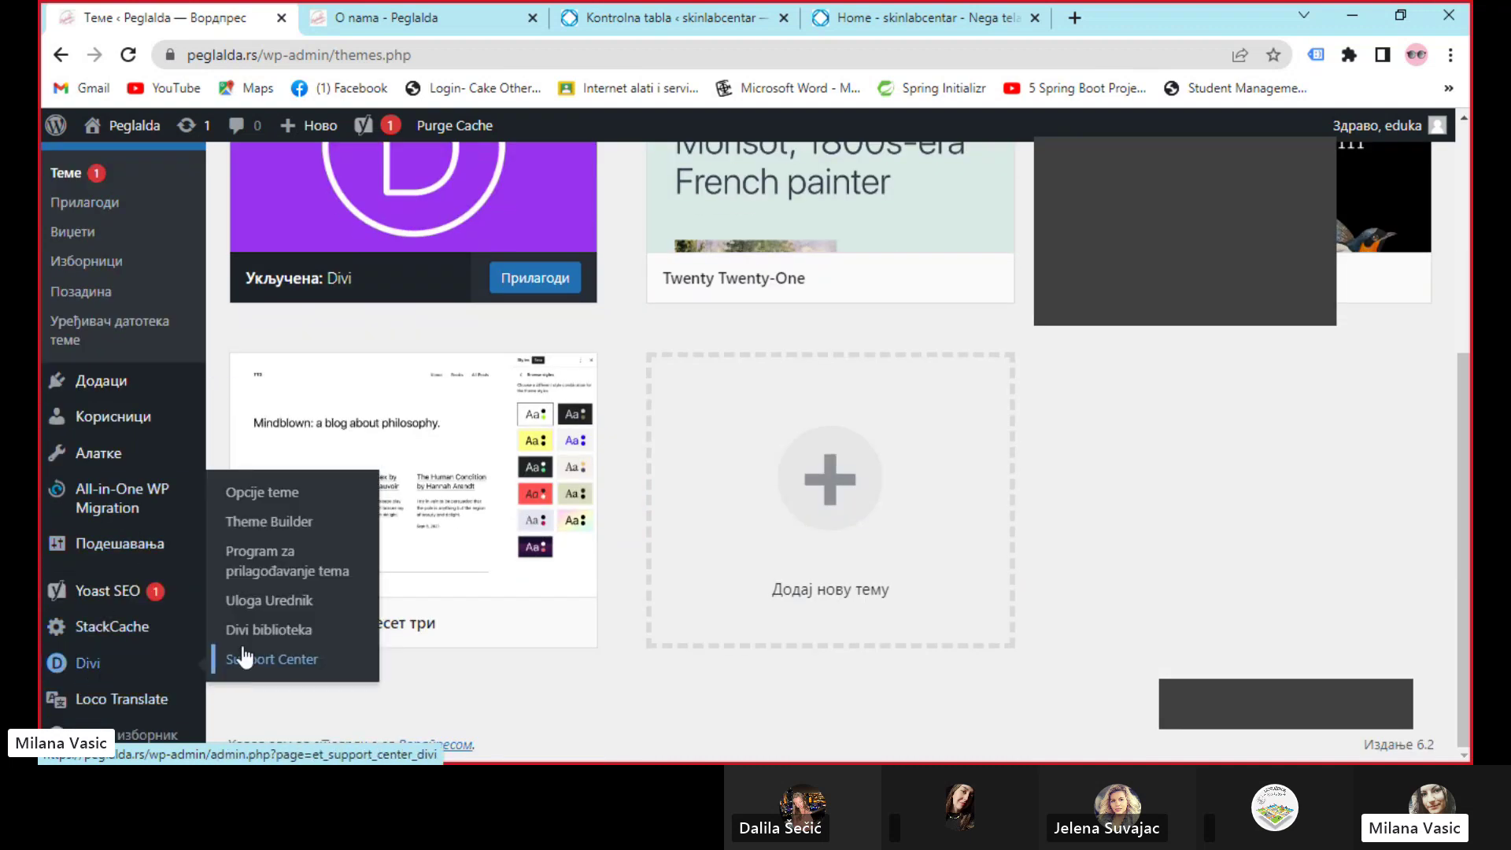
pyautogui.click(260, 496)
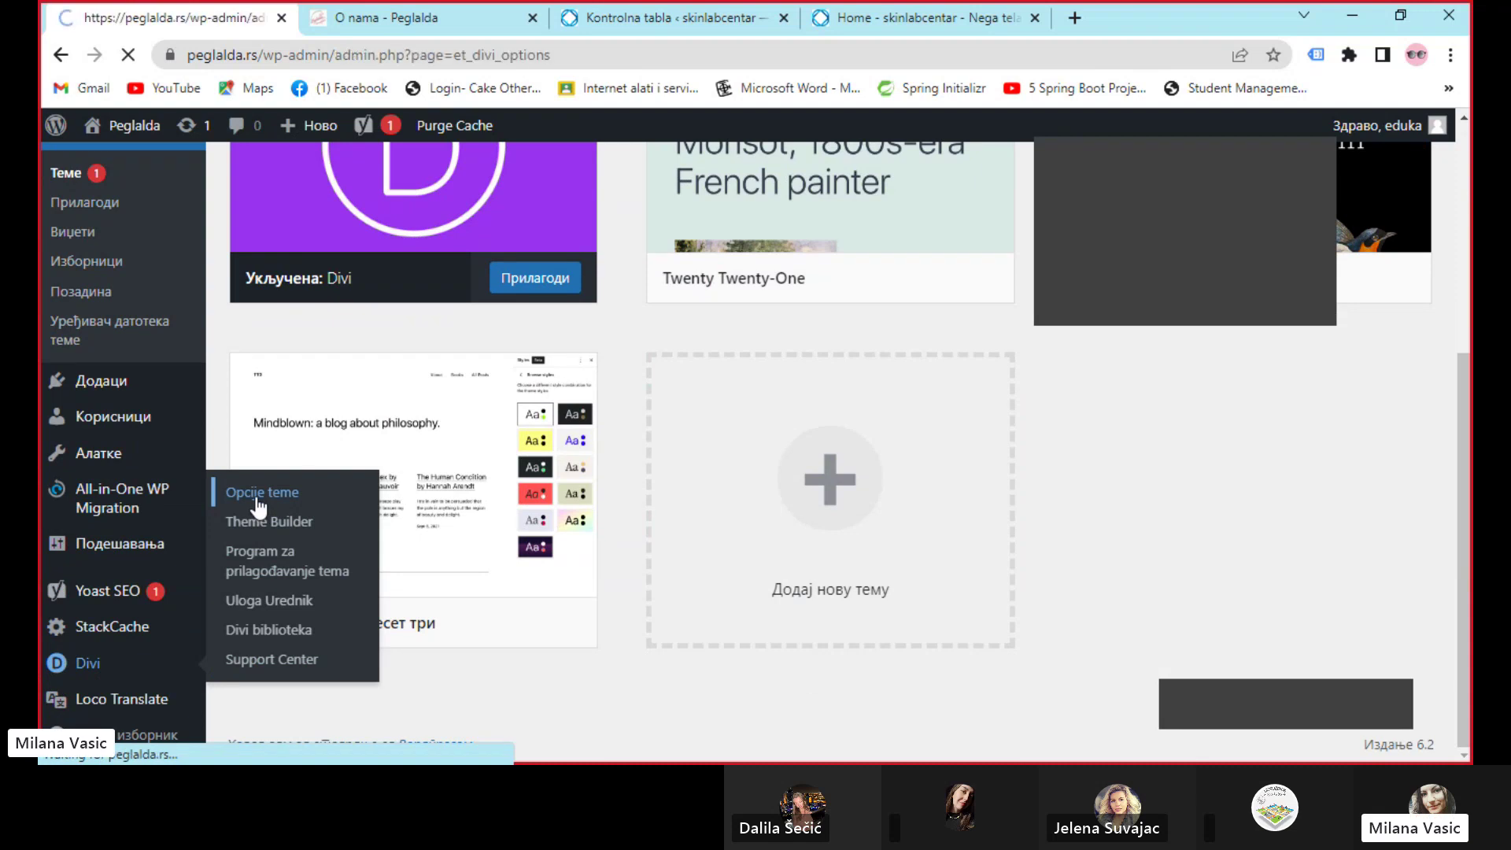
# Compare the Logotip setting in the Divi general options with the logo in the live site's header
pyautogui.scroll(-1, 339, 551)
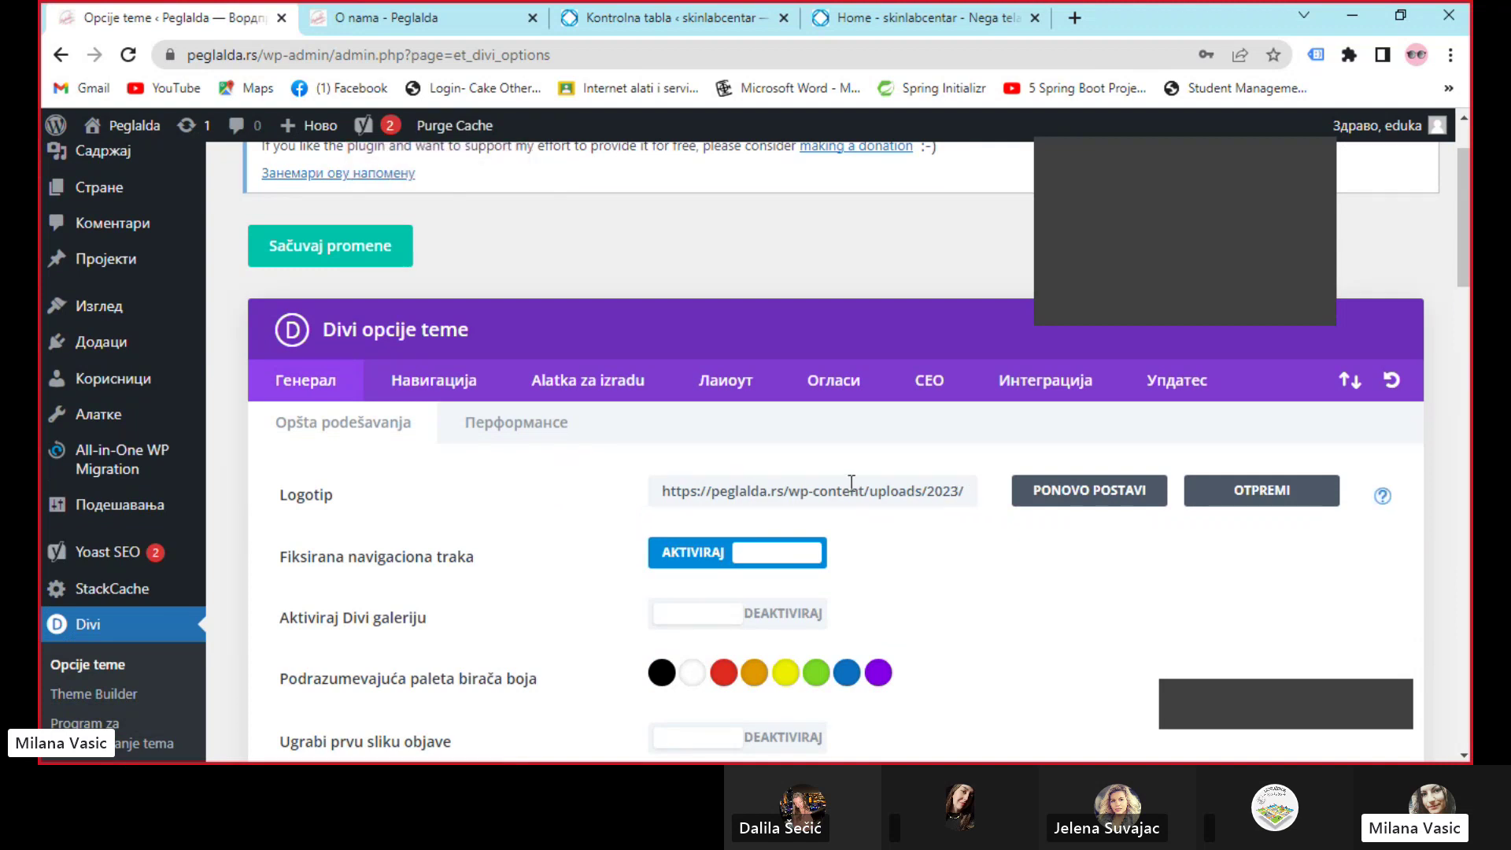
pyautogui.click(377, 12)
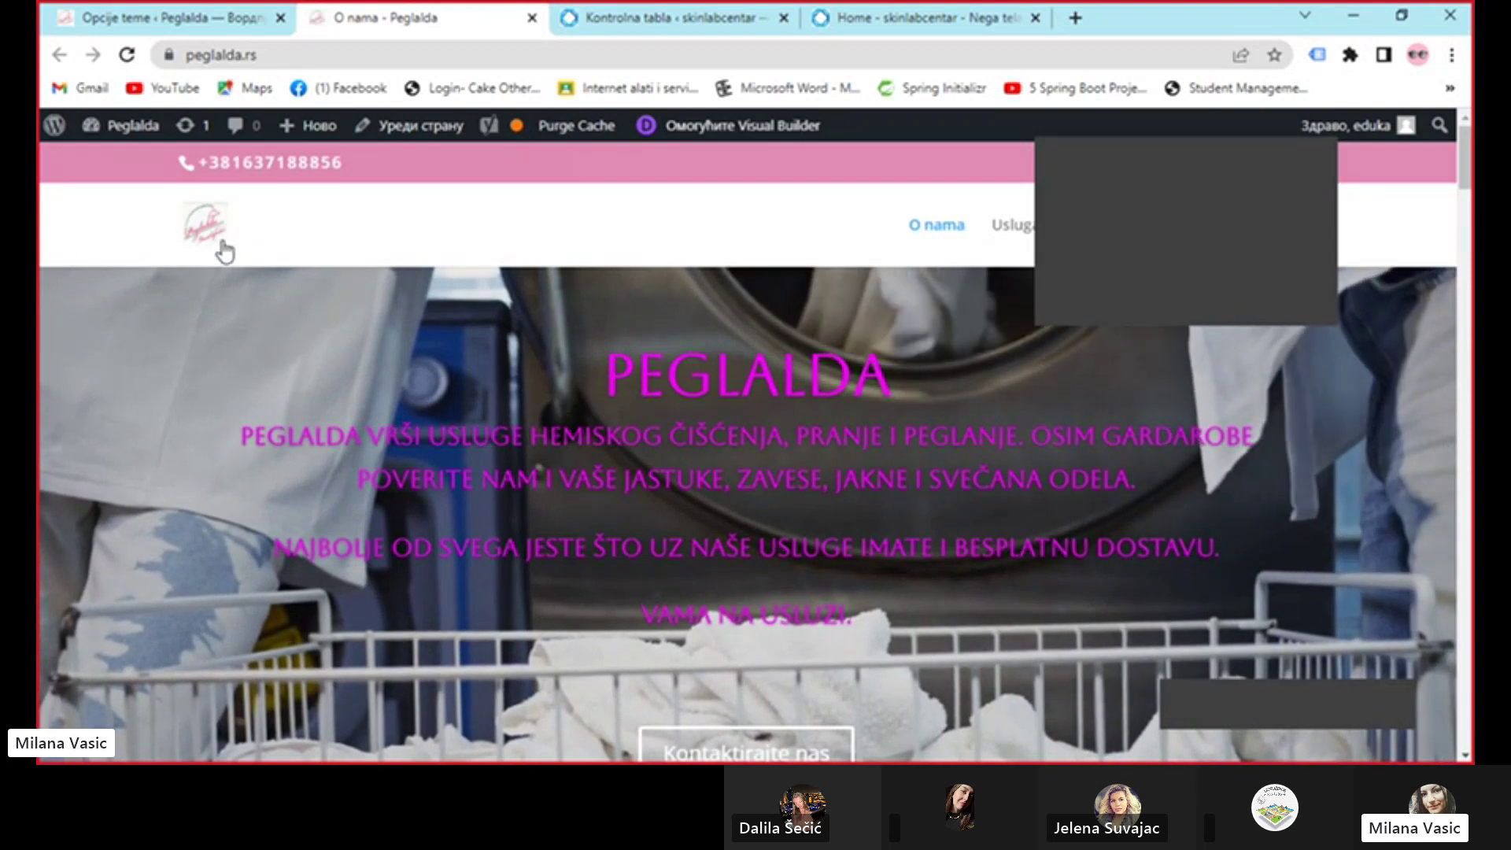
pyautogui.hotkey('ctrl', 'pageup')
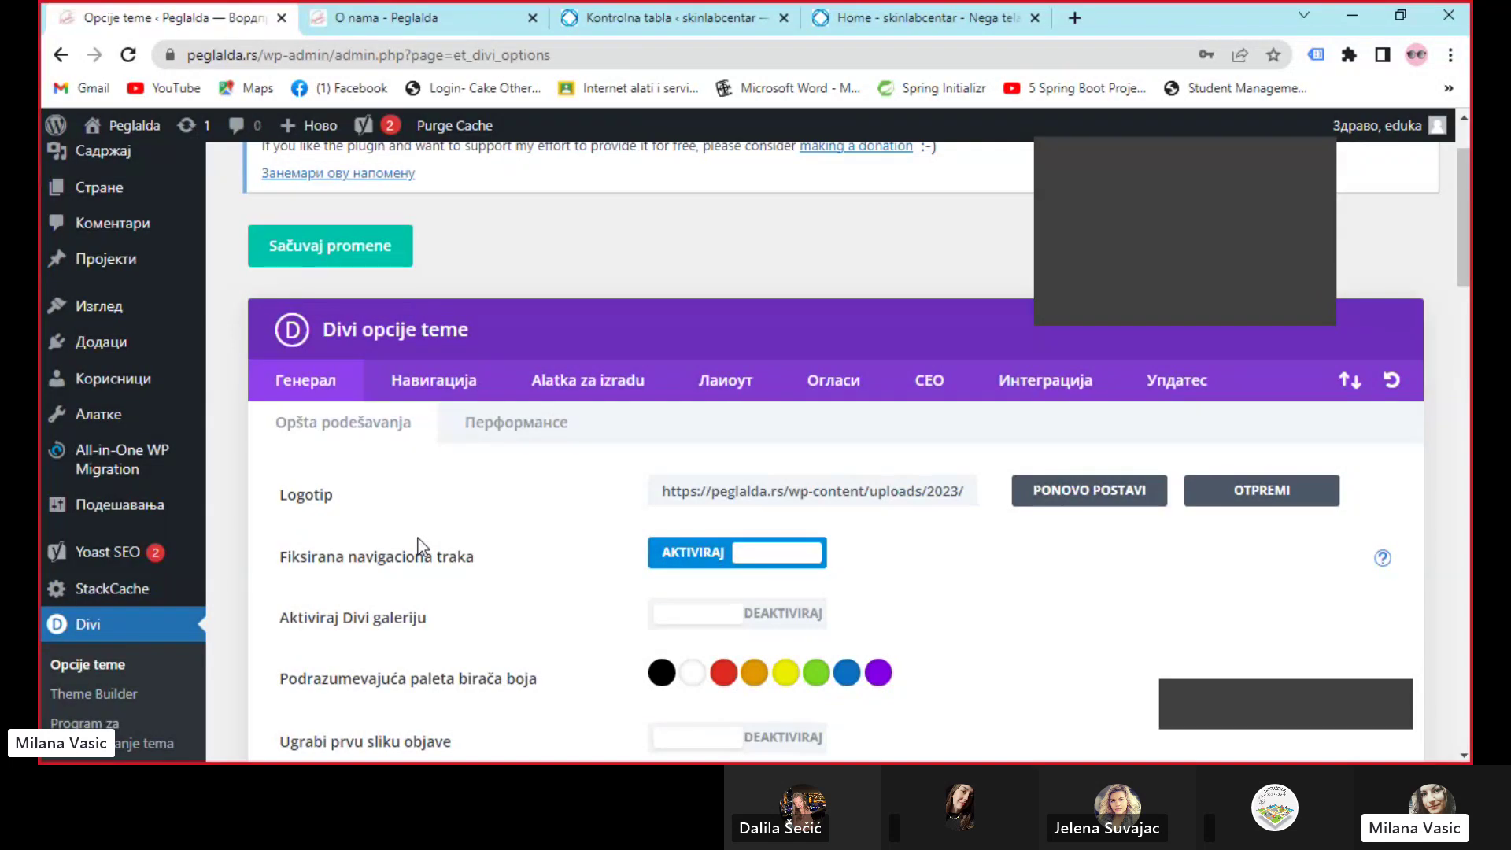
# Open the list of all the site's pages and look through it
pyautogui.scroll(1, 113, 452)
pyautogui.moveTo(112, 452)
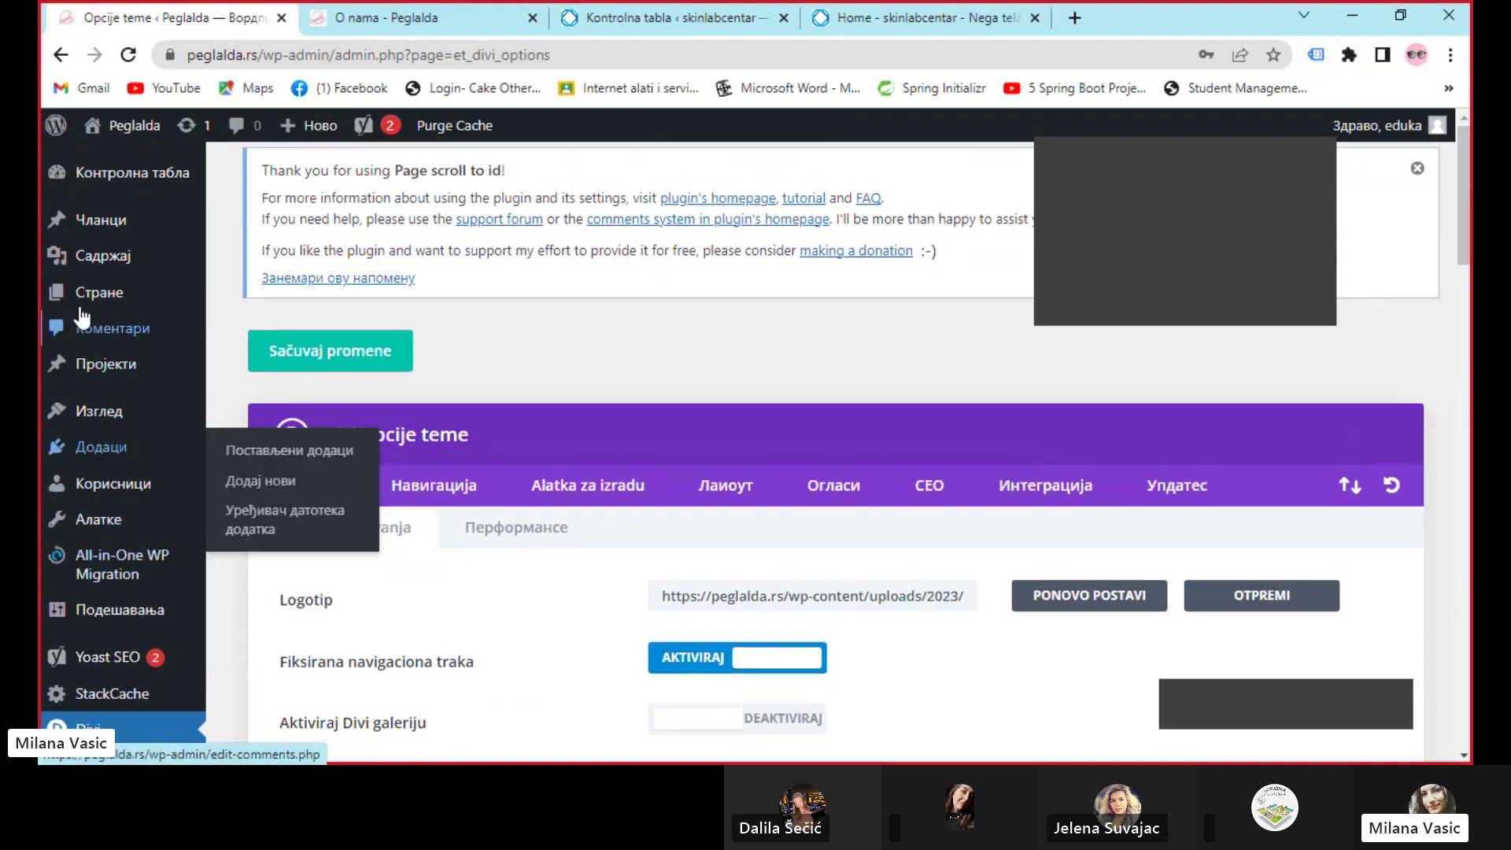
pyautogui.moveTo(84, 295)
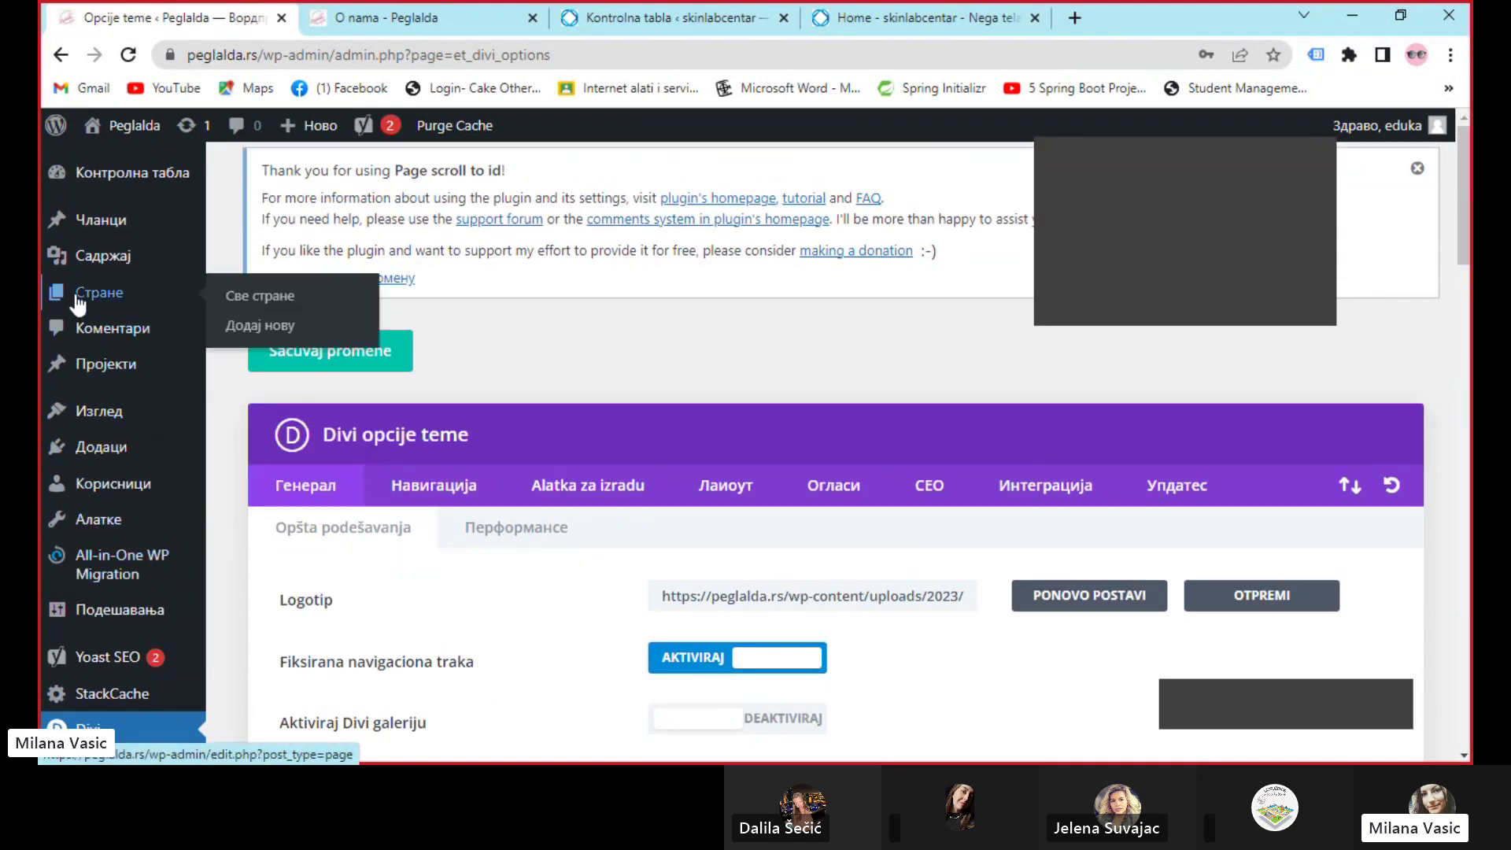
pyautogui.click(251, 293)
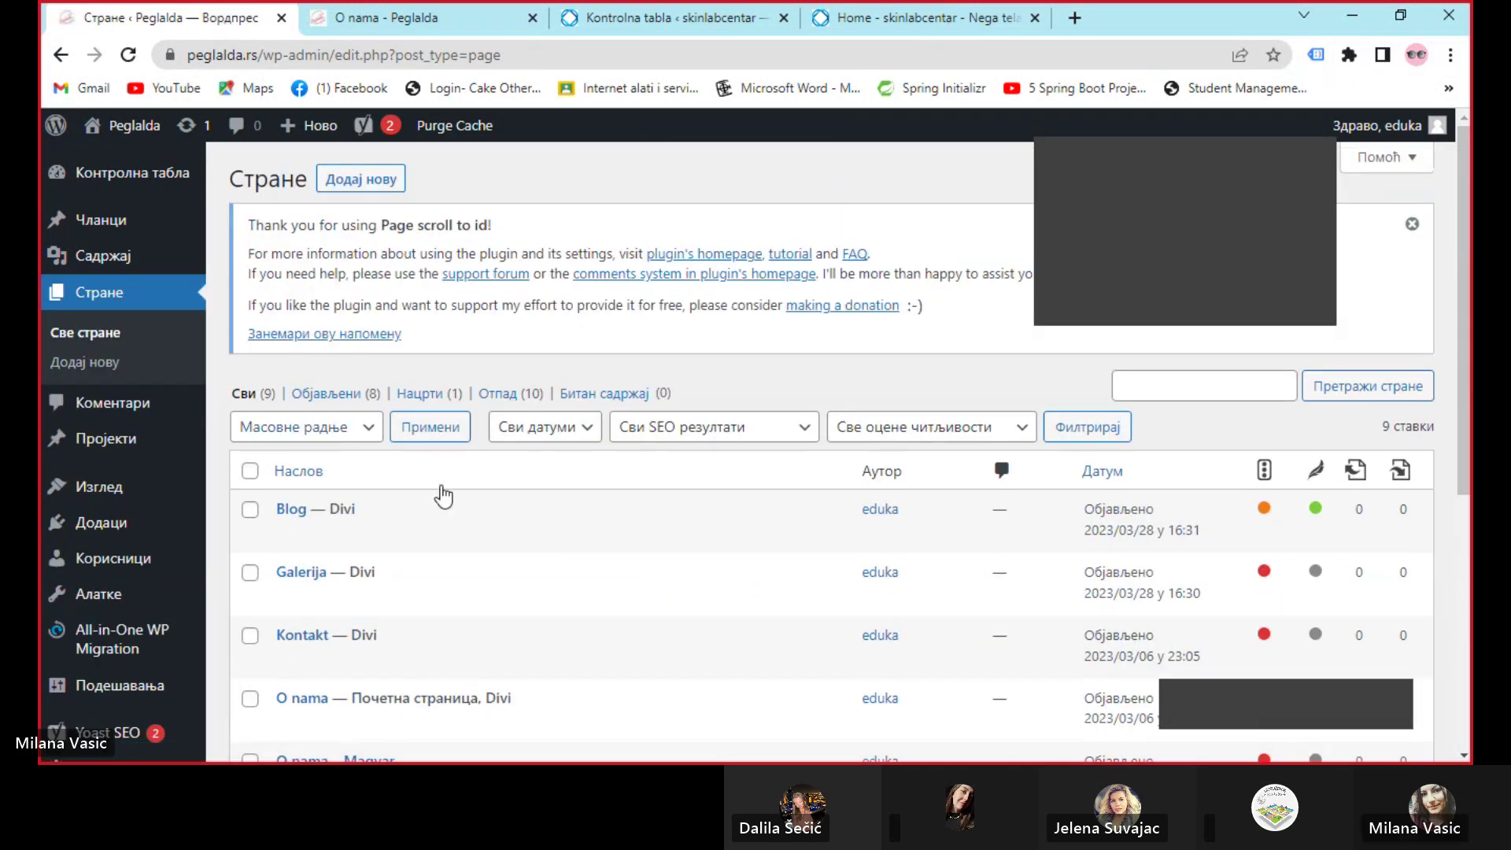
pyautogui.scroll(-4, 437, 551)
pyautogui.scroll(-2, 437, 578)
pyautogui.scroll(6, 438, 577)
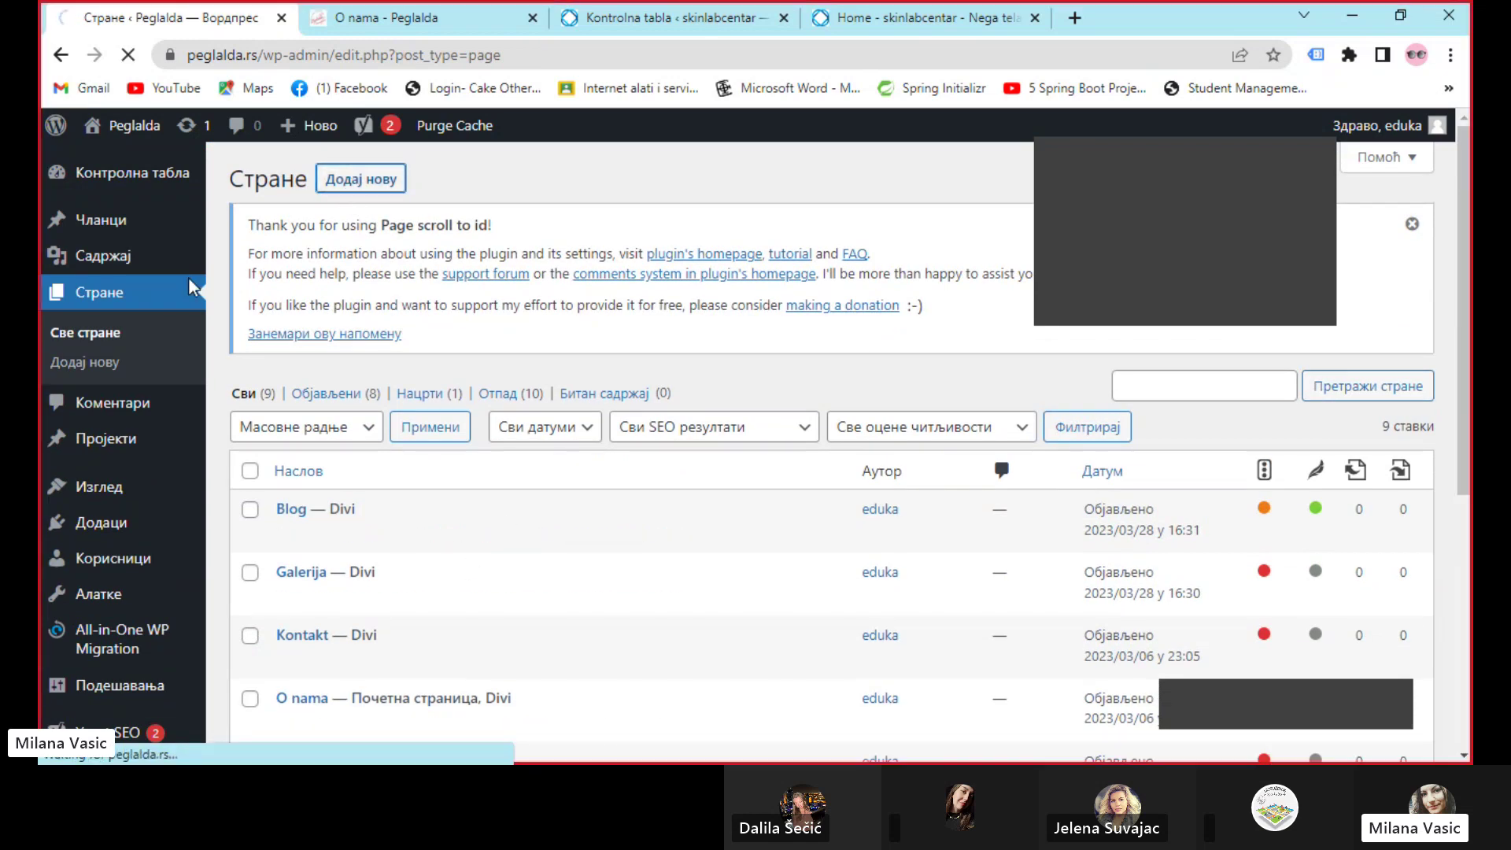
# Add a new page and title it "mapa kulture"
pyautogui.click(98, 364)
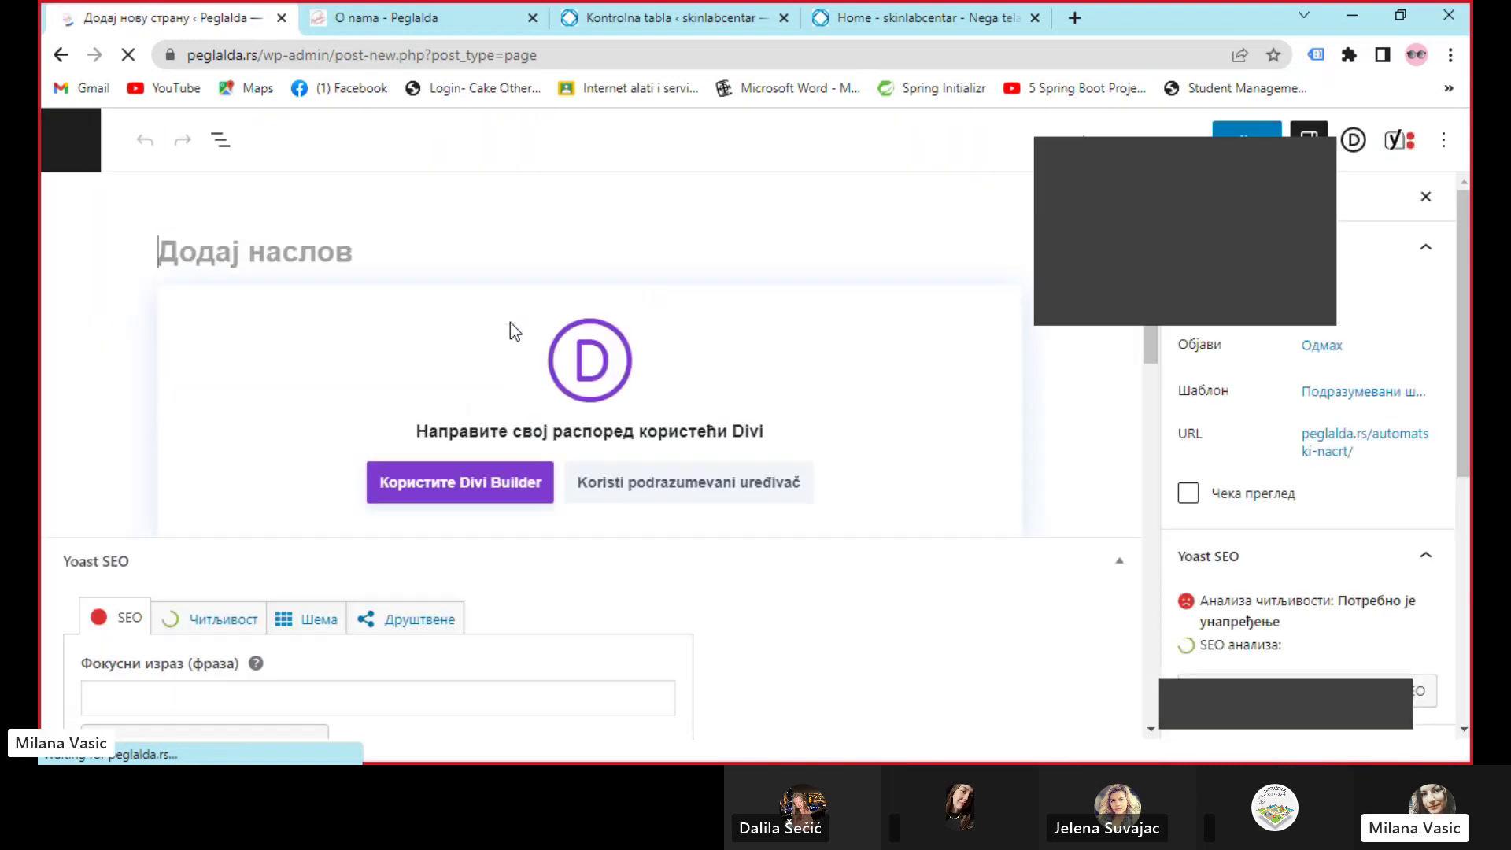
pyautogui.click(201, 254)
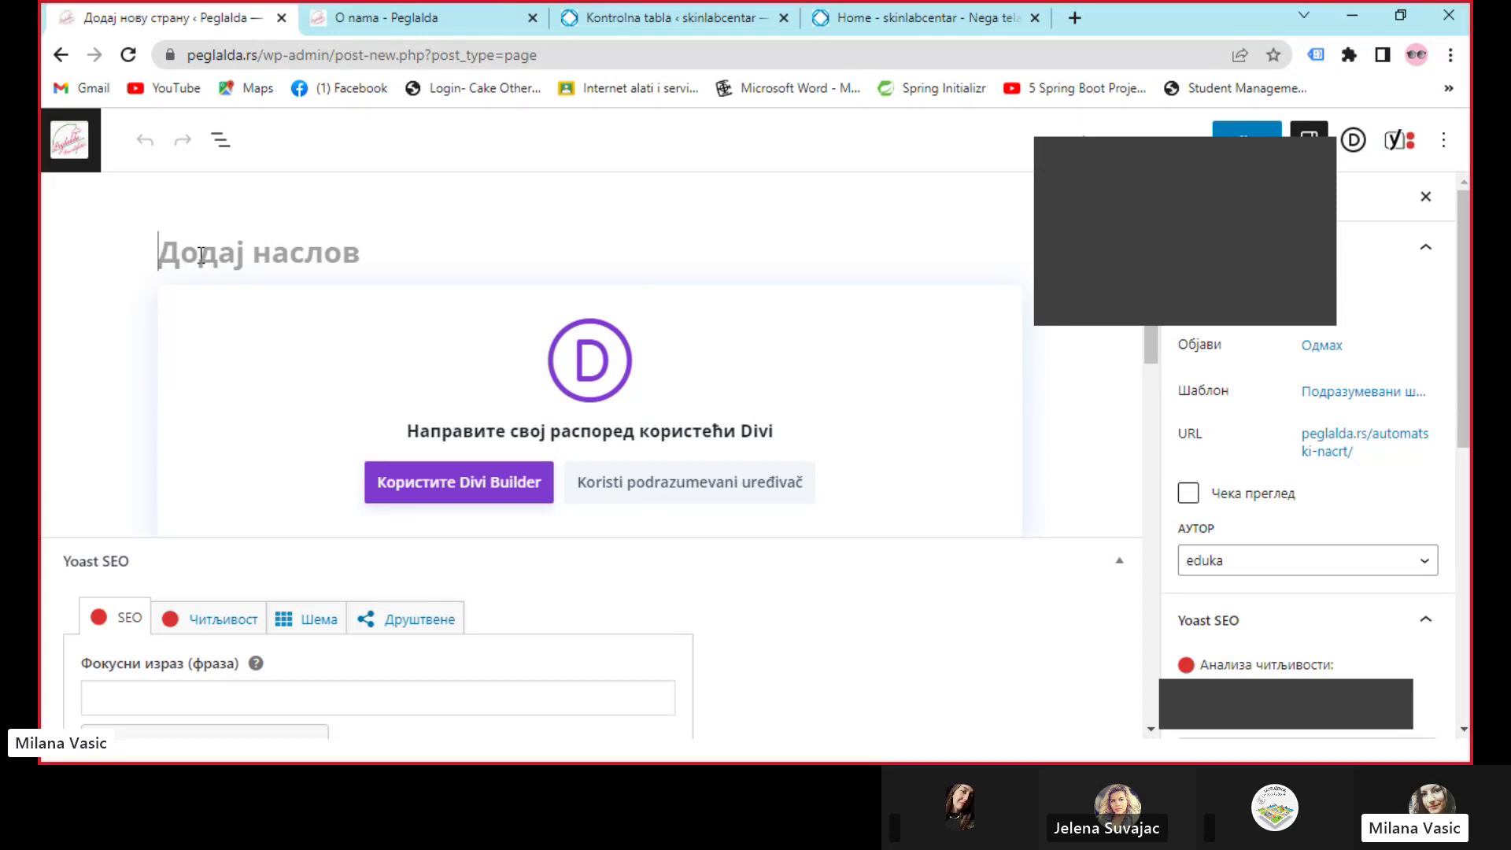
pyautogui.write('map ku')
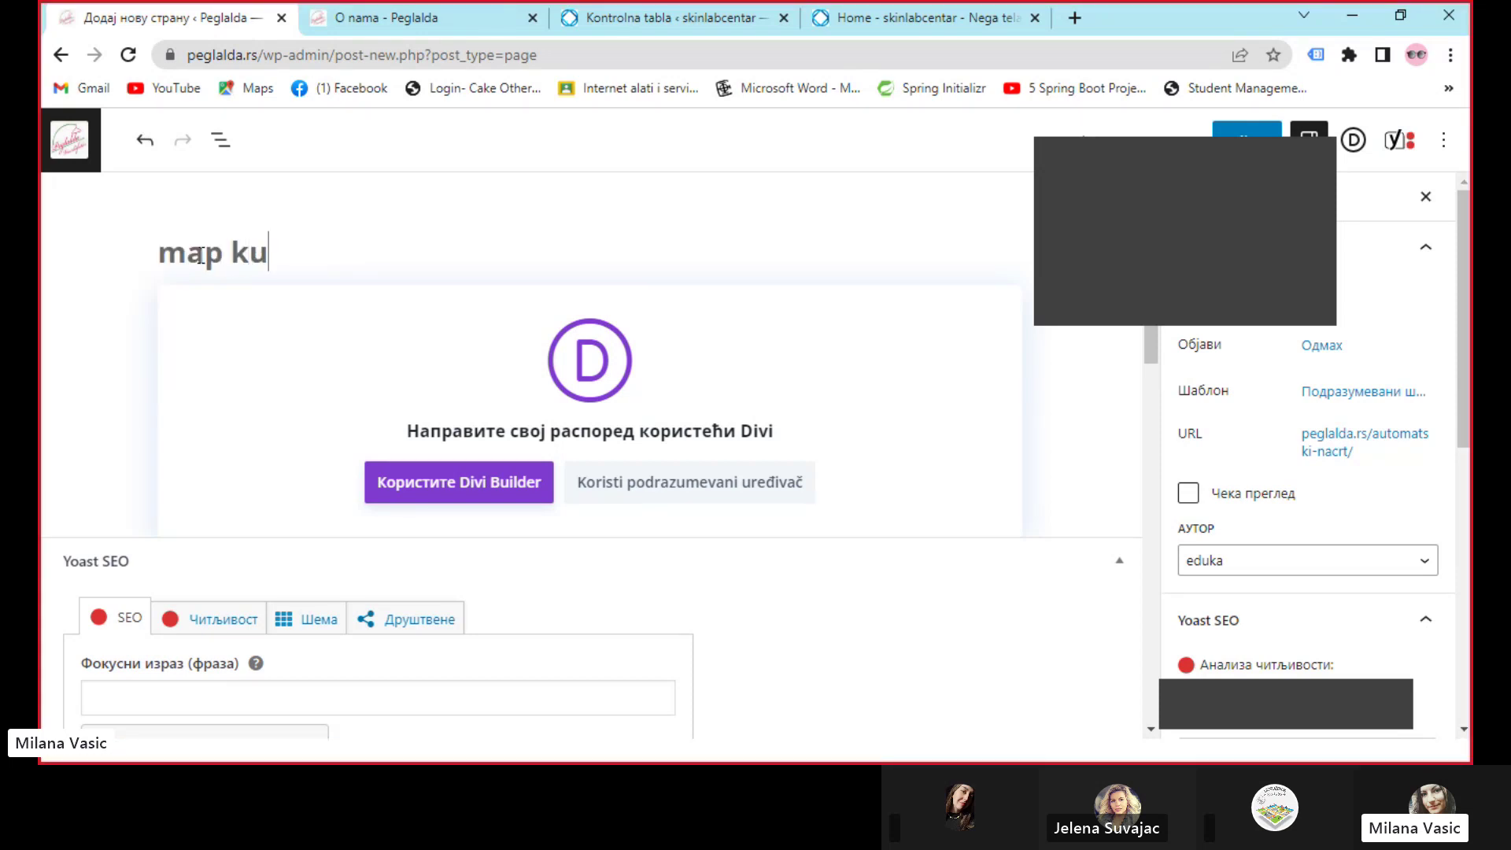
pyautogui.write('lture')
pyautogui.click(224, 253)
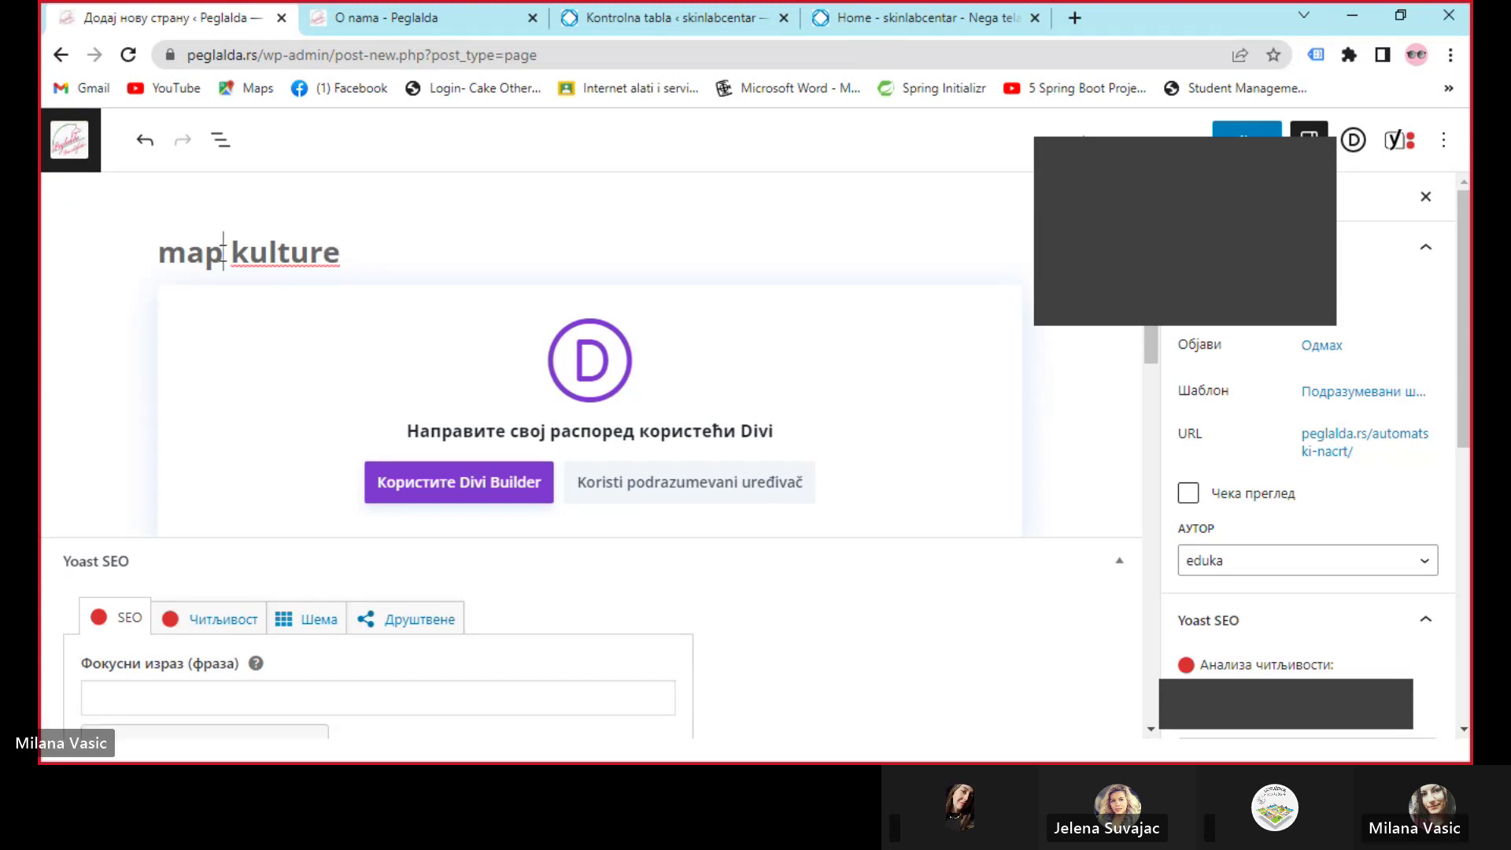
pyautogui.write('a')
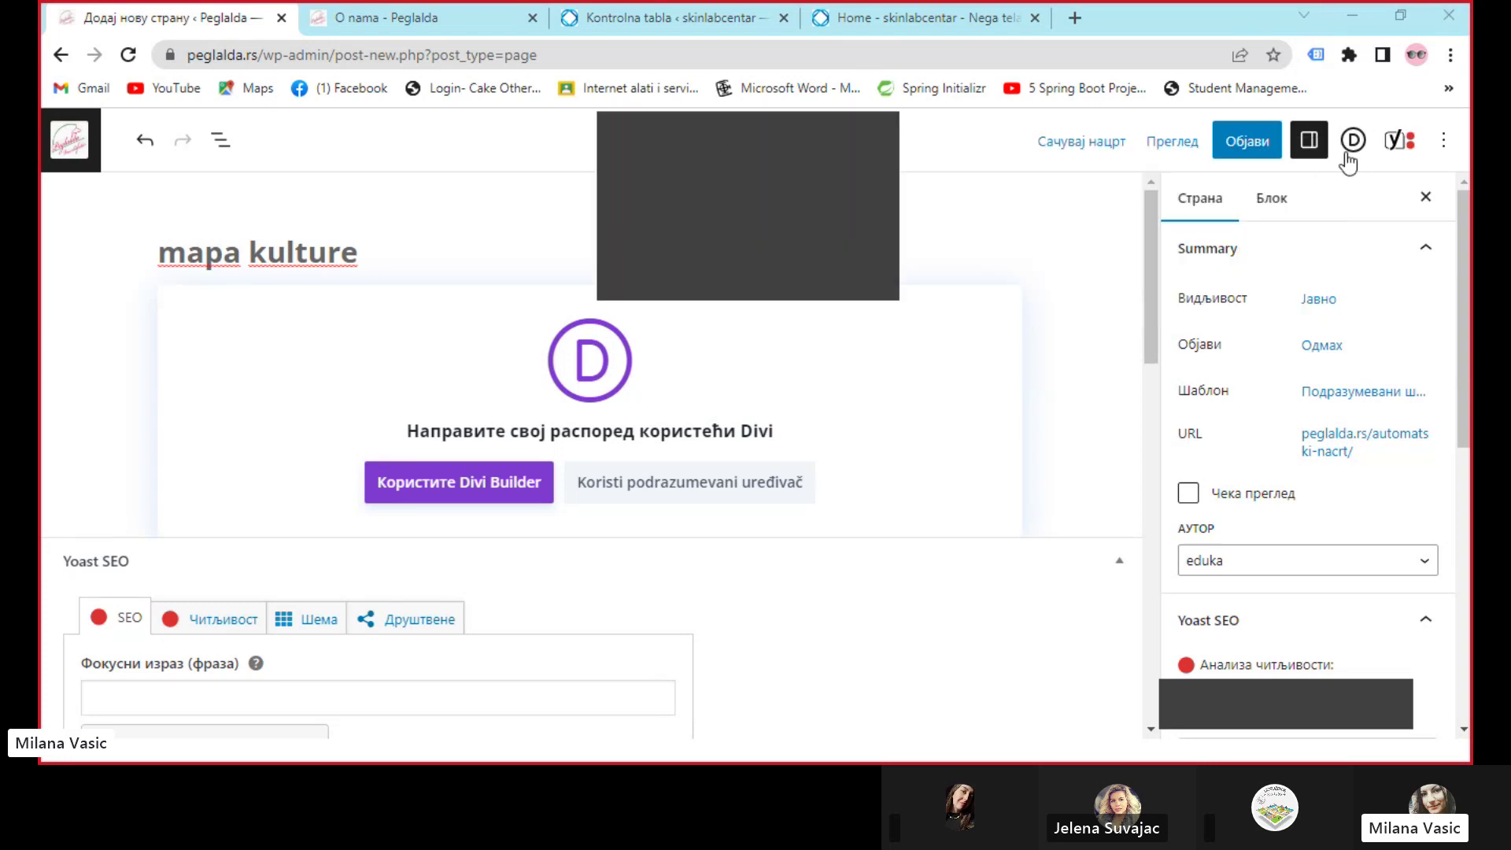
pyautogui.click(1238, 146)
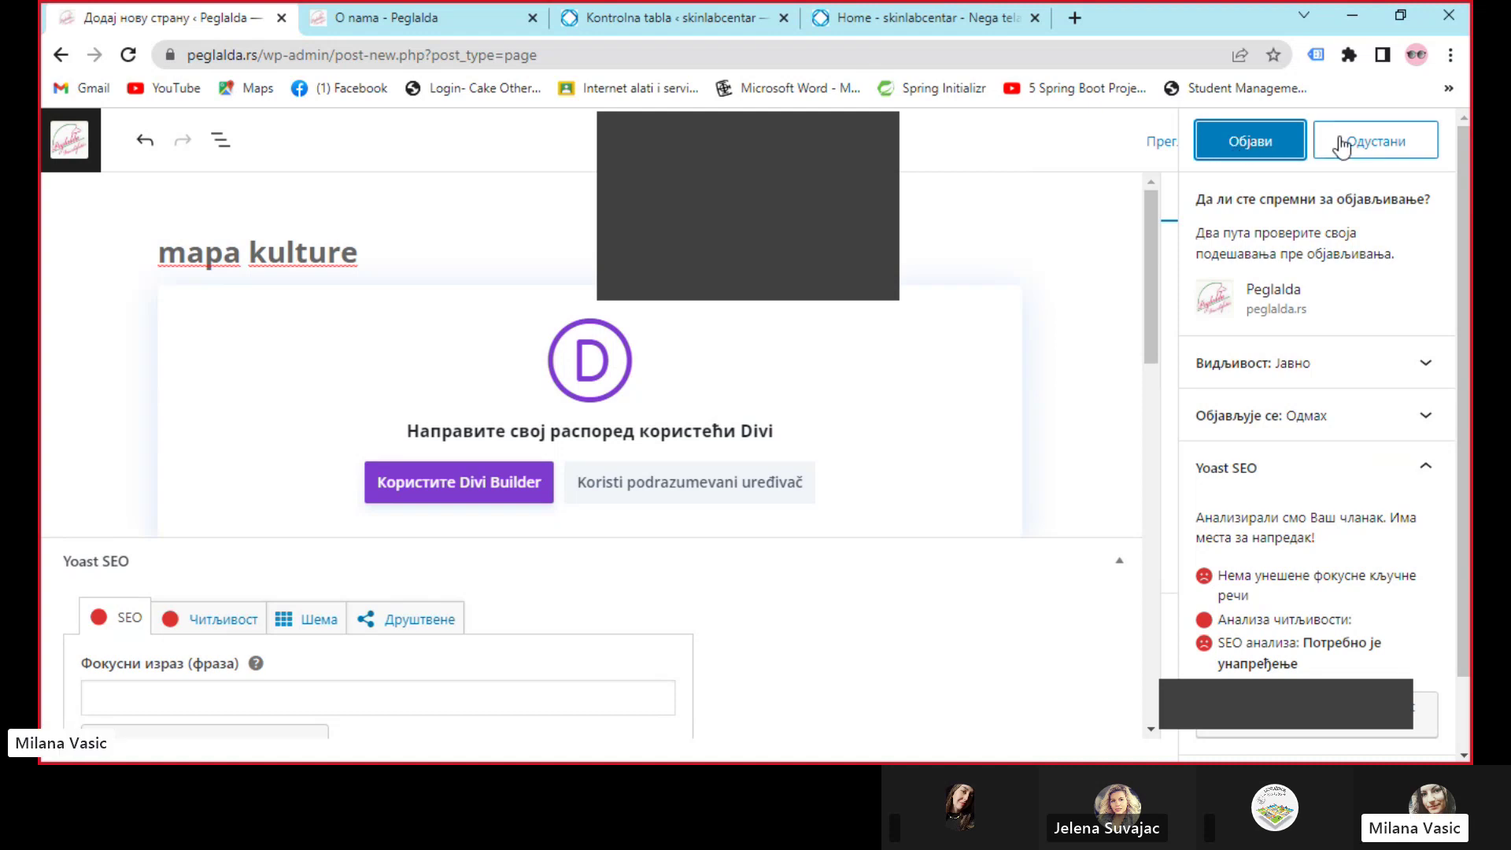
pyautogui.click(432, 17)
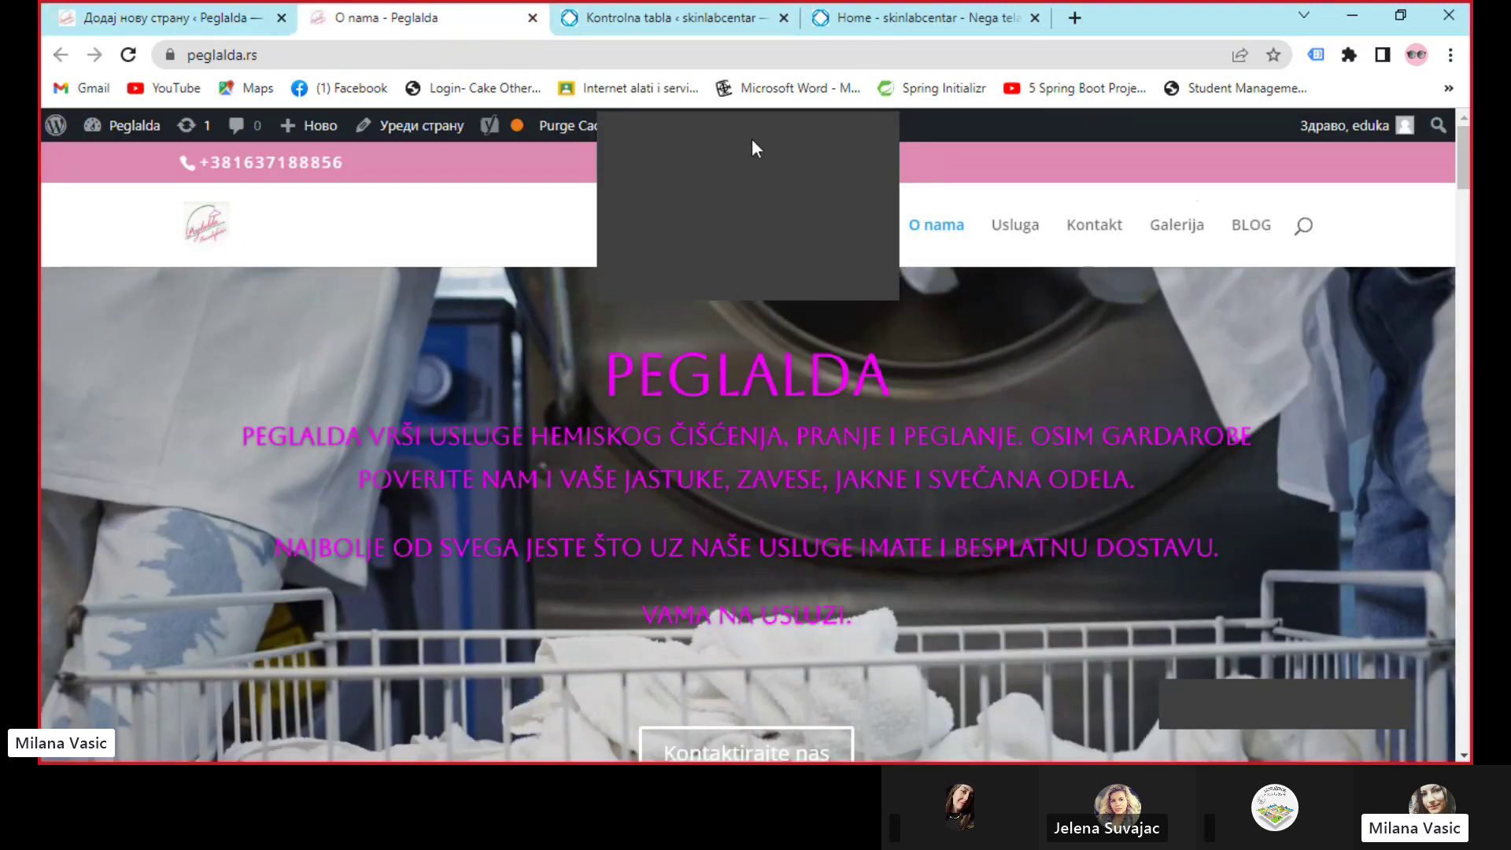
pyautogui.moveTo(1380, 139)
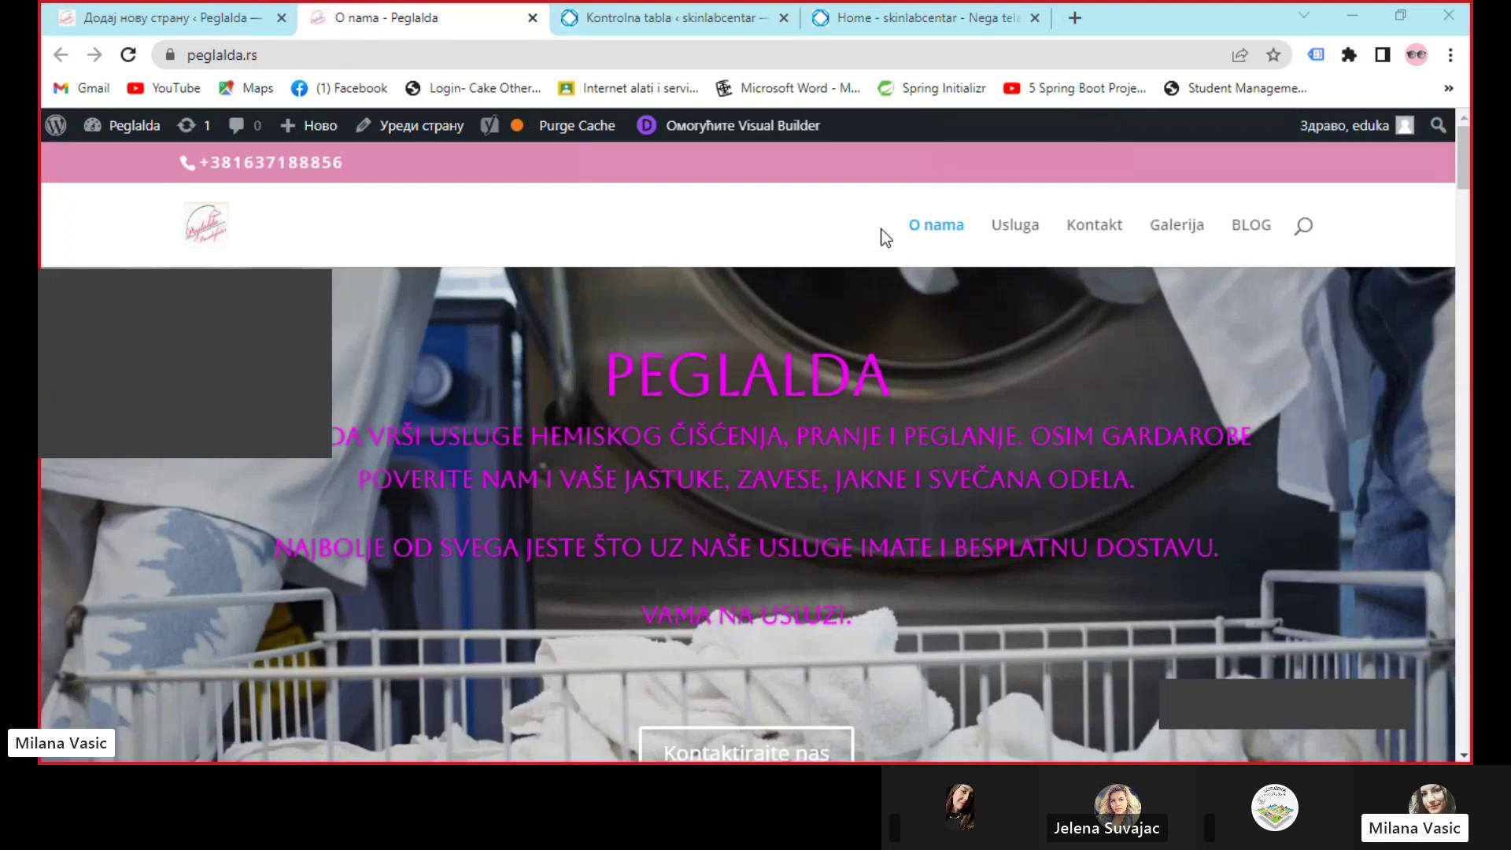
pyautogui.click(166, 16)
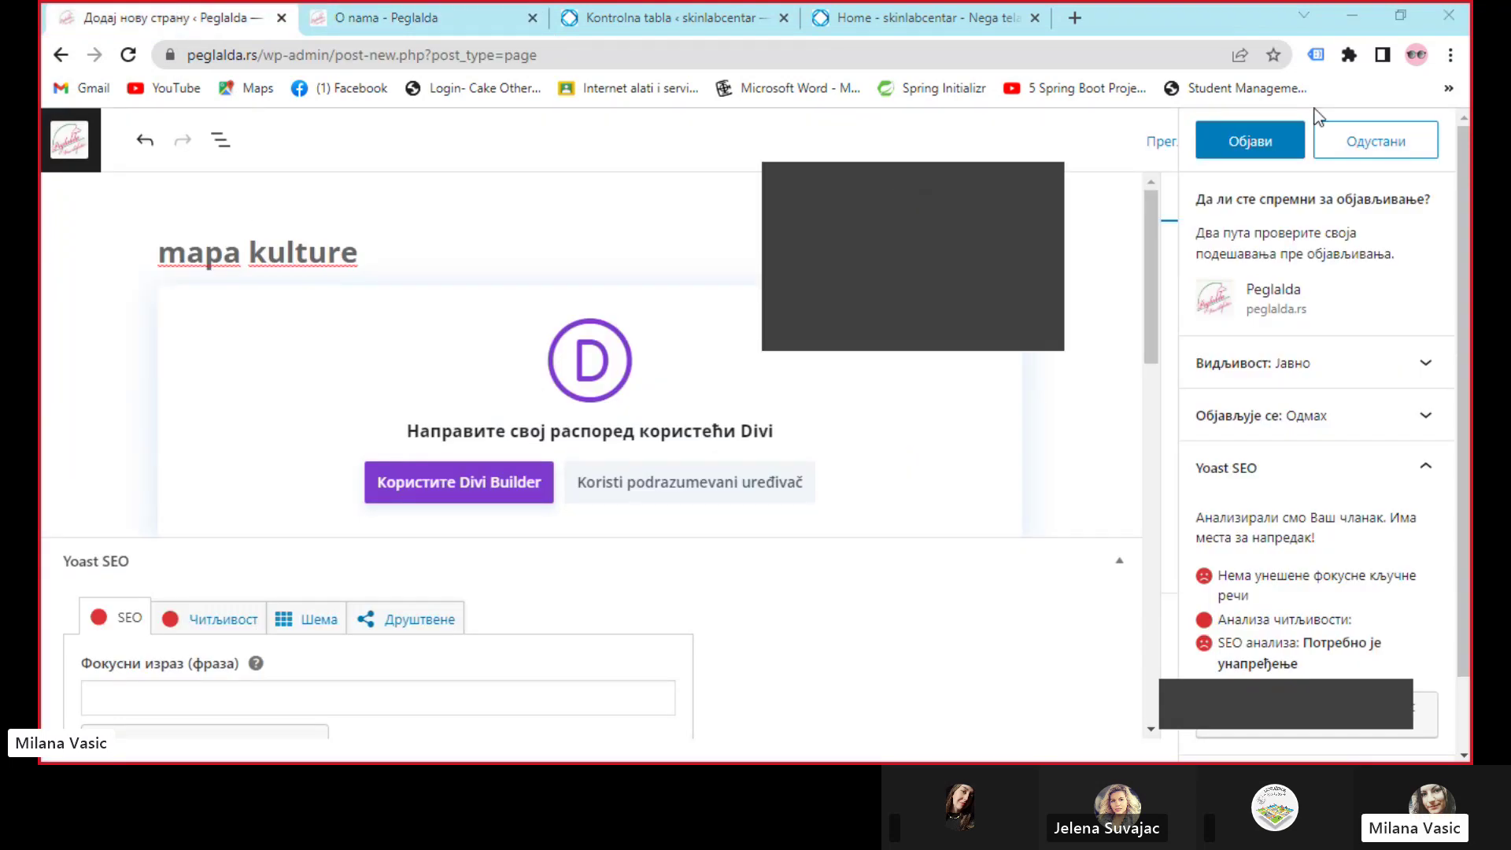
pyautogui.click(1369, 141)
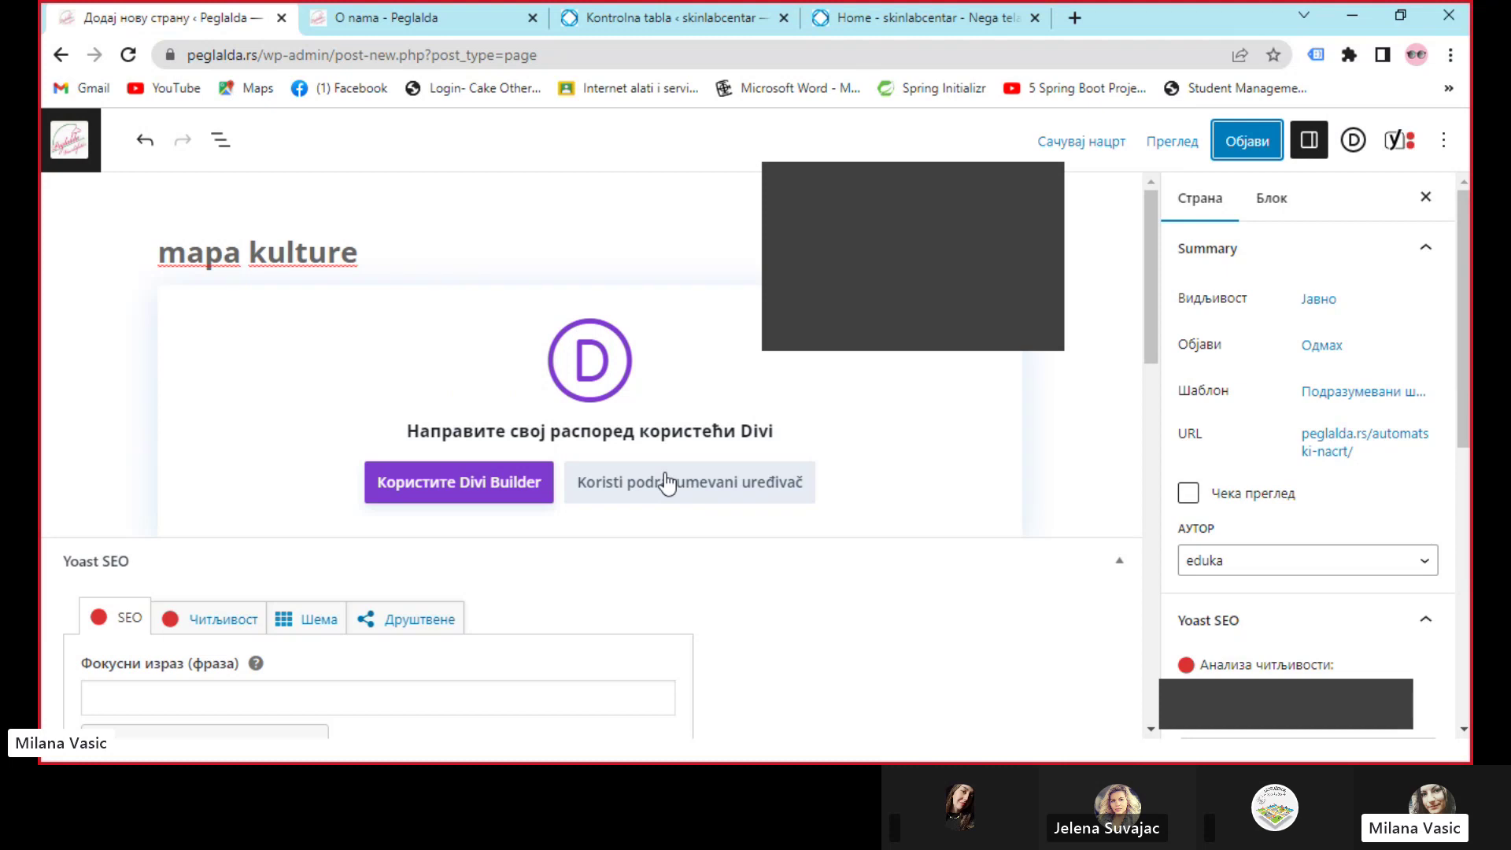
# Launch Divi Builder for the page, choose to start from a premade layout, and browse the available layout packs
pyautogui.click(454, 483)
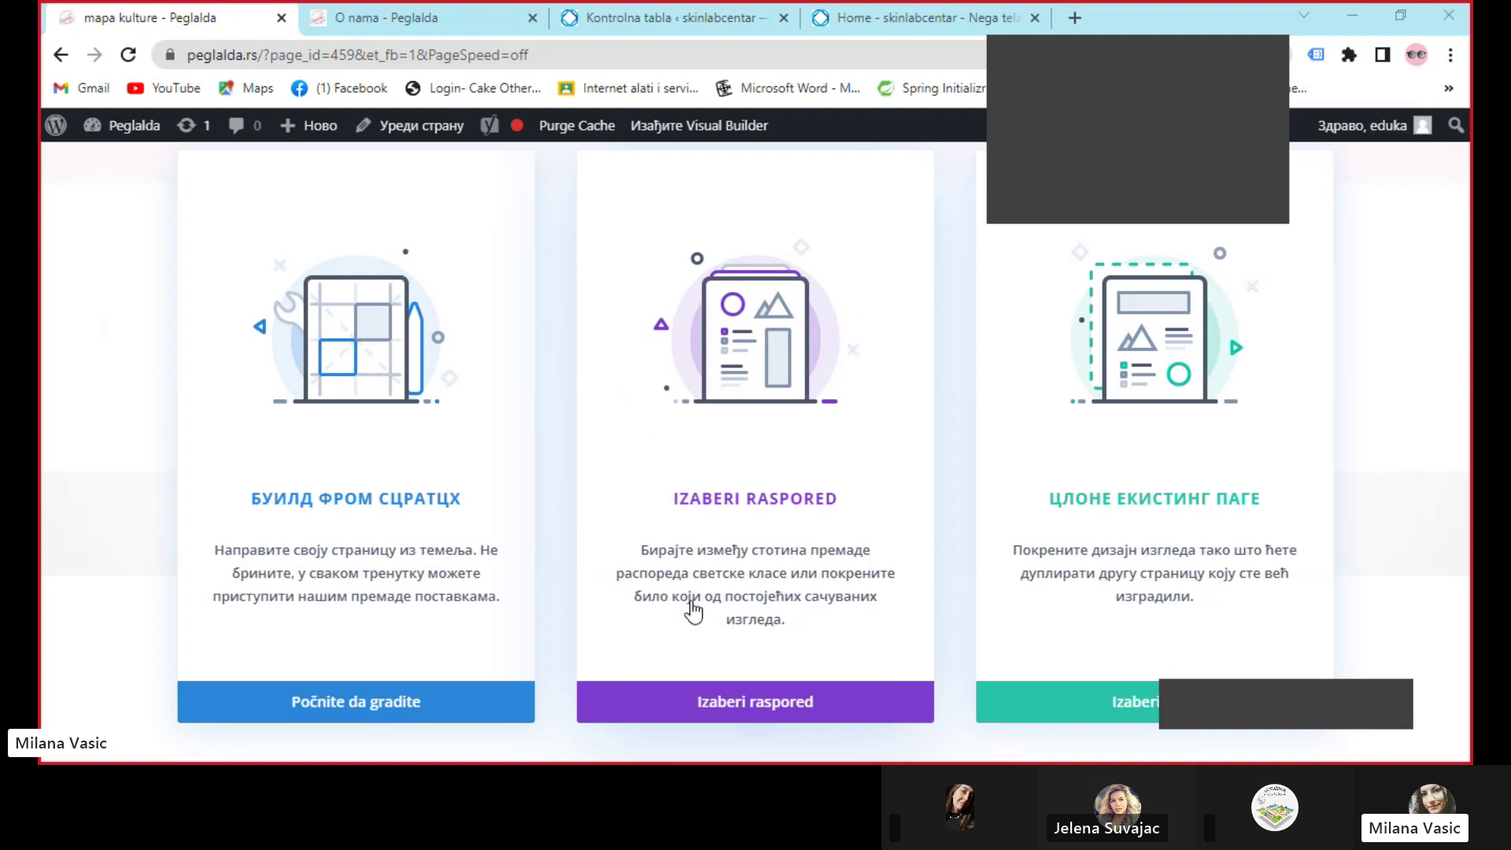
pyautogui.click(718, 707)
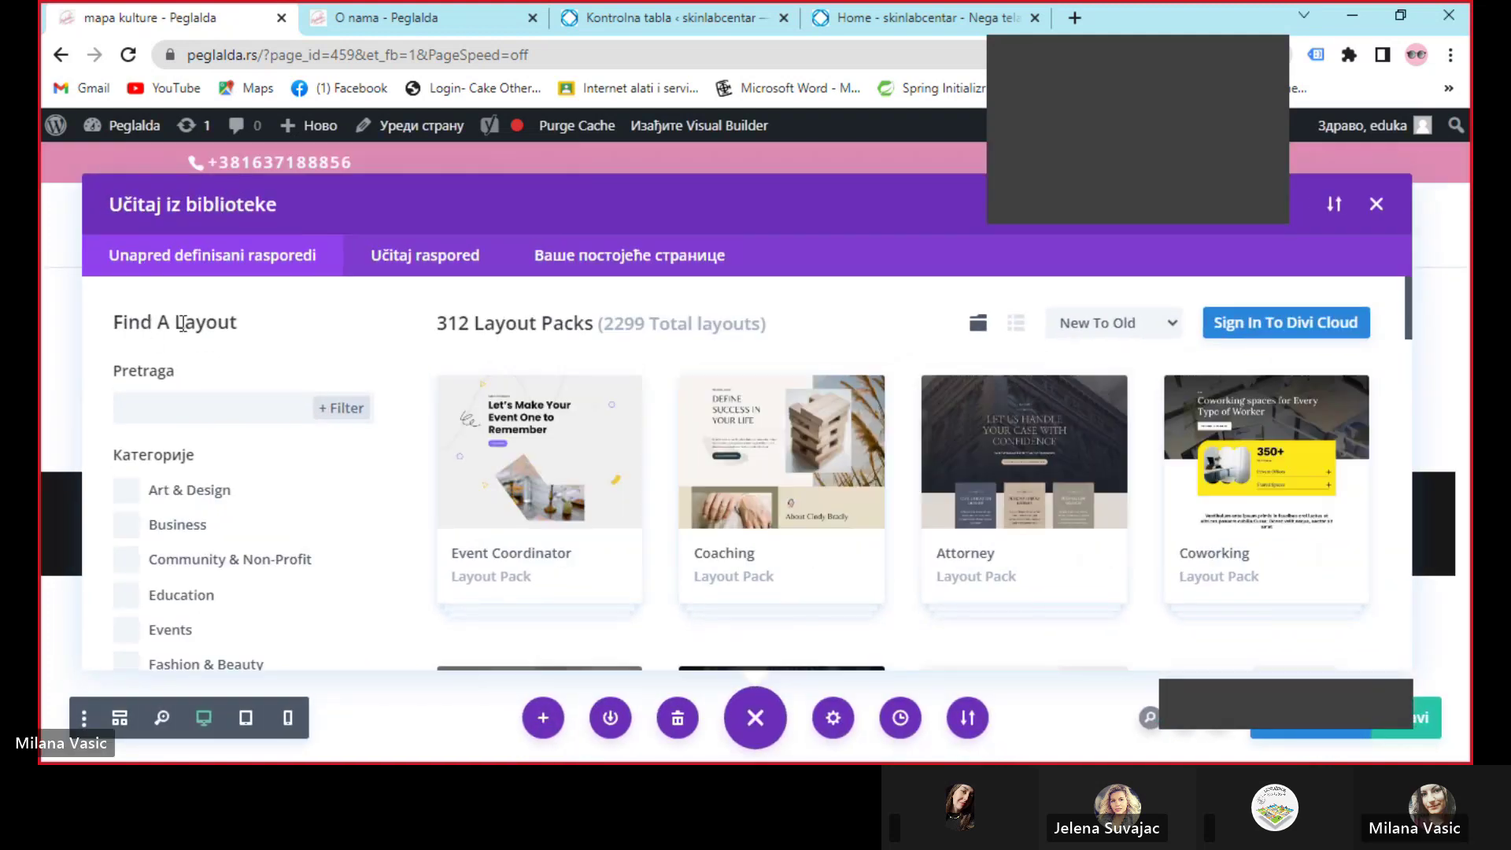
pyautogui.scroll(-5, 525, 502)
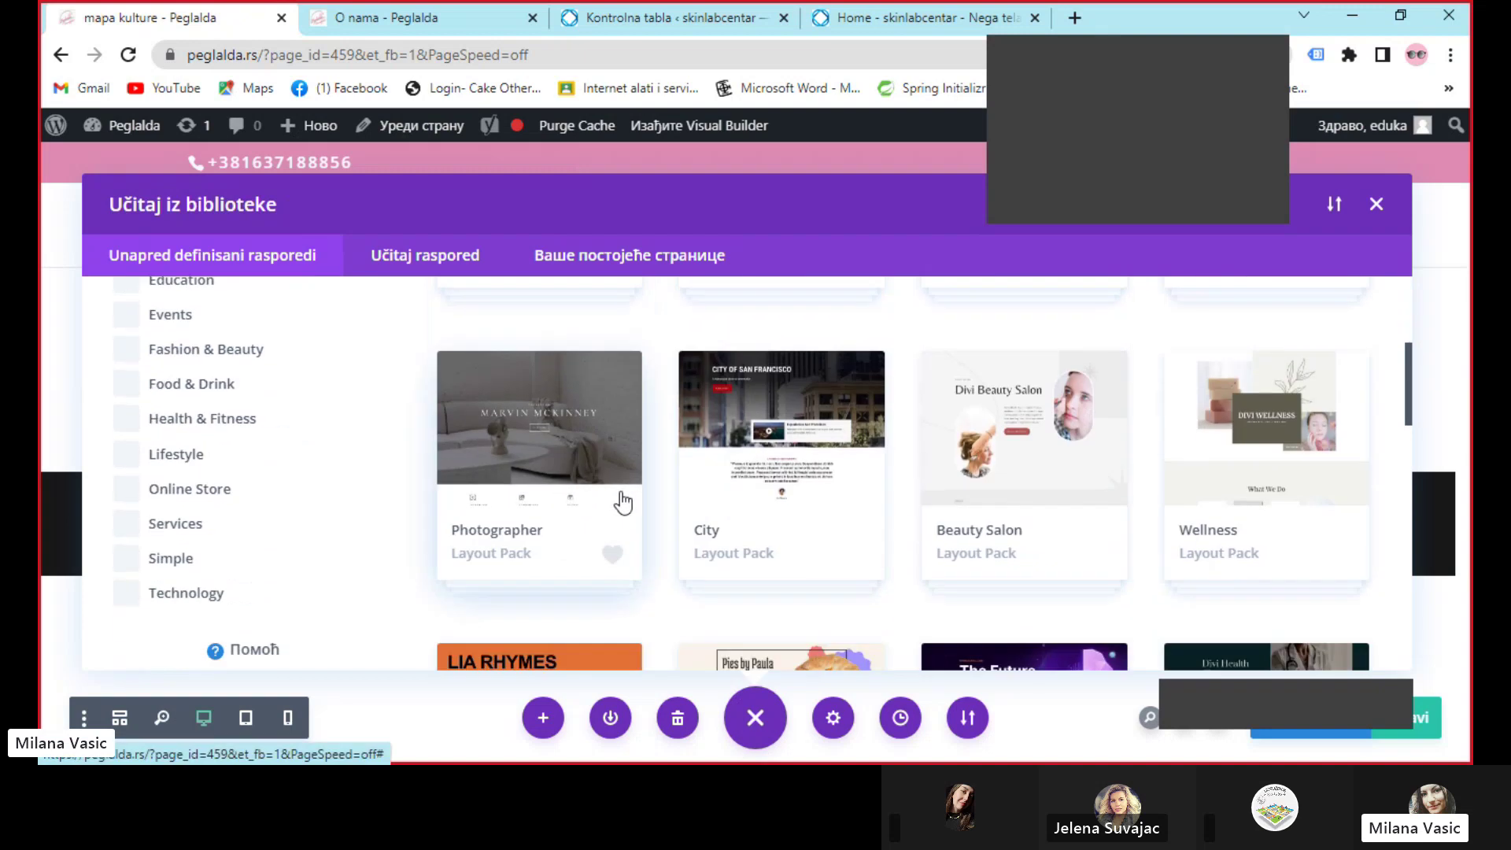
pyautogui.scroll(-5, 621, 492)
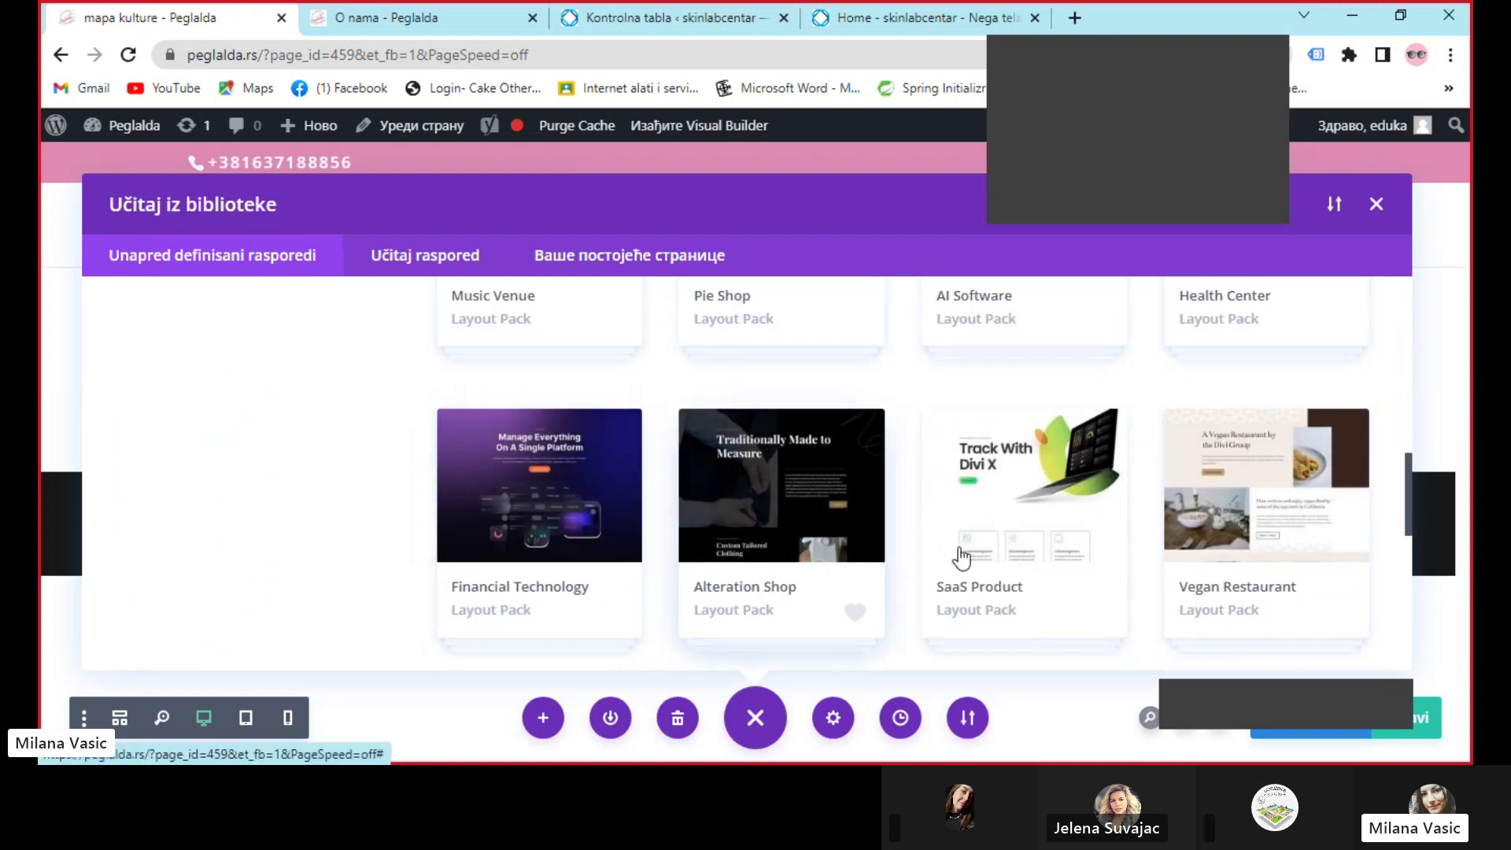
pyautogui.scroll(-2, 1023, 543)
pyautogui.scroll(-2, 1024, 543)
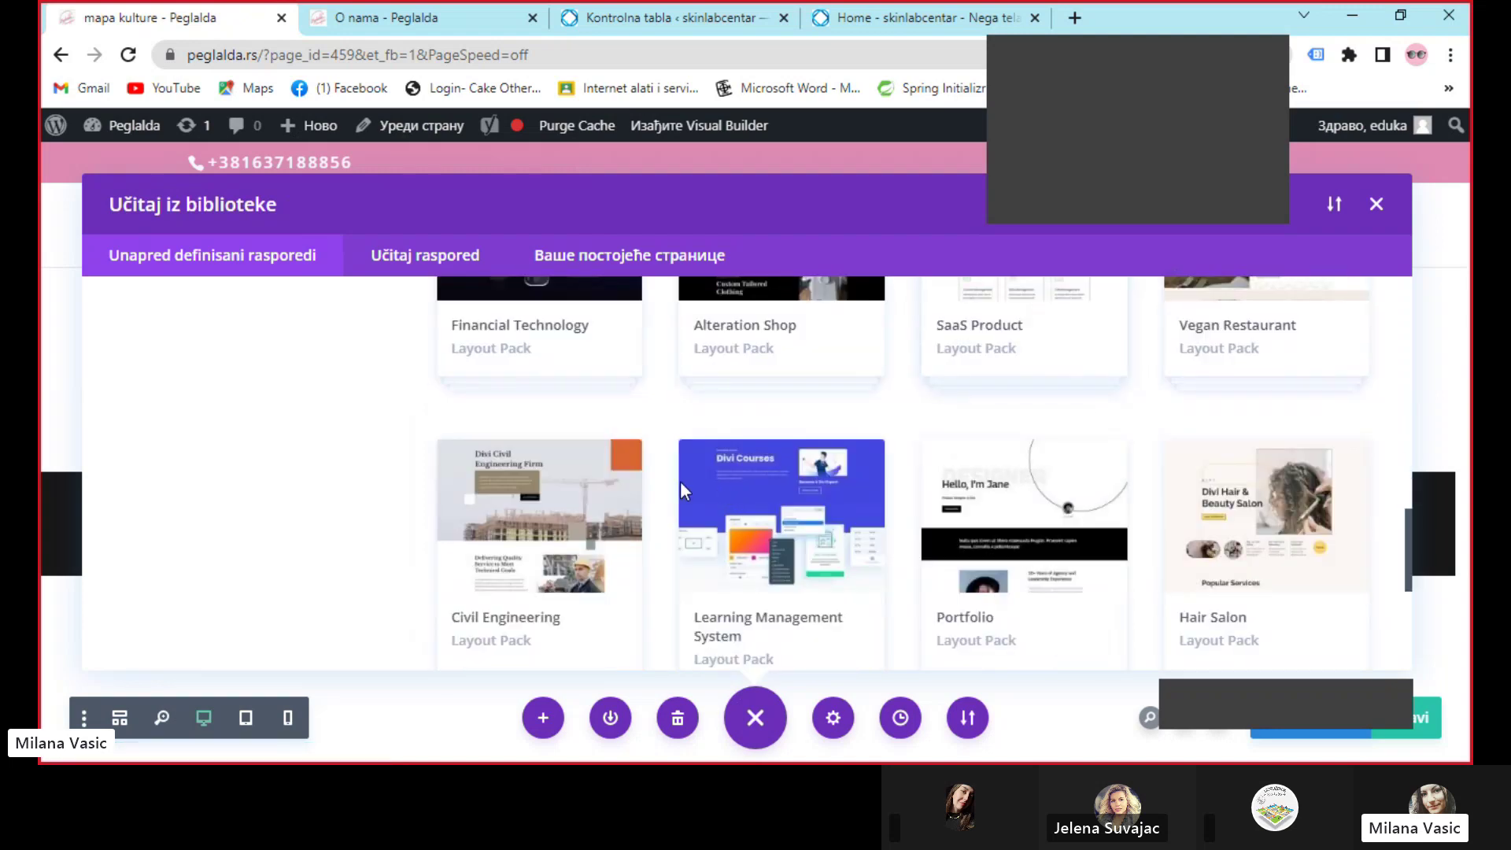
pyautogui.scroll(10, 693, 492)
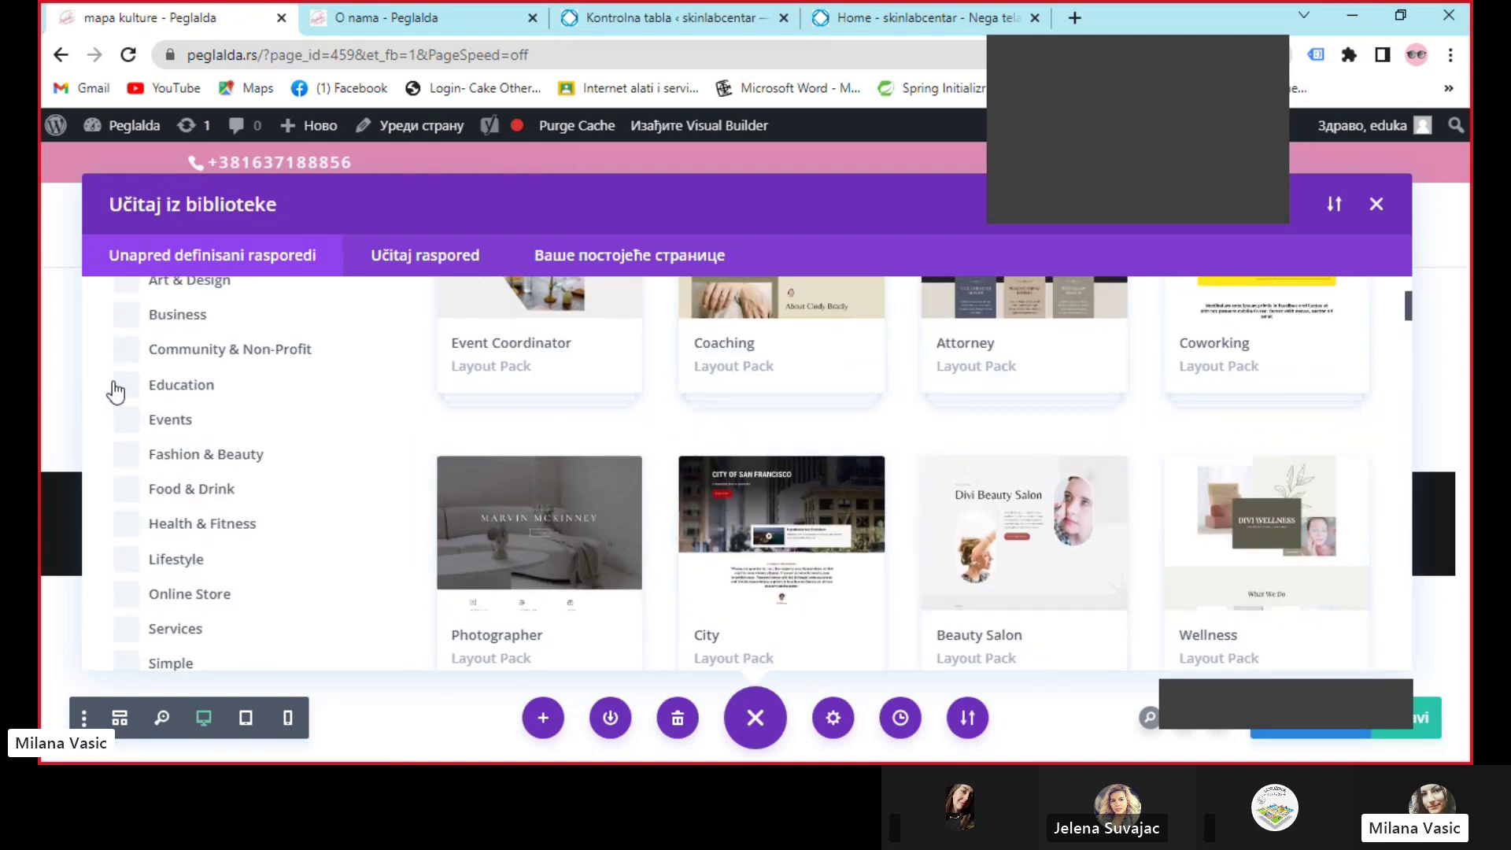
# Filter the layout packs by the Education and Lifestyle categories and open the Online Course pack
pyautogui.click(118, 384)
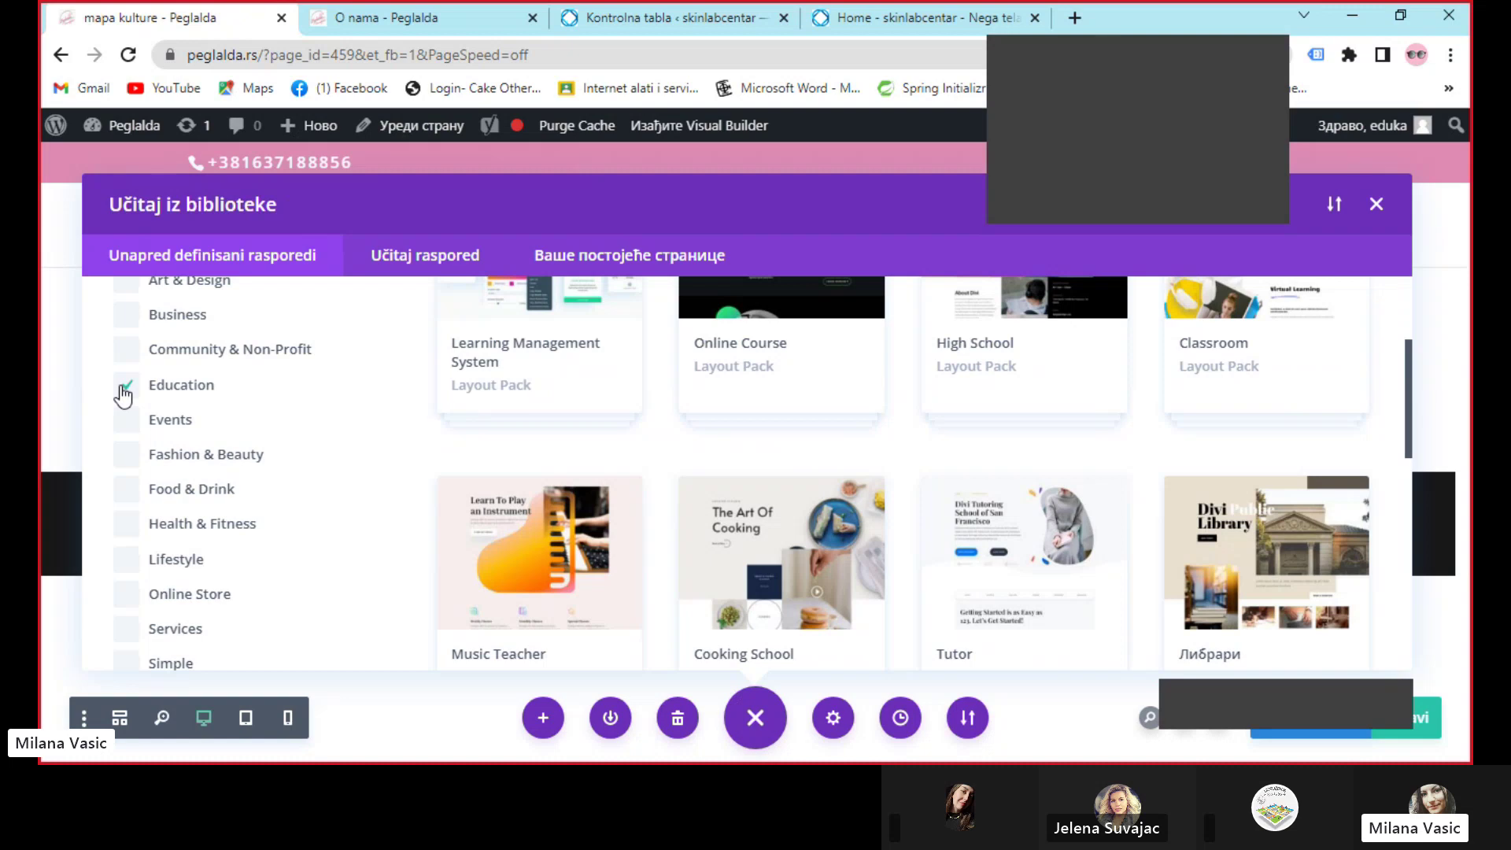
pyautogui.click(122, 562)
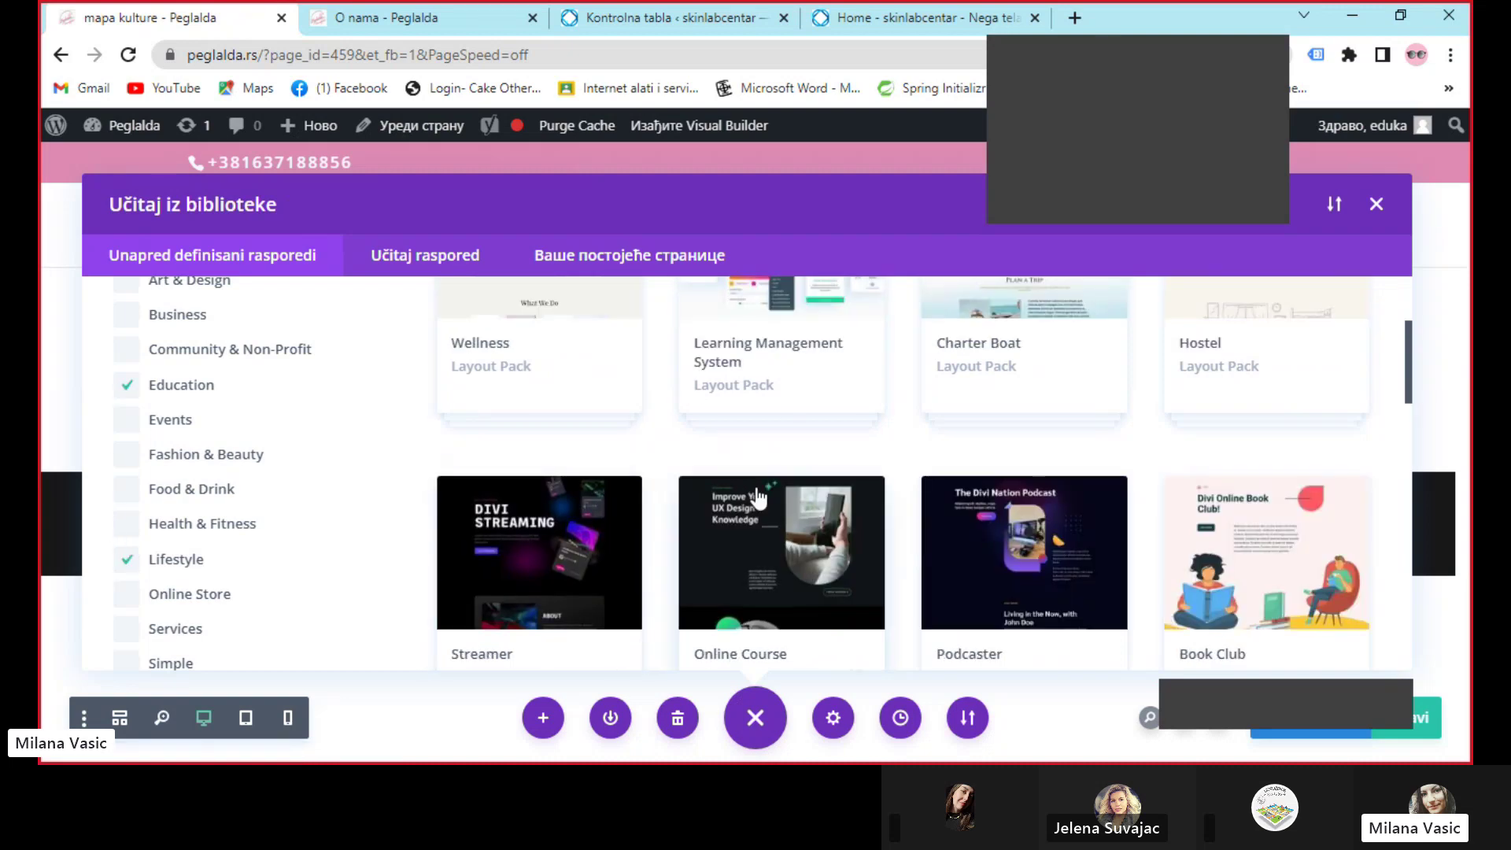
pyautogui.scroll(-1, 755, 493)
pyautogui.click(768, 449)
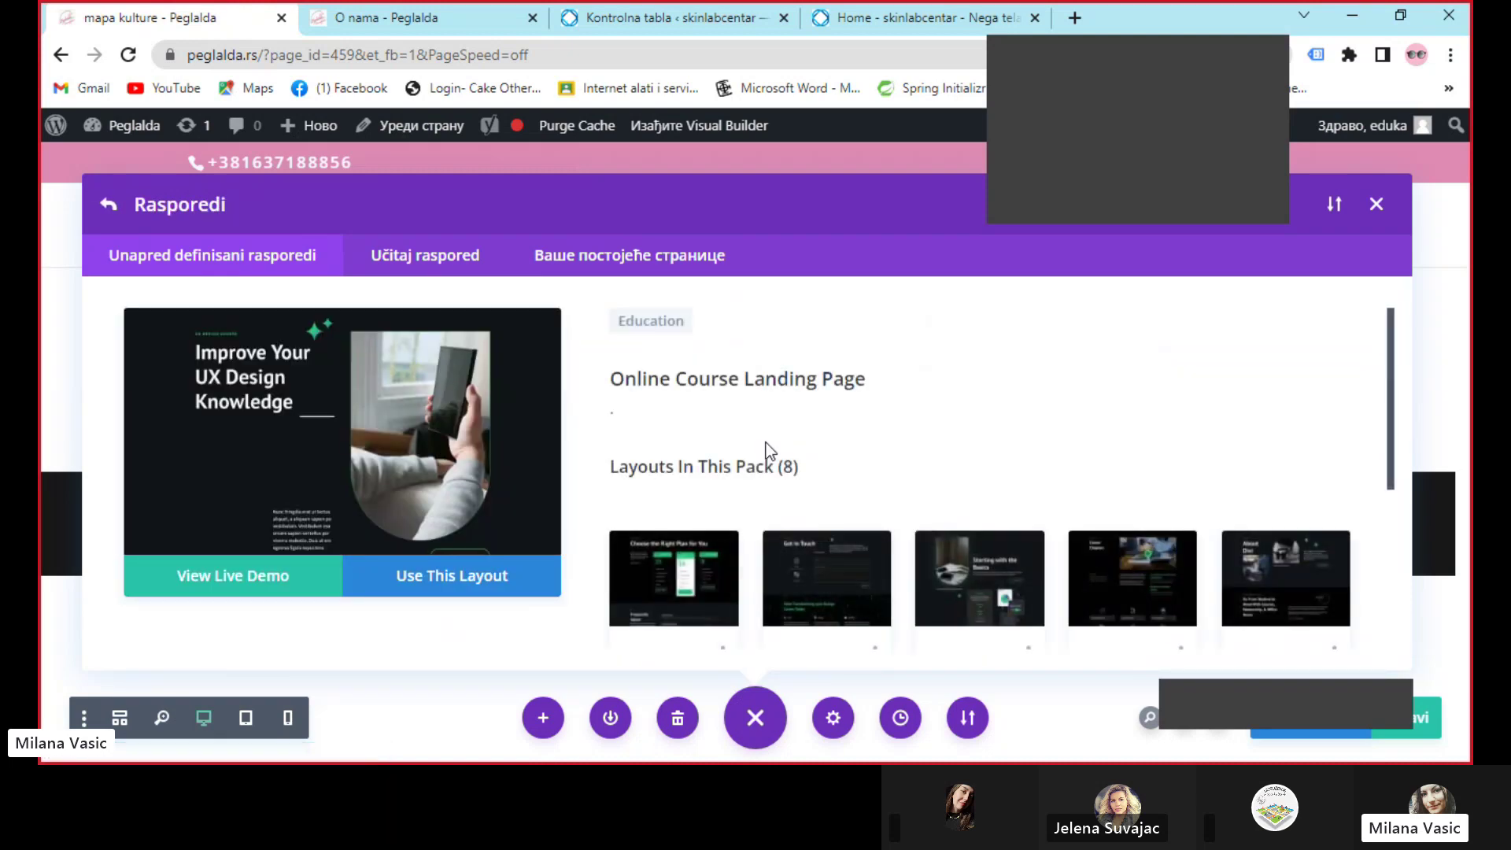
# Look through the individual page layouts included in the Online Course pack
pyautogui.scroll(-1, 600, 460)
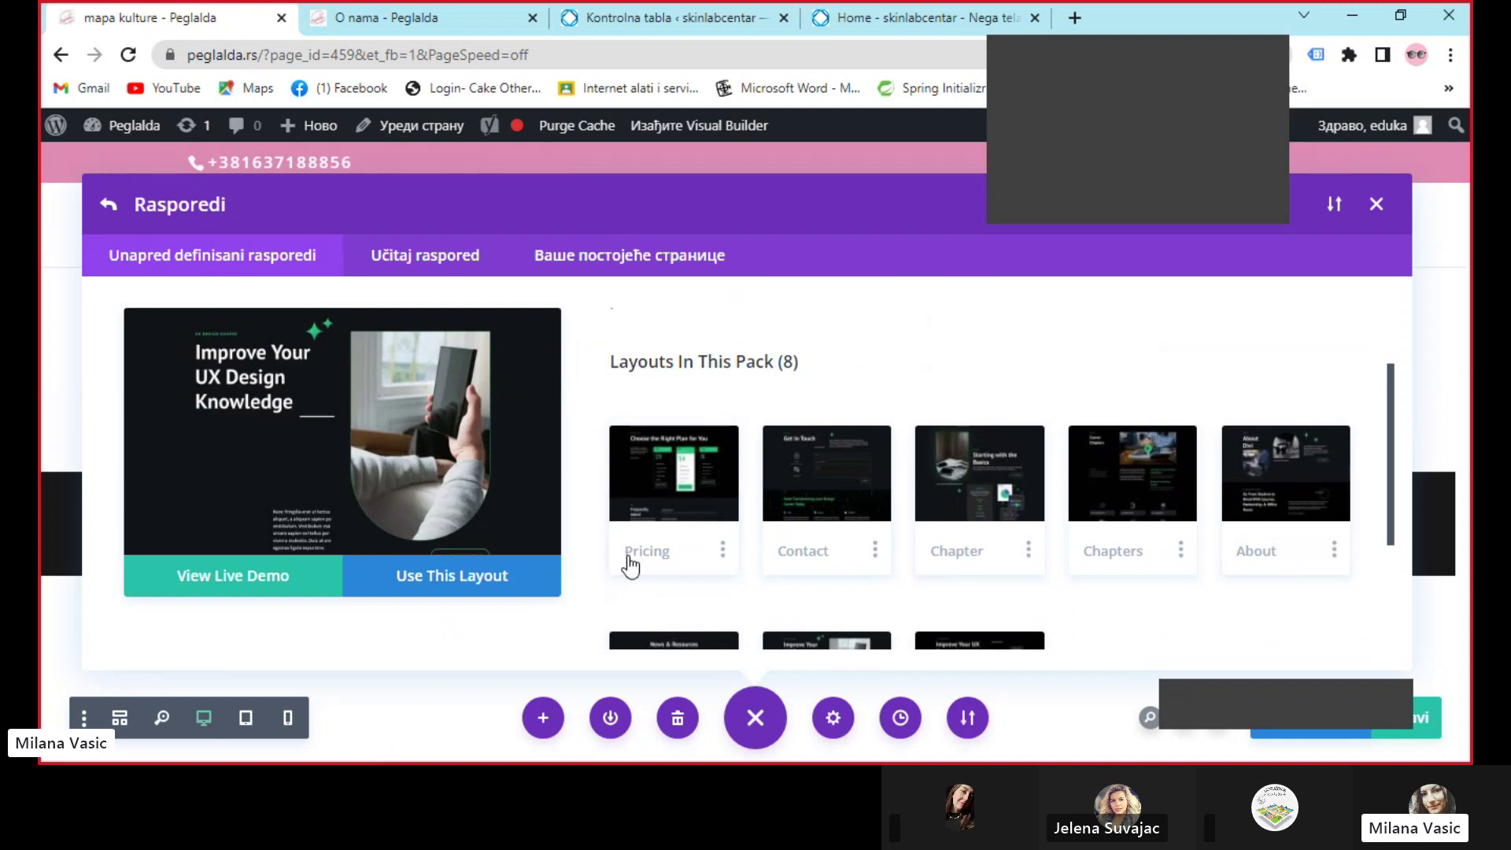
pyautogui.scroll(-2, 630, 565)
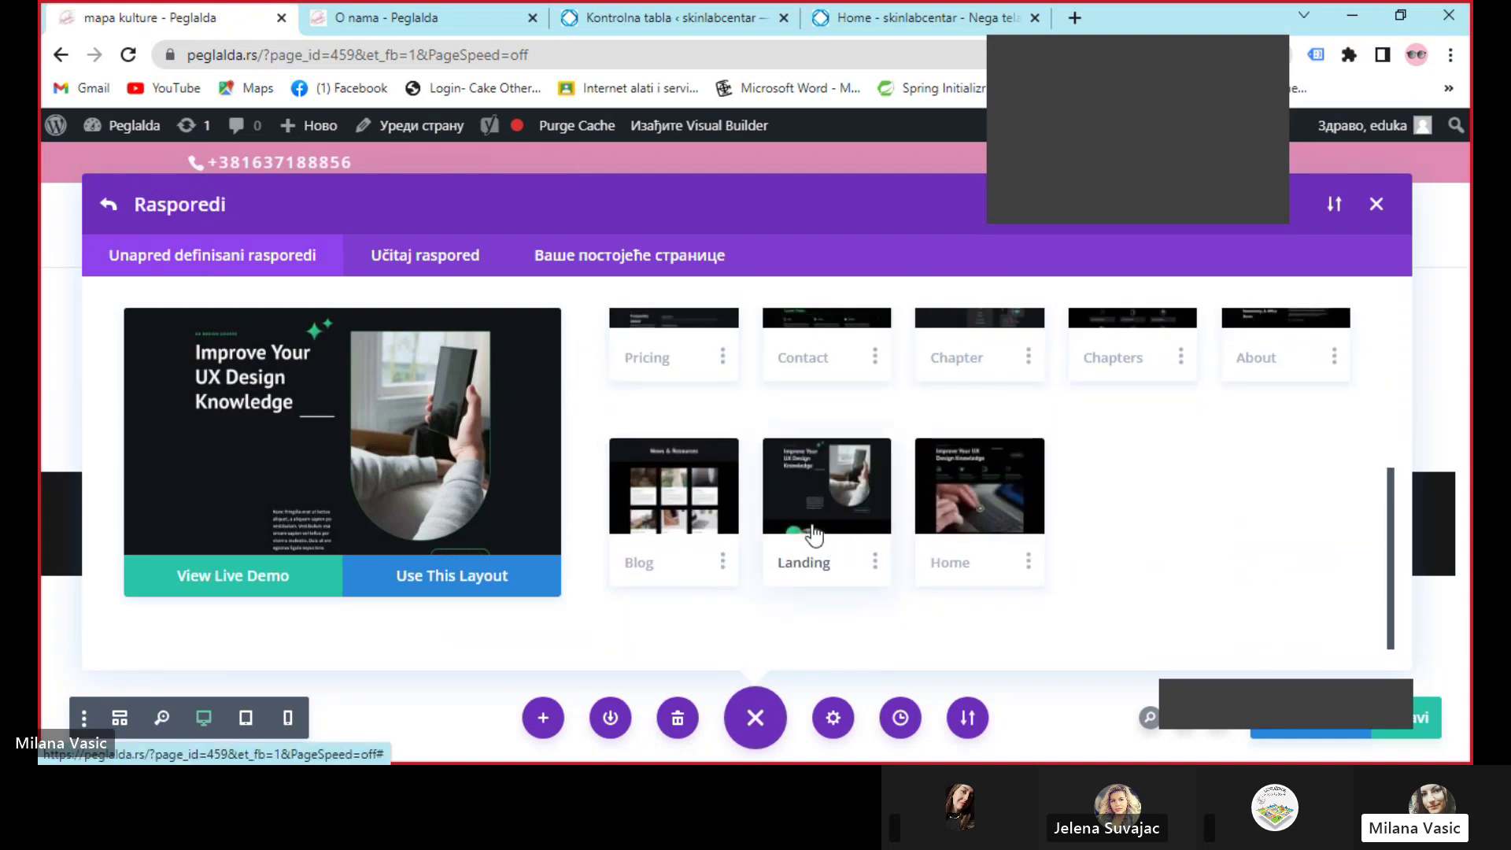
pyautogui.scroll(1, 810, 525)
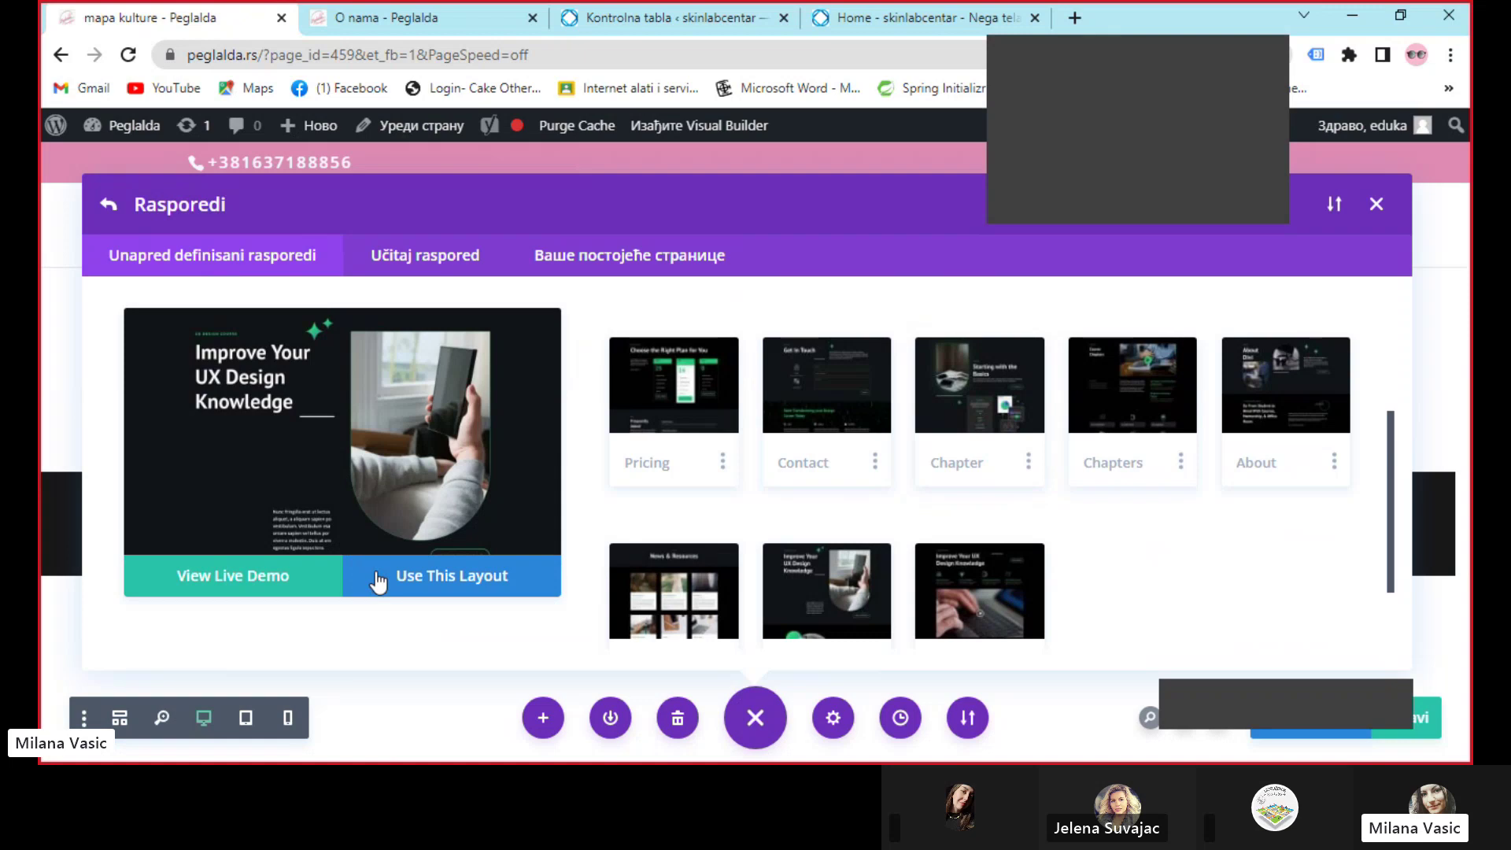
pyautogui.scroll(-1, 850, 584)
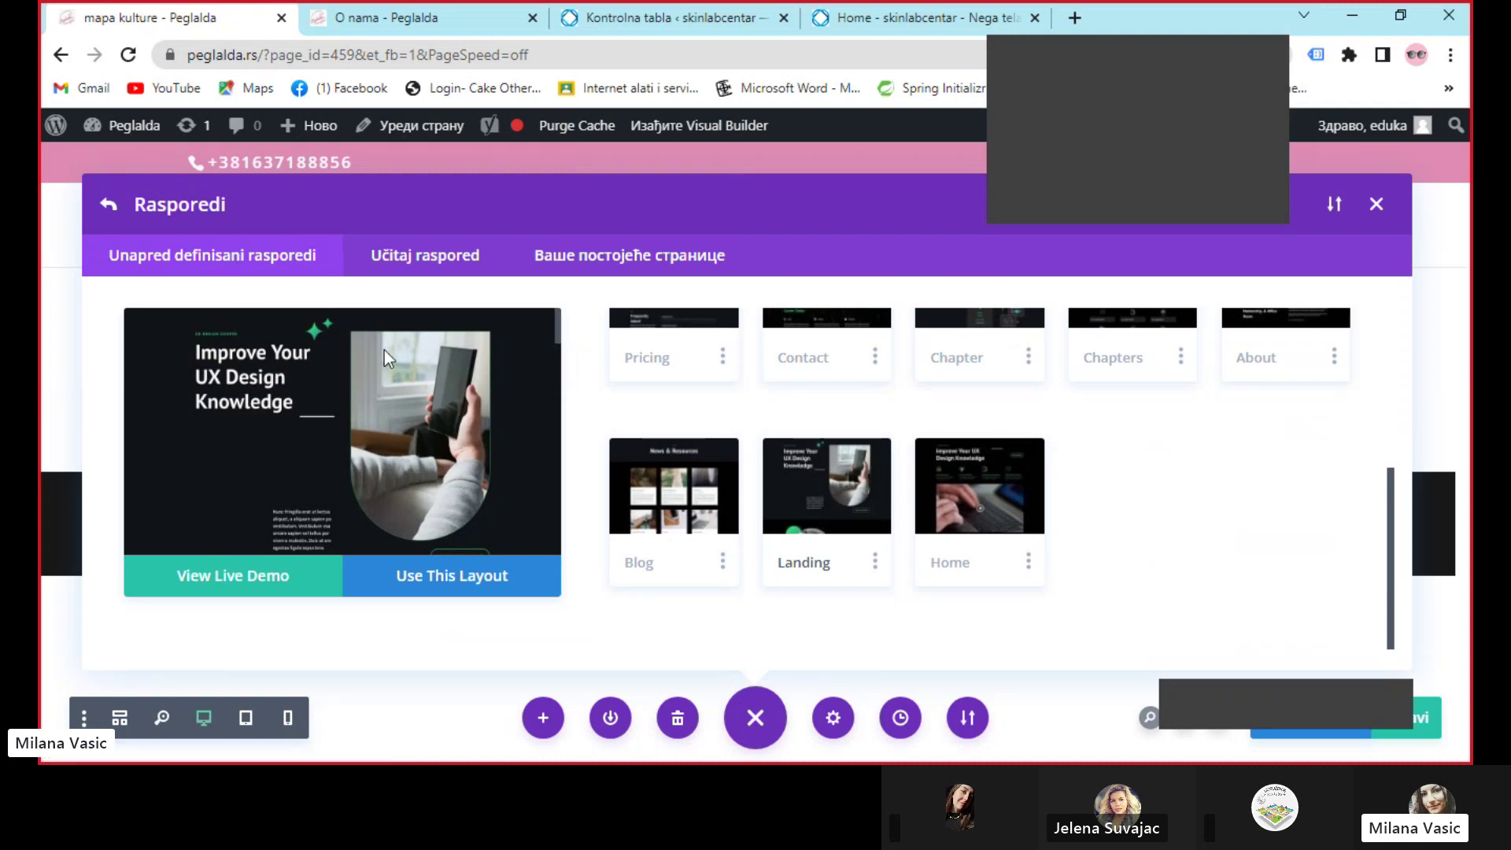
# Open the live demo of the Online Course Landing layout and look through its sections from the hero to the testimonials
pyautogui.click(221, 583)
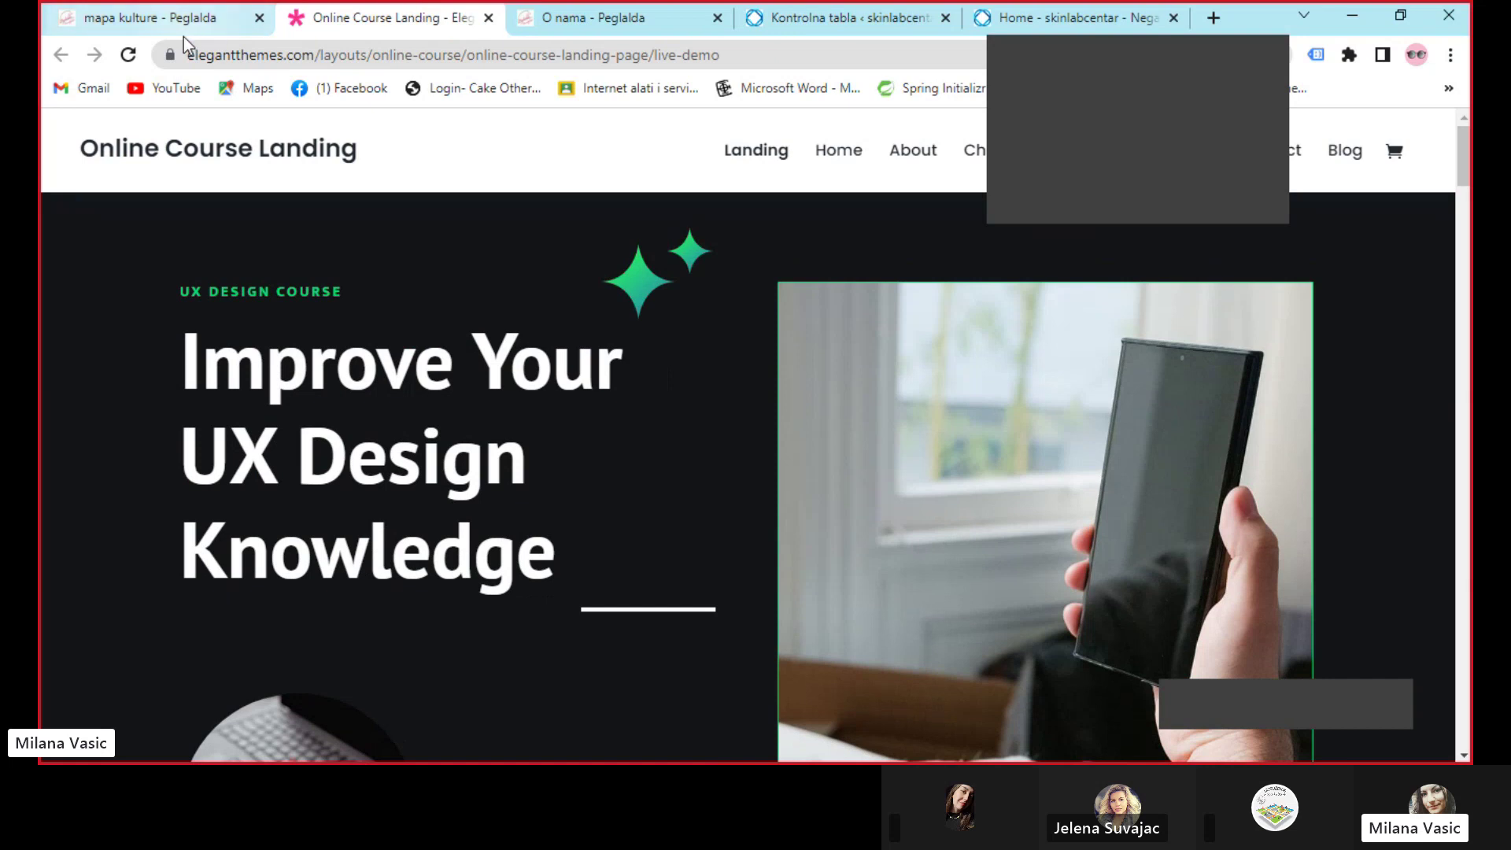
pyautogui.scroll(-10, 433, 394)
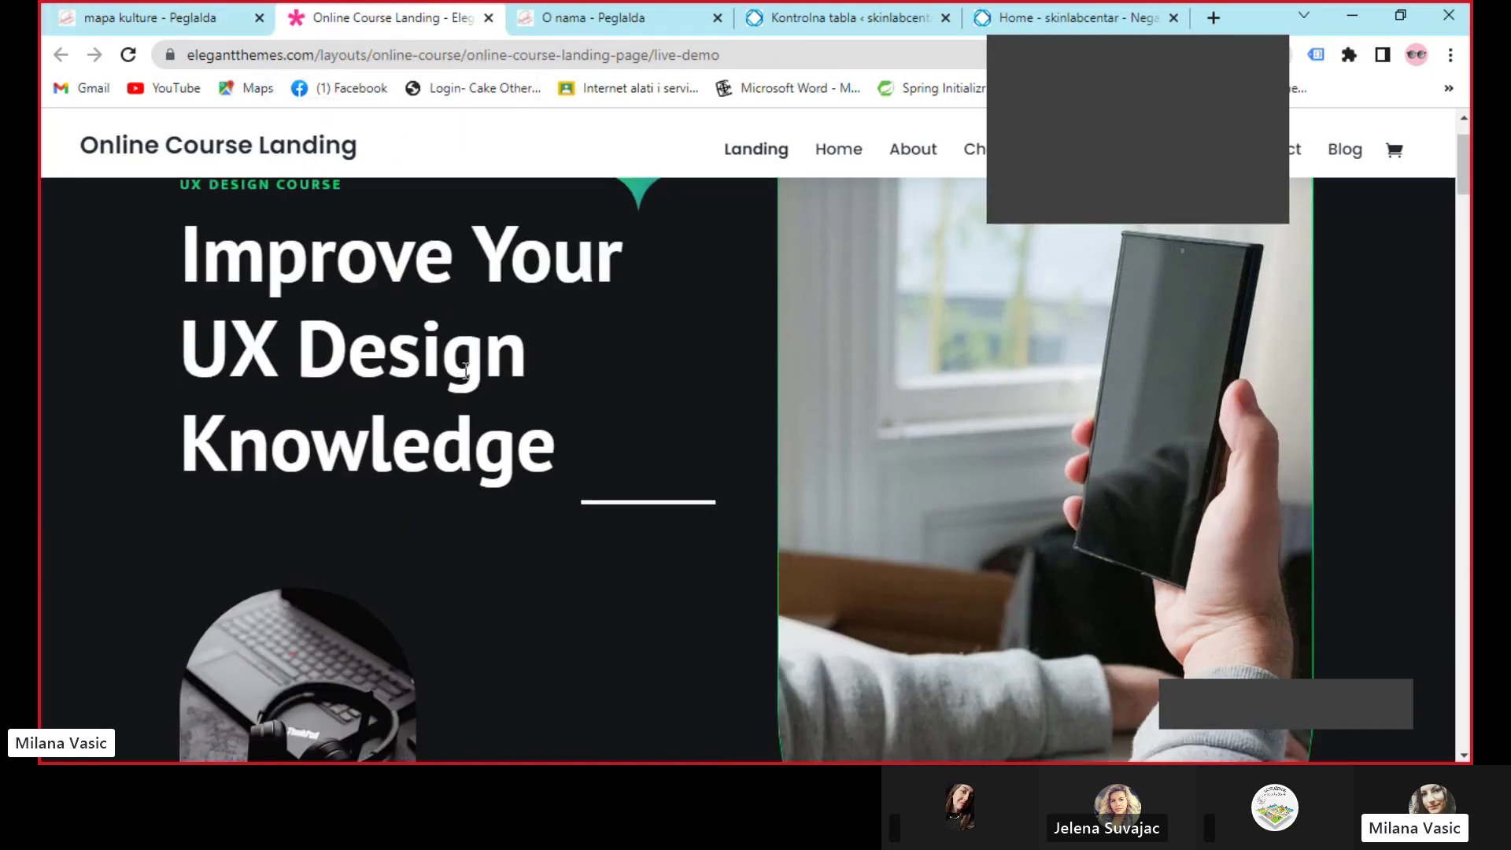
pyautogui.scroll(-15, 502, 457)
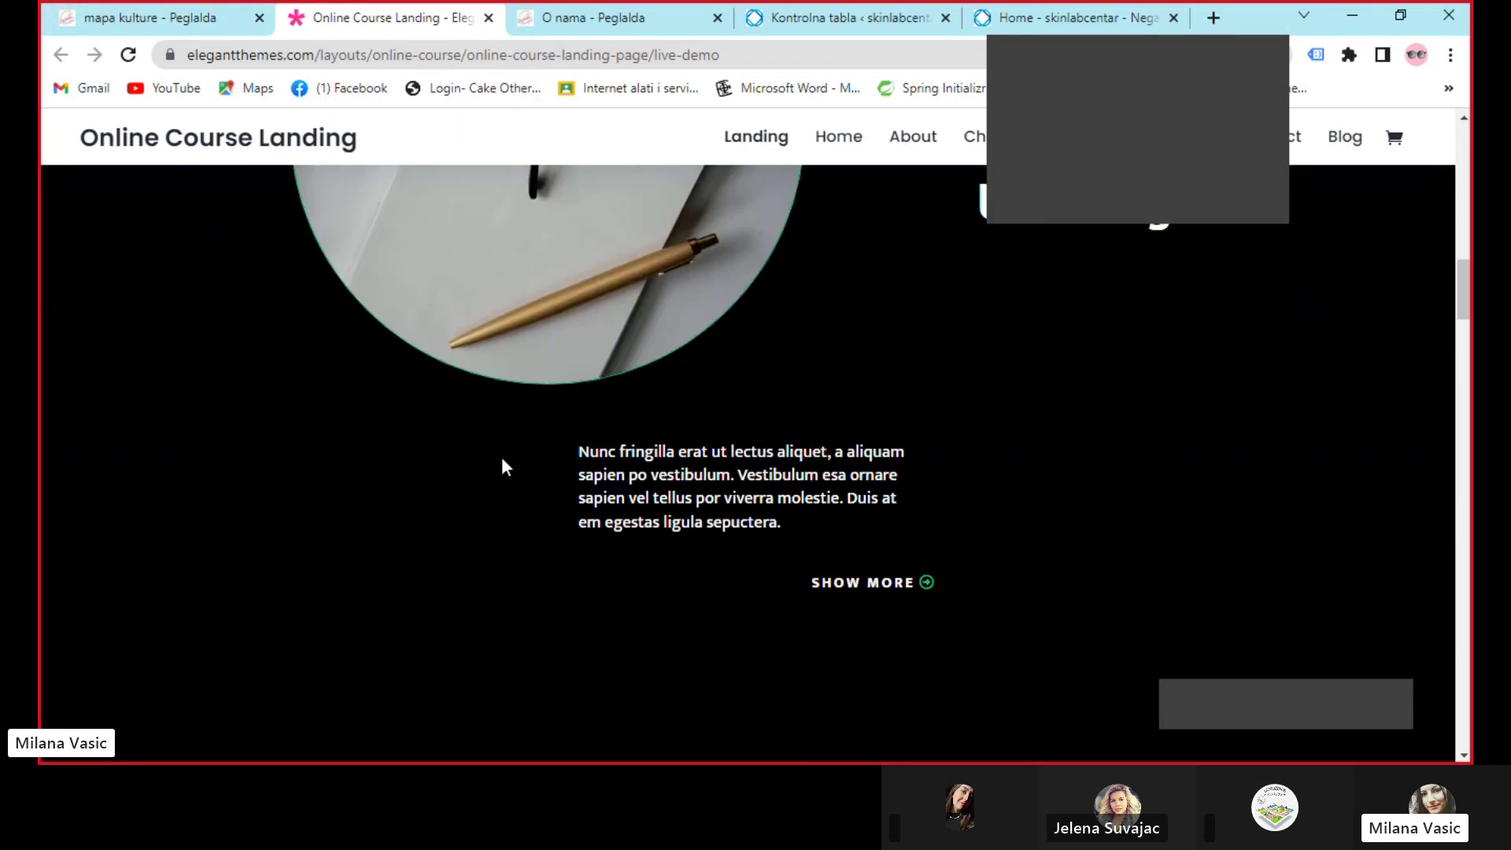
pyautogui.scroll(-10, 502, 457)
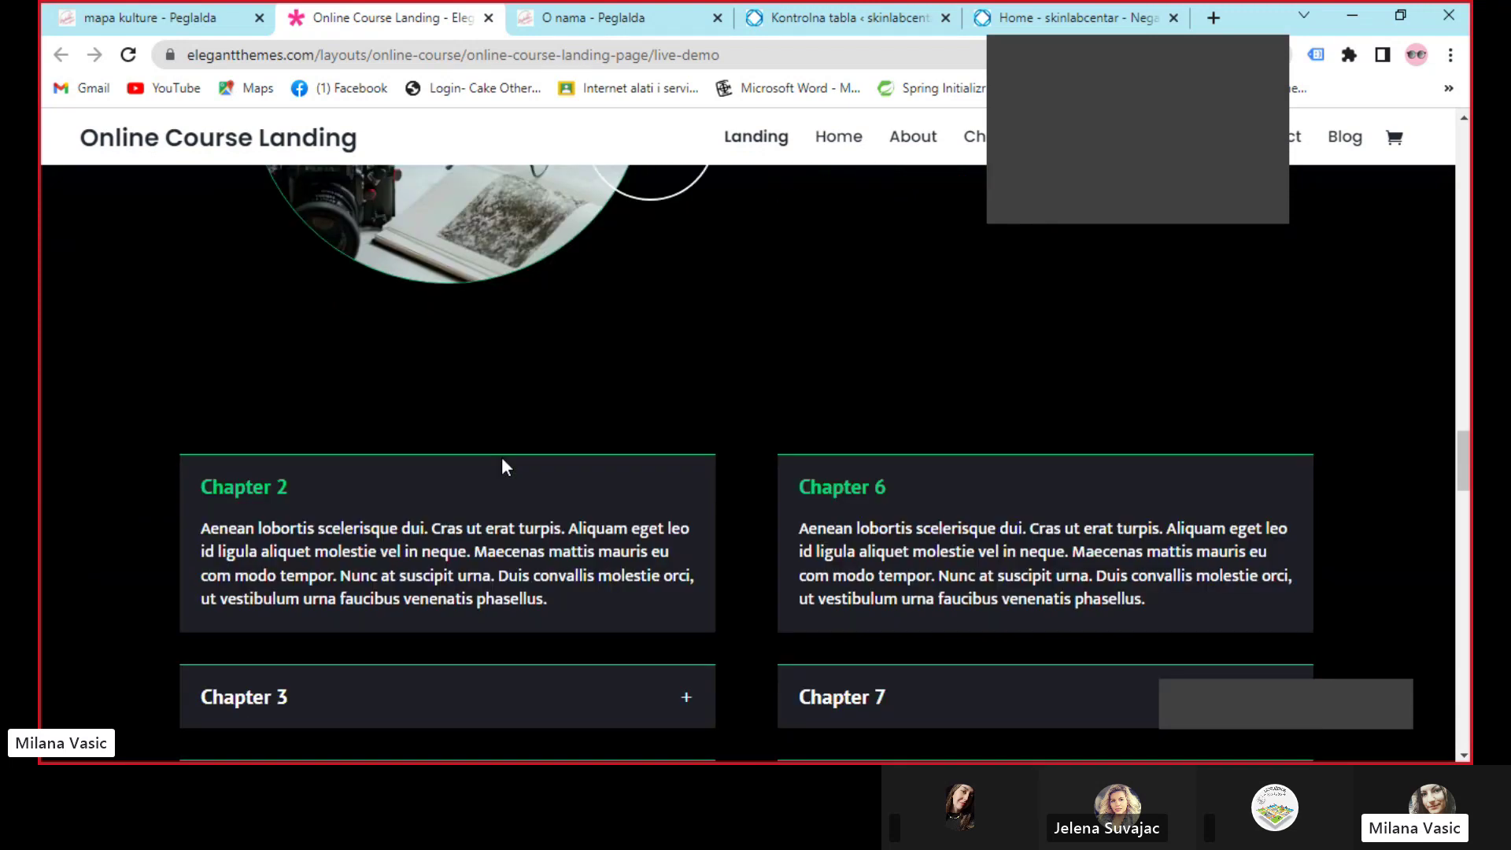
pyautogui.scroll(-3, 502, 460)
pyautogui.scroll(-1, 504, 464)
pyautogui.scroll(-4, 506, 472)
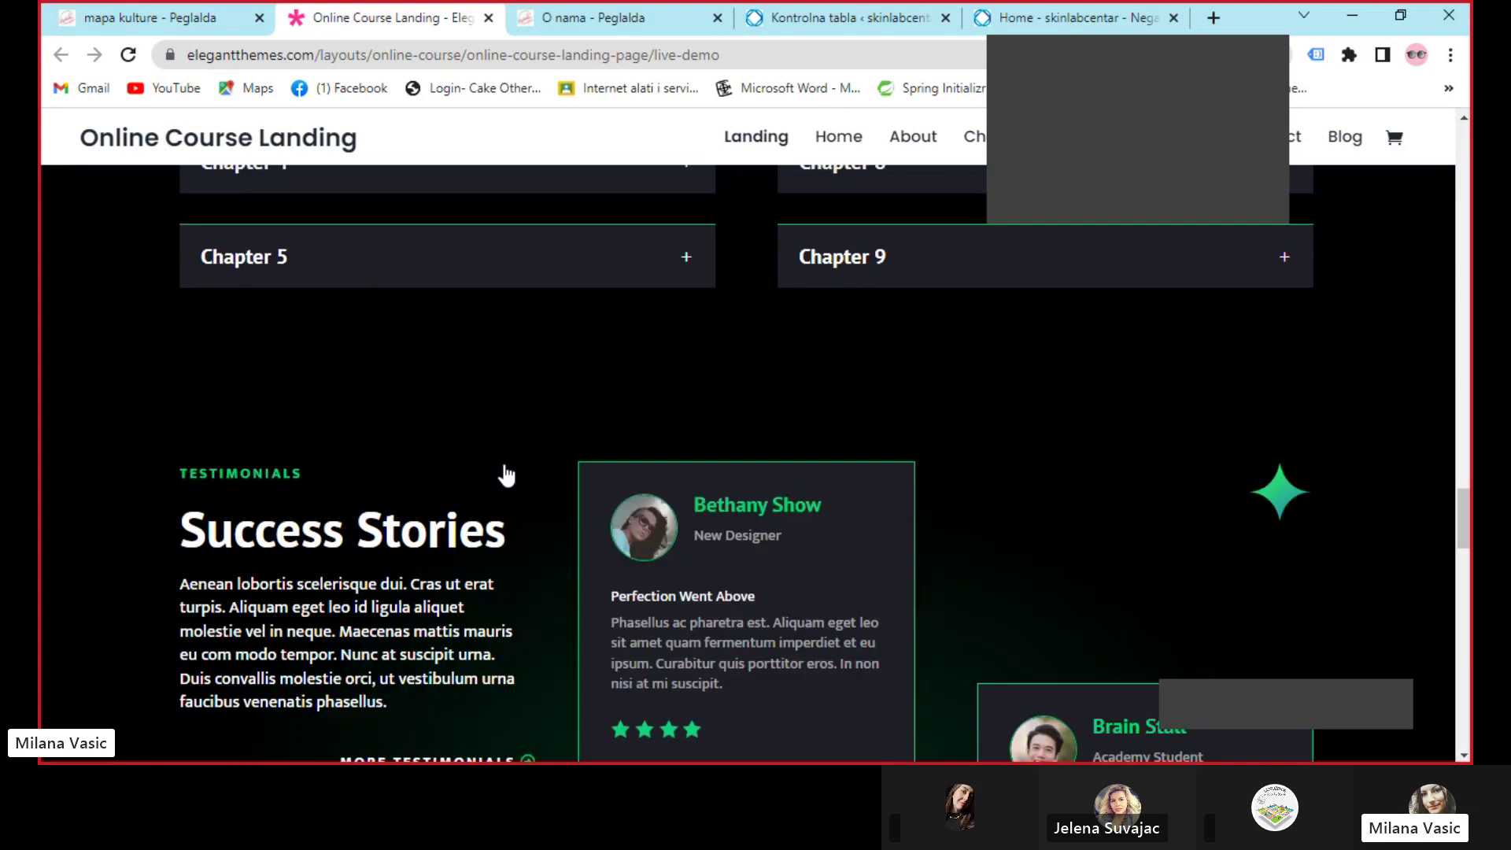
pyautogui.scroll(12, 506, 472)
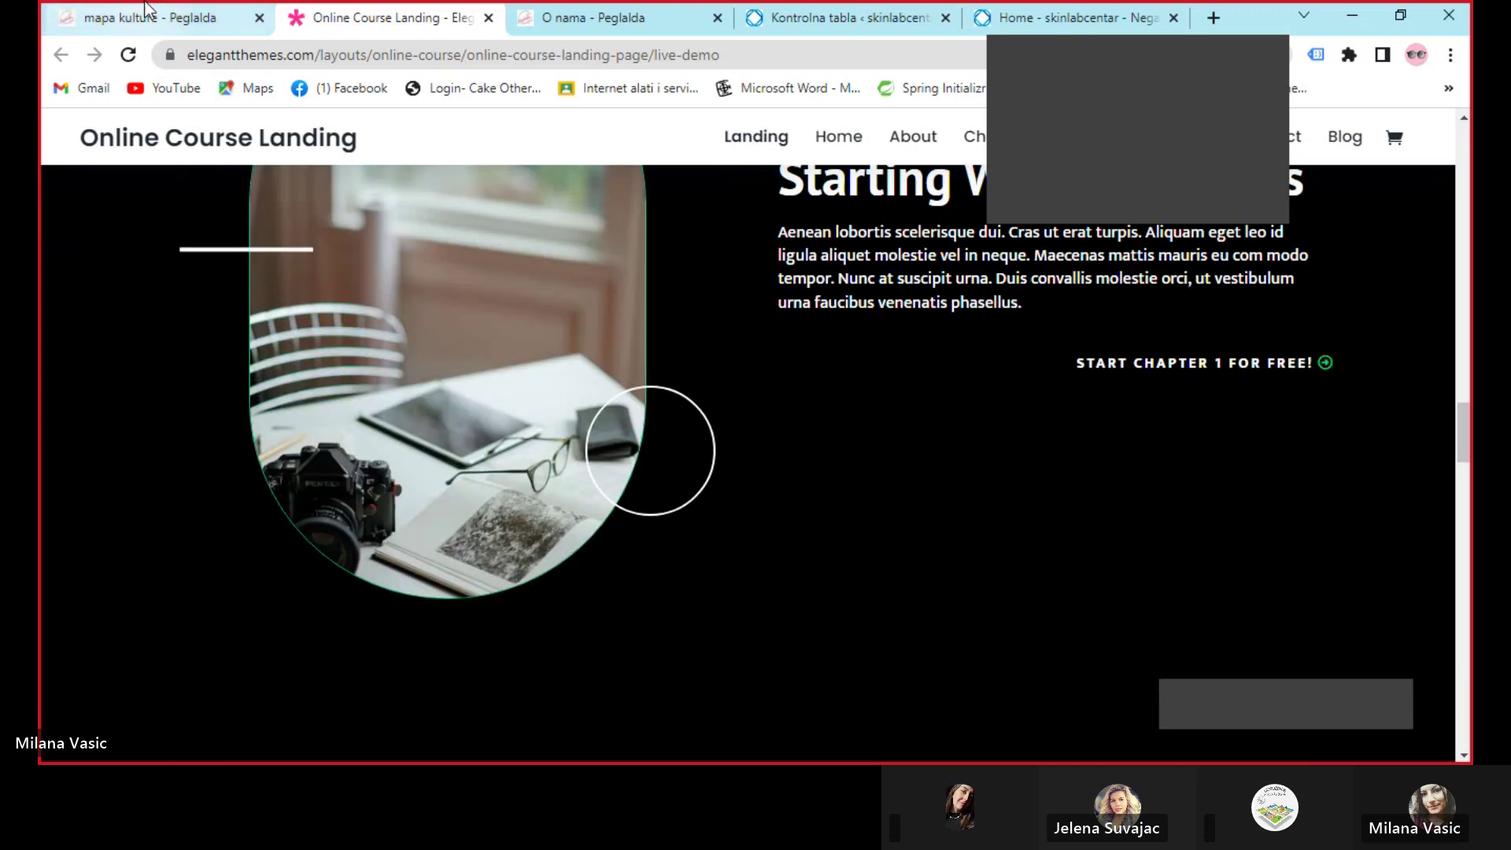
# Close the live demo and apply the Landing layout to the mapa kulture page
pyautogui.click(146, 9)
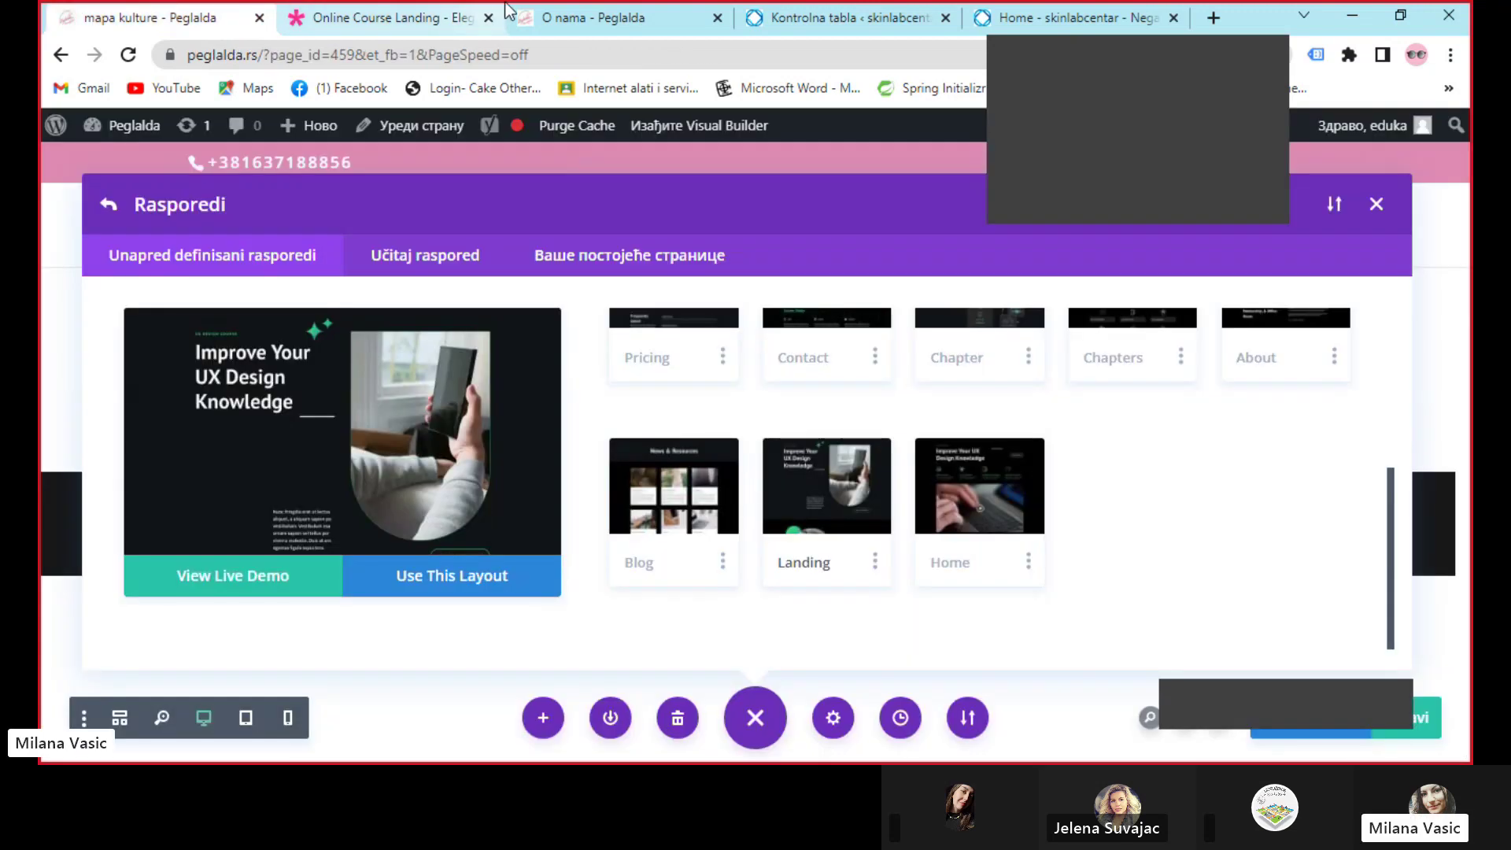
pyautogui.click(488, 18)
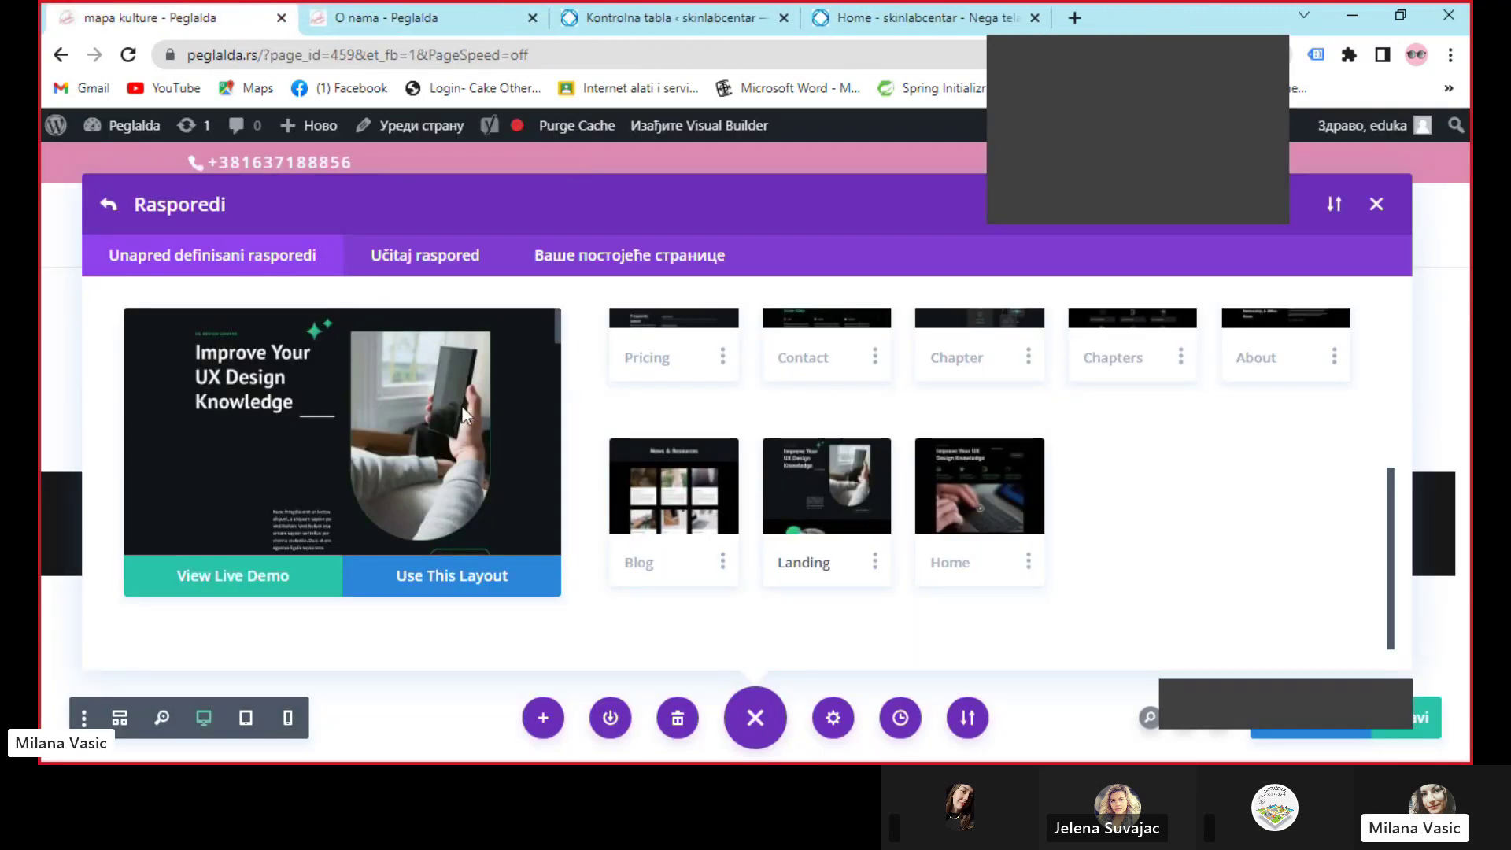
pyautogui.click(442, 590)
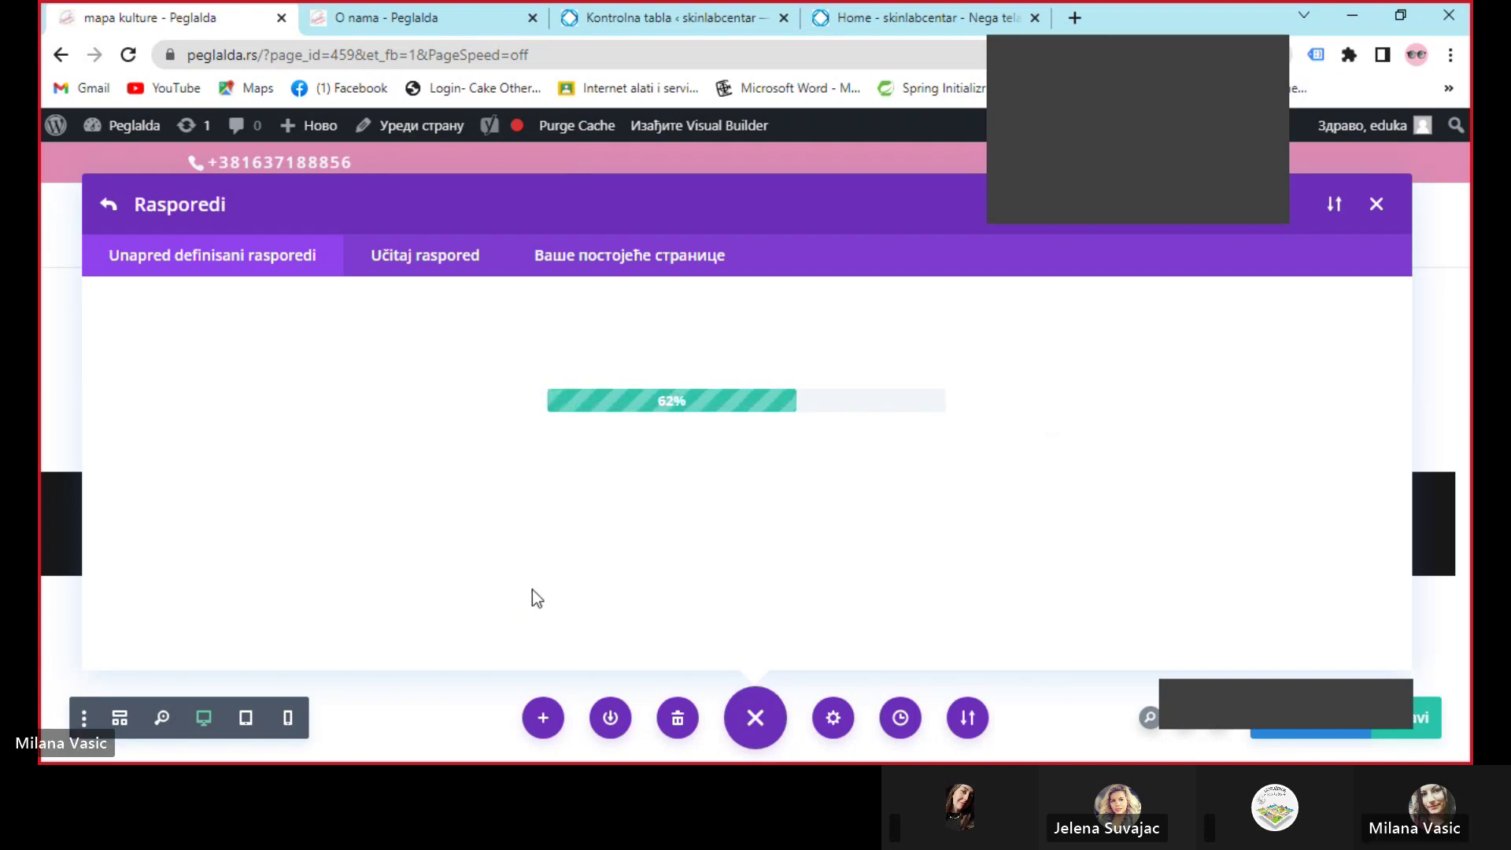
# Examine the existing O nama page on the Peglalda site, including its services text, Kontakt section, map and back-to-top link
pyautogui.click(421, 16)
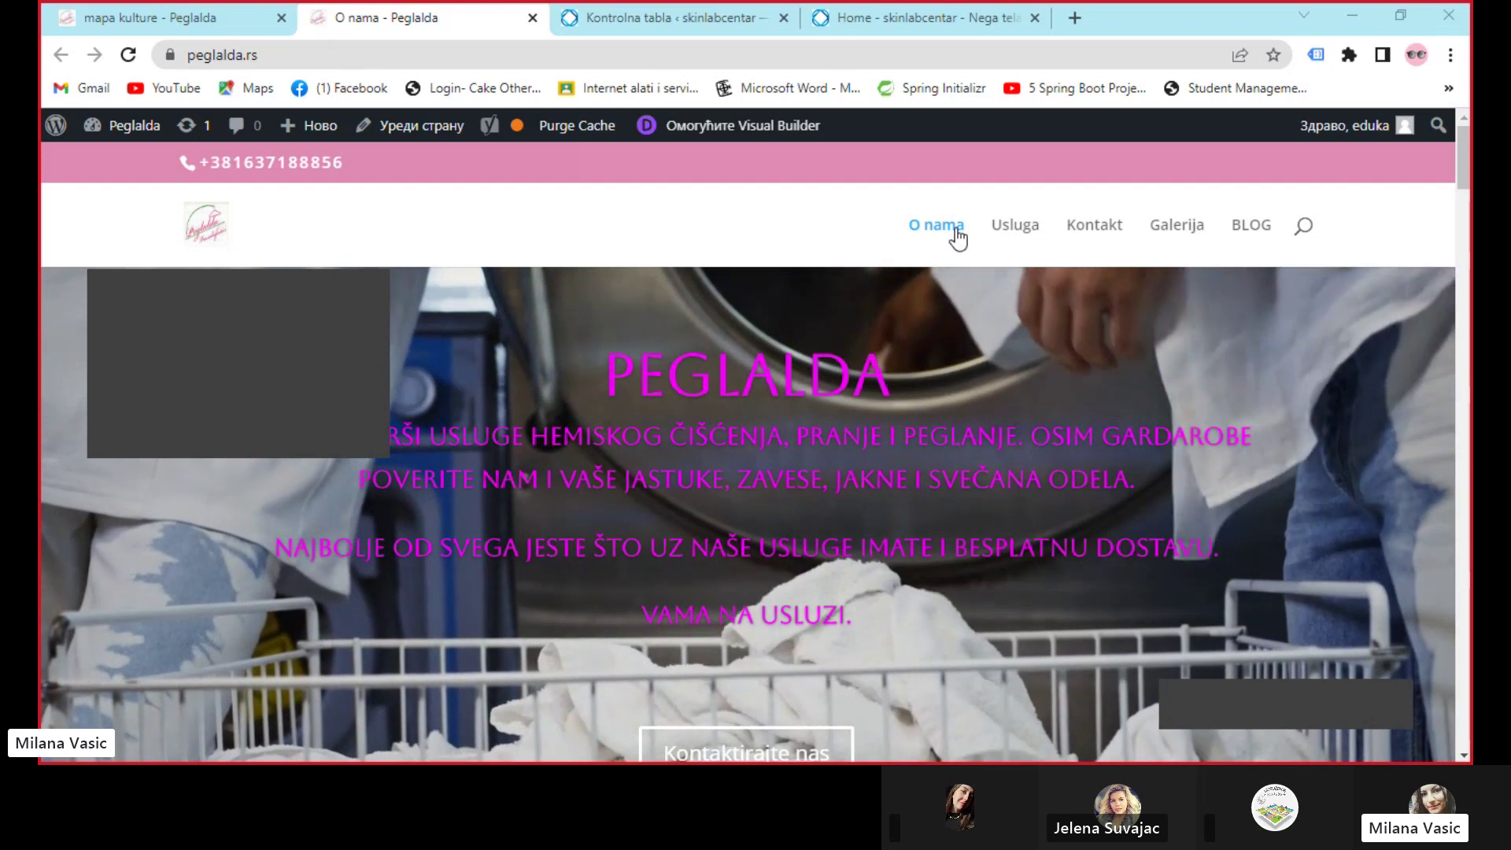
pyautogui.scroll(-10, 900, 393)
pyautogui.scroll(-6, 999, 497)
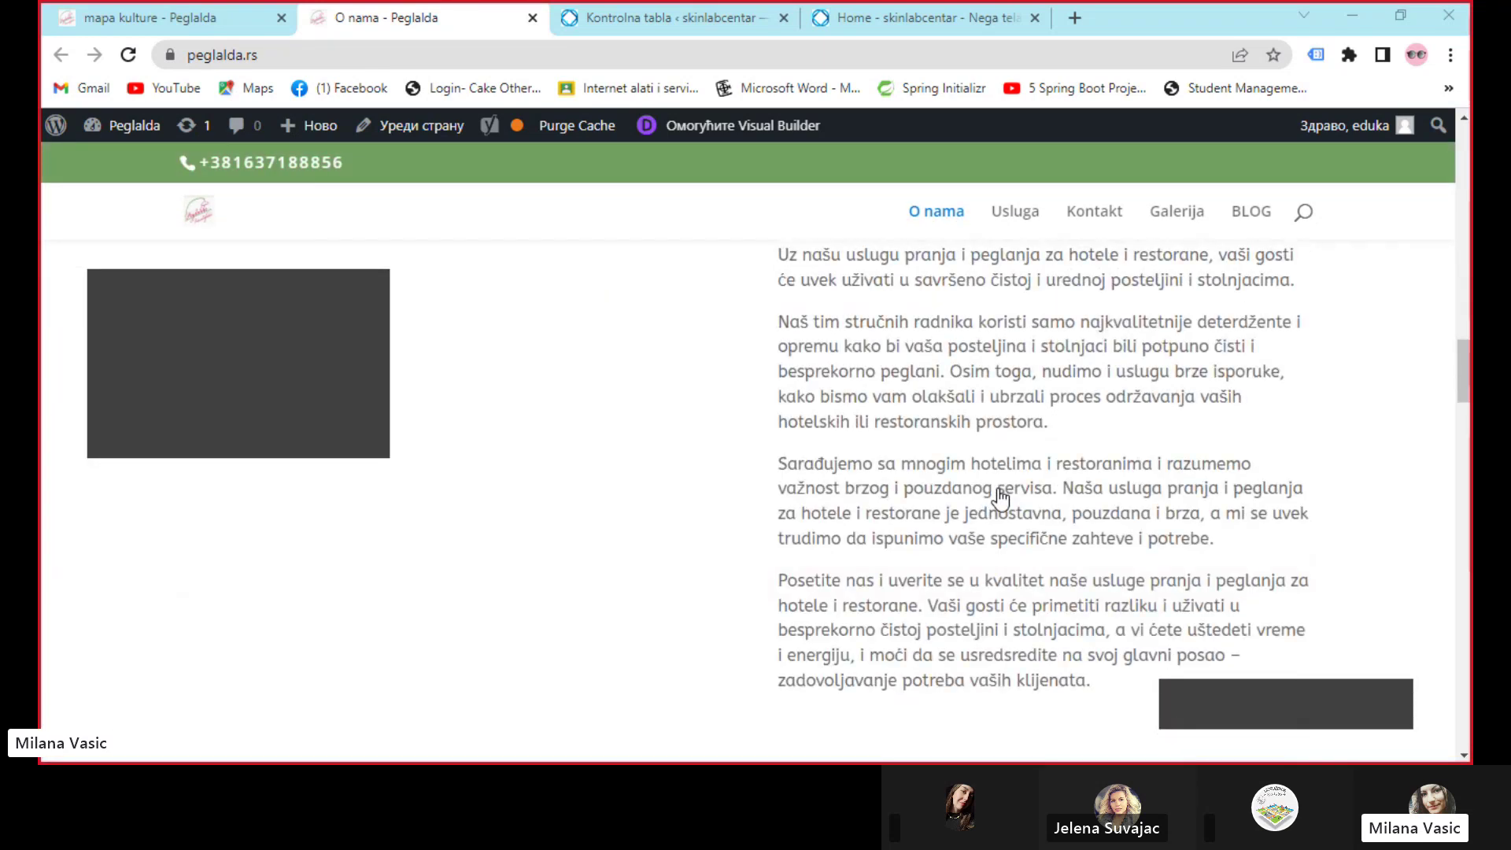
pyautogui.scroll(12, 999, 498)
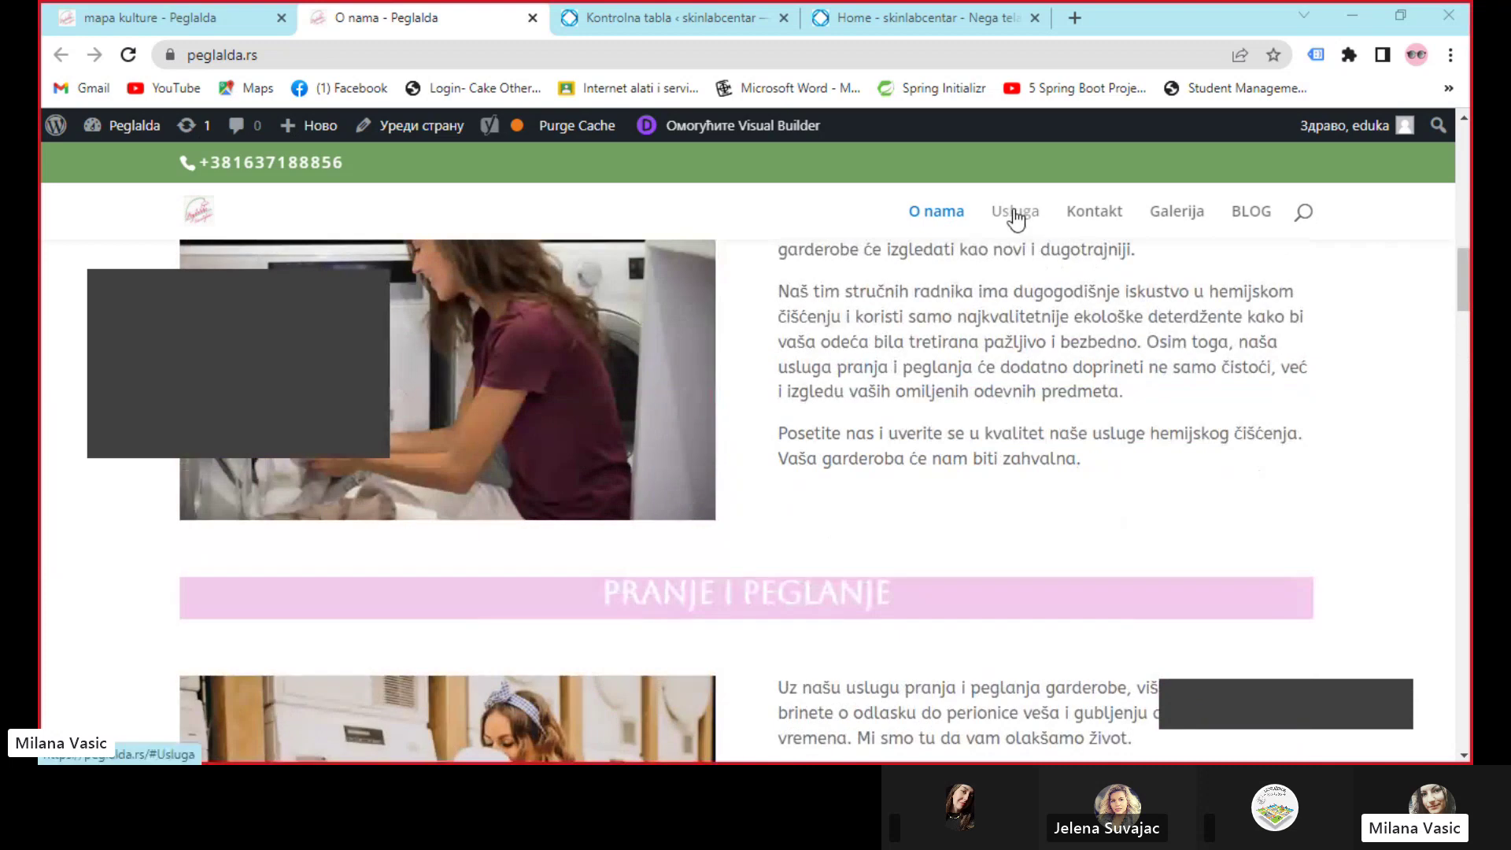
pyautogui.click(1098, 211)
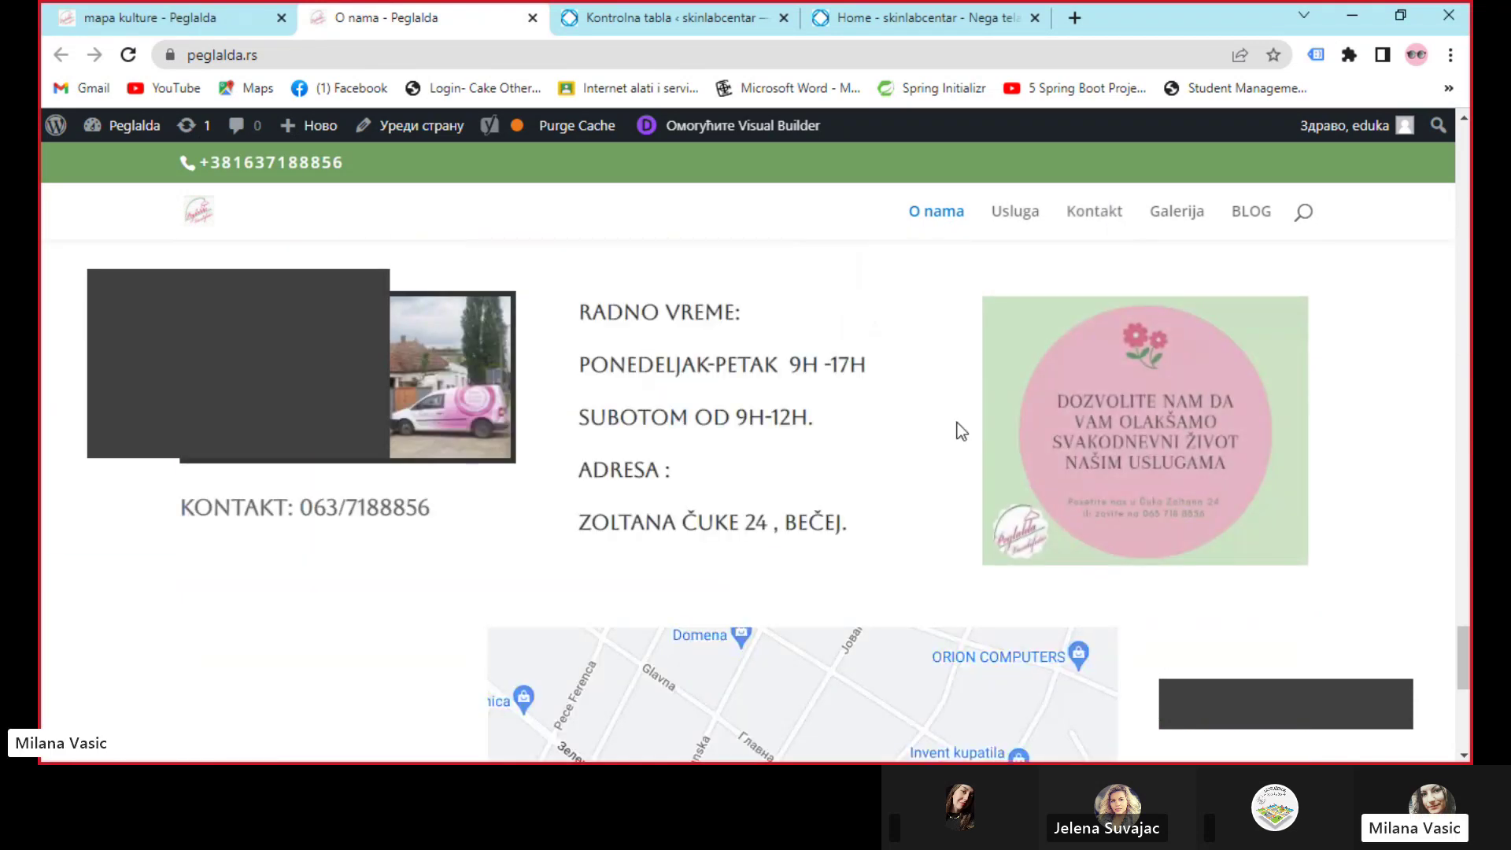
pyautogui.scroll(-1, 957, 425)
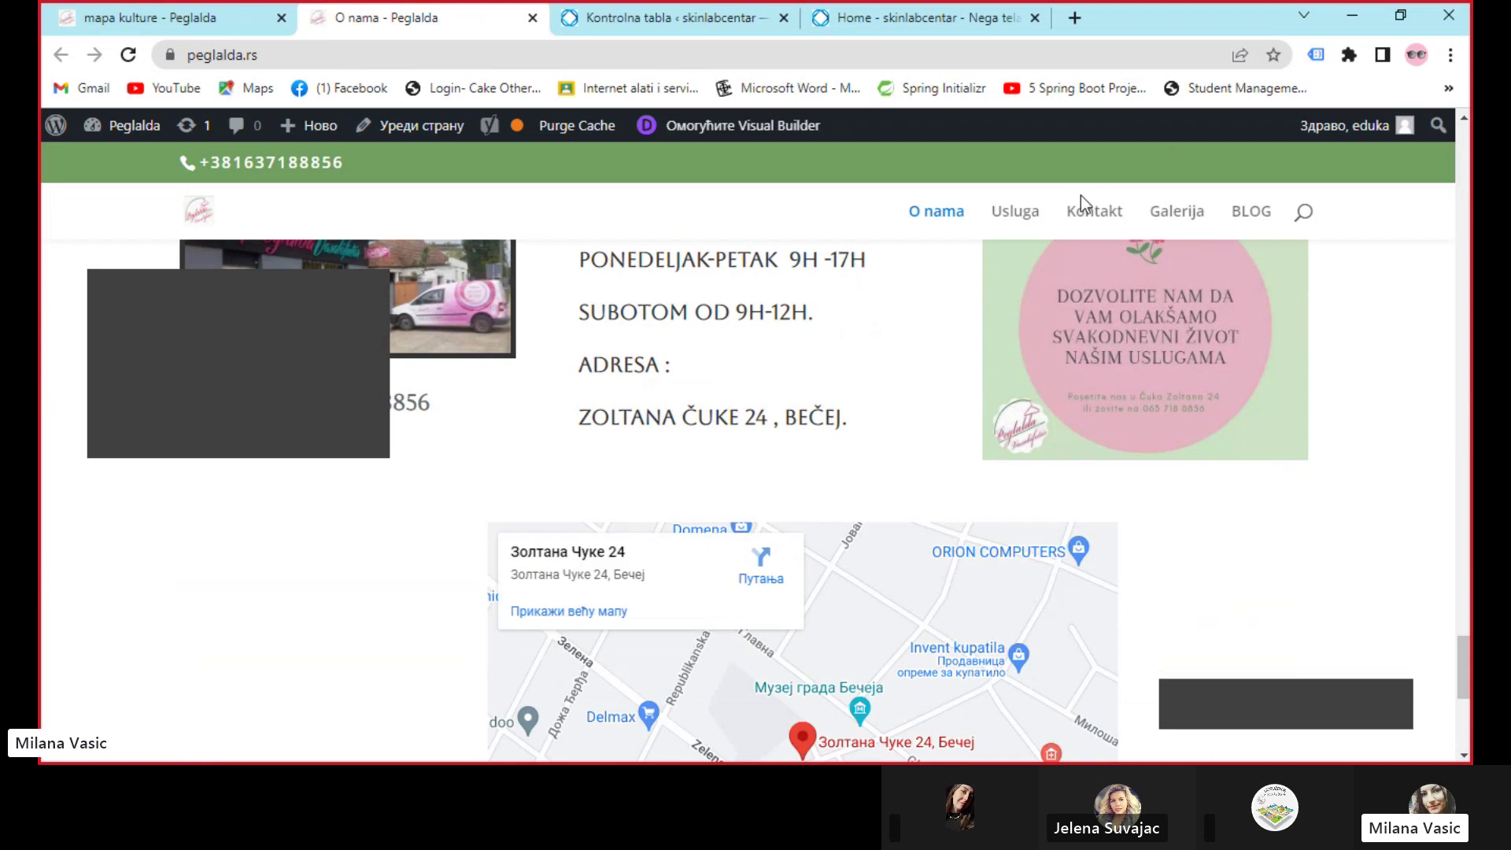
pyautogui.scroll(-5, 1086, 330)
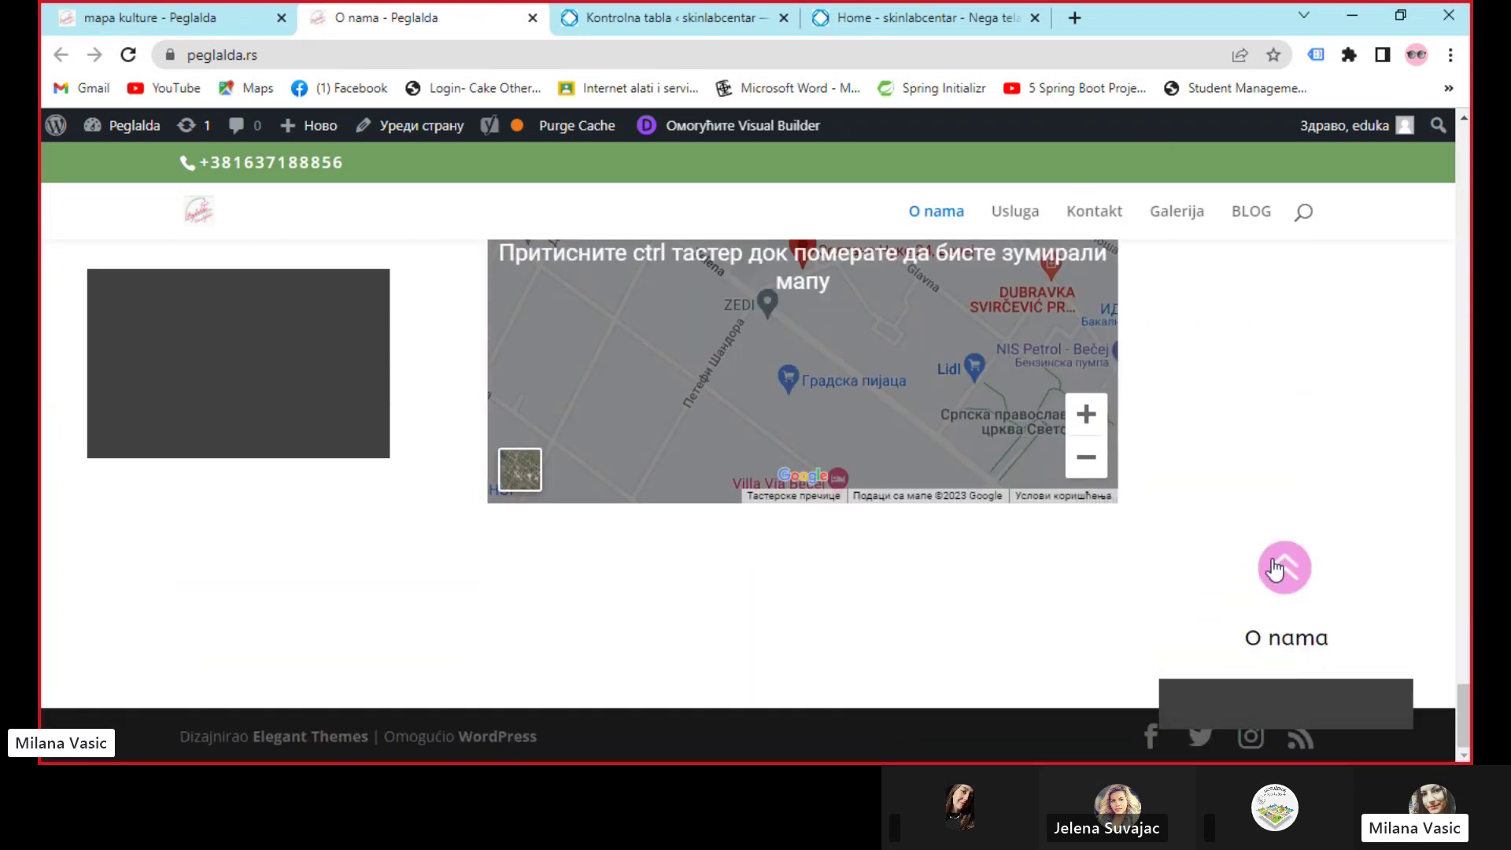
pyautogui.click(1275, 568)
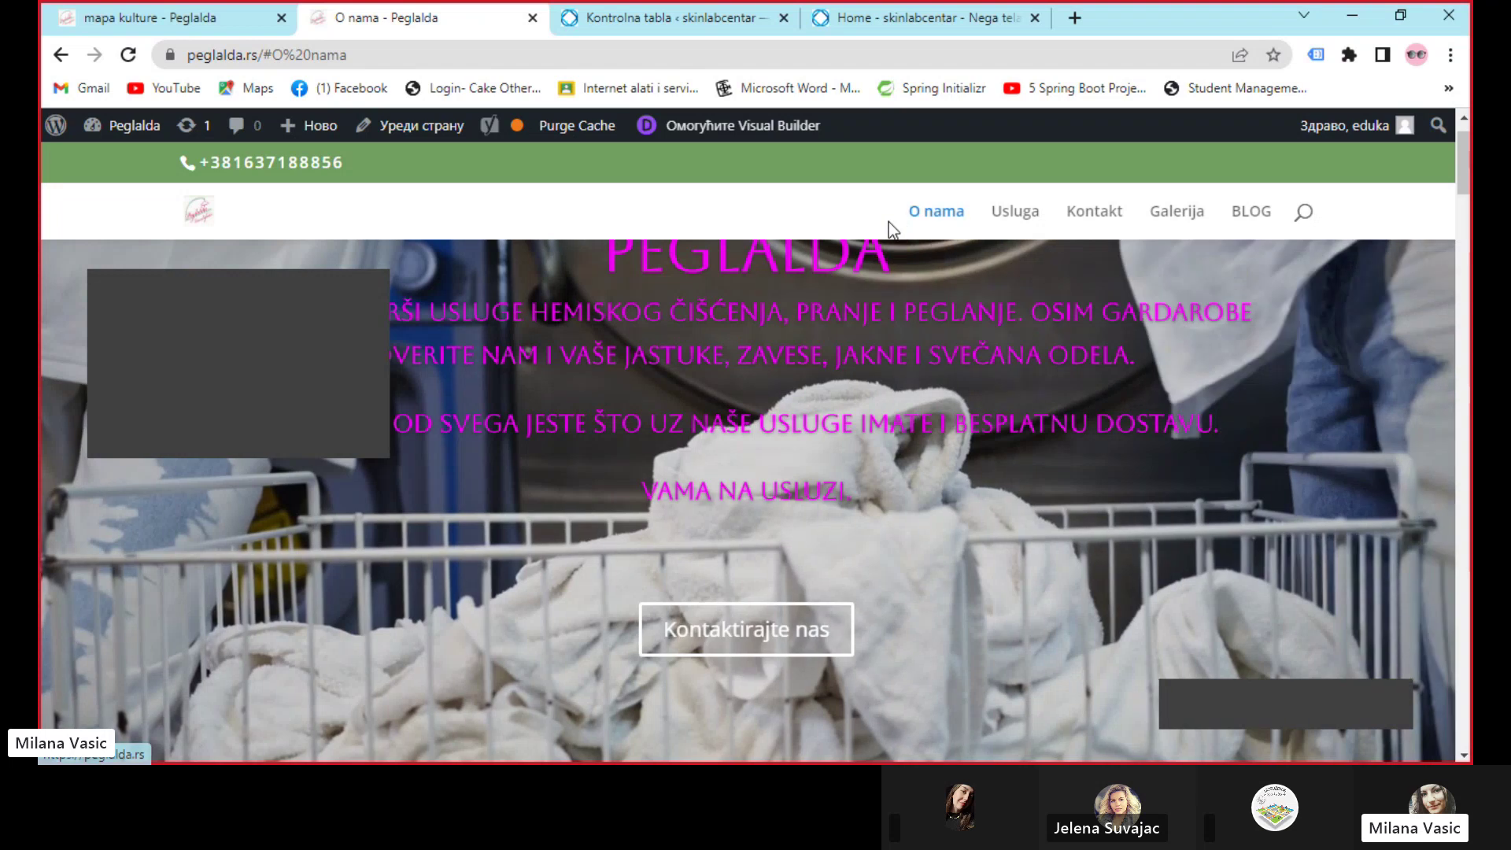
# Go back to the mapa kulture page in the builder and look over the loaded Landing layout's upper sections
pyautogui.click(126, 14)
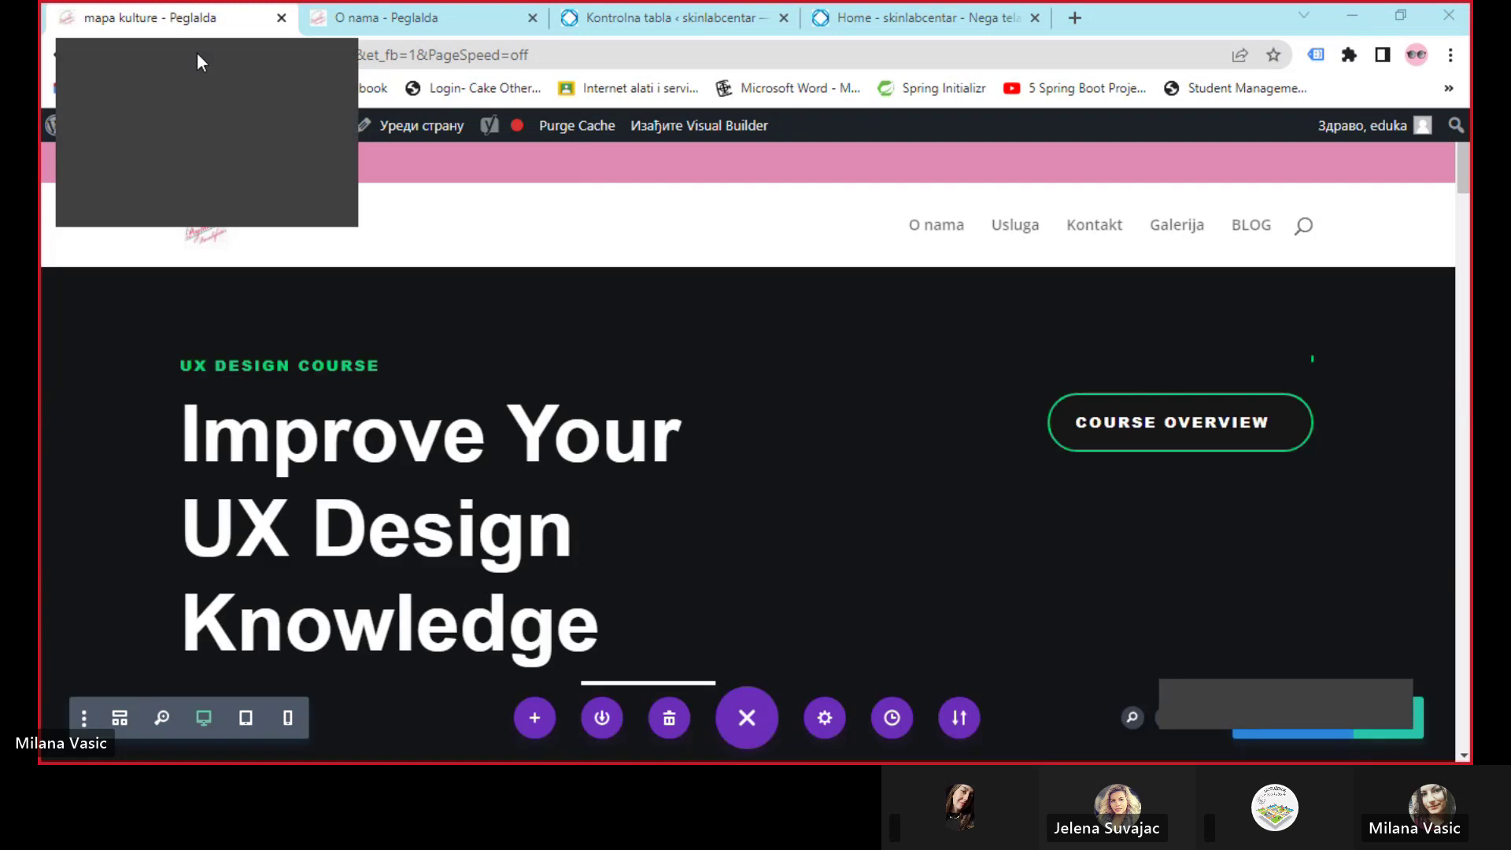
pyautogui.scroll(-3, 274, 530)
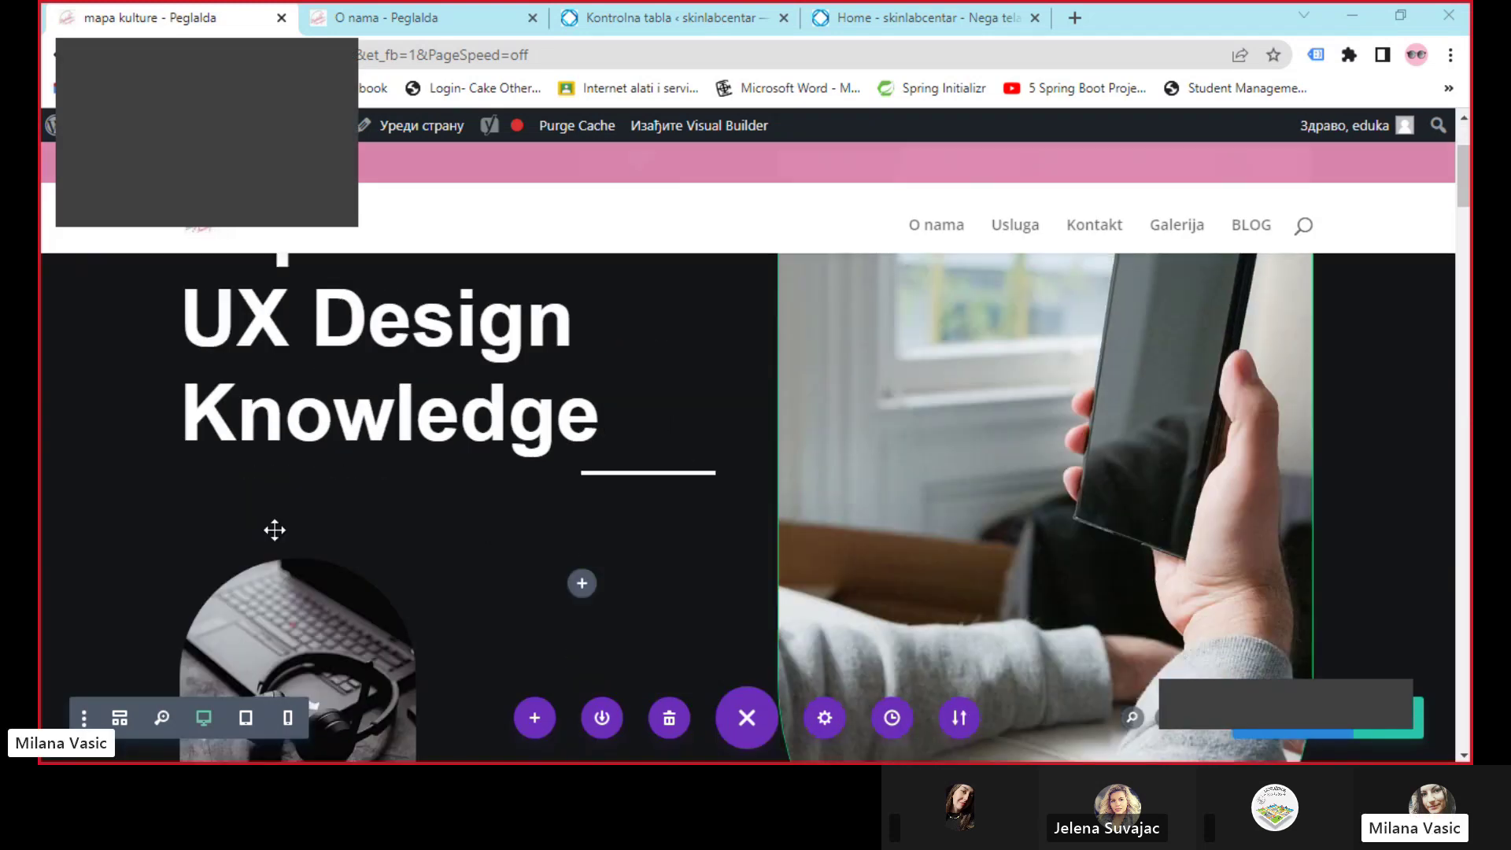
pyautogui.scroll(-4, 274, 530)
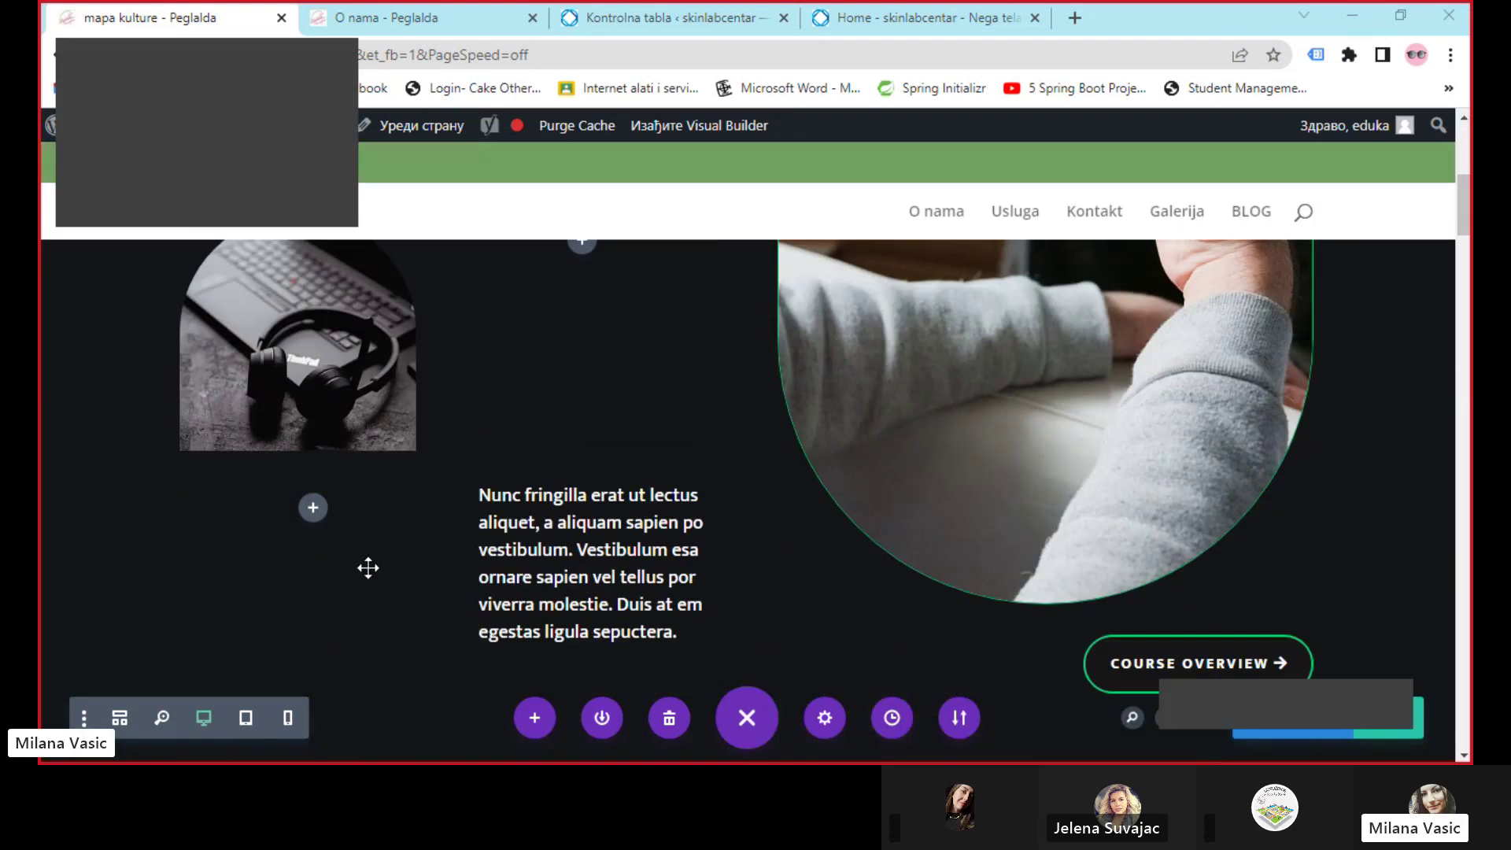
pyautogui.scroll(-4, 417, 562)
pyautogui.scroll(-3, 591, 557)
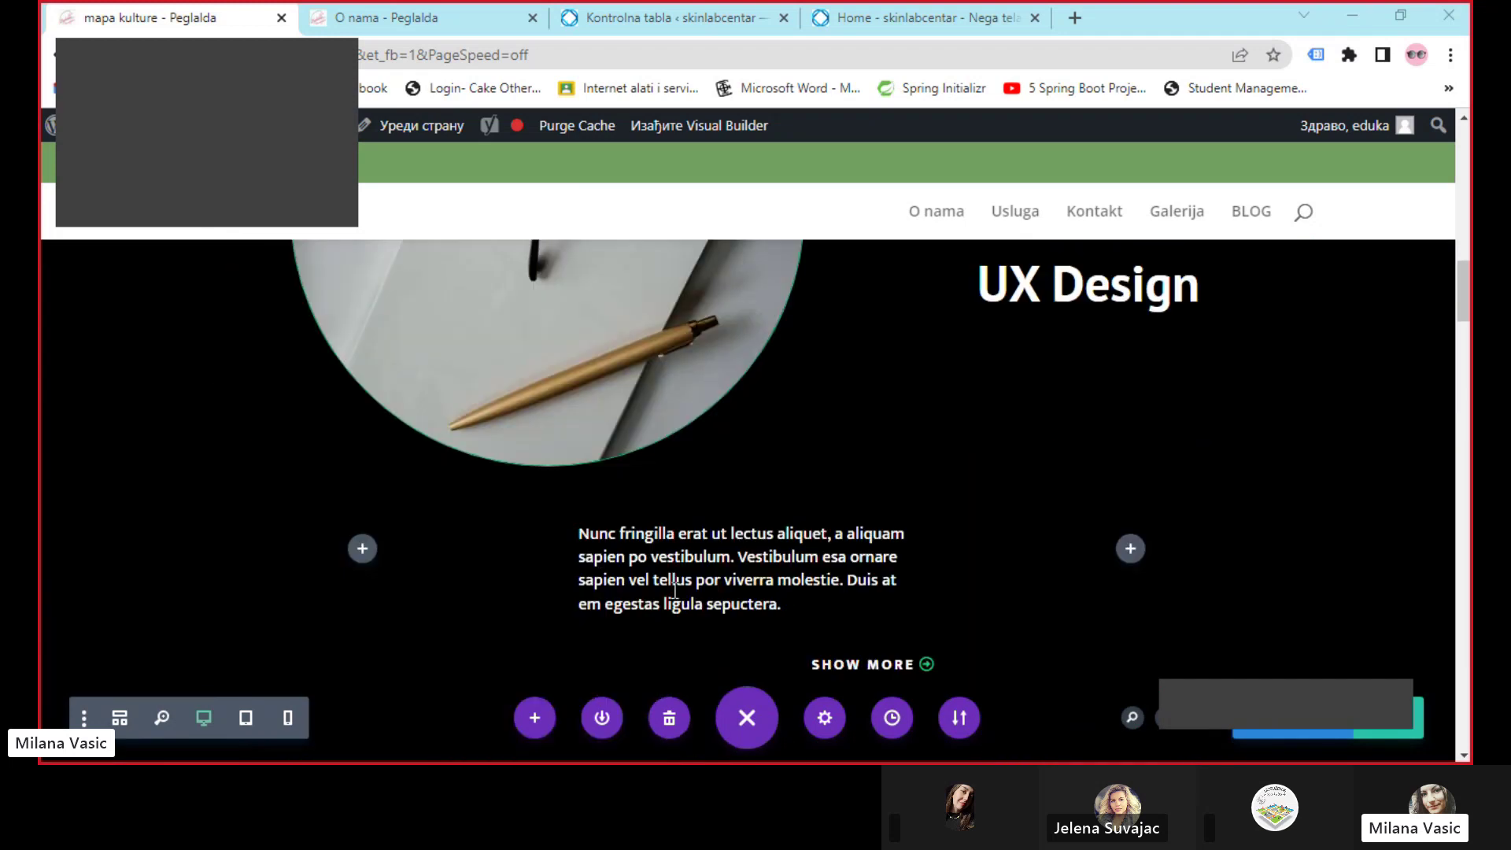
pyautogui.scroll(10, 675, 590)
pyautogui.scroll(3, 674, 590)
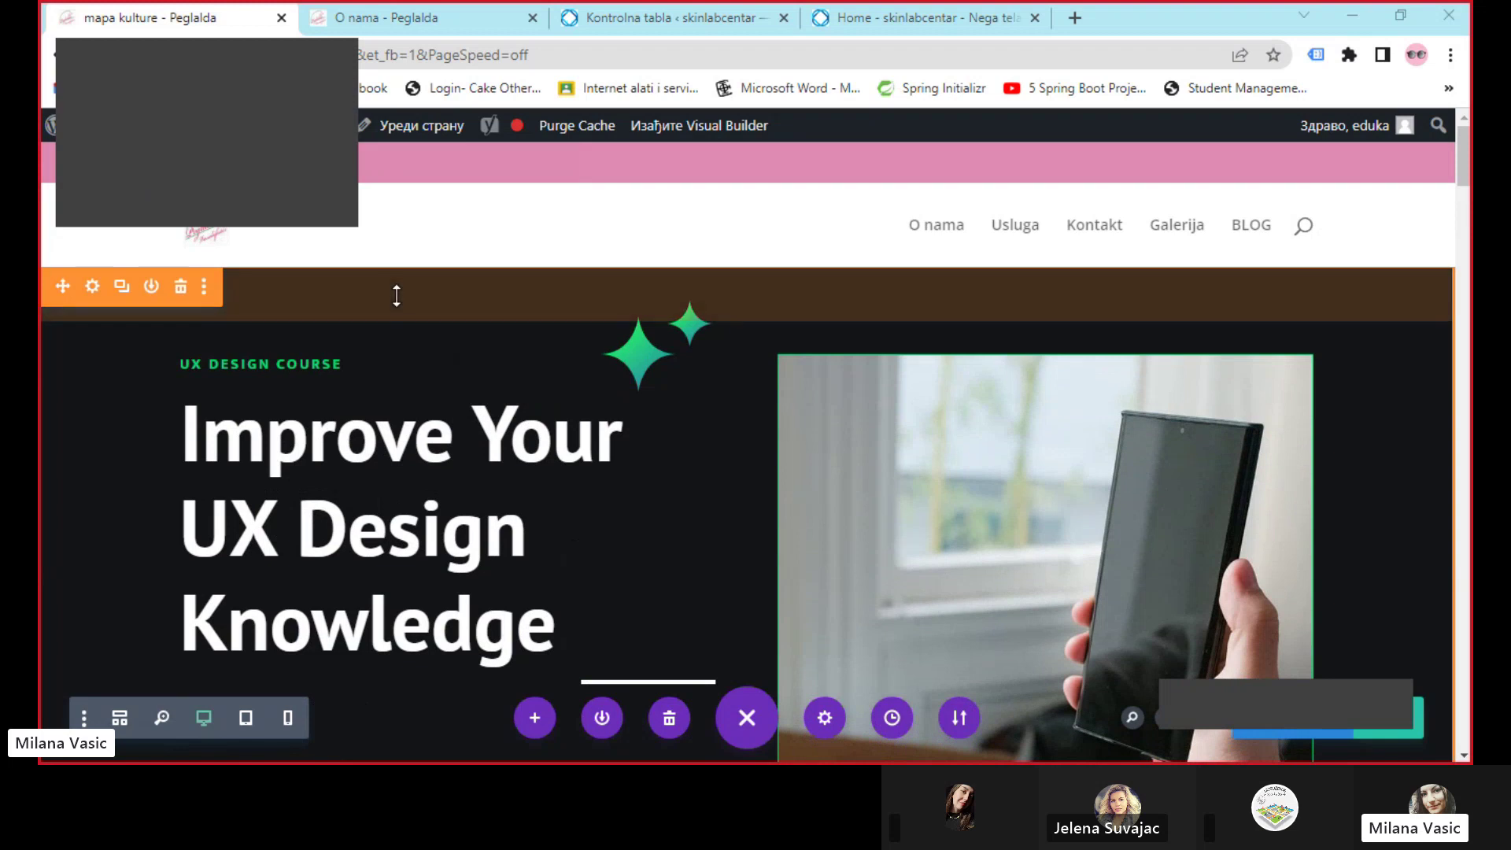
pyautogui.moveTo(446, 357)
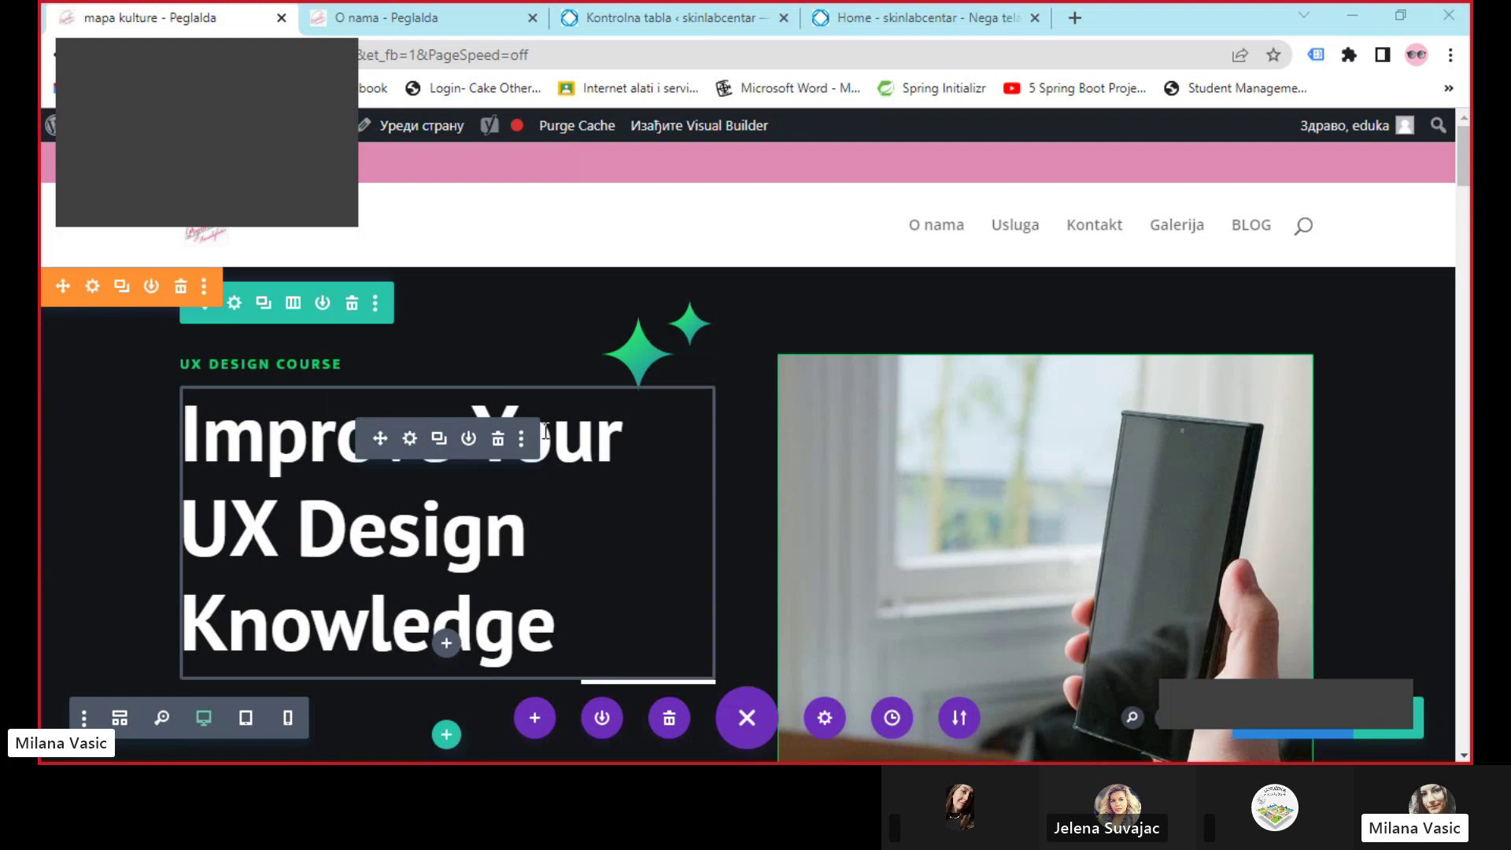
pyautogui.click(468, 439)
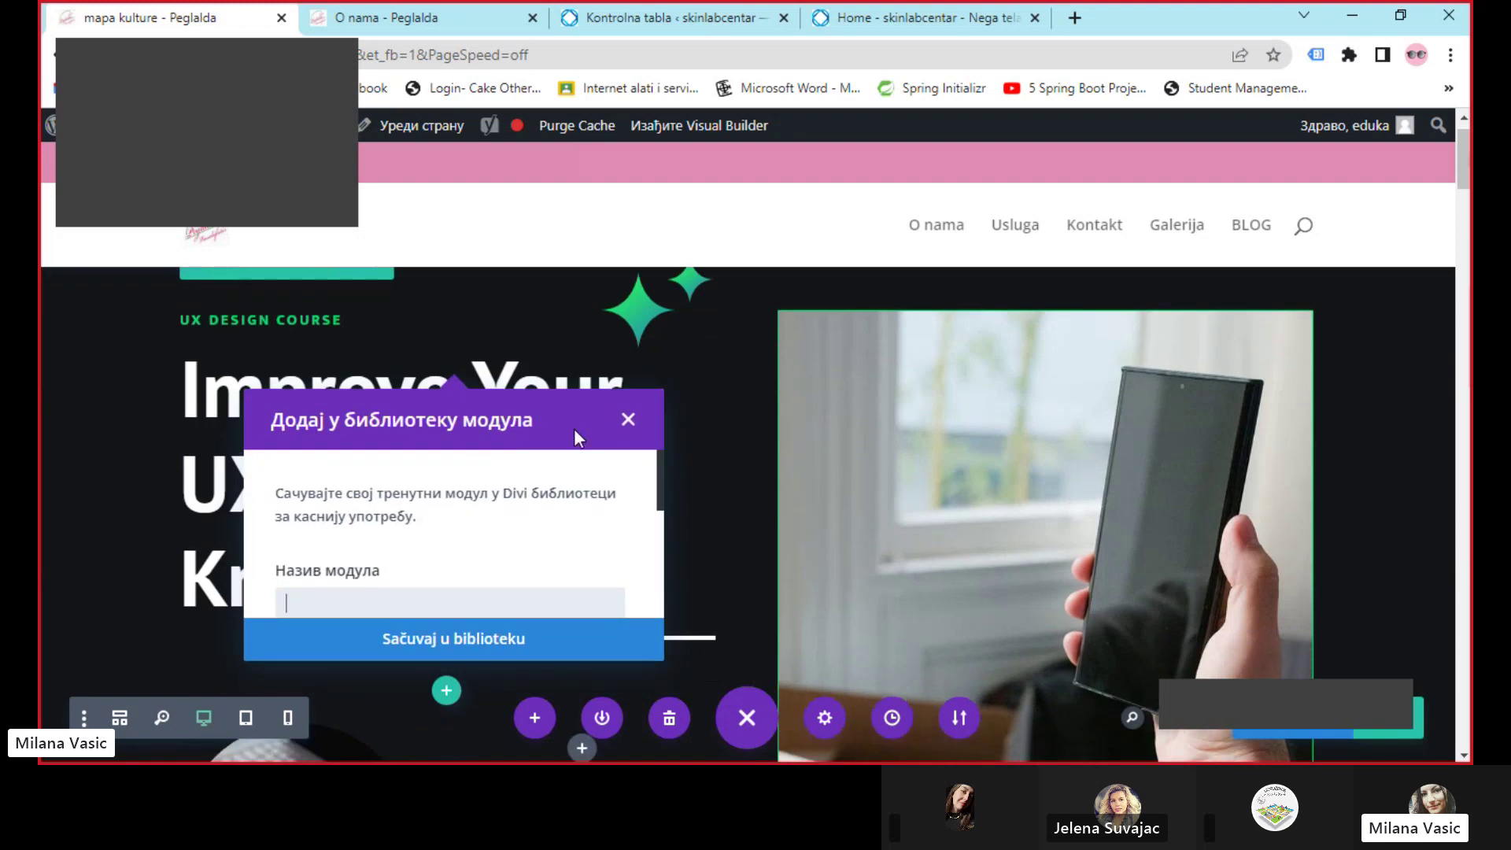
pyautogui.click(628, 419)
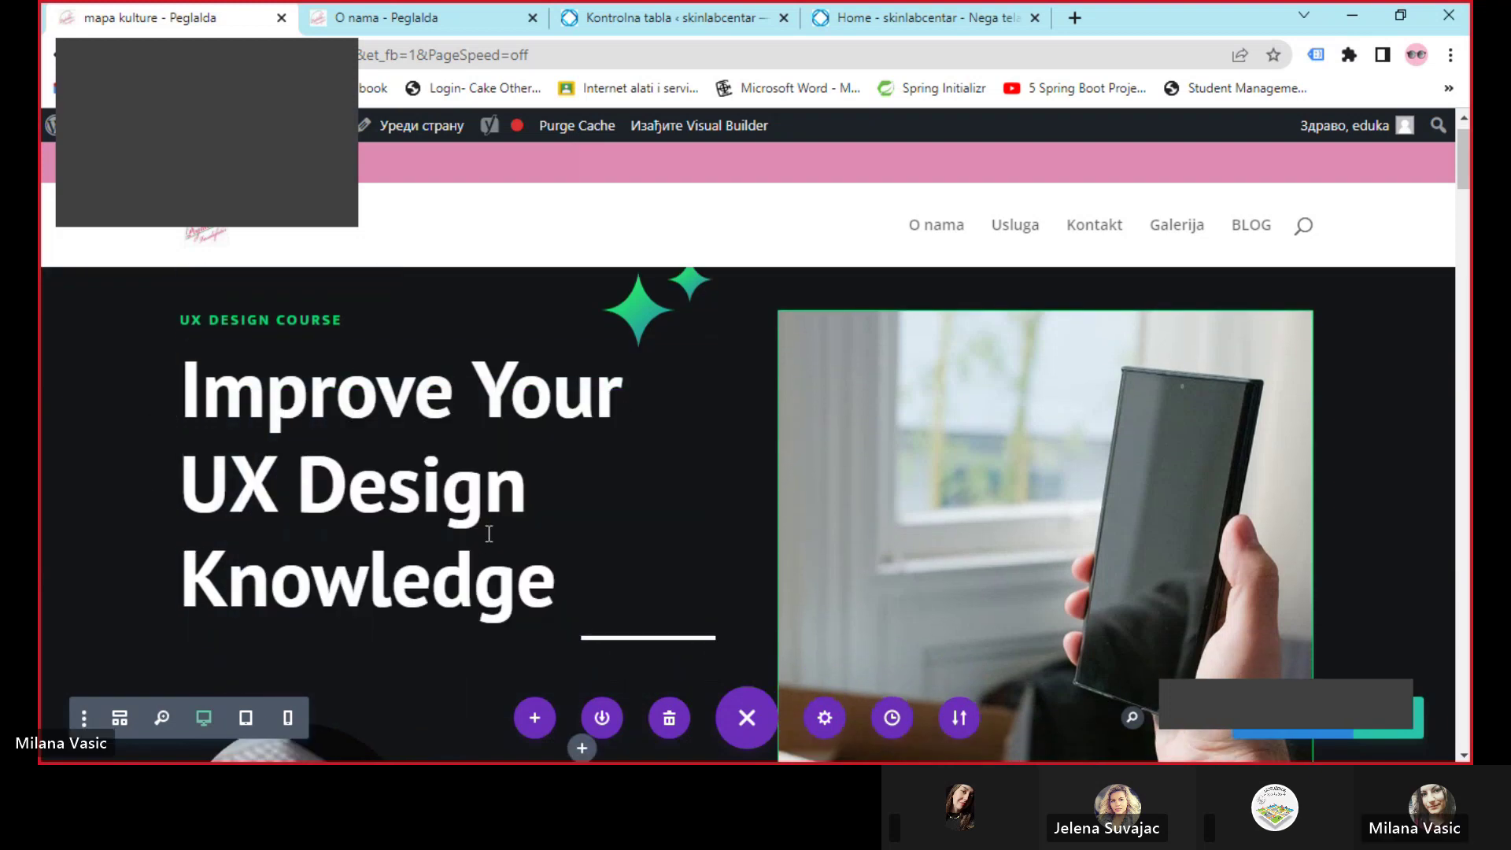
# Save the whole hero section containing the "Improve Your UX Design Knowledge" heading to the Divi library under the name "naslov"
pyautogui.moveTo(387, 439)
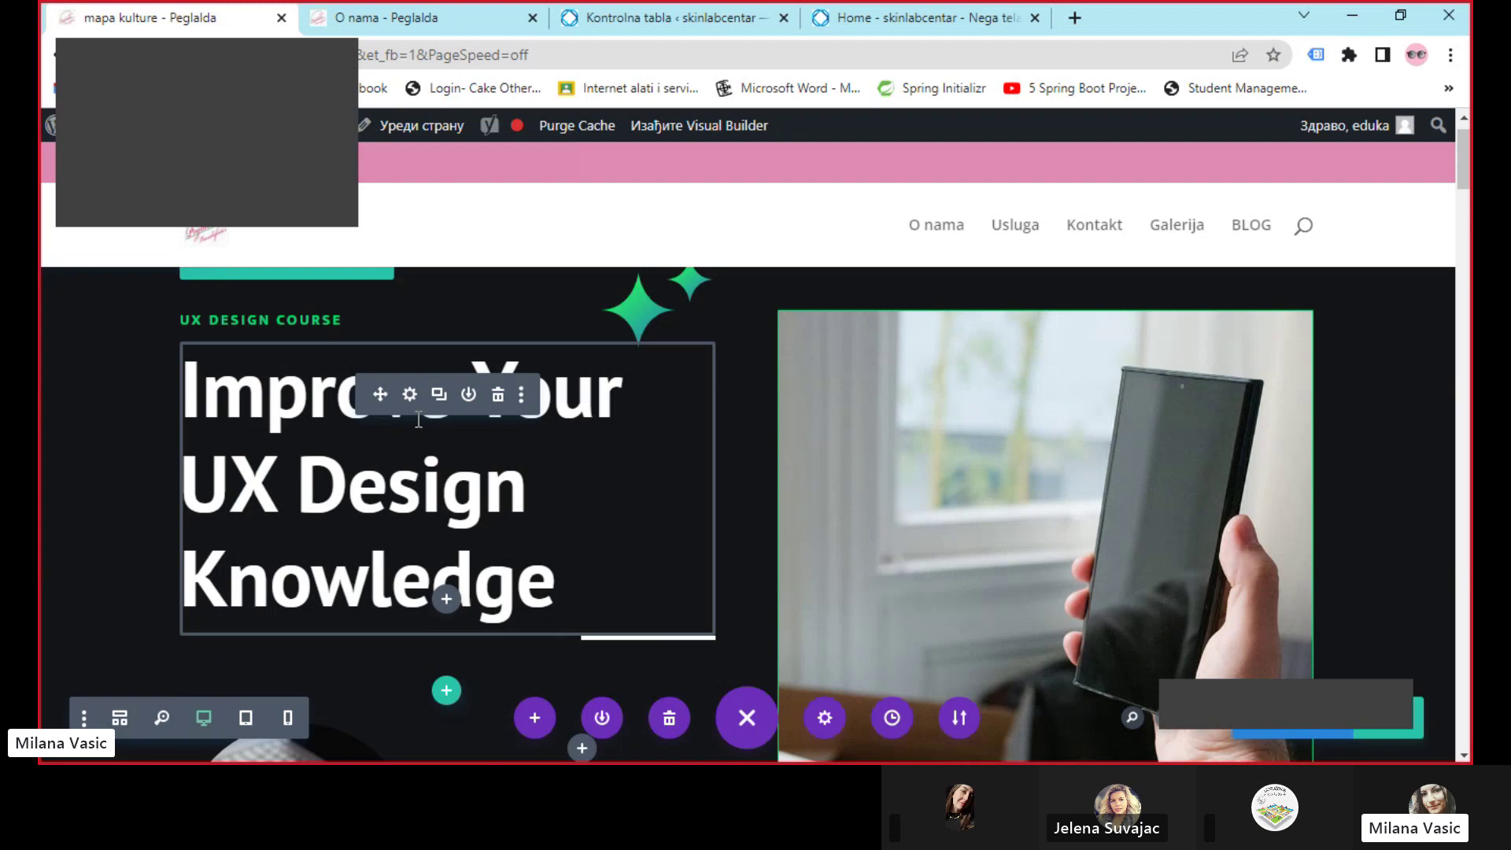
pyautogui.scroll(1, 418, 419)
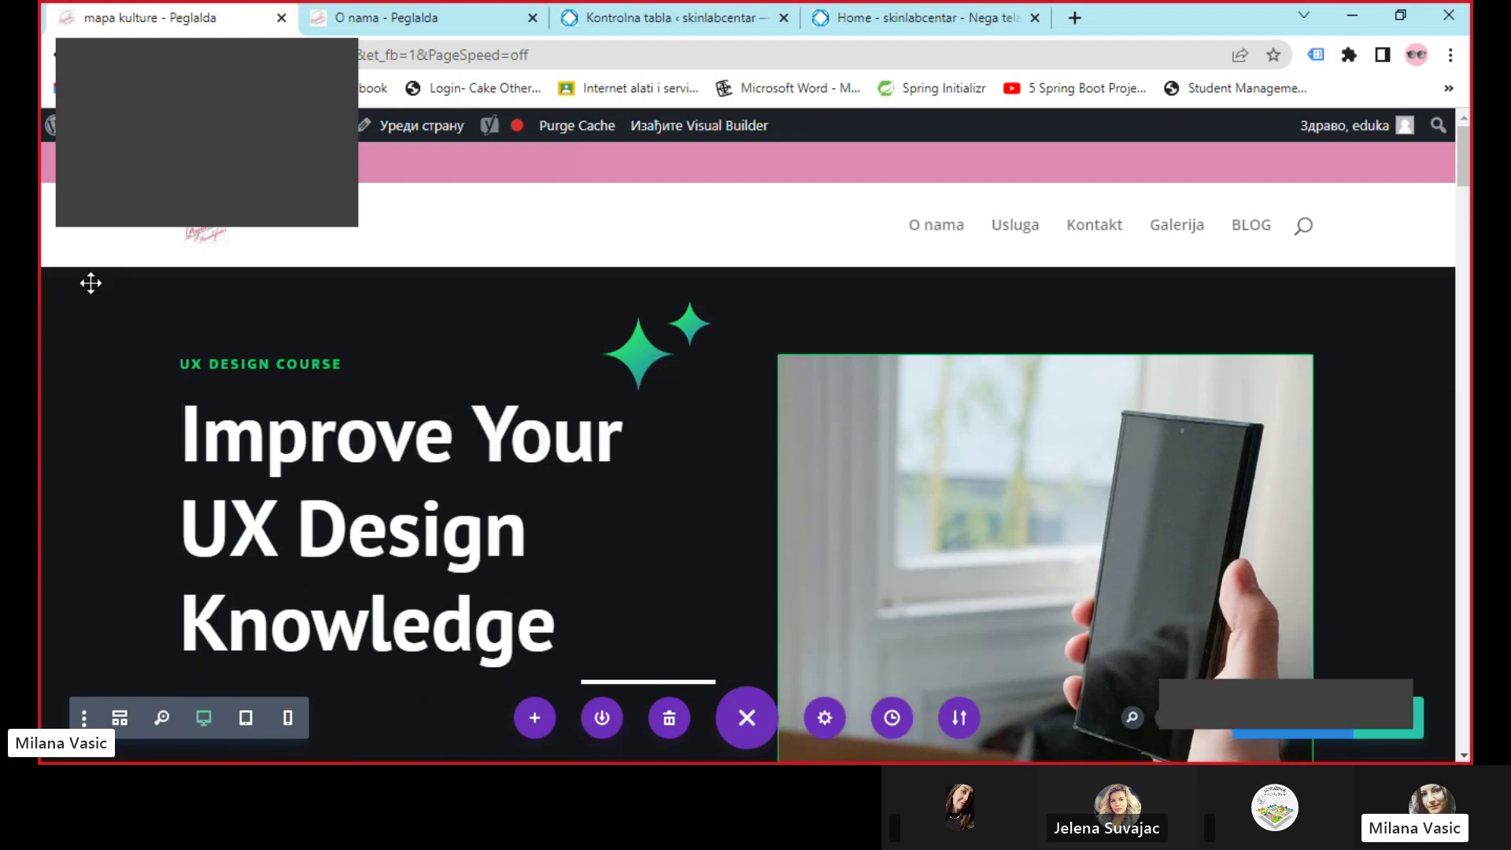
pyautogui.scroll(-8, 64, 440)
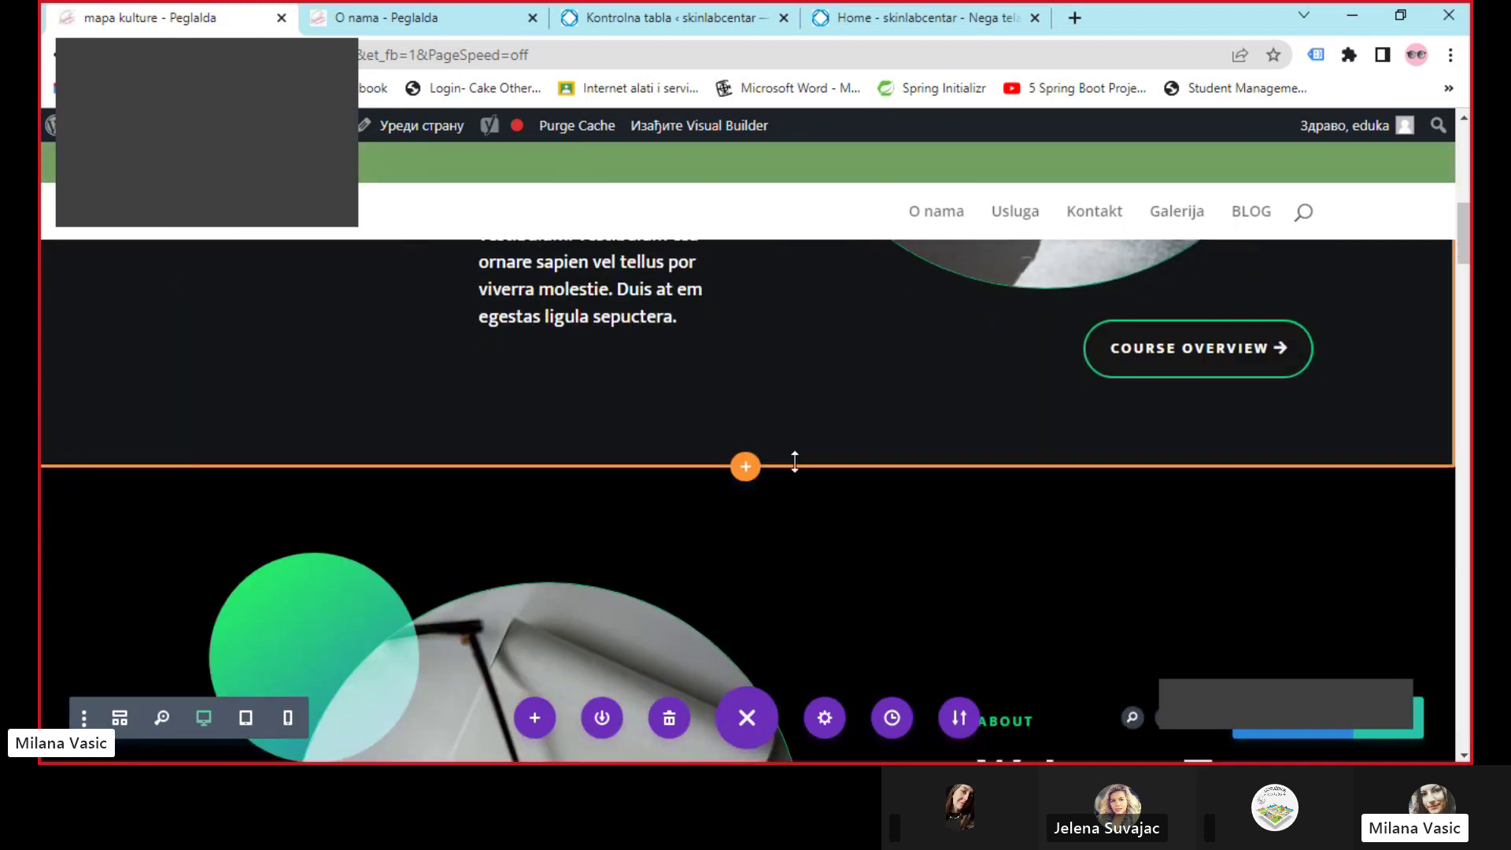
pyautogui.scroll(8, 794, 462)
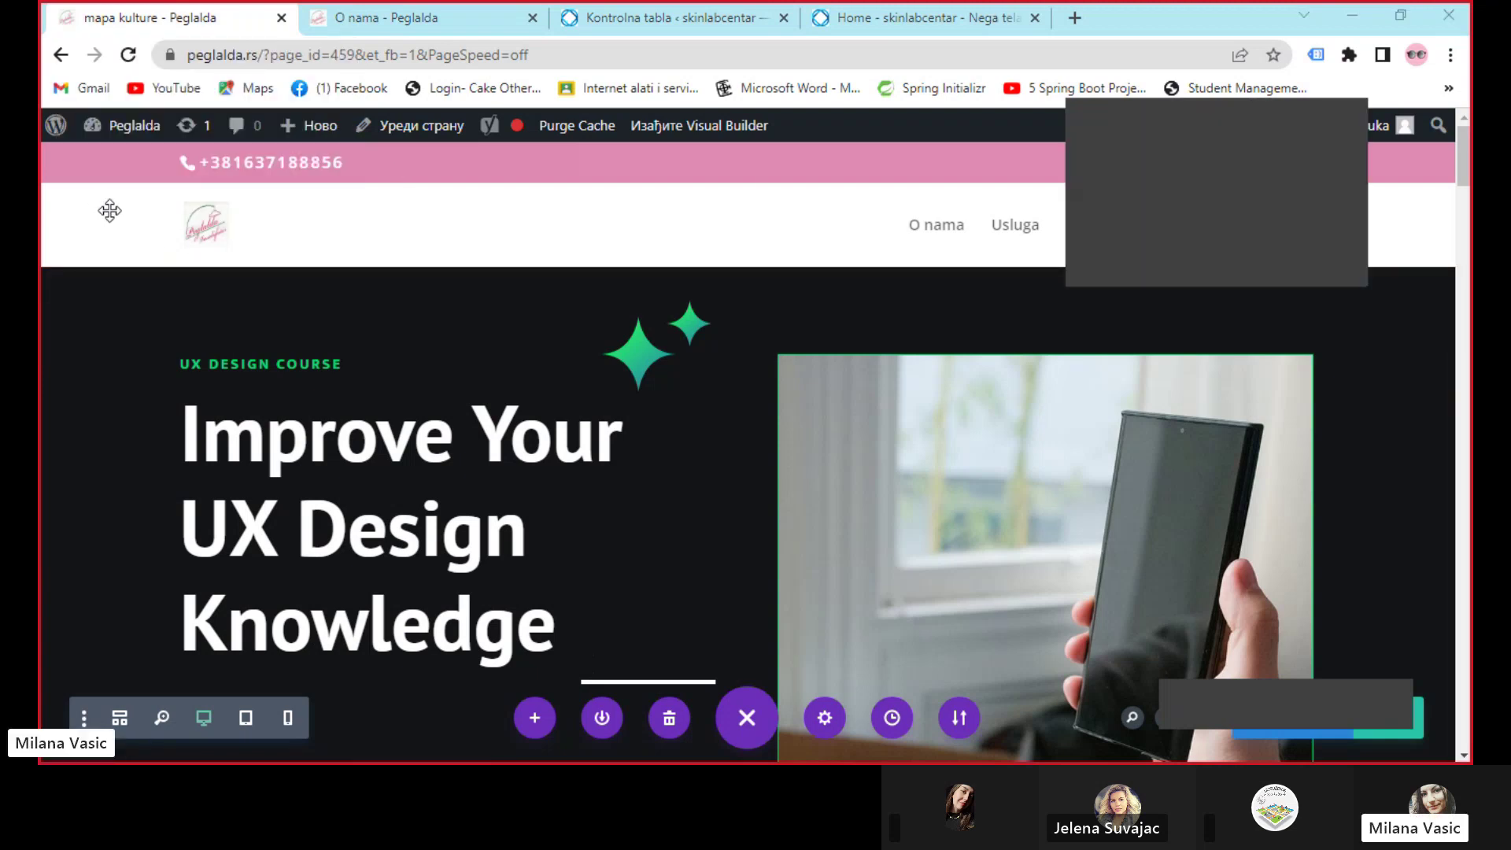
pyautogui.moveTo(211, 299)
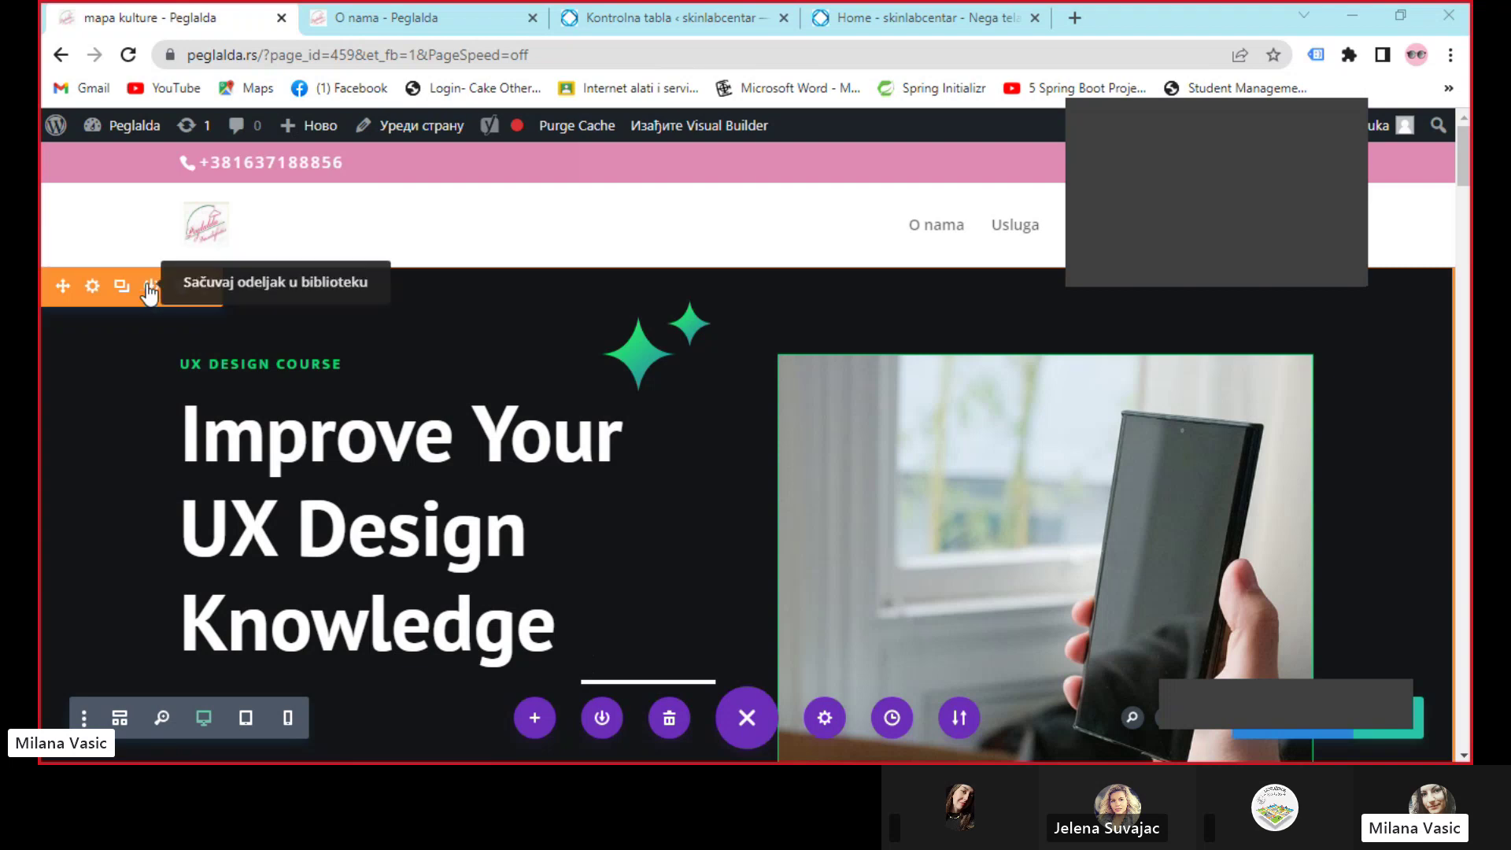
pyautogui.click(149, 288)
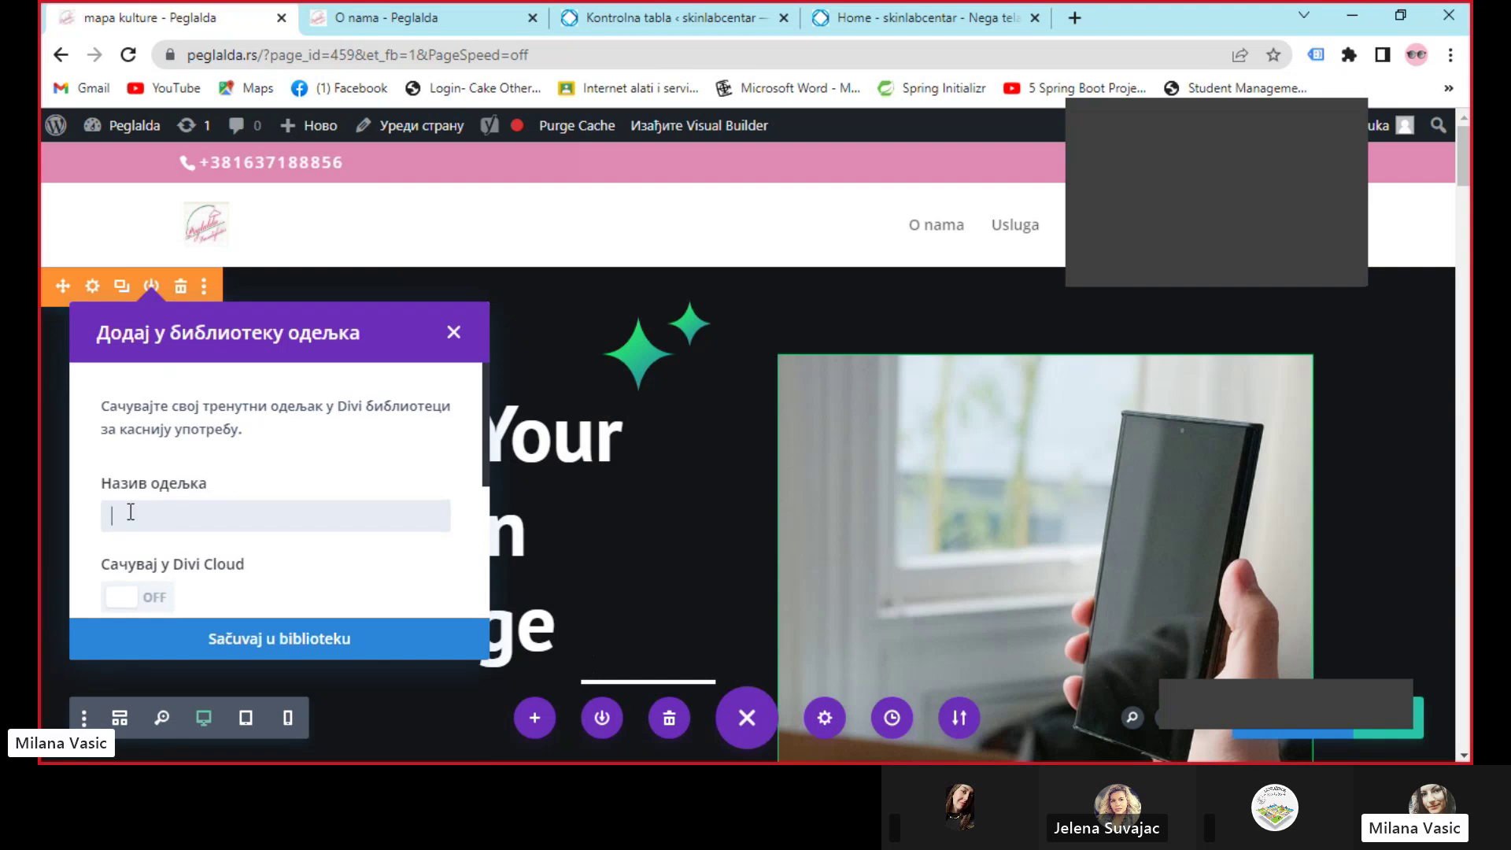
pyautogui.write('naslov')
pyautogui.click(276, 634)
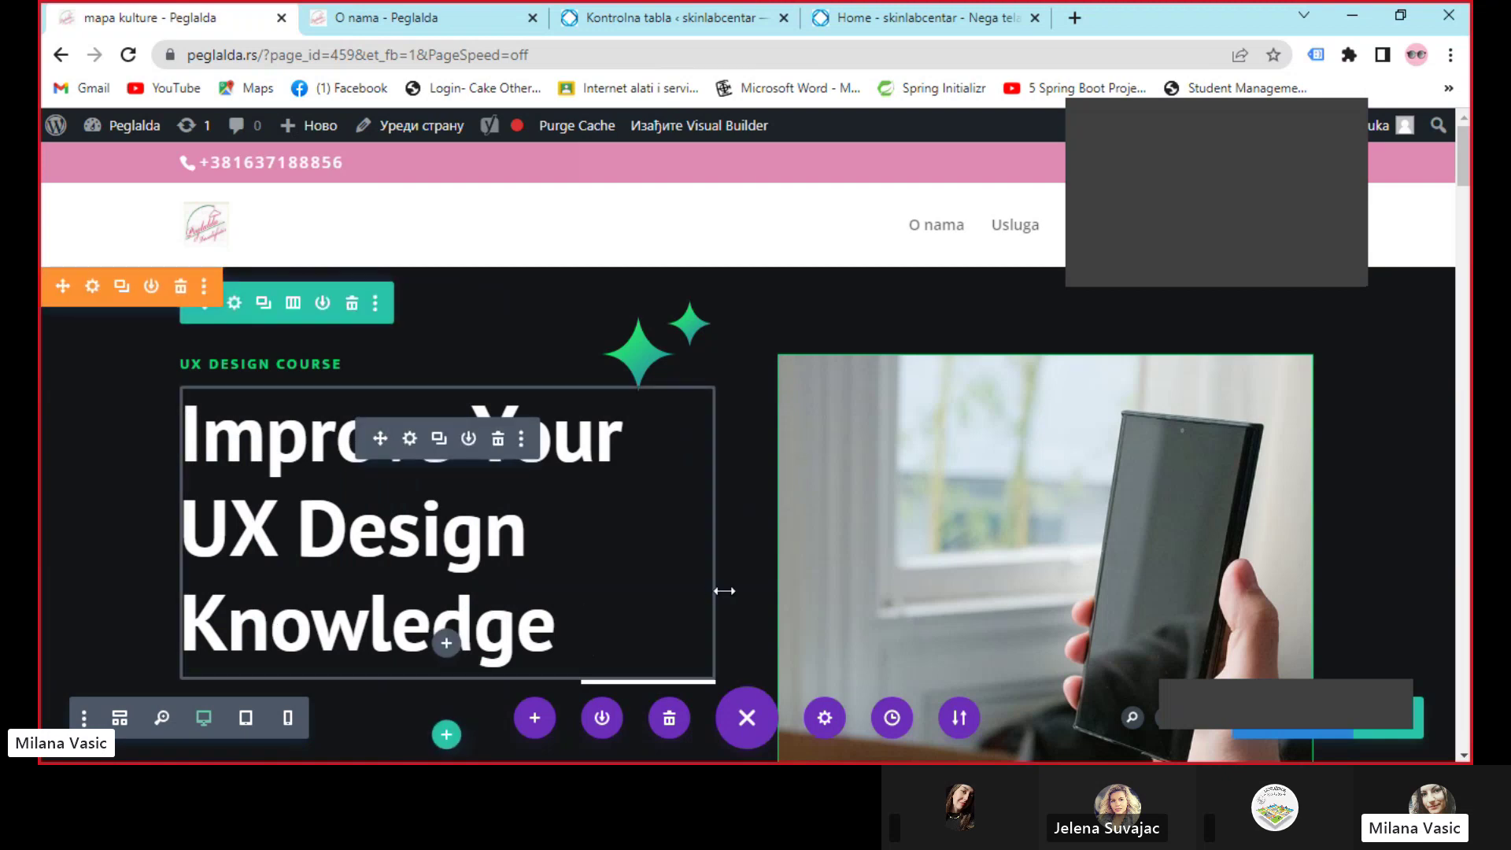
pyautogui.scroll(-10, 724, 590)
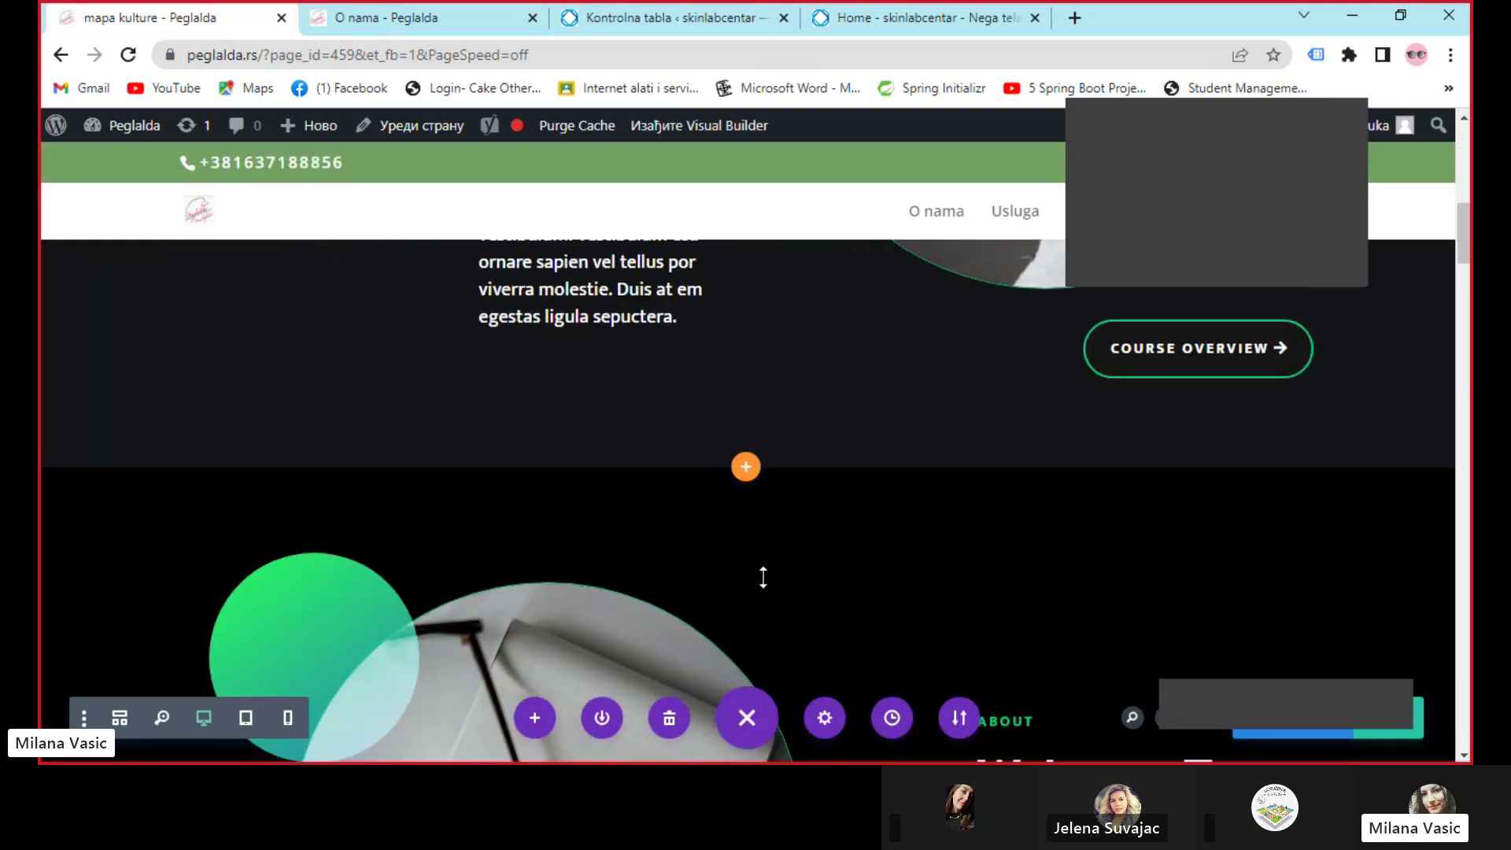
pyautogui.scroll(-3, 779, 580)
pyautogui.scroll(5, 812, 585)
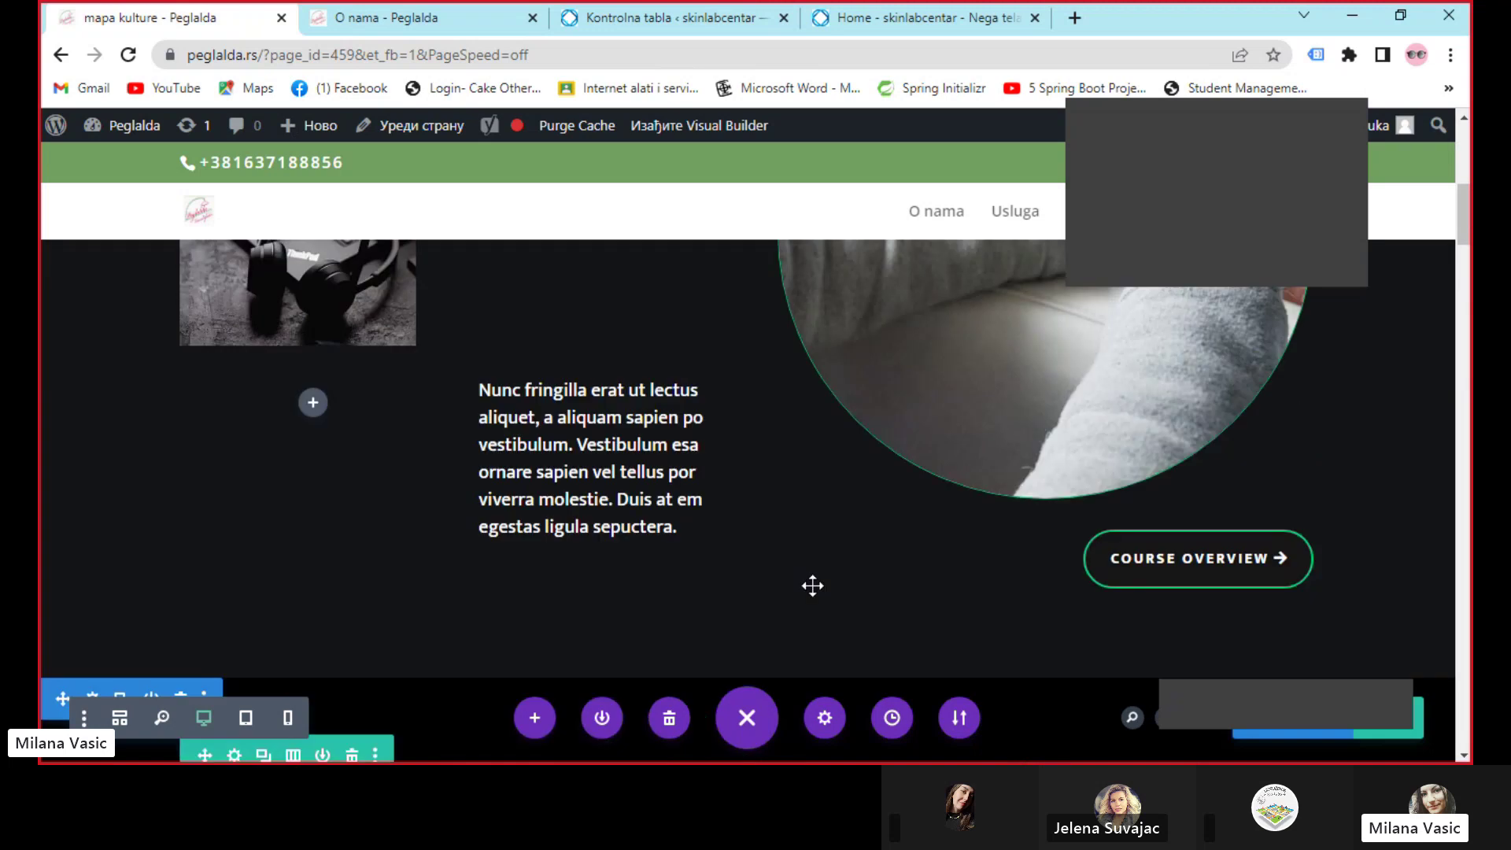
pyautogui.scroll(5, 812, 586)
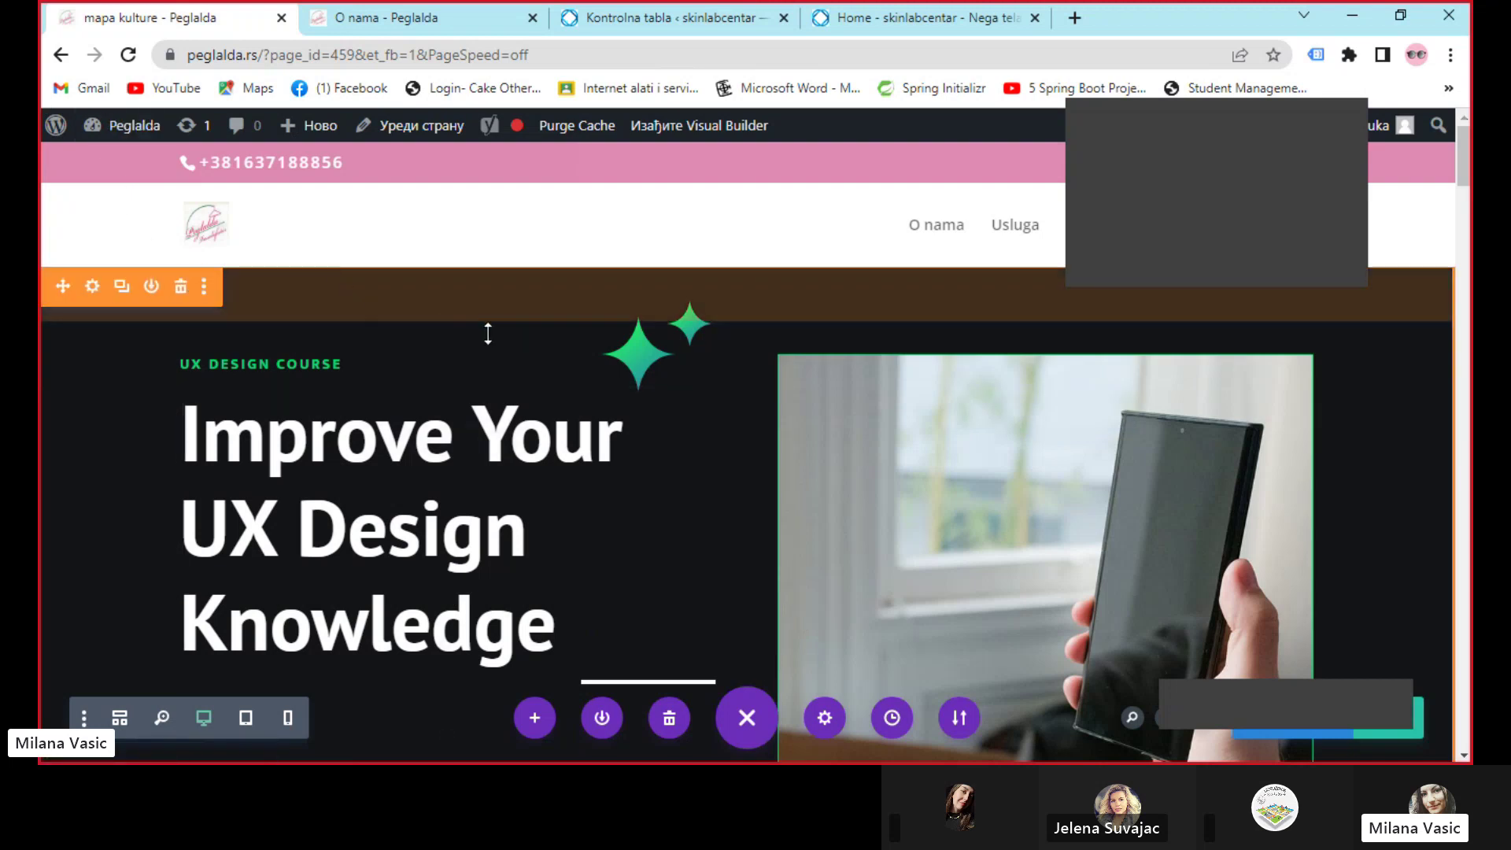
pyautogui.scroll(-5, 585, 449)
pyautogui.scroll(-4, 585, 450)
pyautogui.scroll(4, 602, 469)
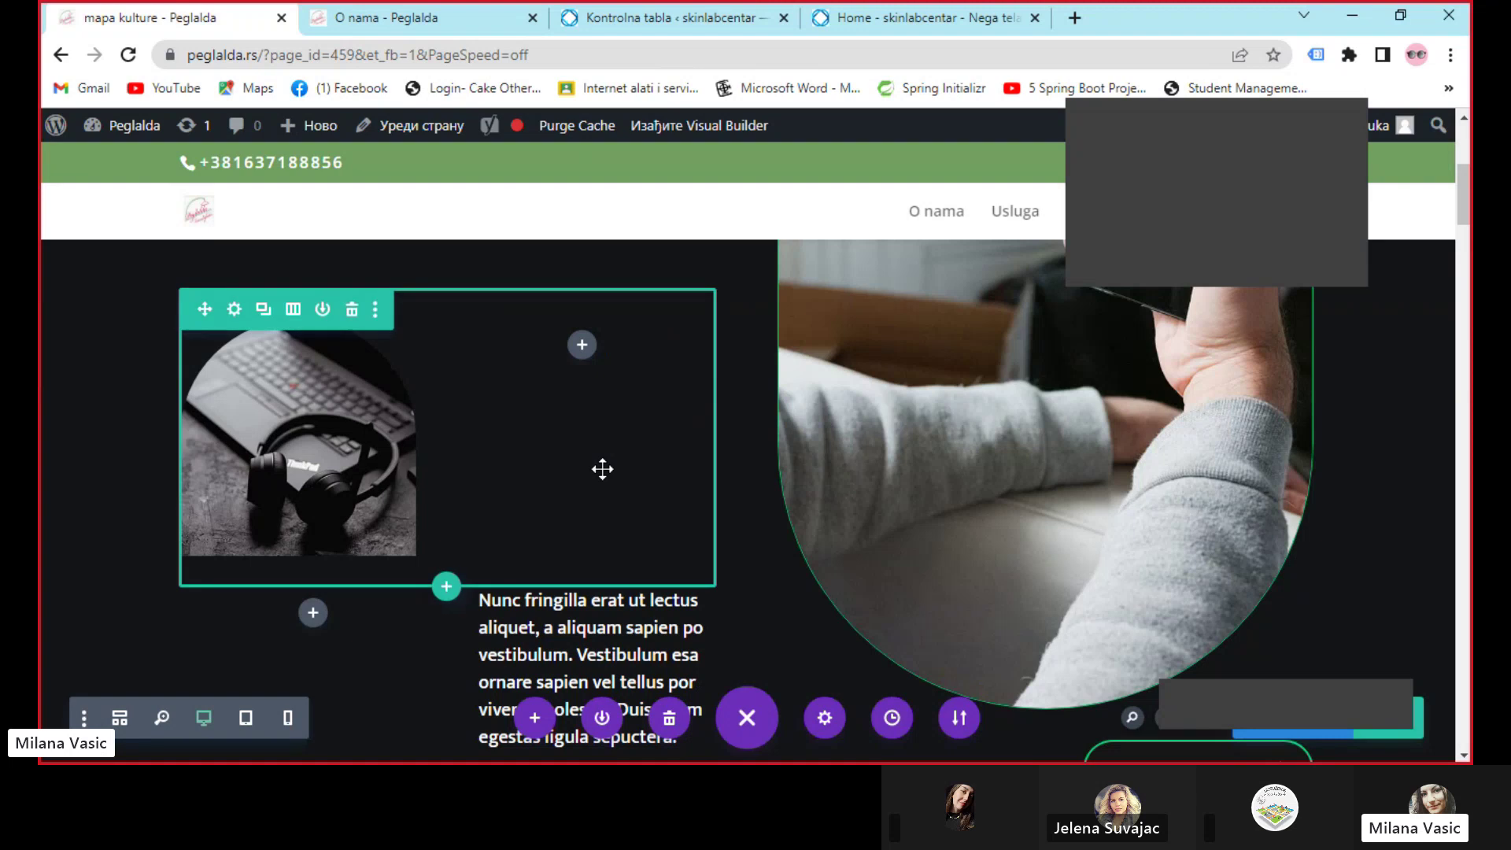
# View the saved library rows available for insertion below the headphones image in the hero section, without inserting one
pyautogui.scroll(-1, 598, 471)
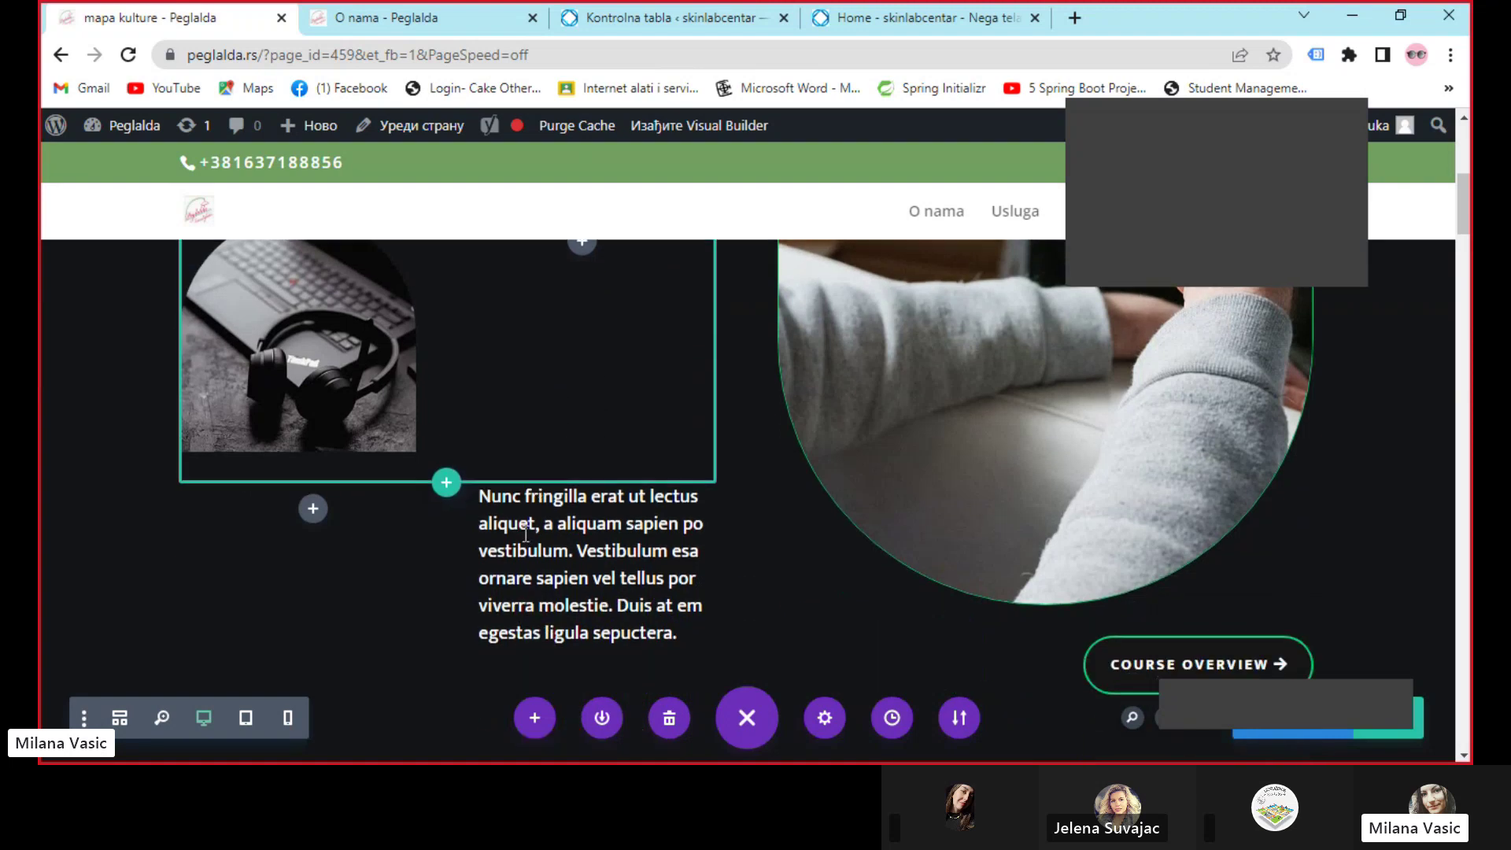
pyautogui.click(446, 481)
pyautogui.click(412, 340)
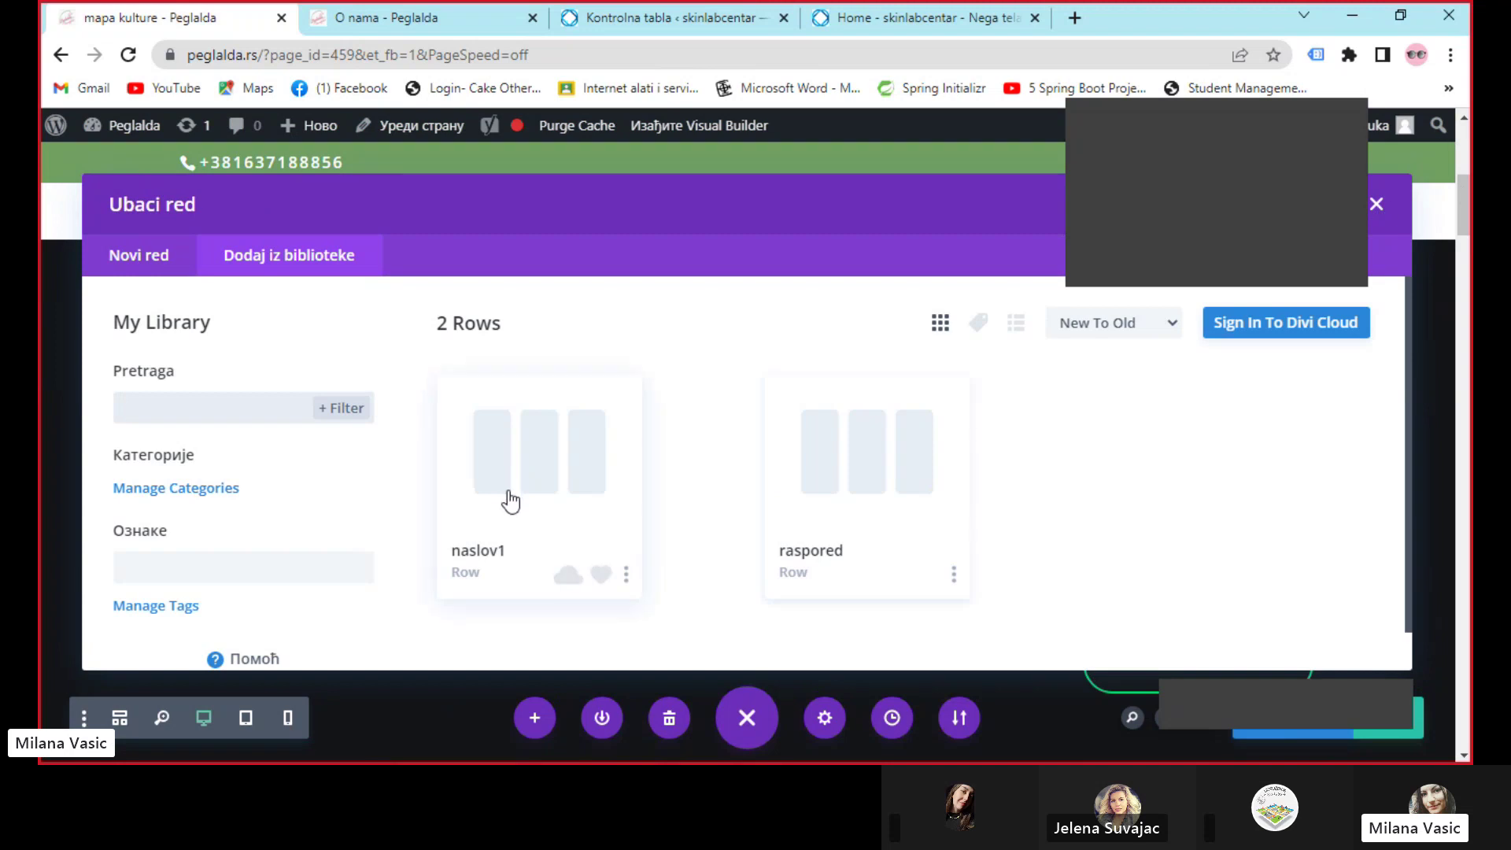
pyautogui.click(1378, 208)
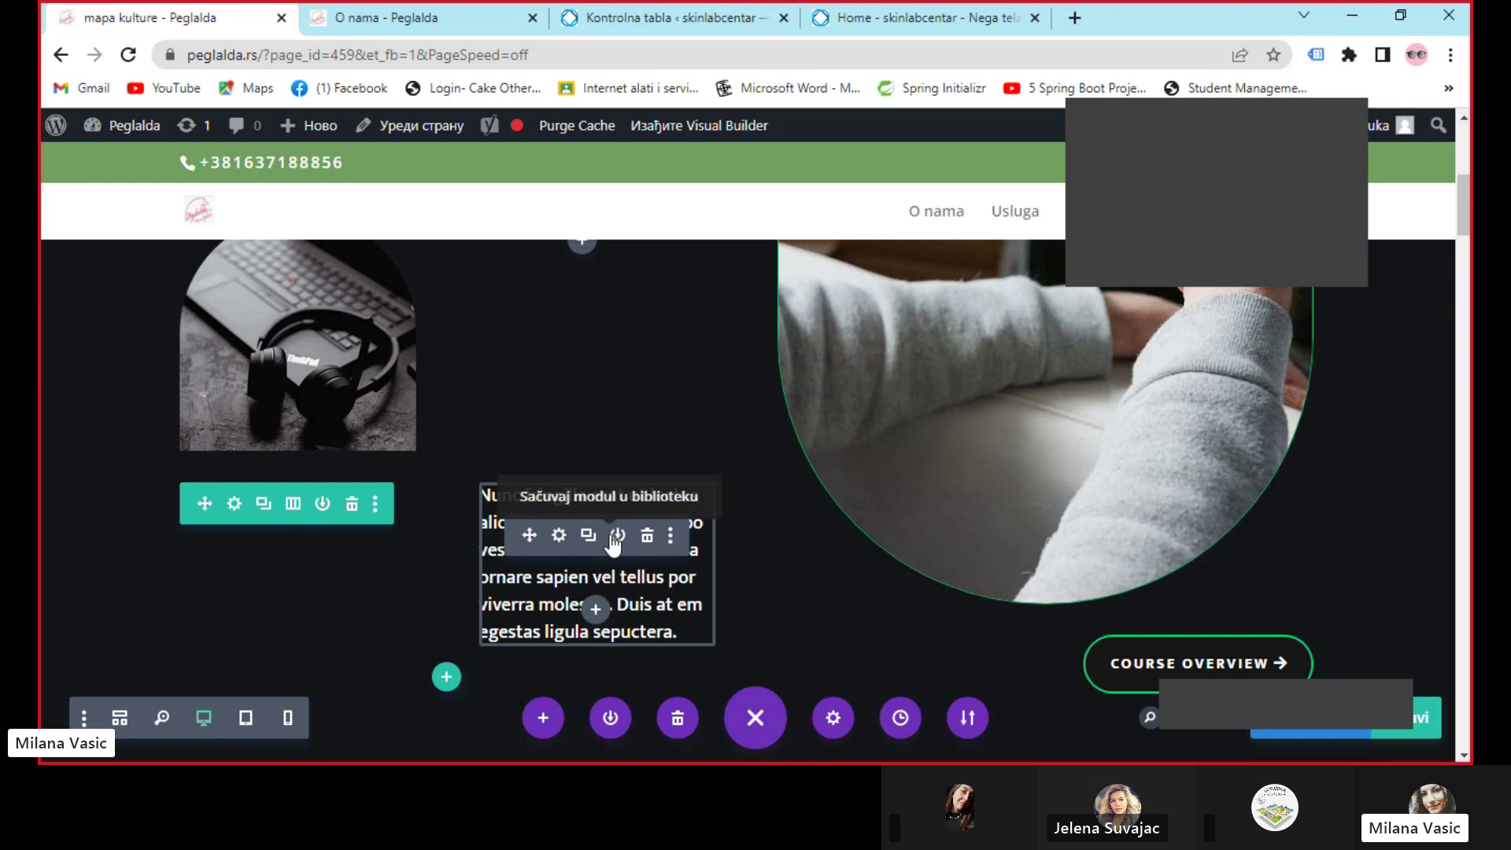
# Replace the hero section's phone image with the headphones picture online-course28.jpg from the media library
pyautogui.scroll(5, 408, 441)
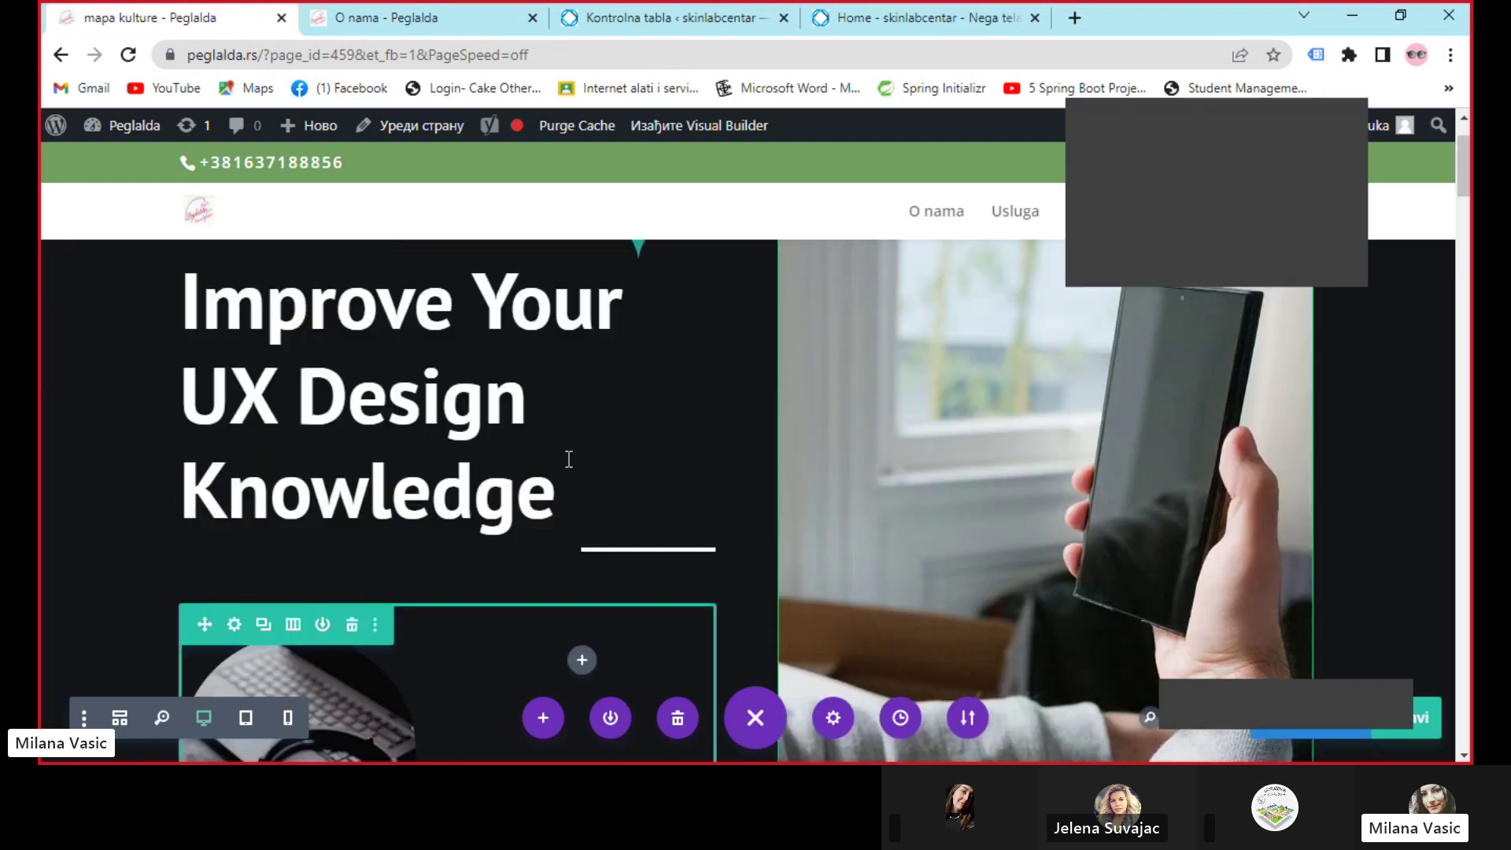
pyautogui.scroll(3, 1099, 485)
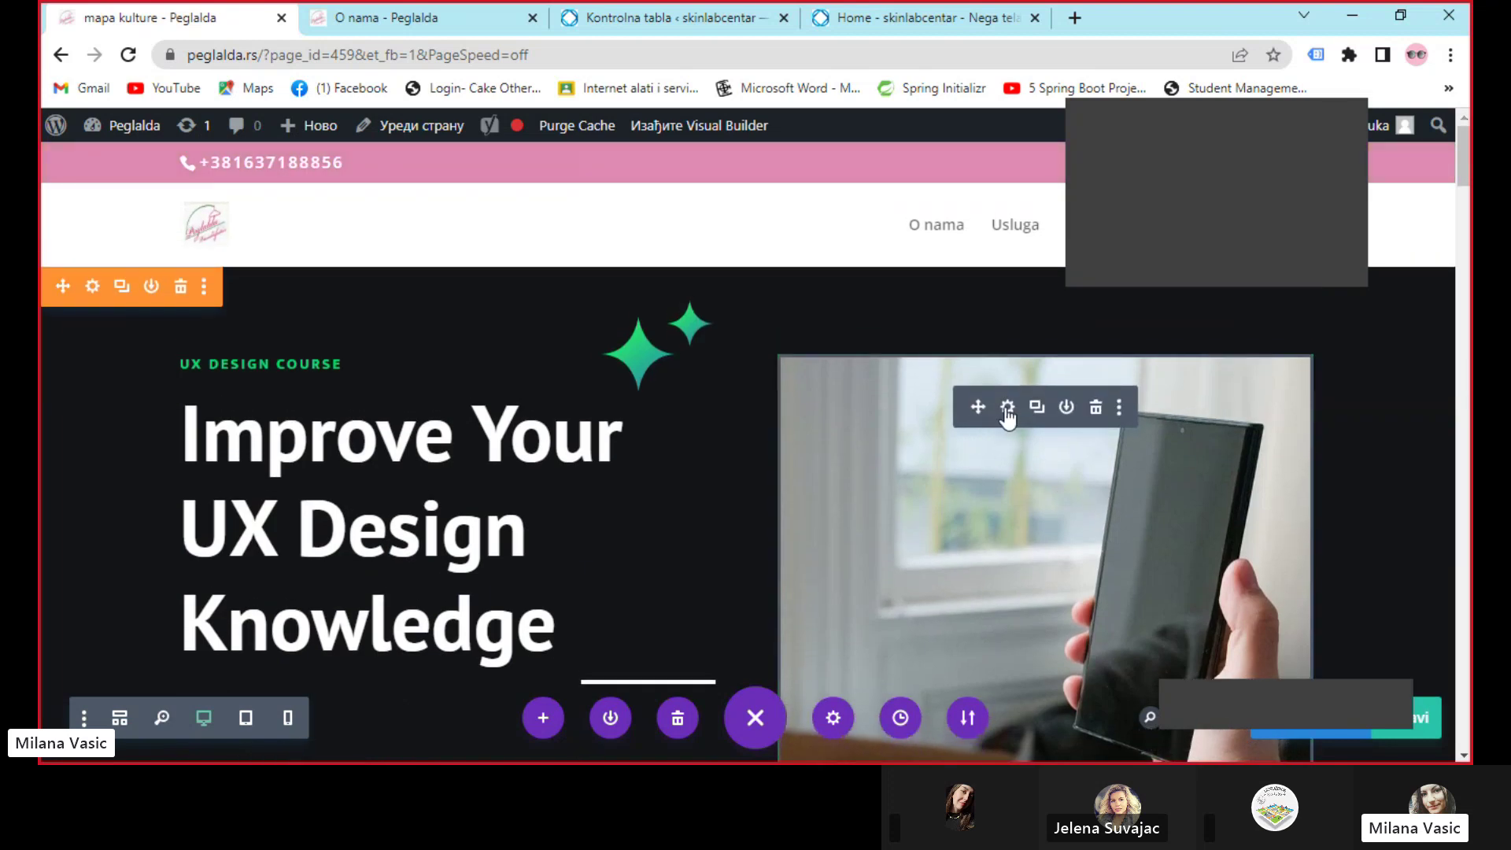
pyautogui.click(1007, 408)
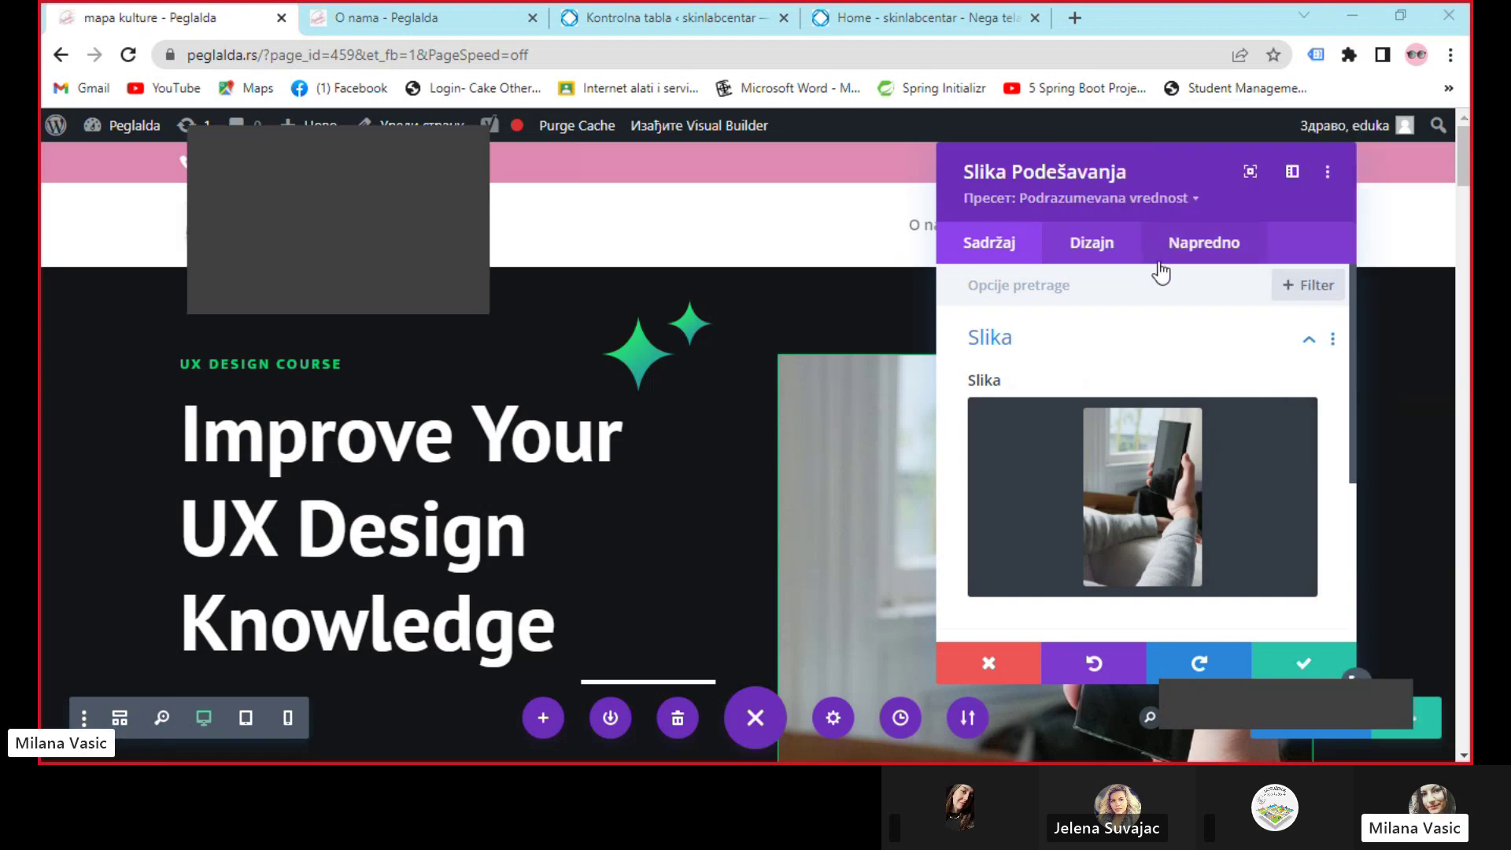
pyautogui.click(1136, 465)
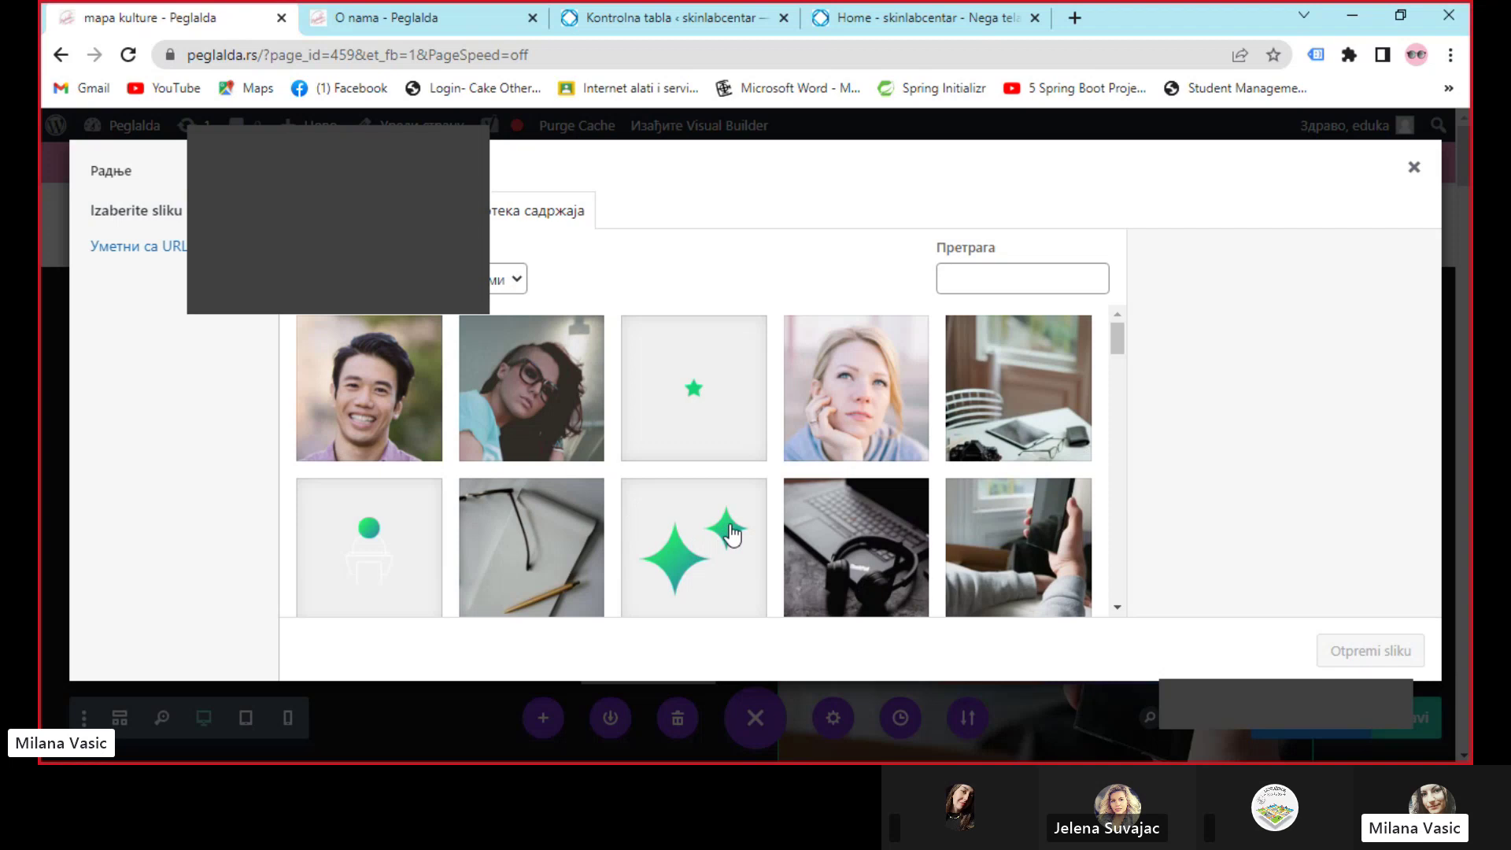
pyautogui.scroll(-1, 751, 531)
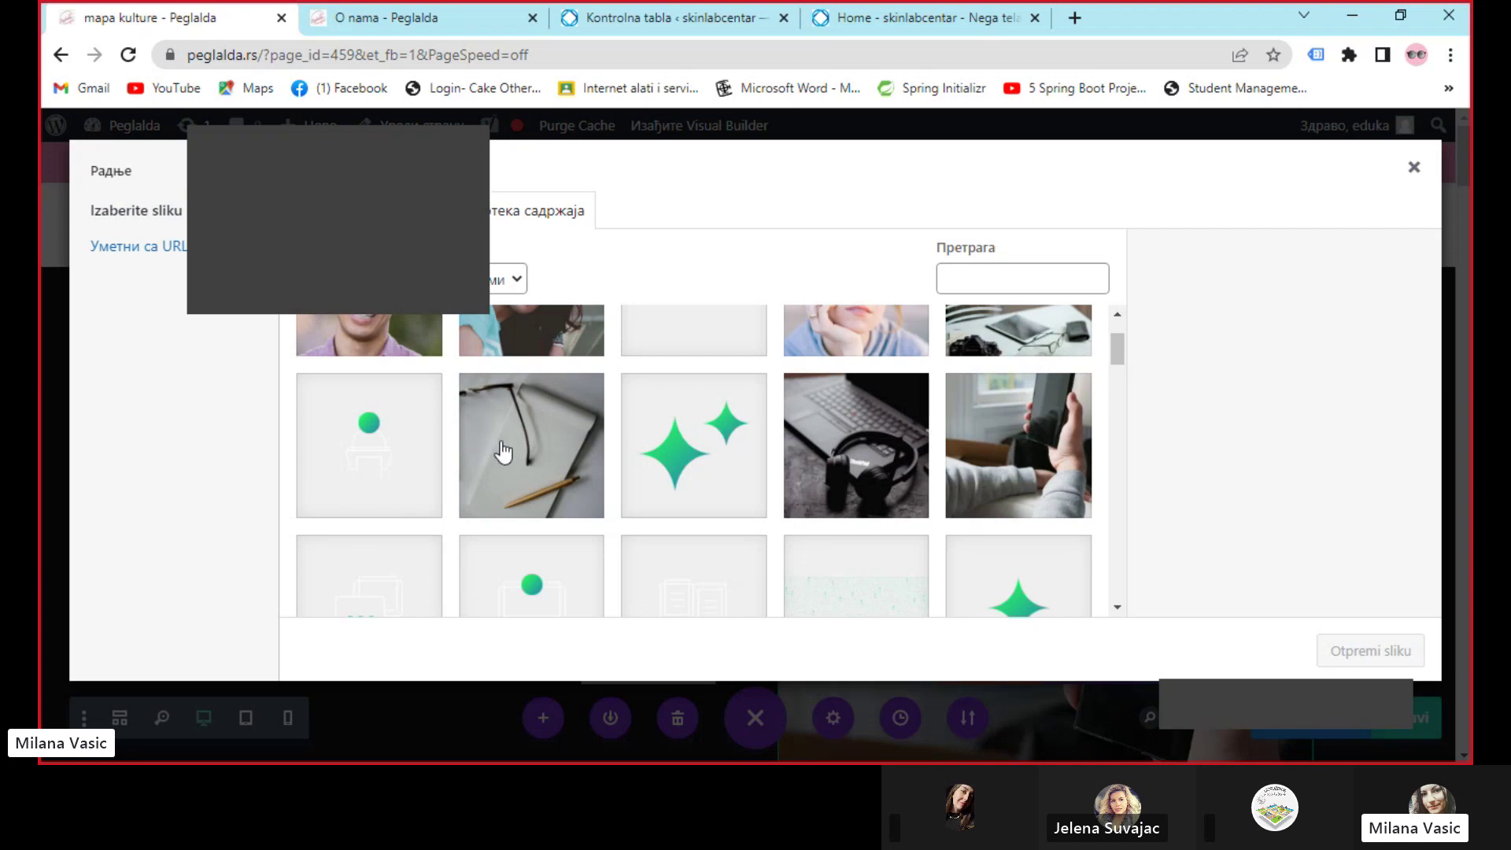
pyautogui.click(865, 454)
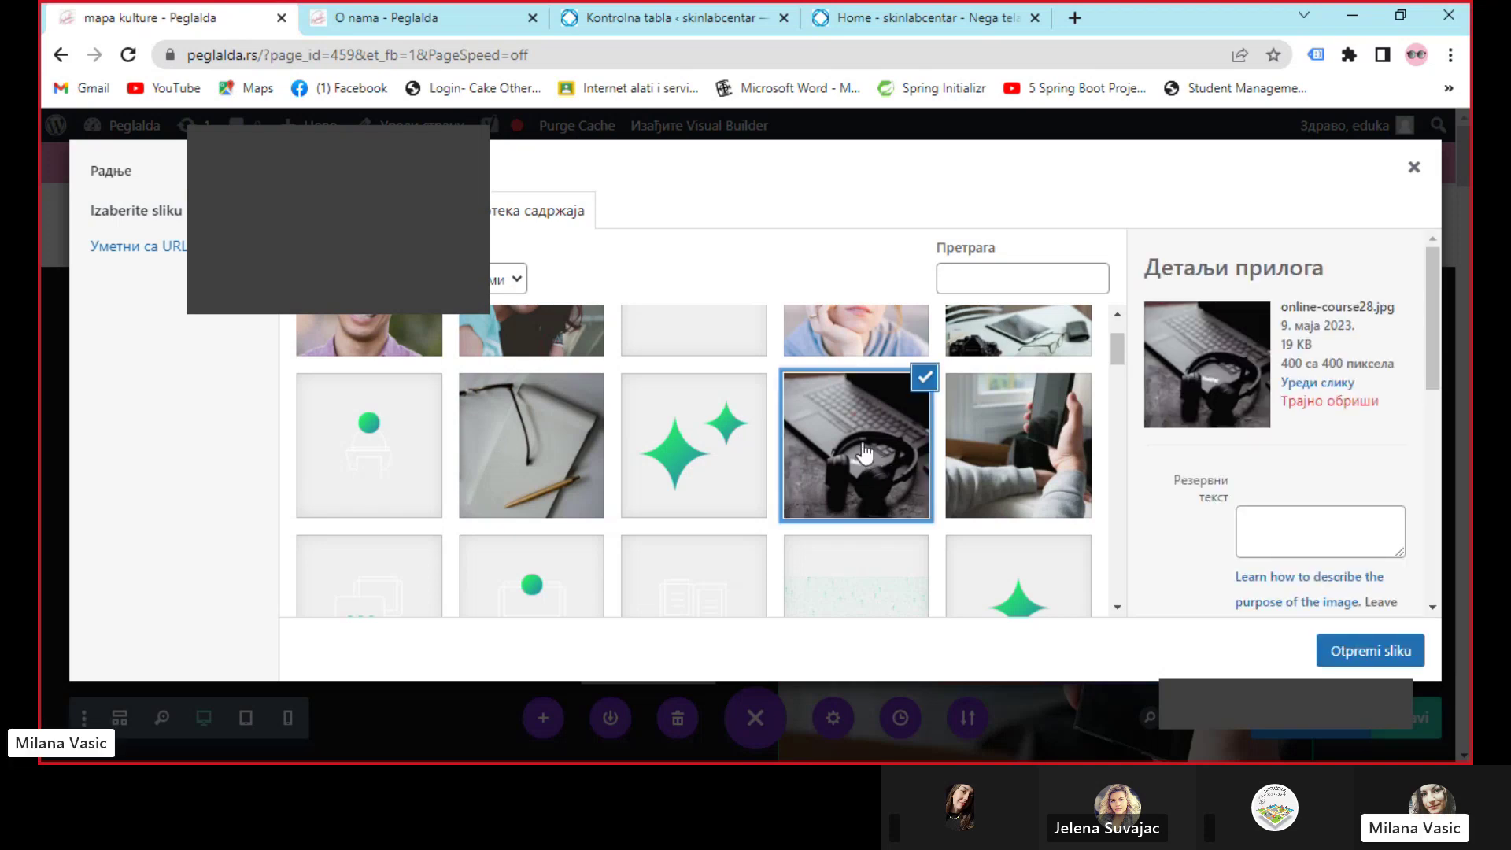
pyautogui.click(1359, 650)
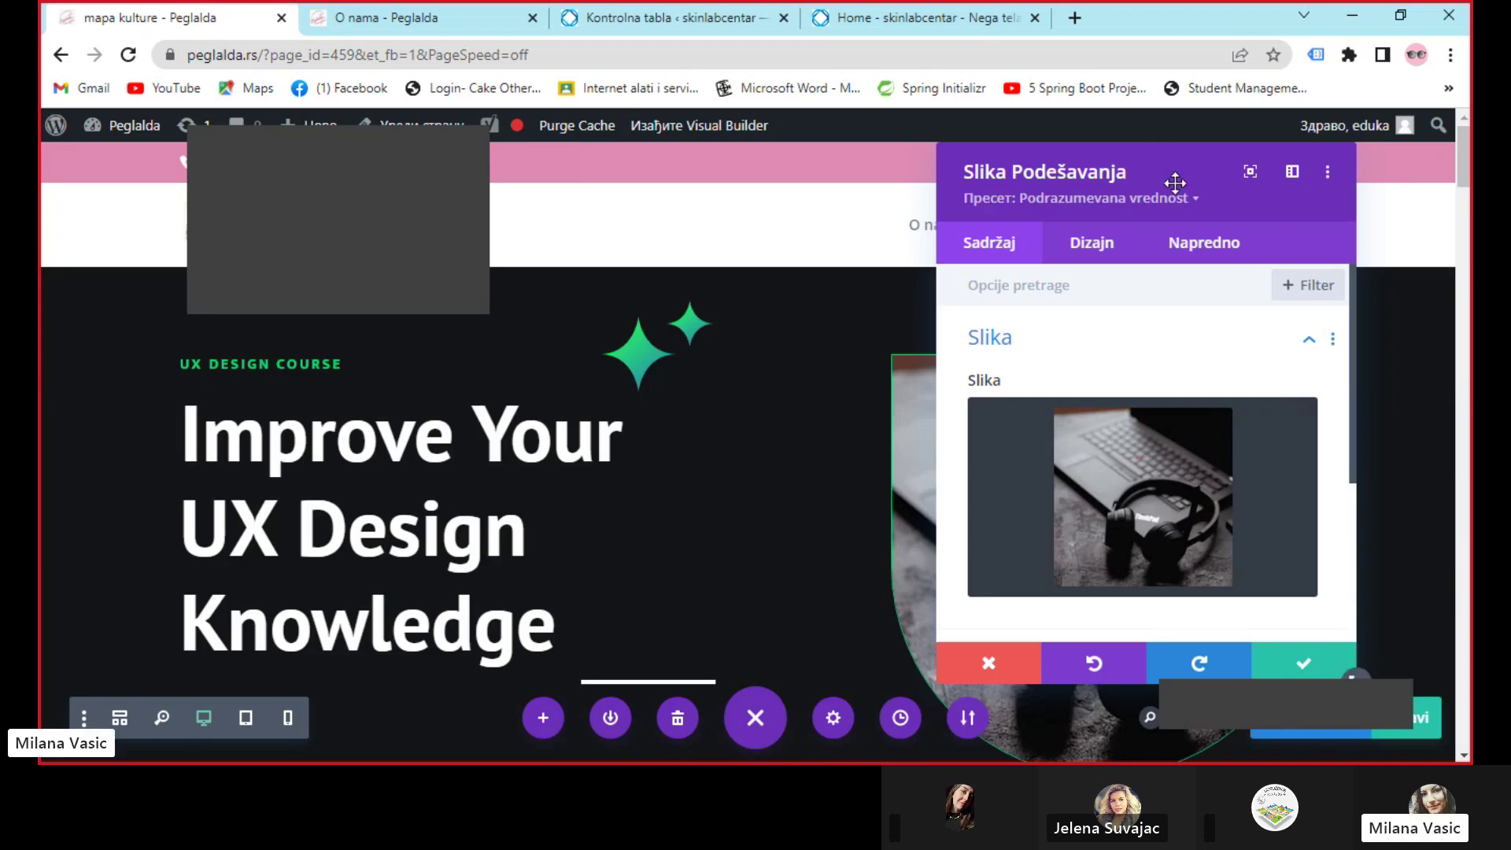
# View the file upload option for the hero image and the computer's image folder, without choosing a file
pyautogui.moveTo(1175, 183); pyautogui.dragTo(1196, 207)
pyautogui.click(1097, 499)
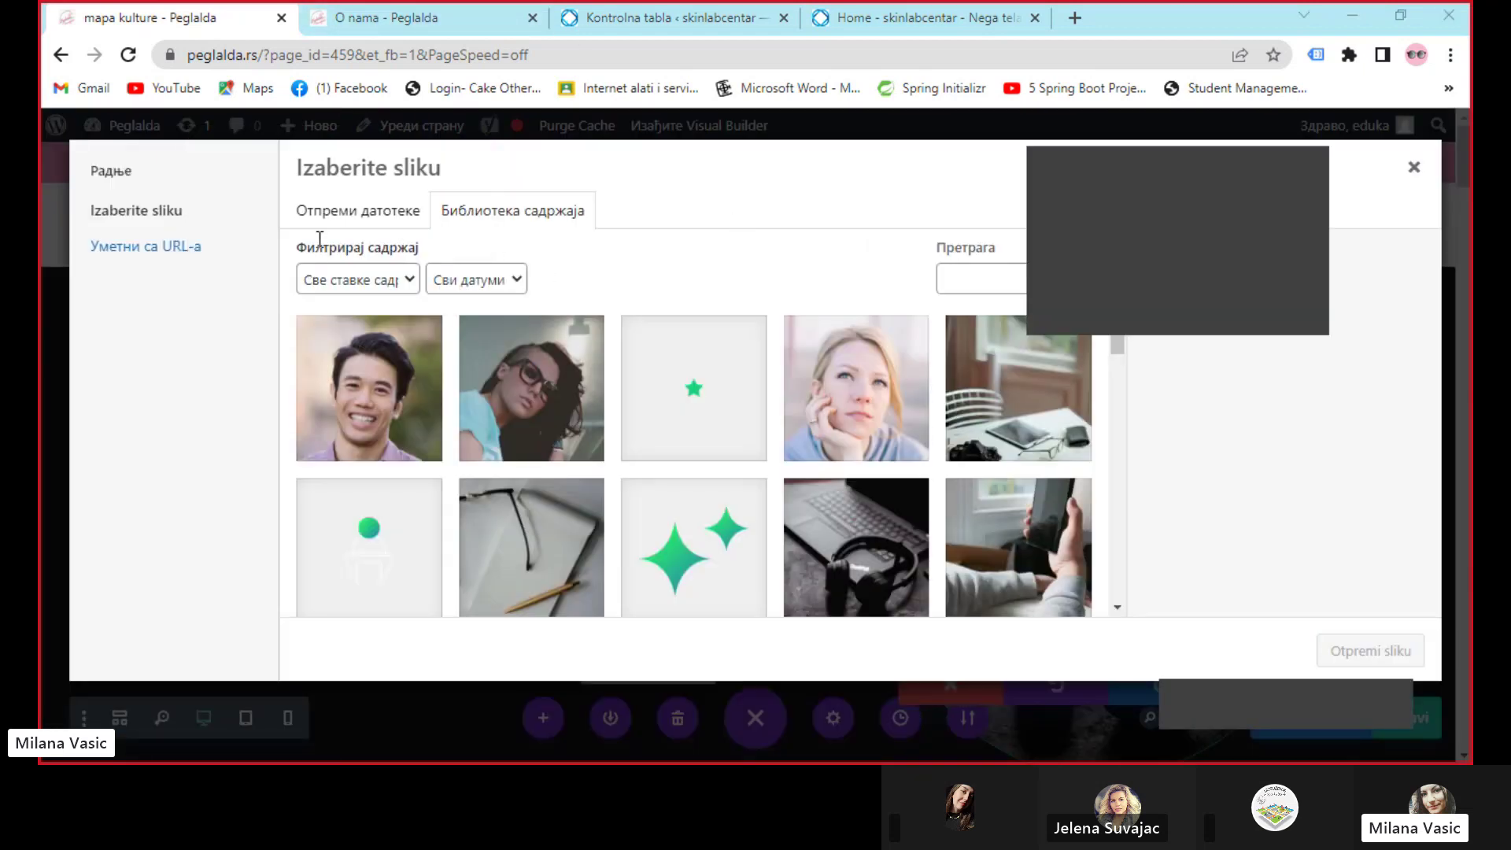
pyautogui.click(325, 211)
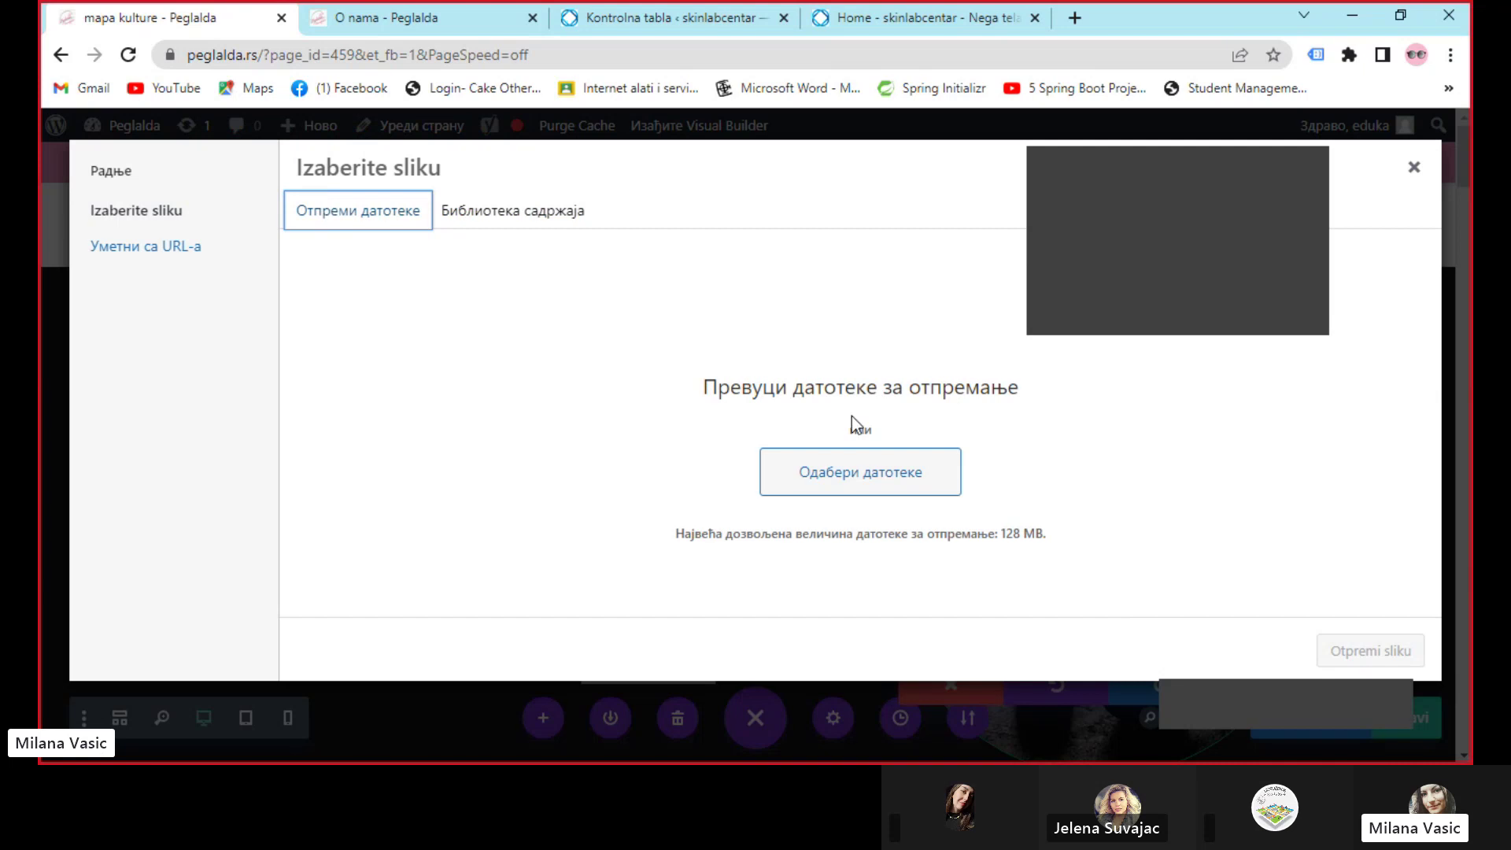
pyautogui.click(811, 475)
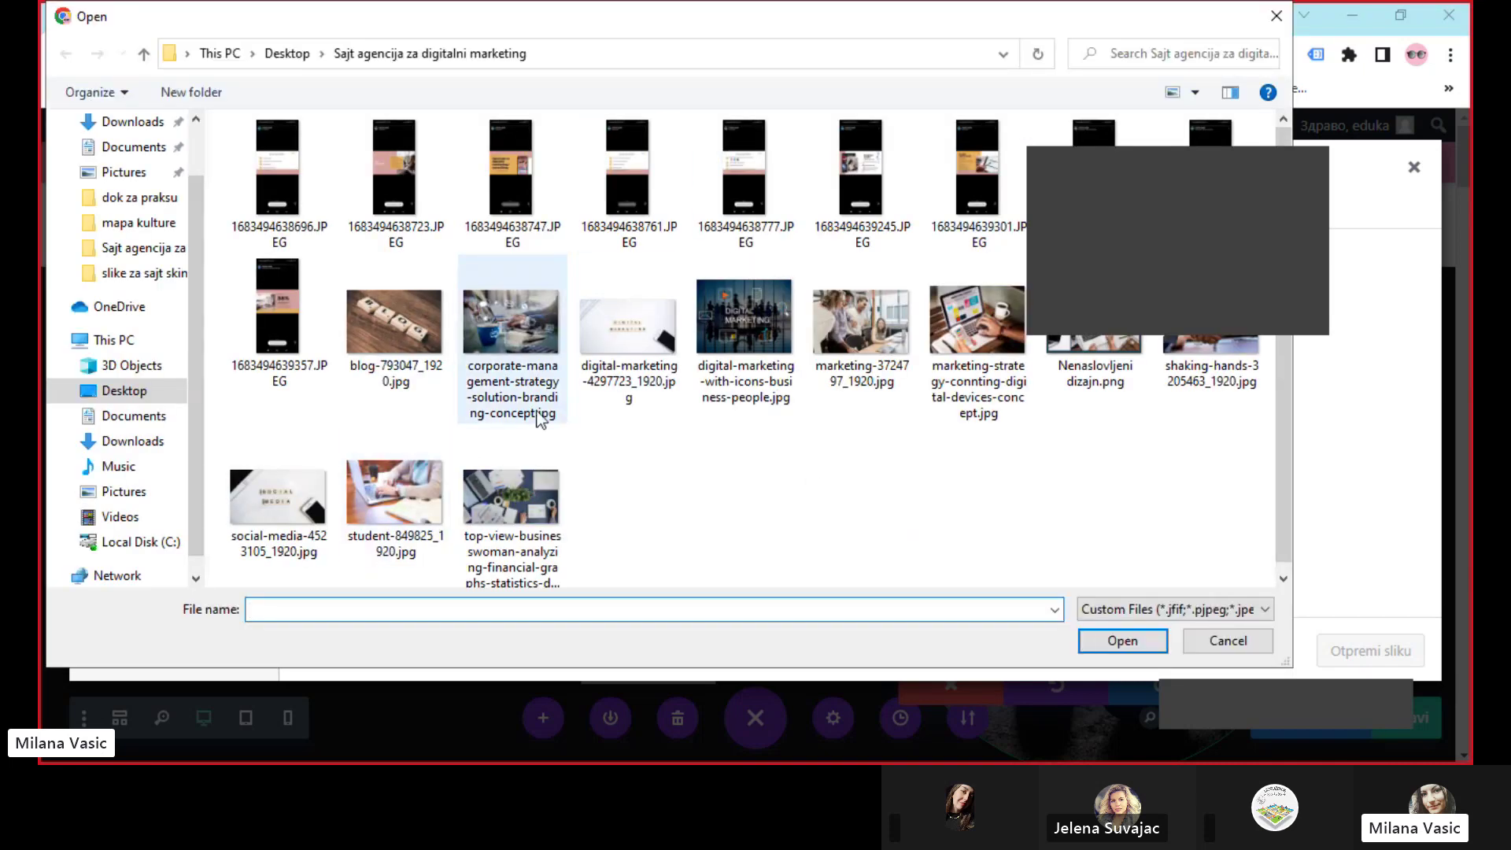
pyautogui.click(1276, 15)
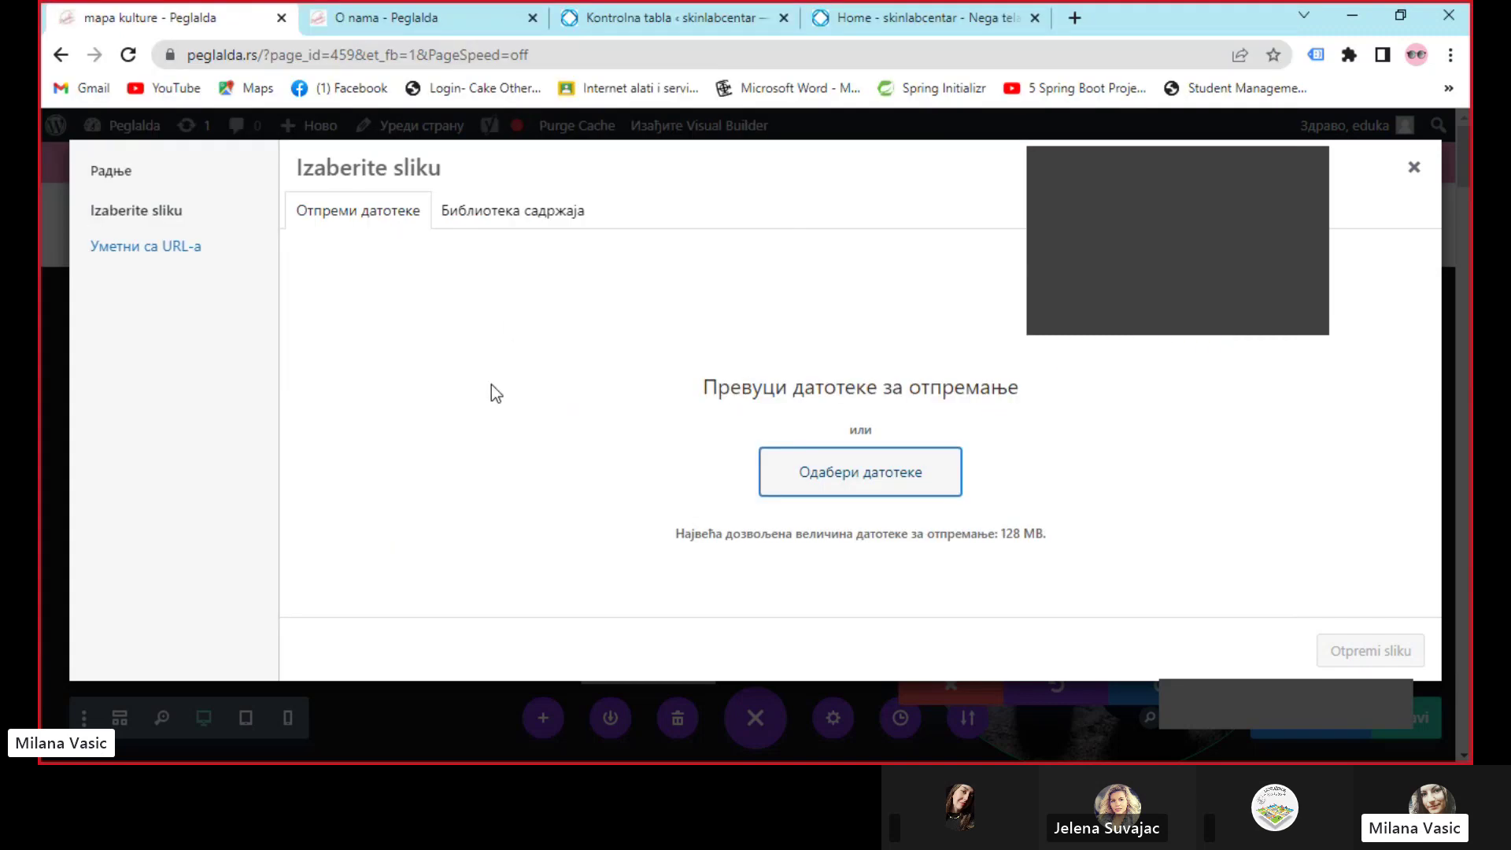
pyautogui.click(1416, 165)
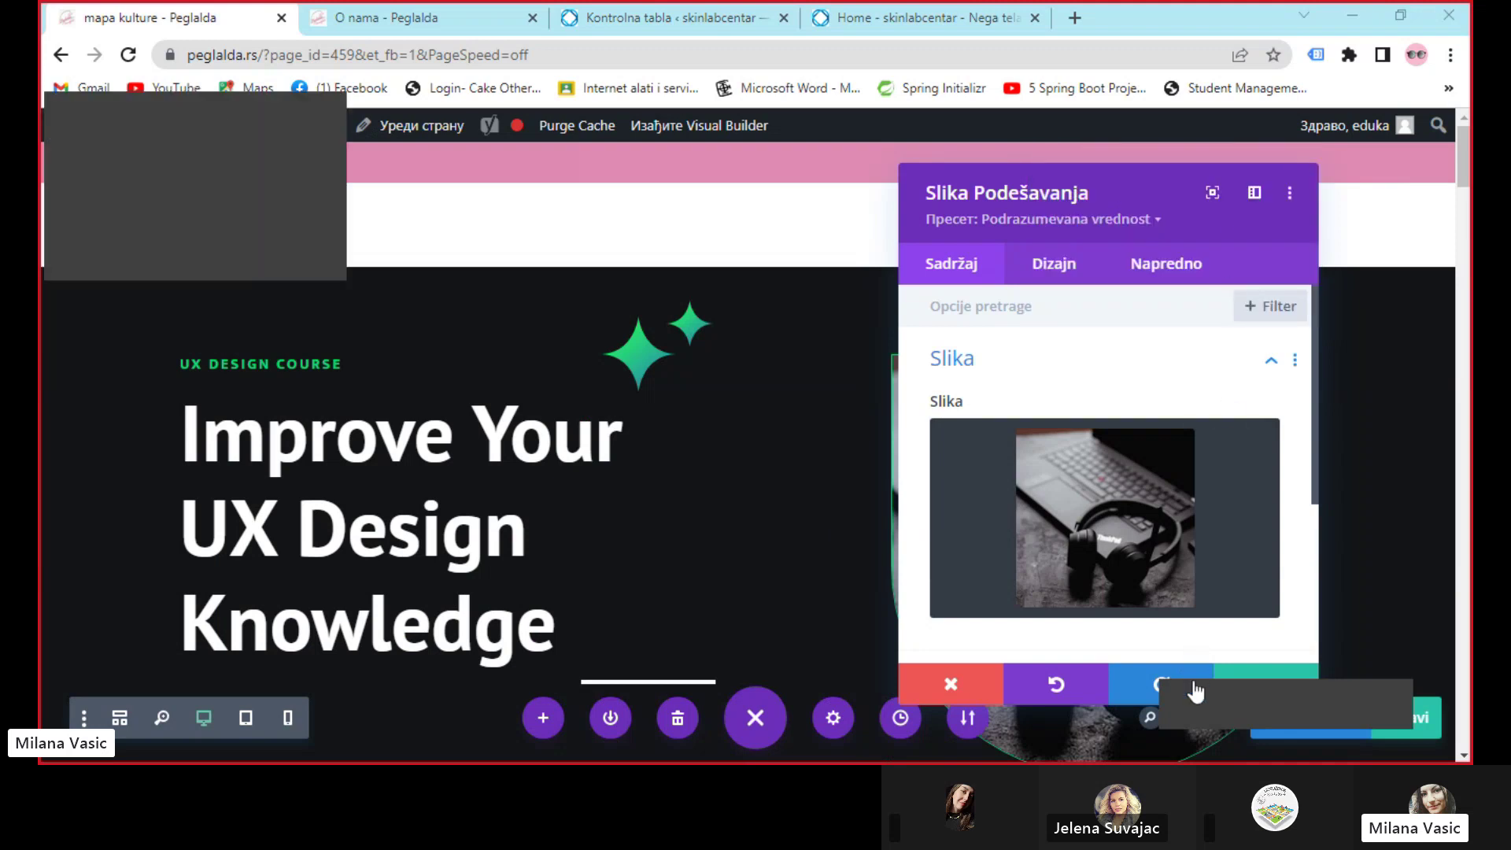
# Save the hero image module's settings with the headphones picture
pyautogui.scroll(-1, 997, 446)
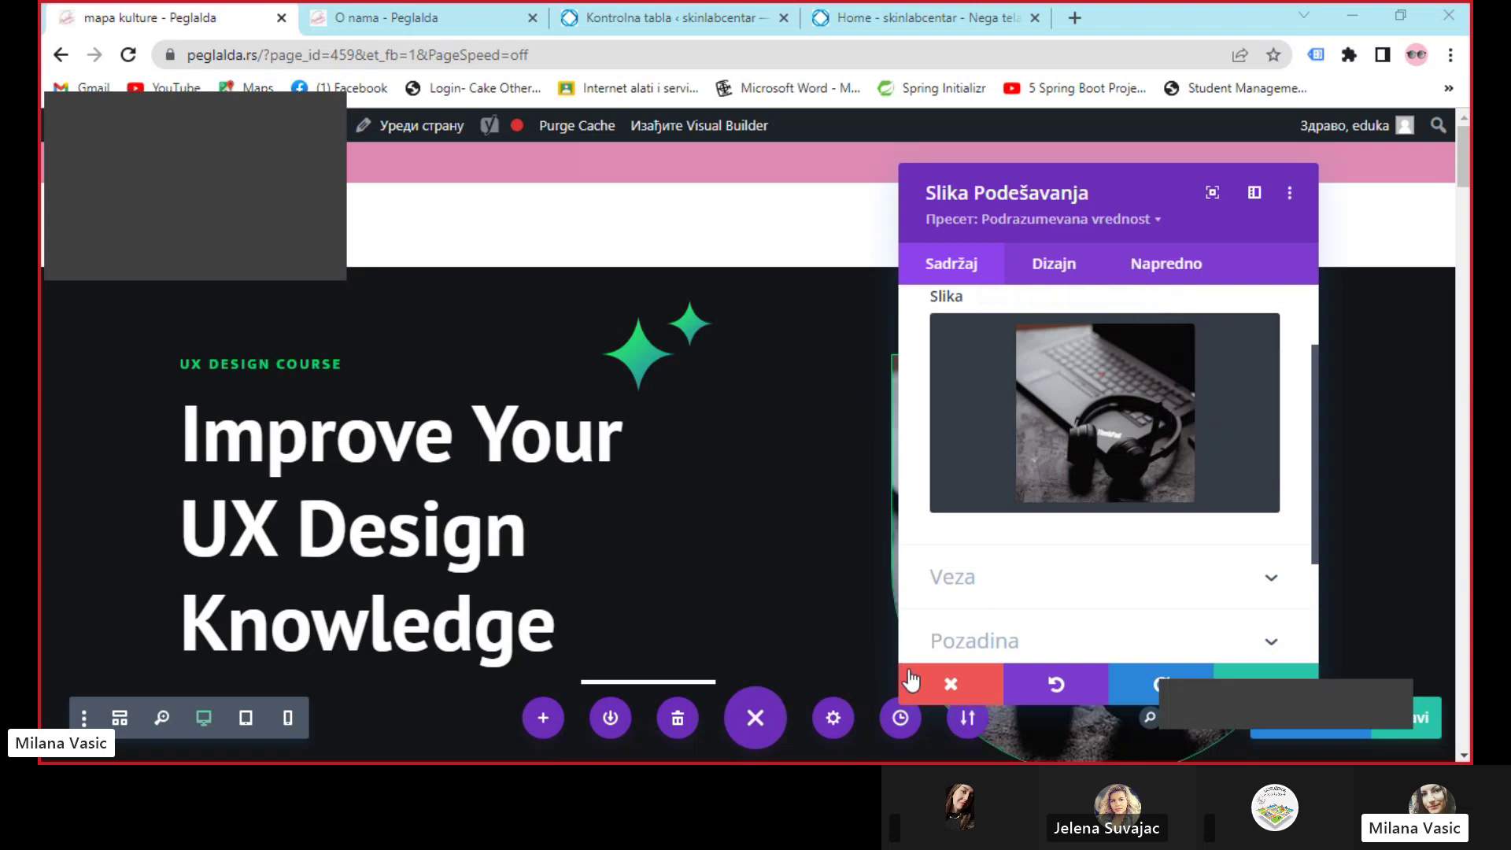
pyautogui.click(1288, 696)
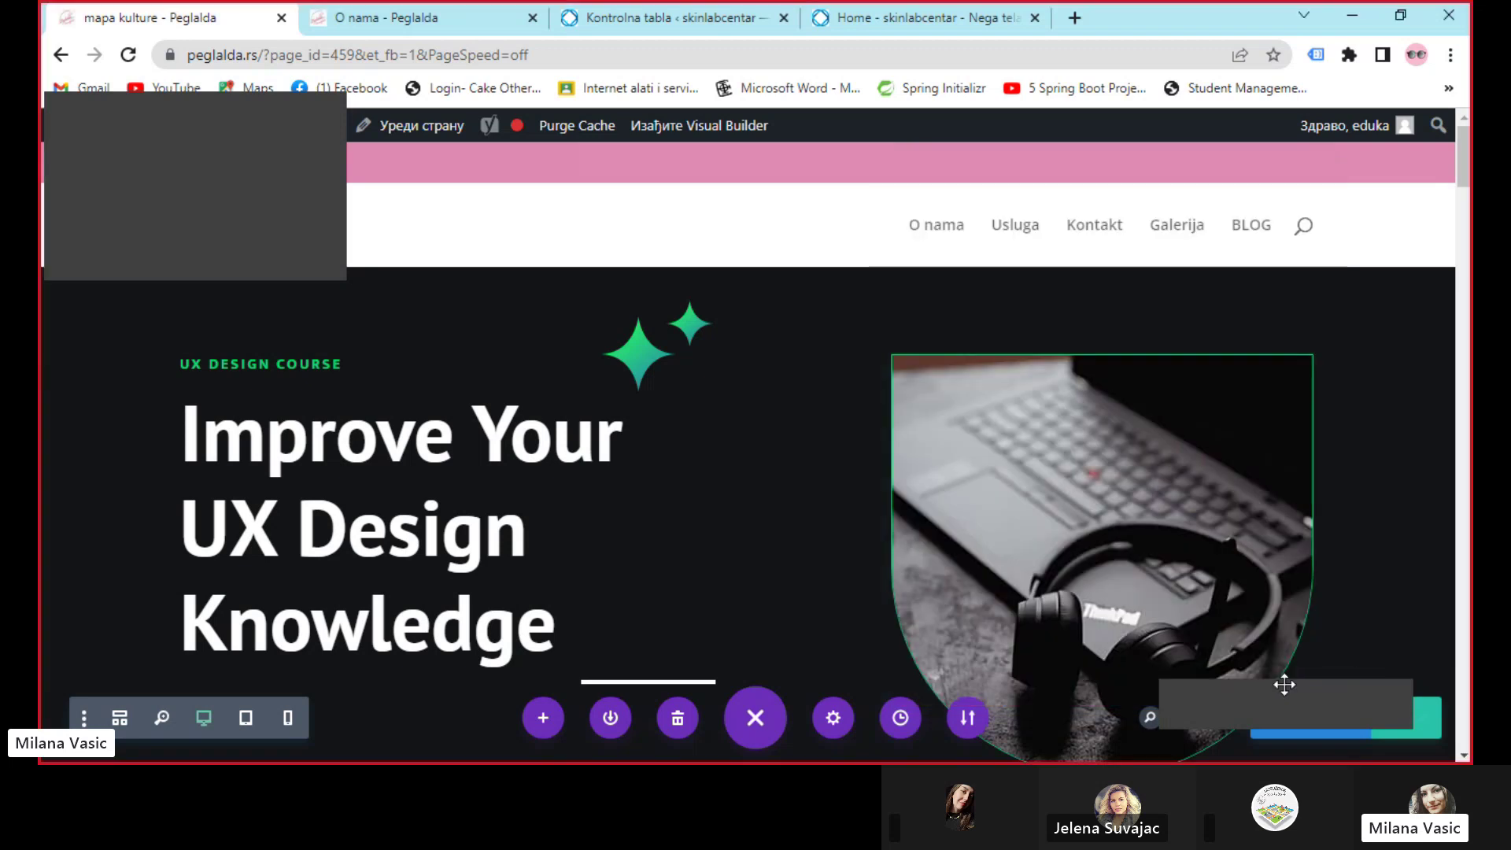
# Shorten the "Welcome To Online Class of UX Design" heading in the About section to "Welcome"
pyautogui.scroll(-10, 448, 563)
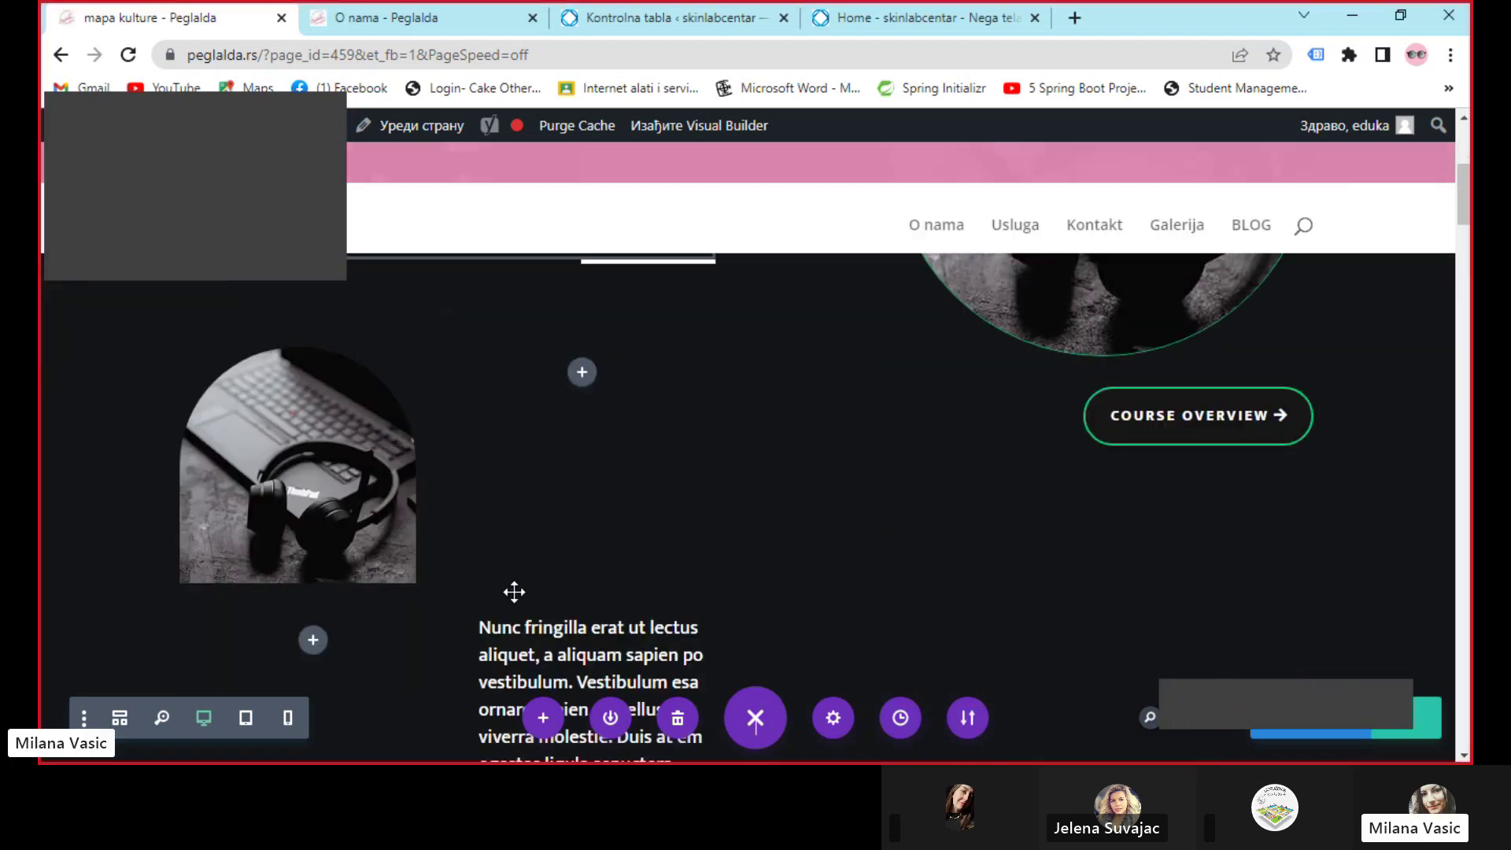
pyautogui.scroll(-3, 523, 590)
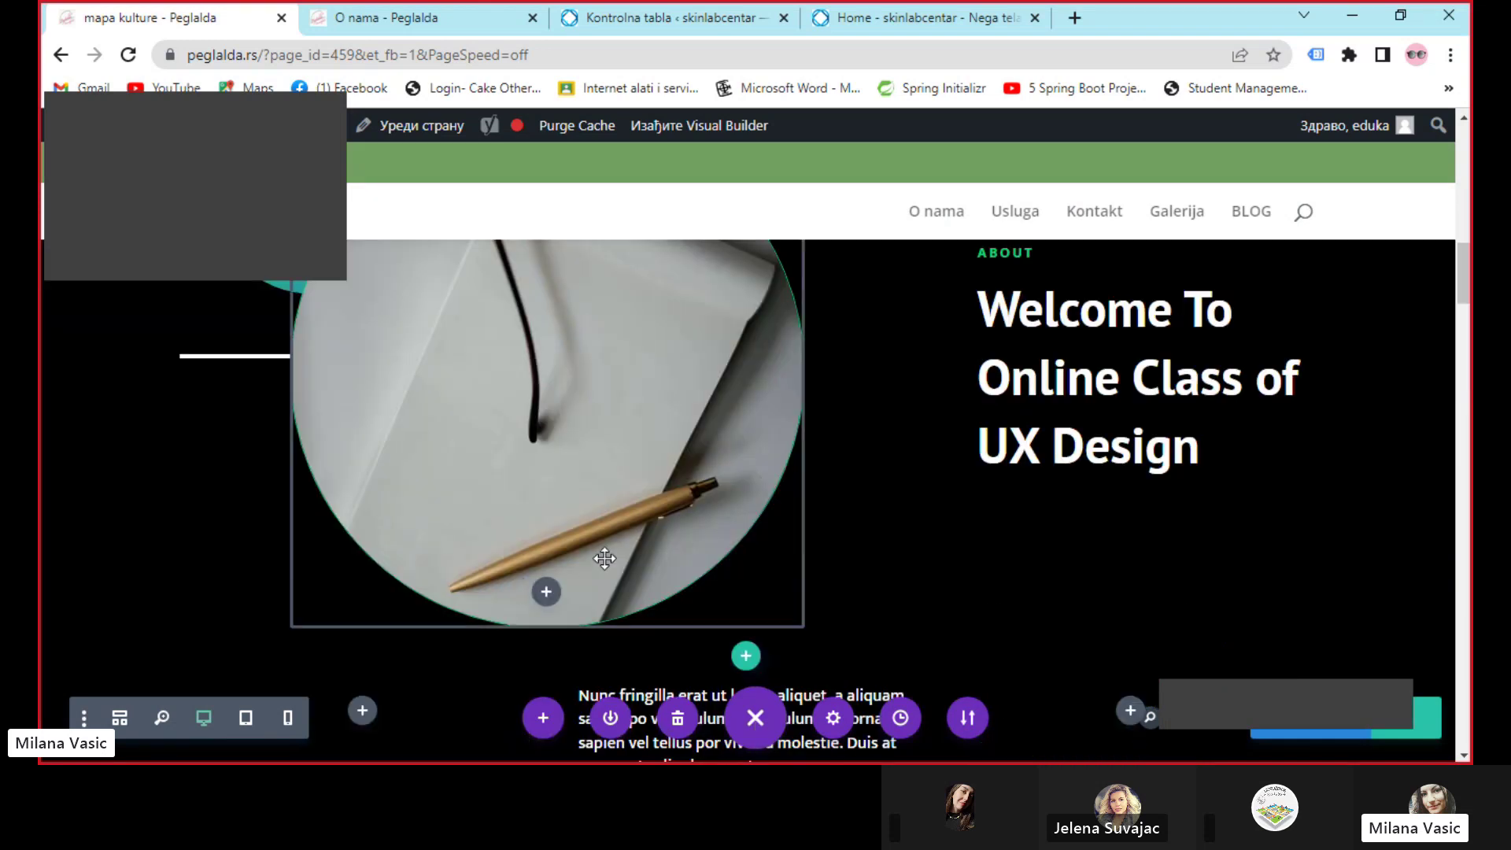
pyautogui.moveTo(1136, 406)
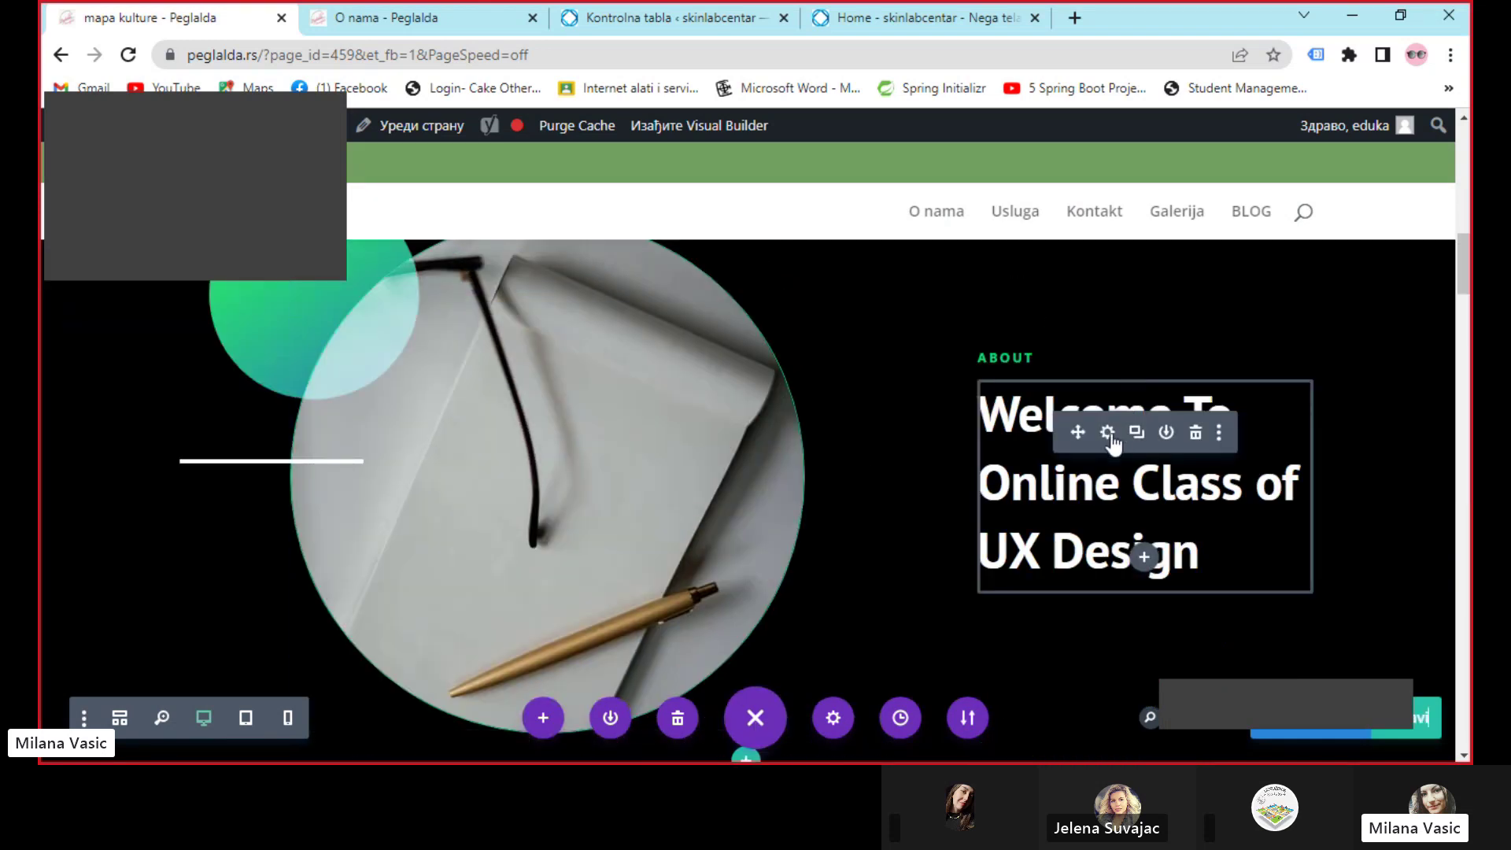
pyautogui.click(1107, 433)
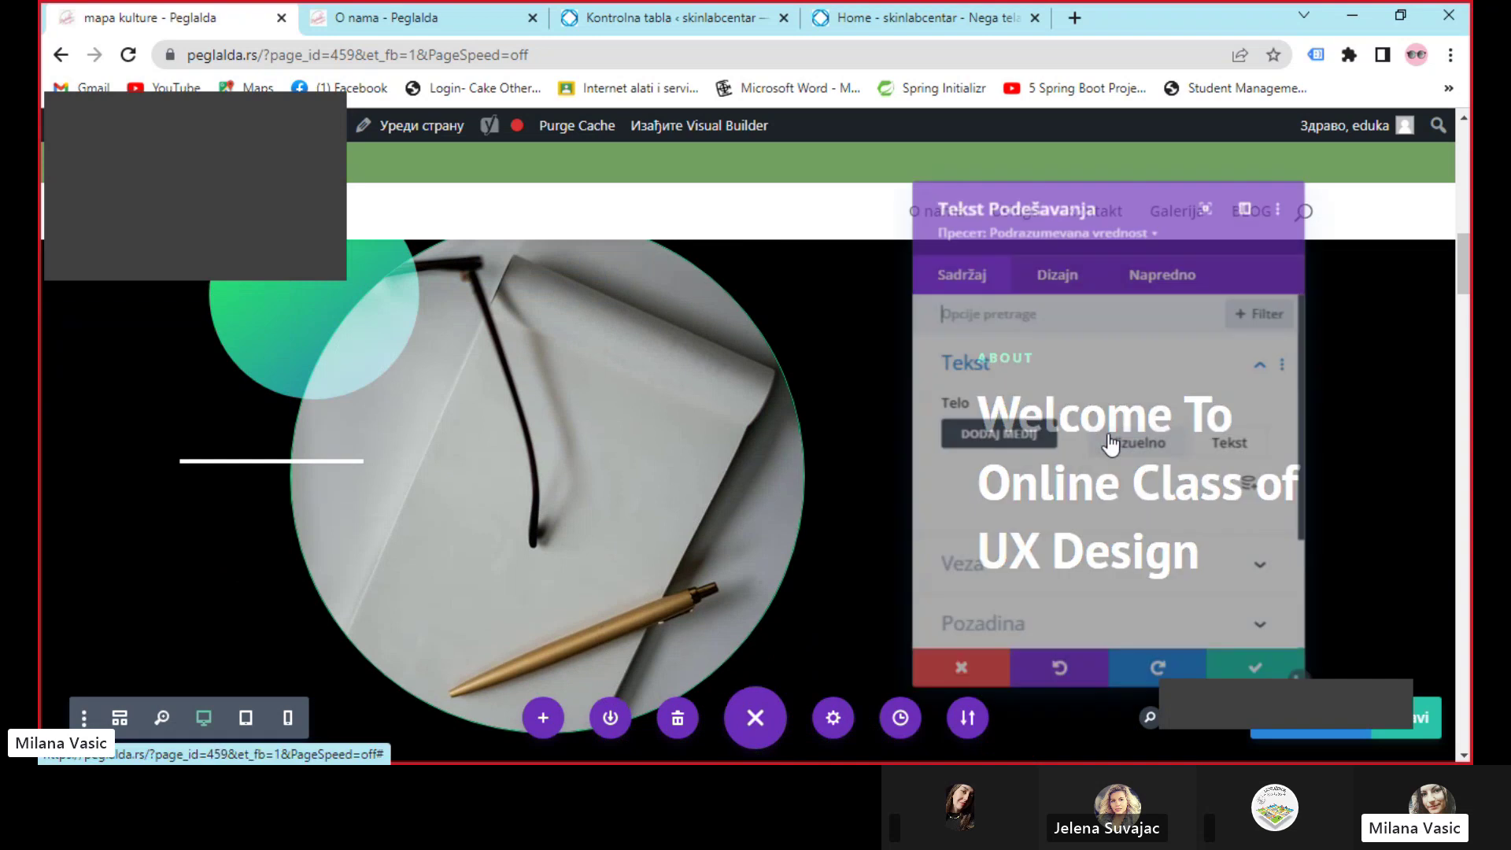
pyautogui.scroll(-1, 1032, 584)
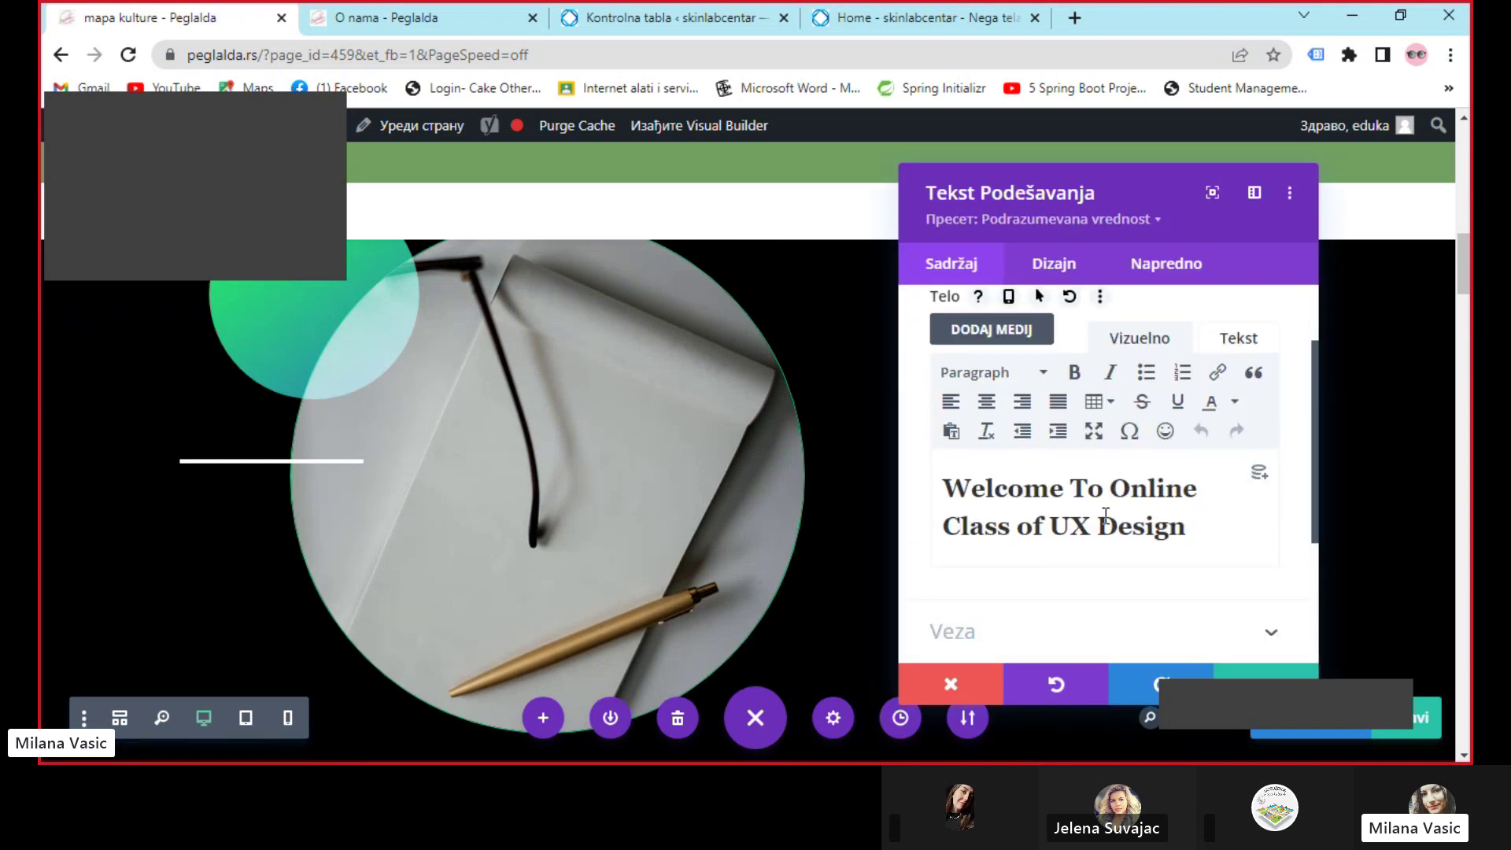
pyautogui.moveTo(1195, 531); pyautogui.dragTo(949, 531)
pyautogui.press('BackSpace')
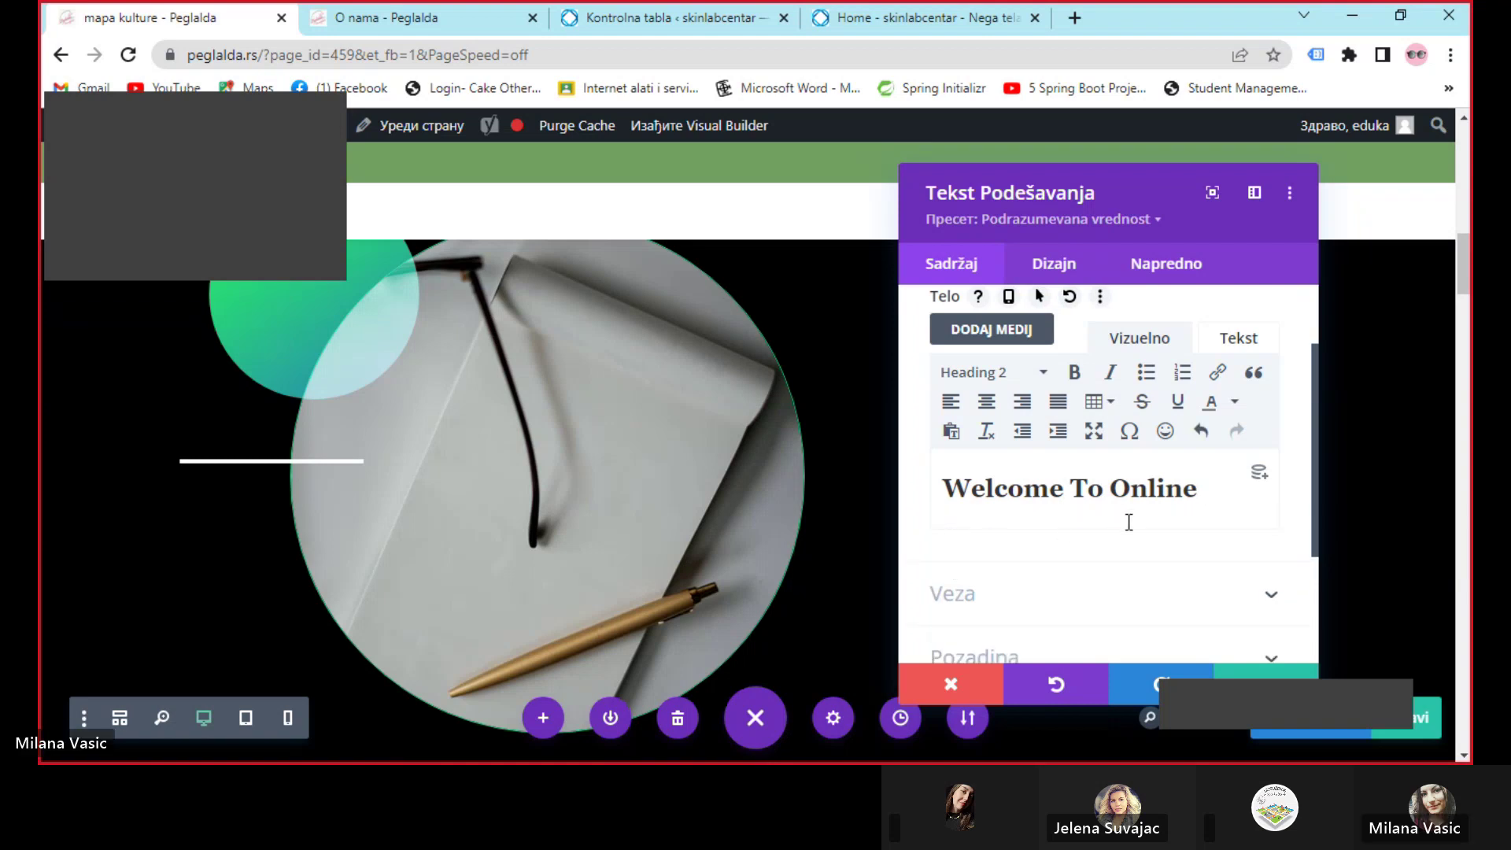
pyautogui.press('BackSpace')
pyautogui.press('BackSpace')
pyautogui.press('BackSpace')
pyautogui.press('BackSpace')
pyautogui.press('BackSpace')
pyautogui.press('BackSpace')
pyautogui.press('BackSpace')
pyautogui.press('BackSpace')
pyautogui.press('BackSpace')
pyautogui.press('BackSpace')
pyautogui.press('BackSpace')
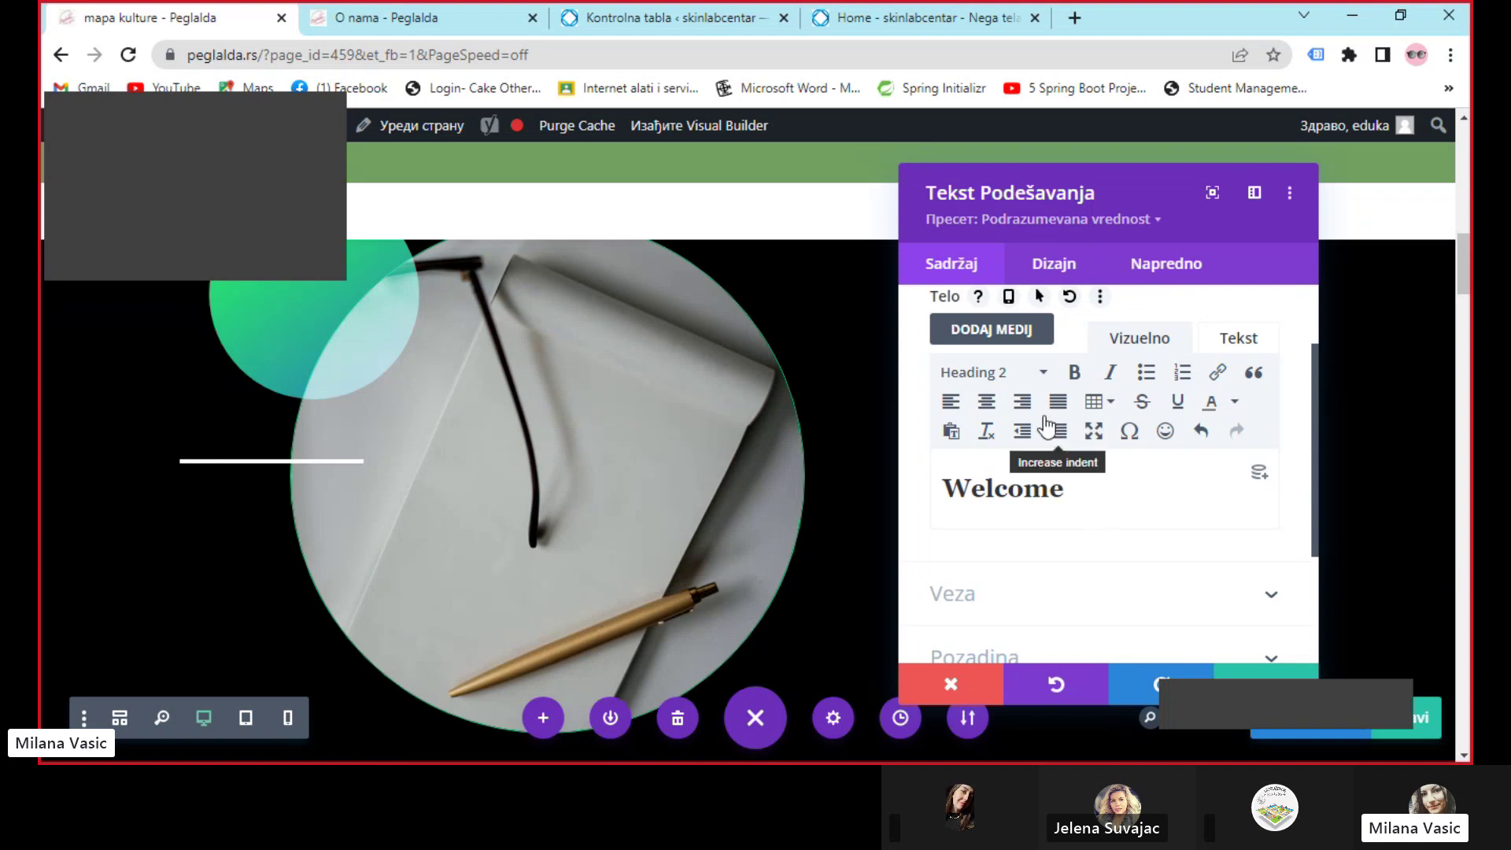
# Examine the Welcome heading's link settings, including the module link URL and link target
pyautogui.scroll(-1, 1027, 531)
pyautogui.click(958, 488)
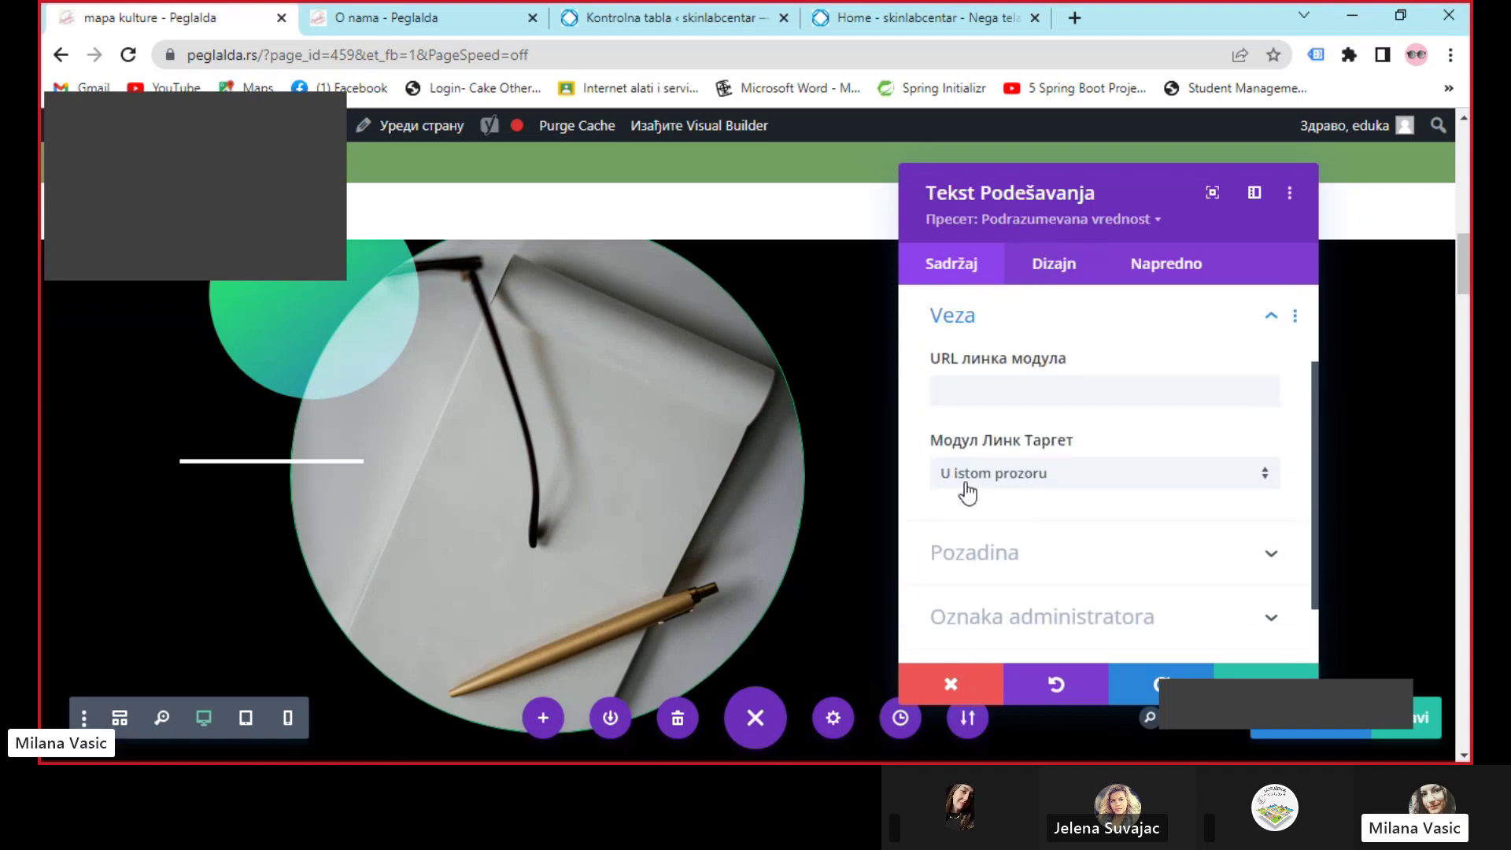
pyautogui.click(955, 391)
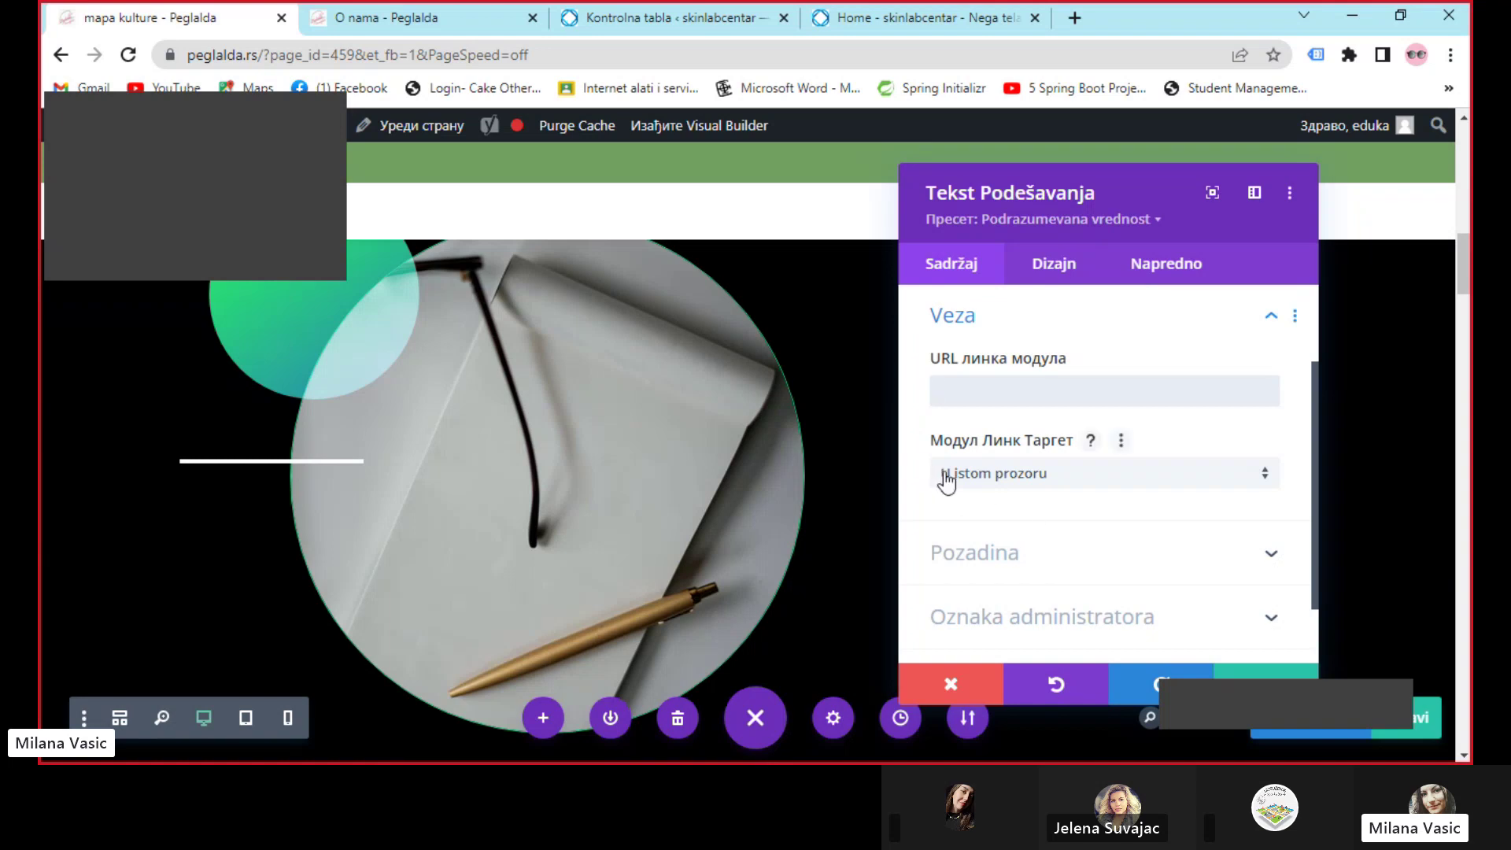
pyautogui.scroll(2, 1013, 541)
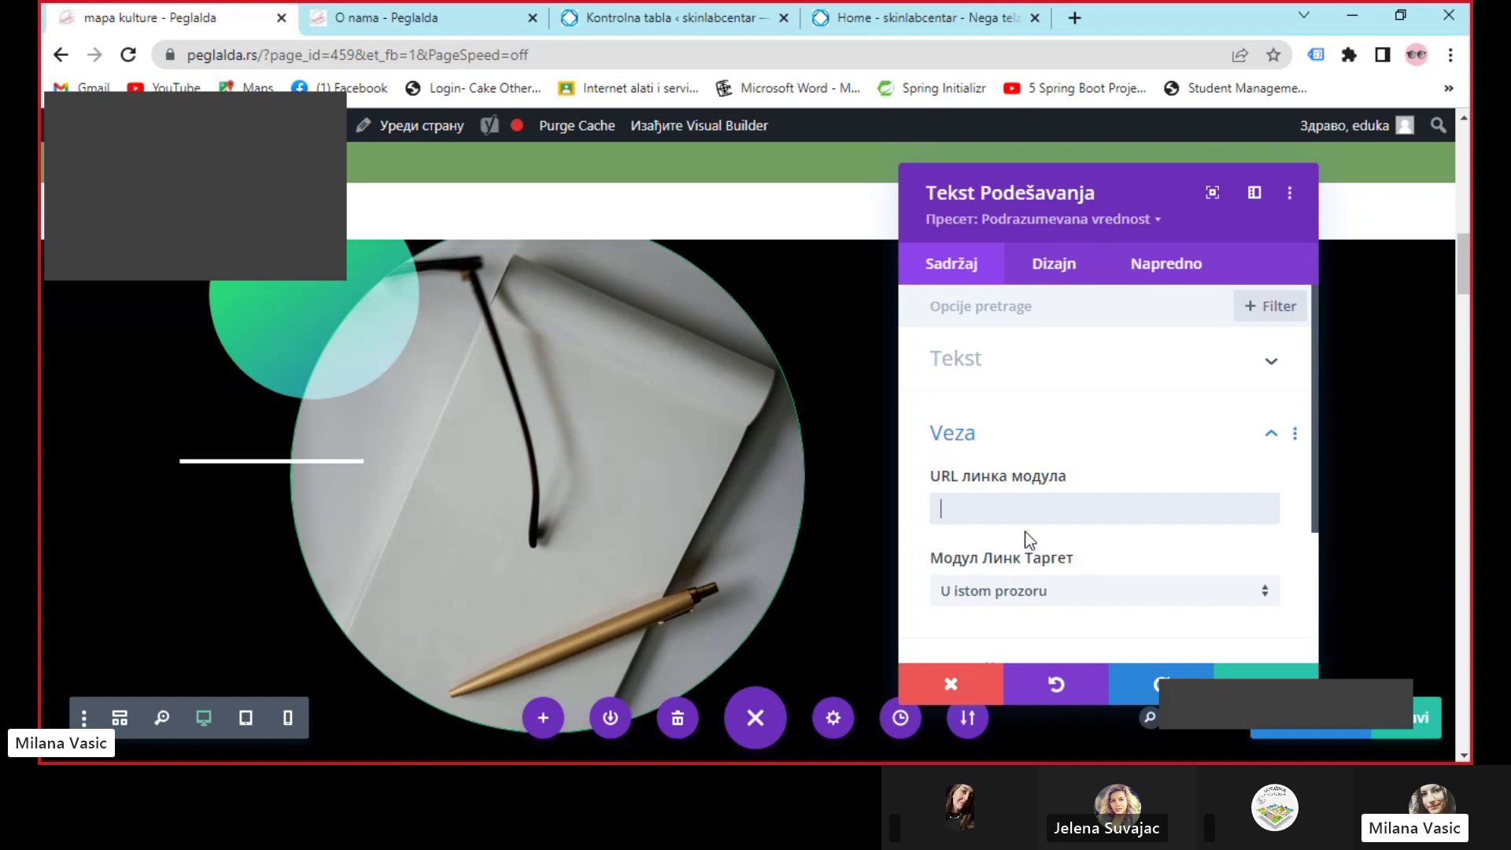
# Open the H2 design settings of the Welcome heading and set its font weight to Obično
pyautogui.click(1045, 270)
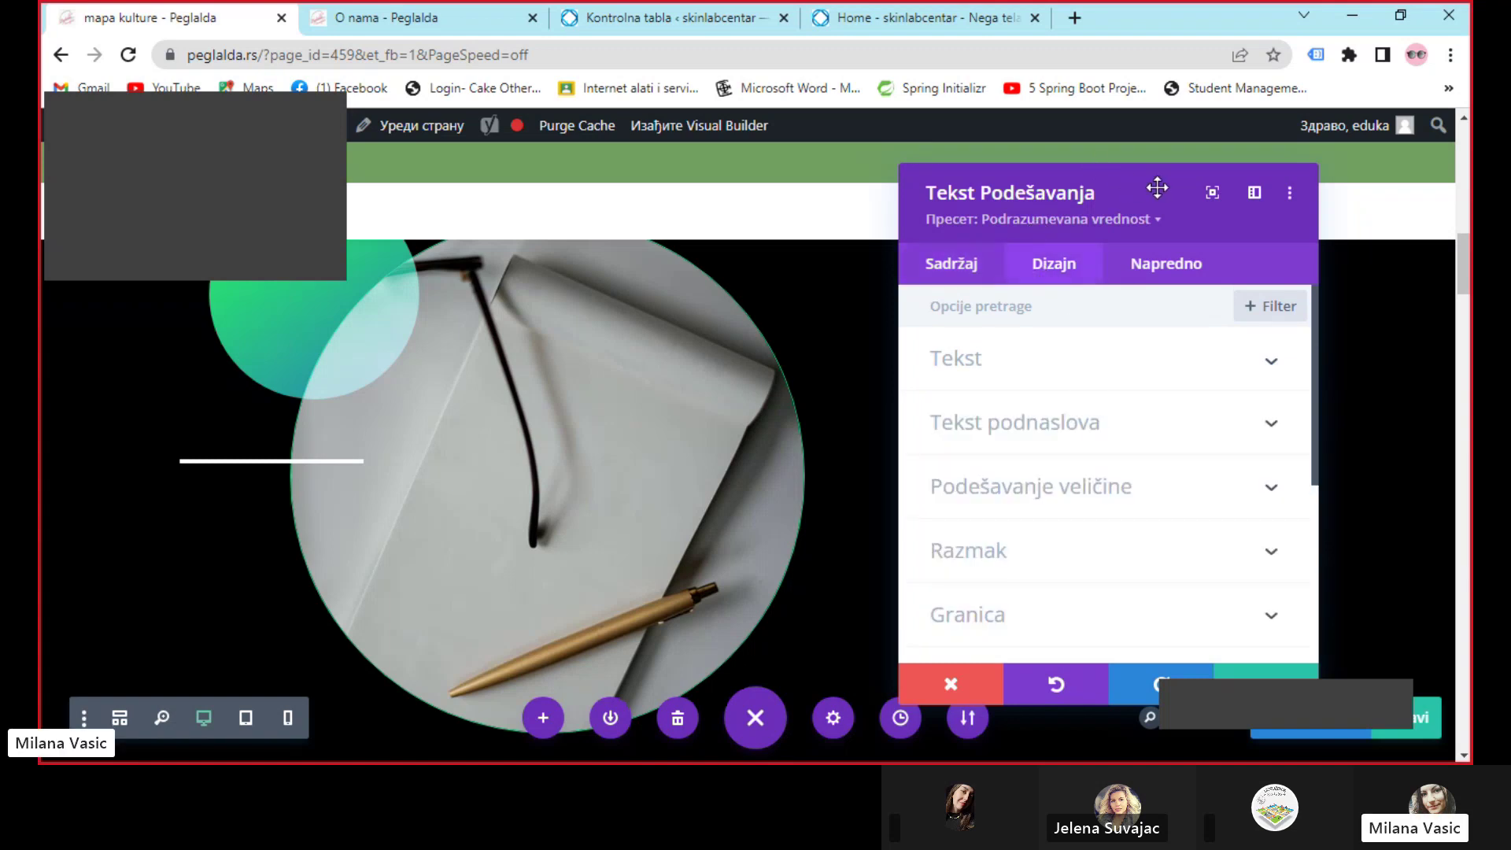
pyautogui.moveTo(1157, 188); pyautogui.dragTo(627, 193)
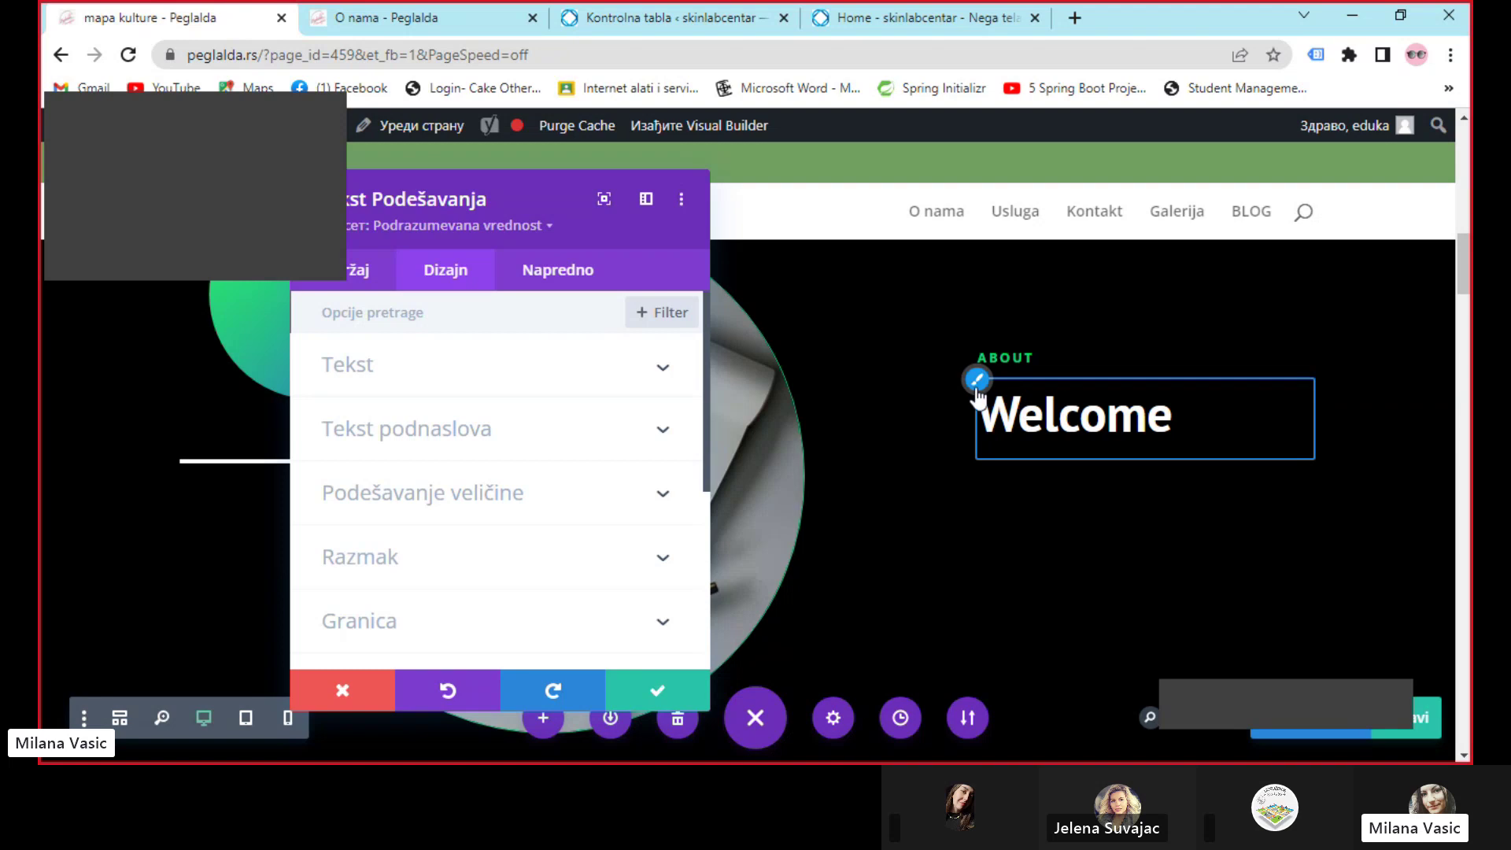
pyautogui.click(977, 382)
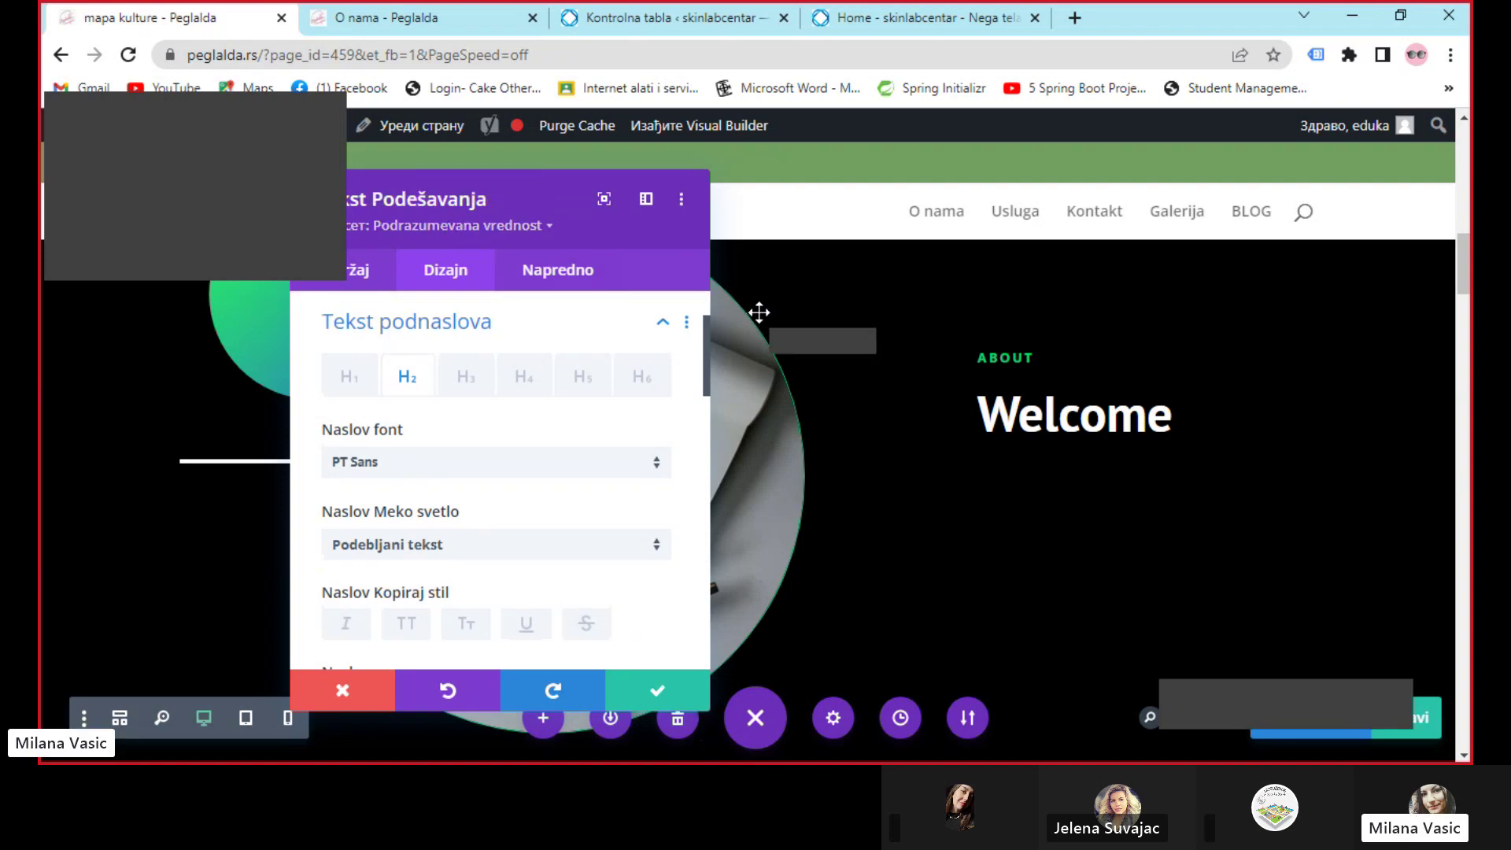
pyautogui.scroll(-3, 826, 364)
pyautogui.scroll(3, 860, 483)
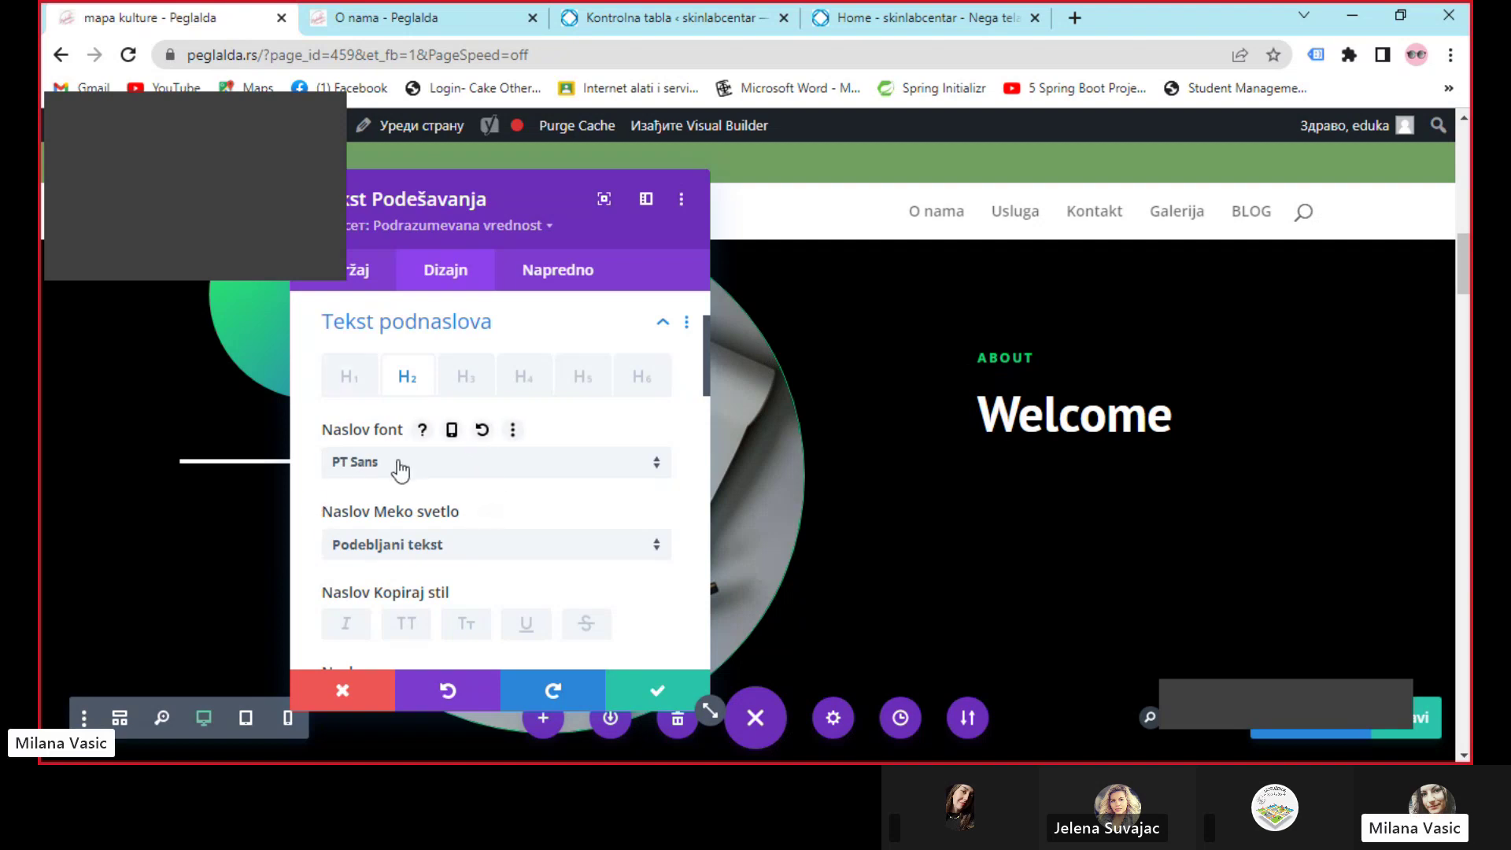
pyautogui.click(391, 545)
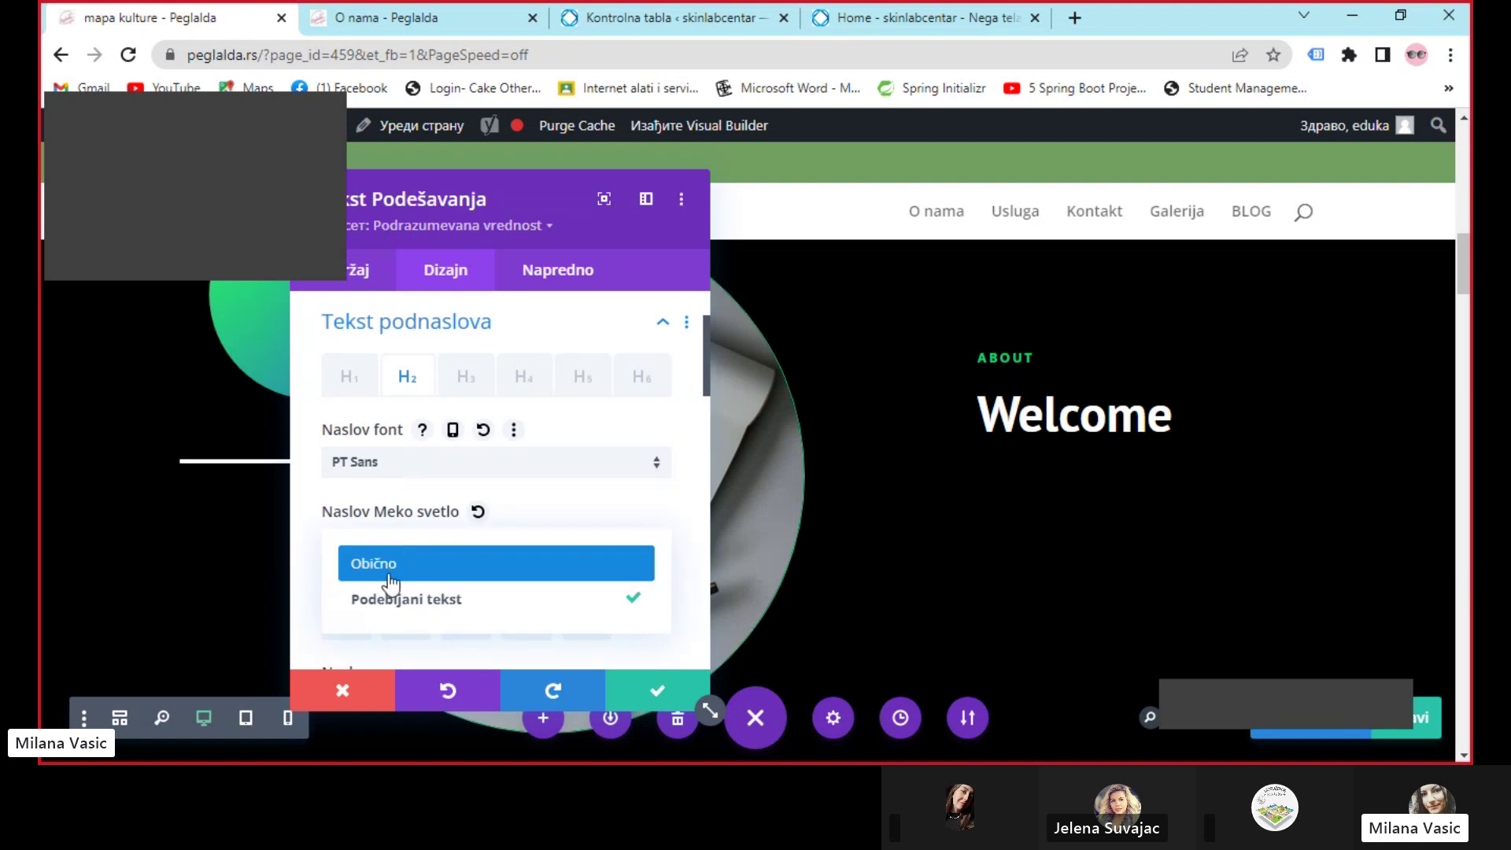
pyautogui.click(400, 567)
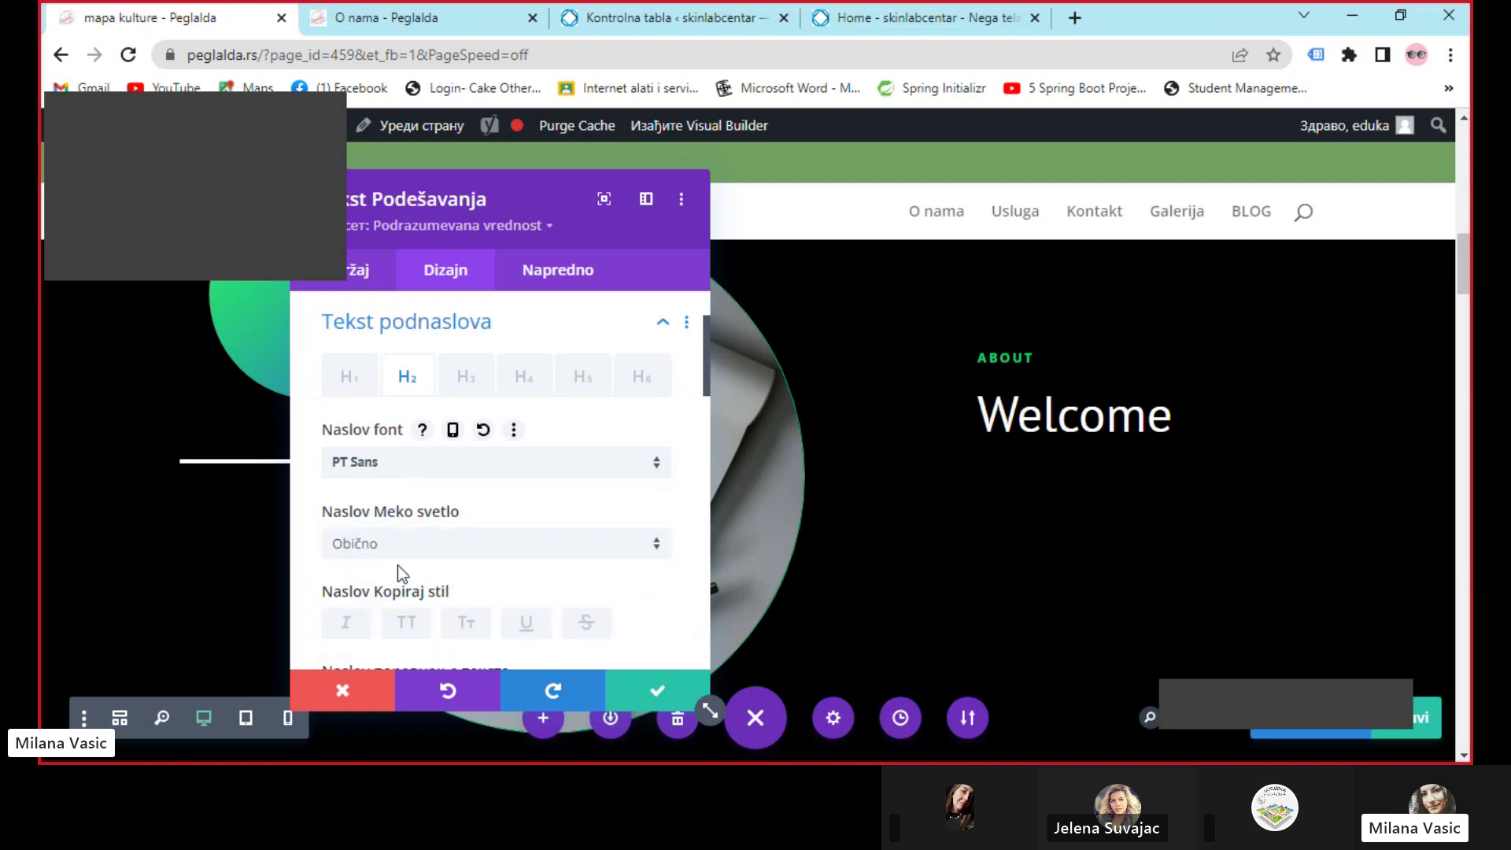
# Style the Welcome heading as italic and all uppercase
pyautogui.scroll(-2, 398, 564)
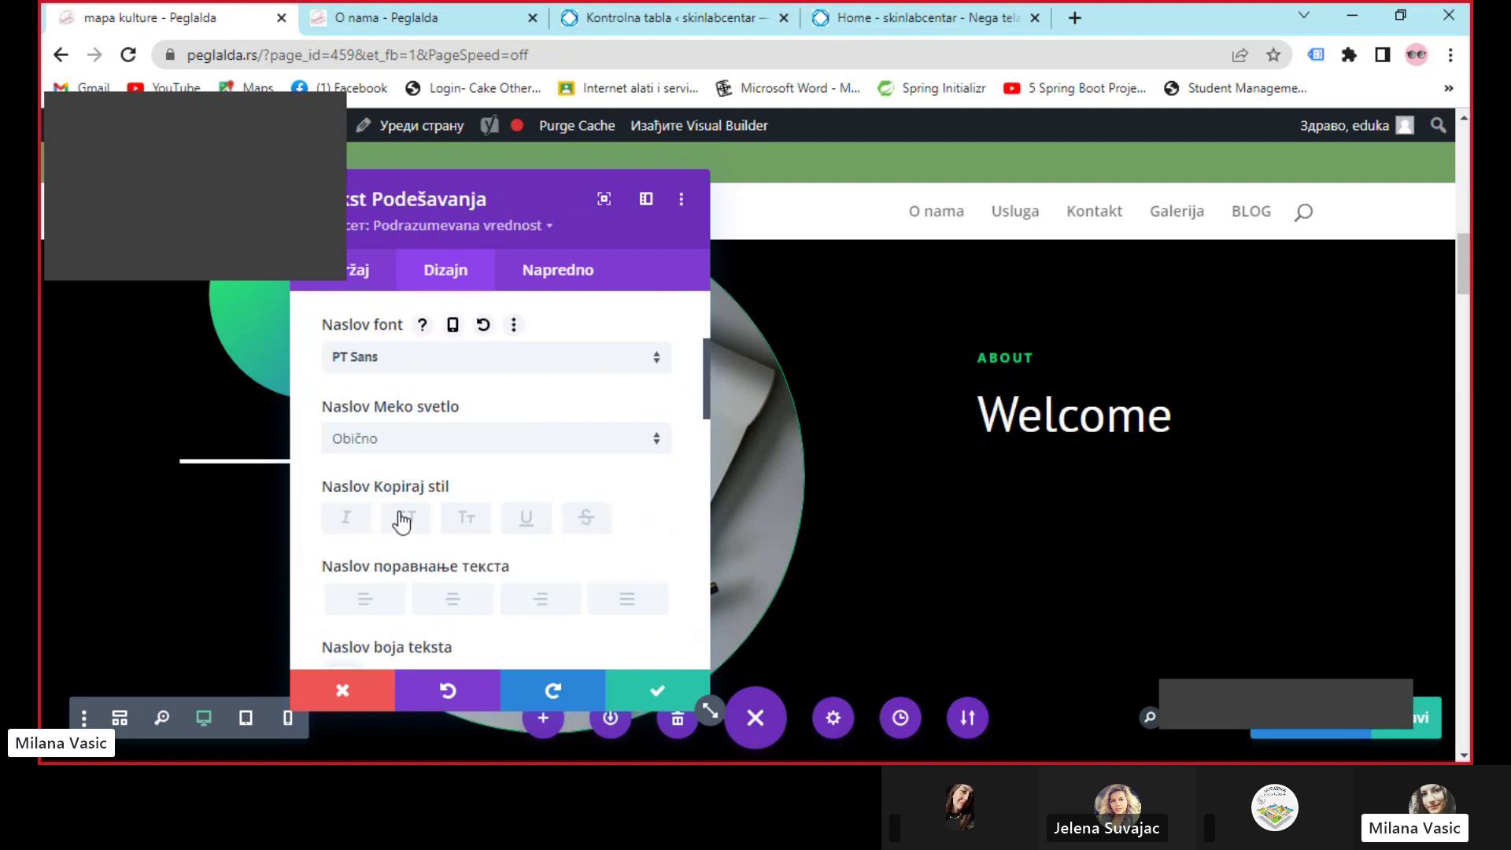
pyautogui.click(353, 523)
pyautogui.click(405, 525)
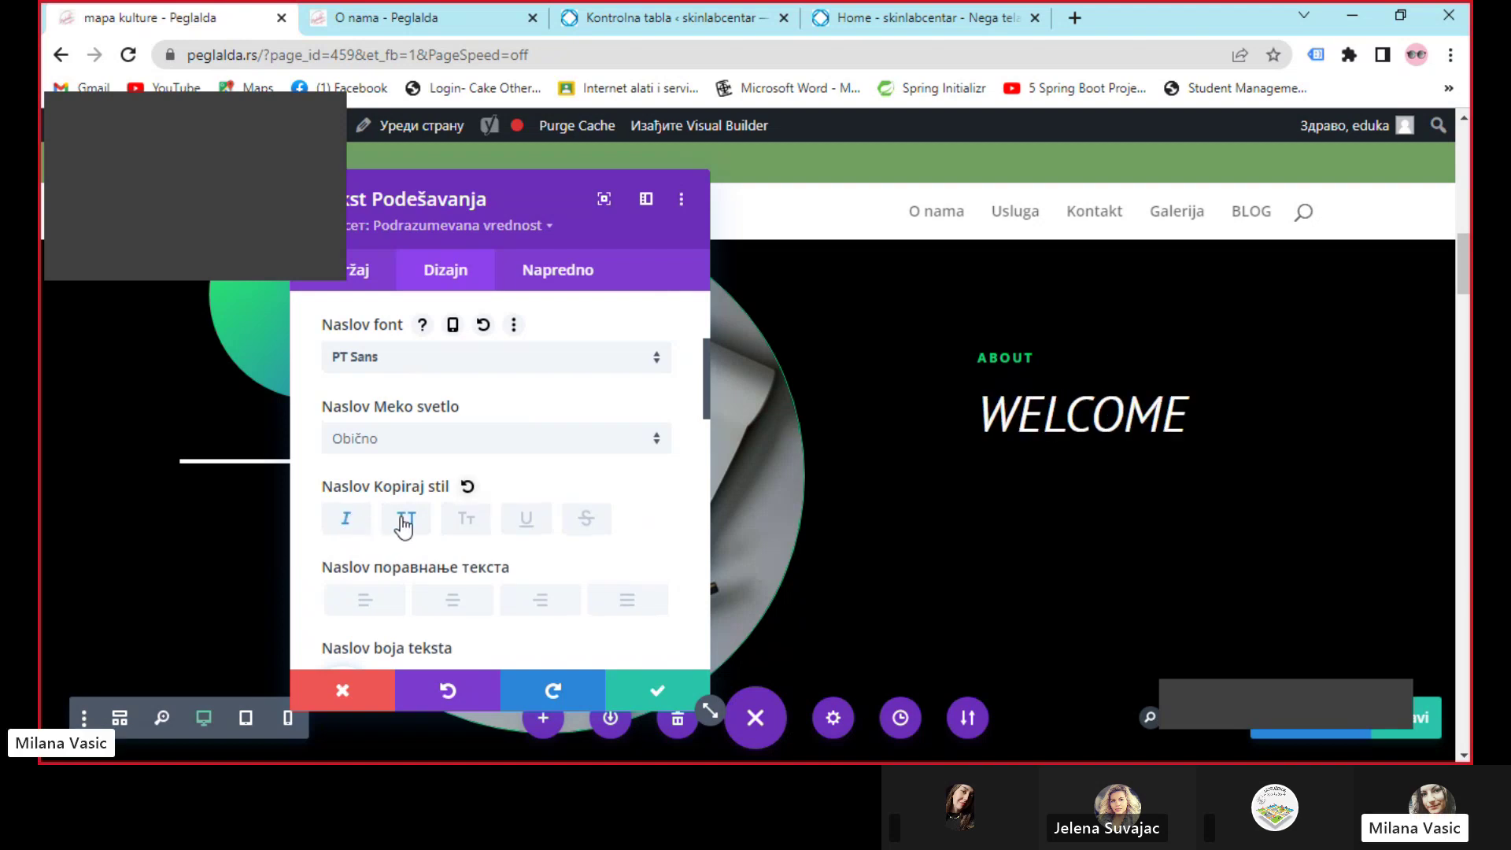
# Try small caps, underline and strikethrough on the Welcome heading, and leave only the italic style applied
pyautogui.click(468, 523)
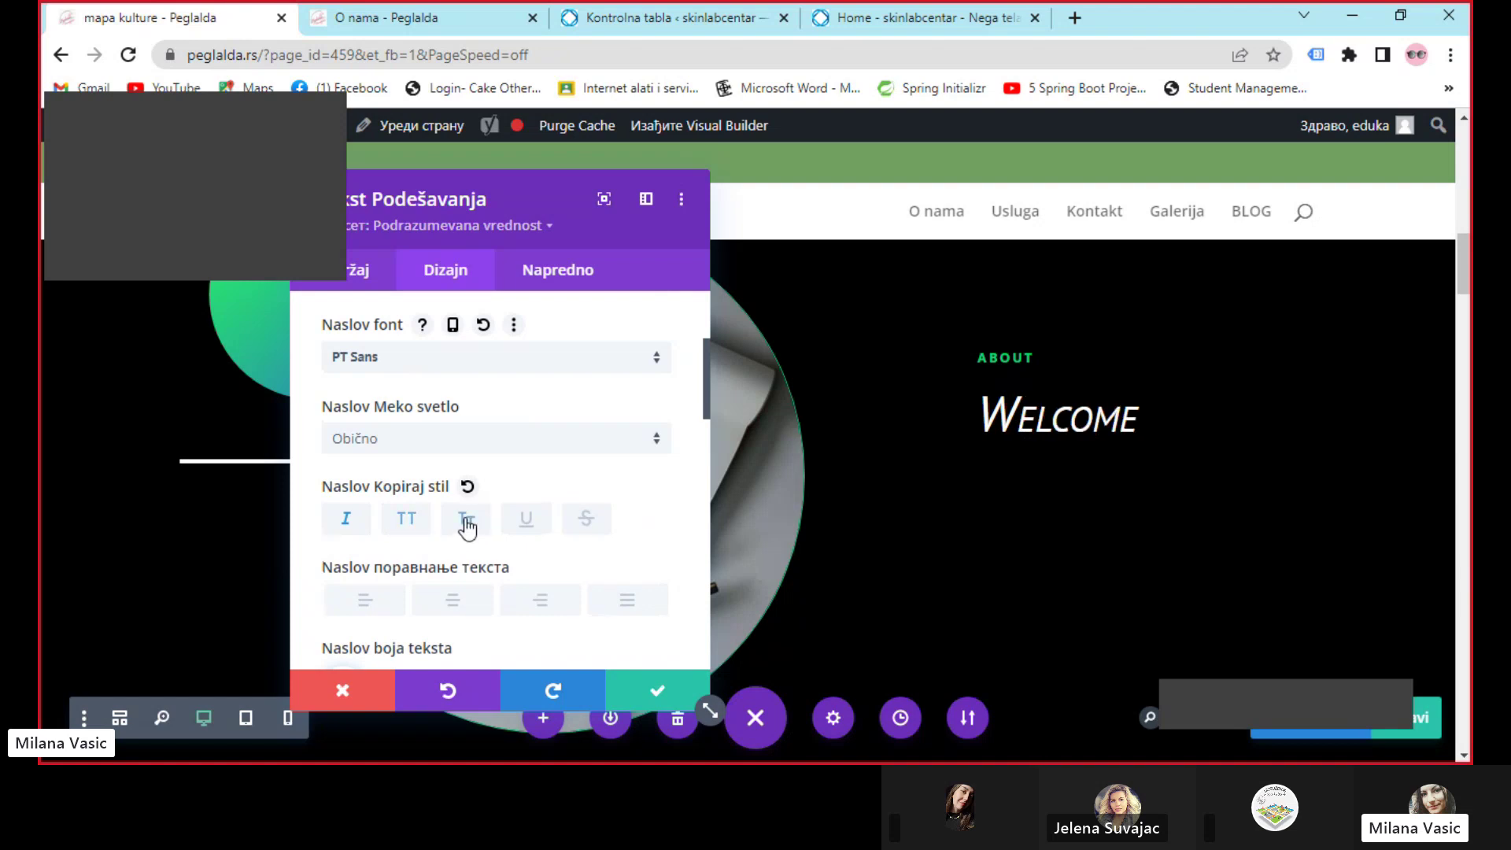
pyautogui.click(527, 519)
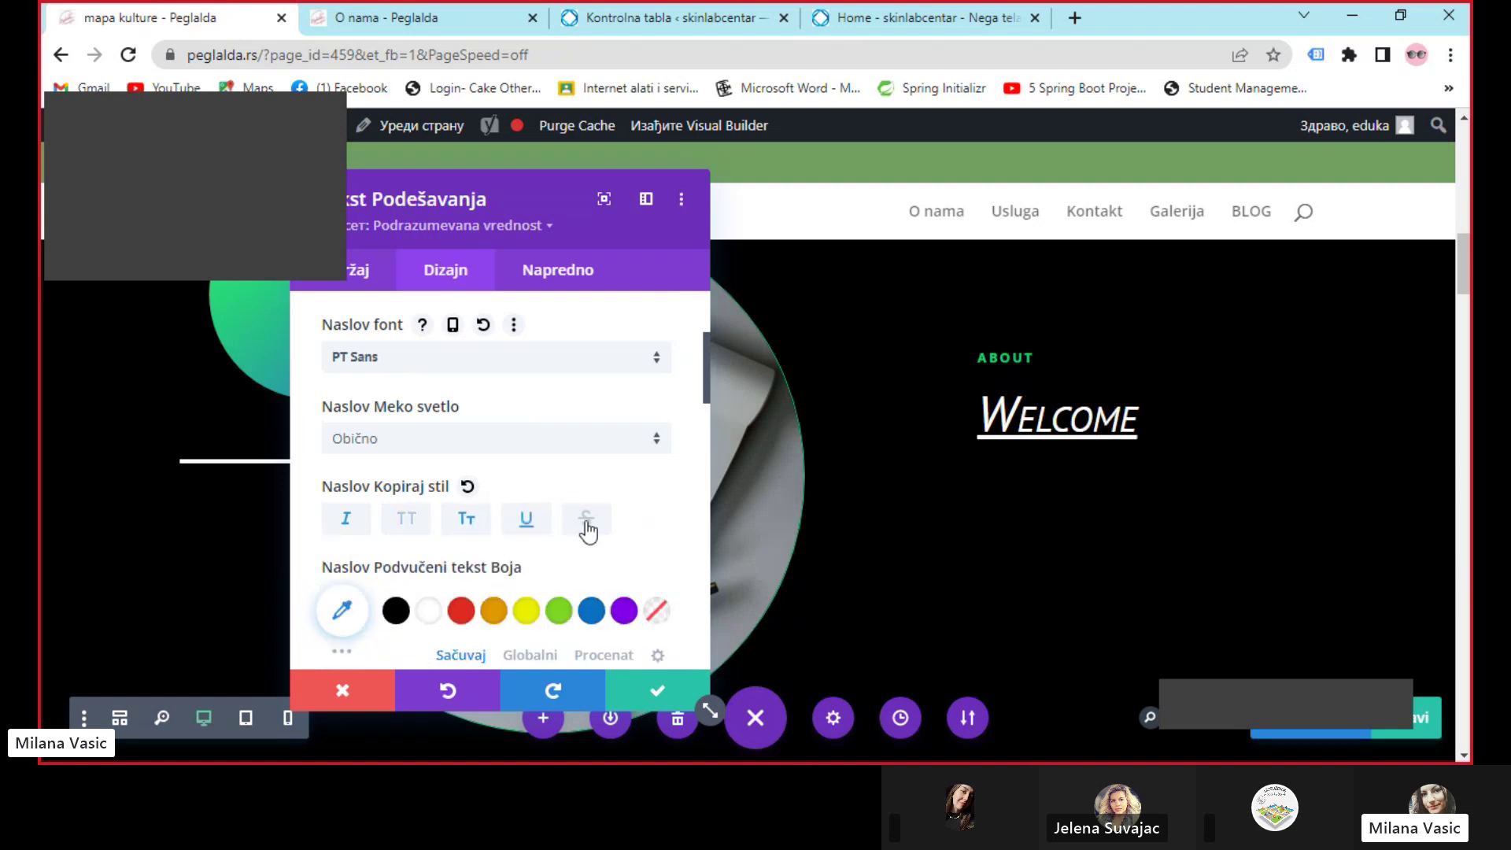
pyautogui.click(581, 528)
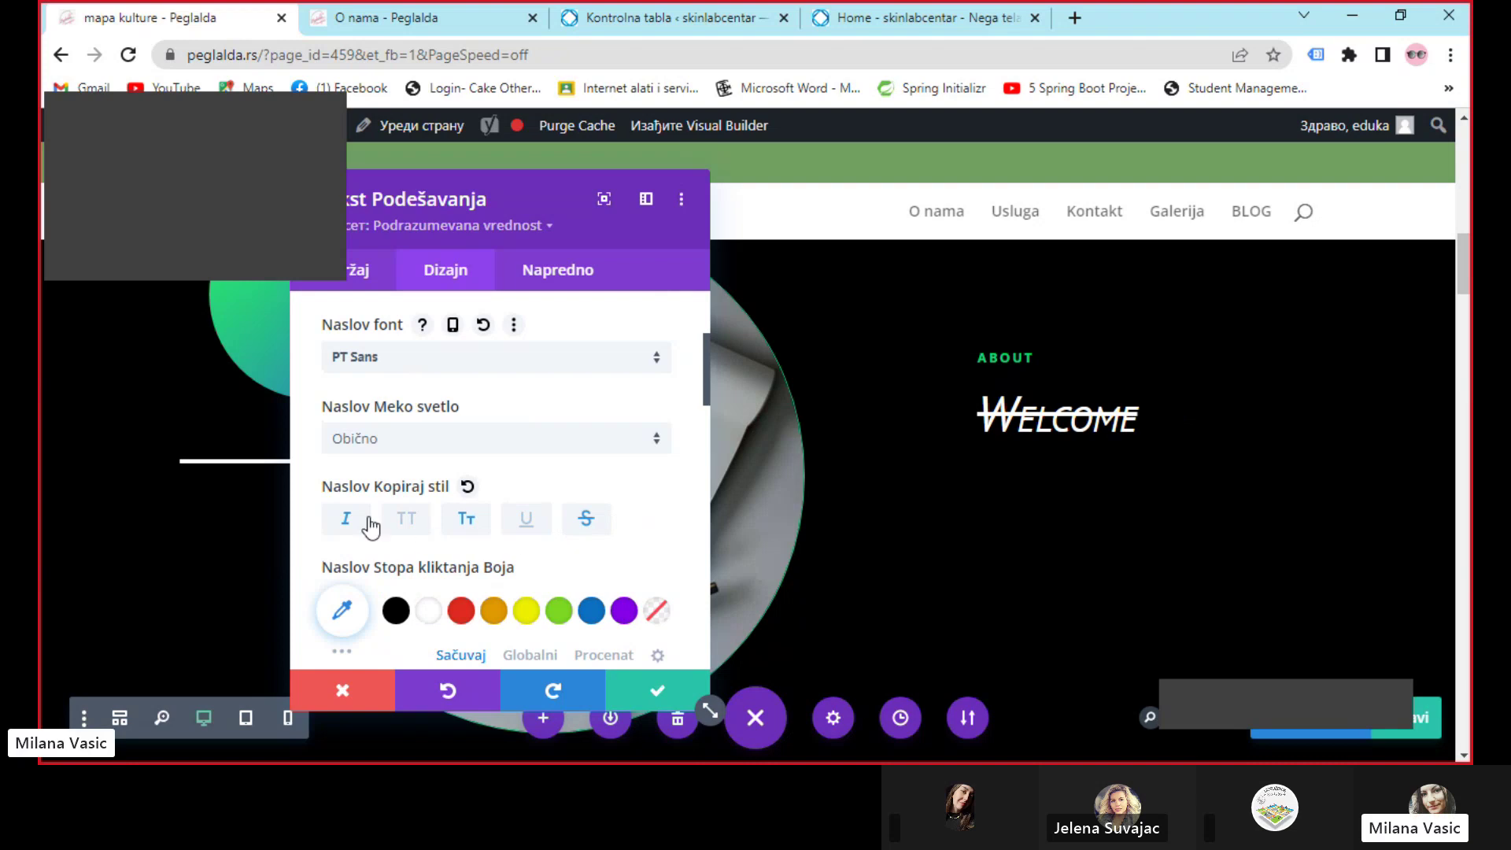
pyautogui.click(581, 525)
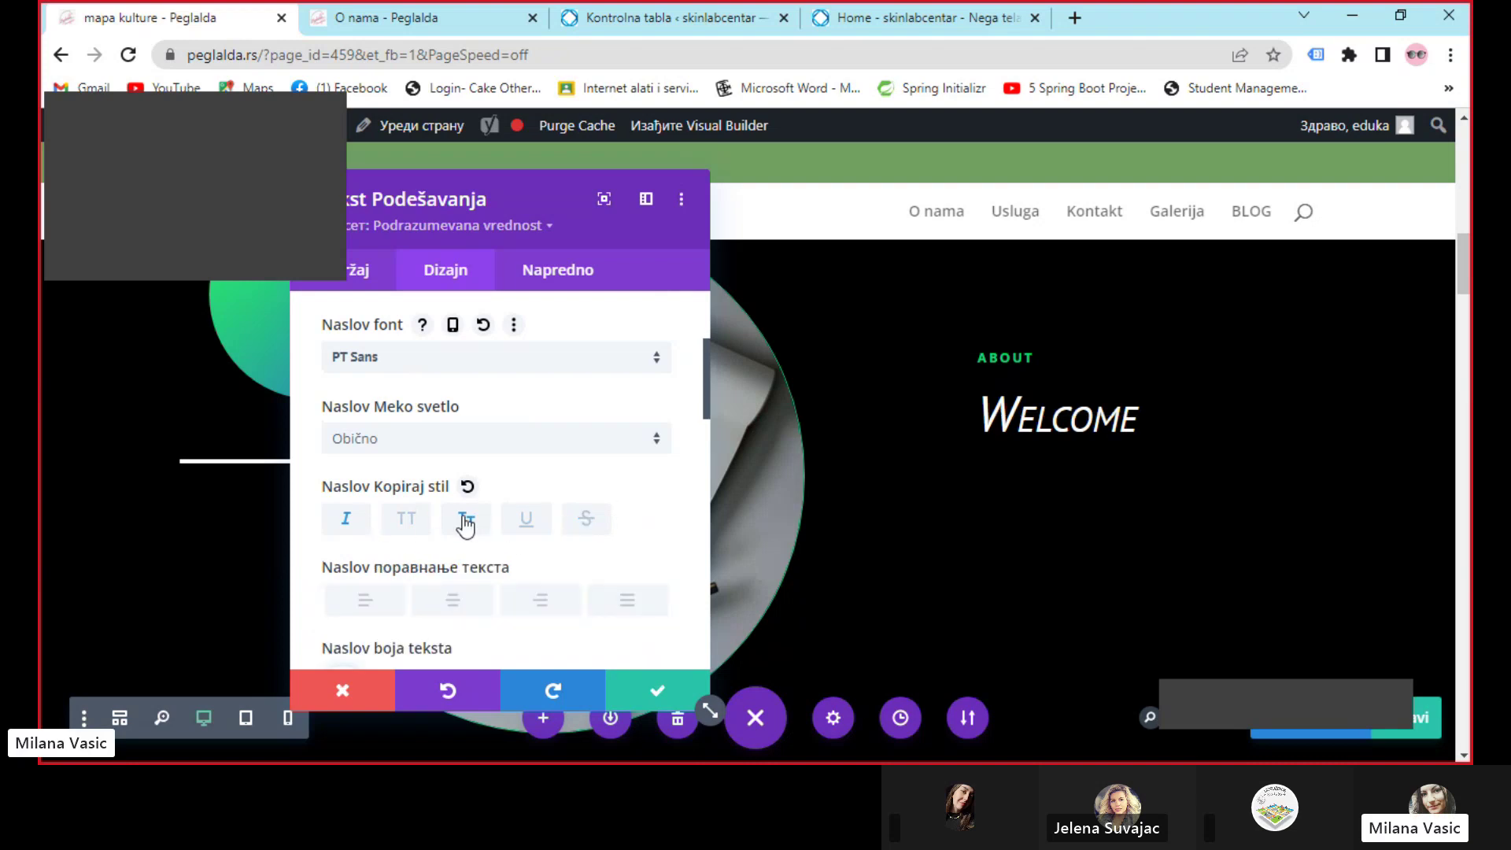
pyautogui.click(467, 519)
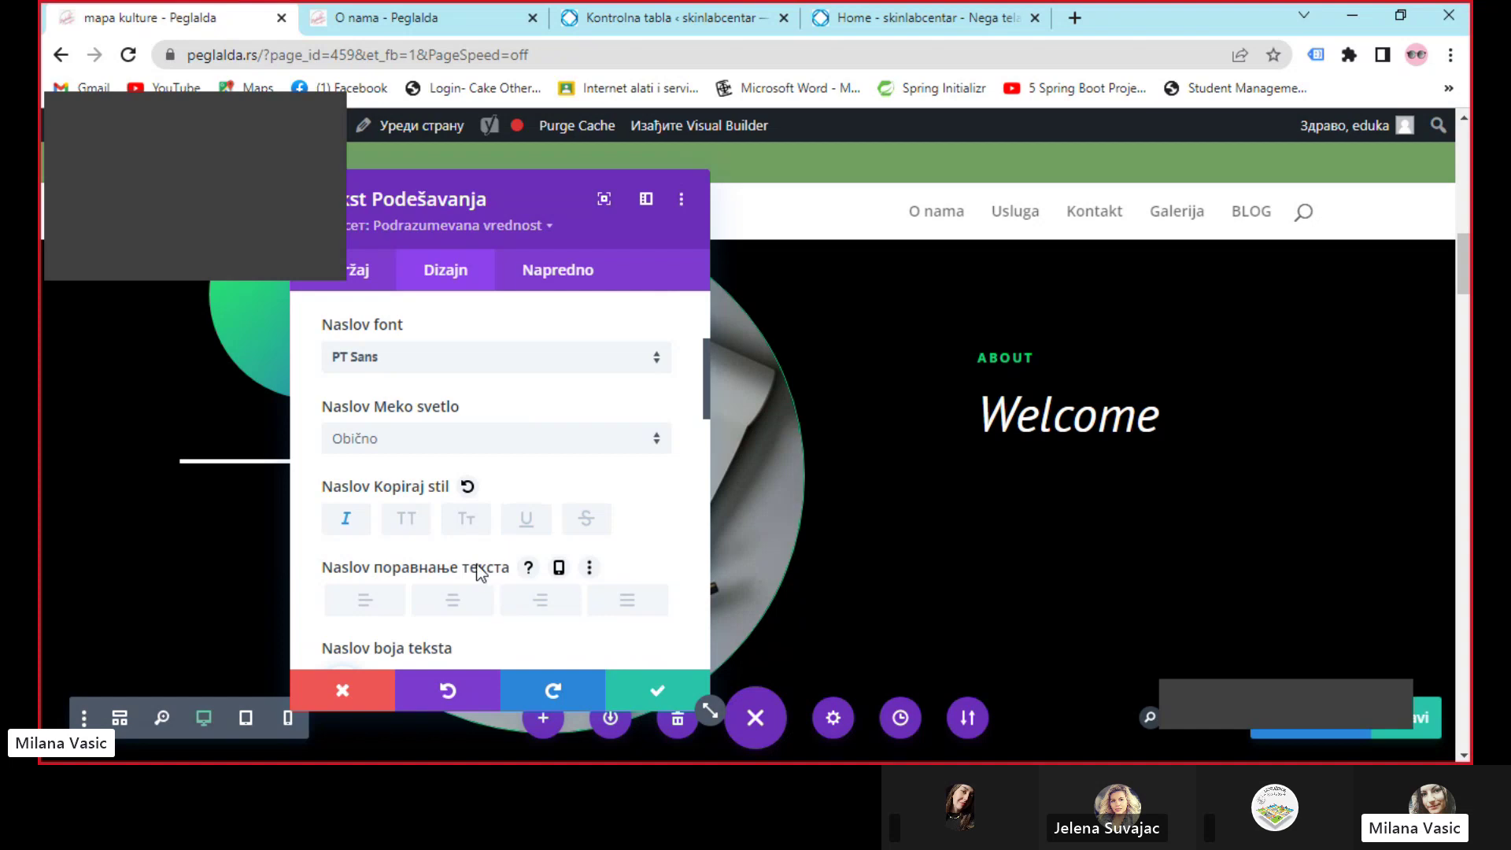
# Color the Welcome heading red (#e02b20) and set its desktop text size to 76px
pyautogui.scroll(-3, 465, 572)
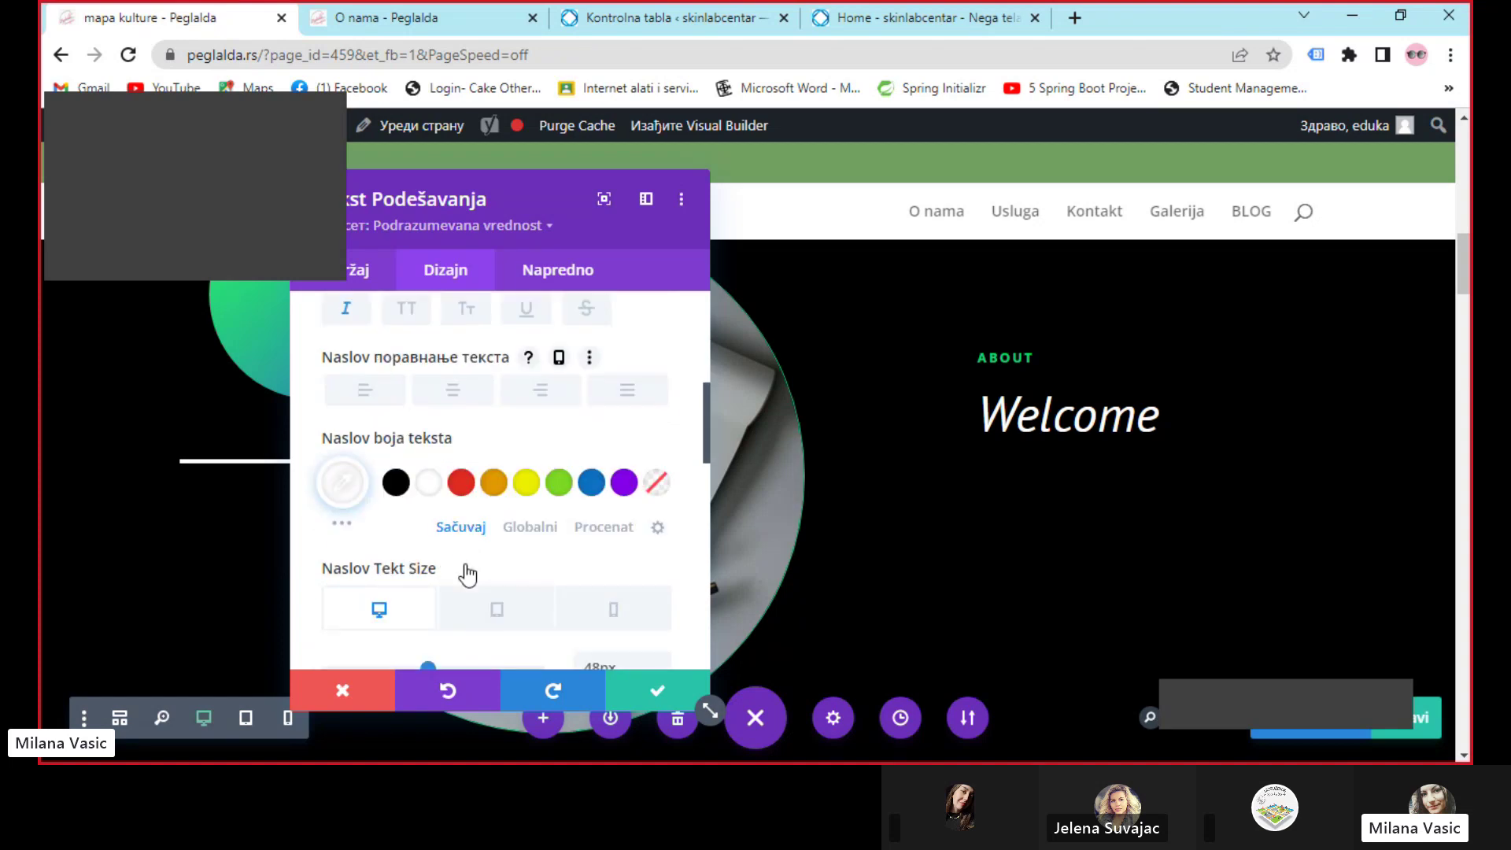
pyautogui.click(461, 483)
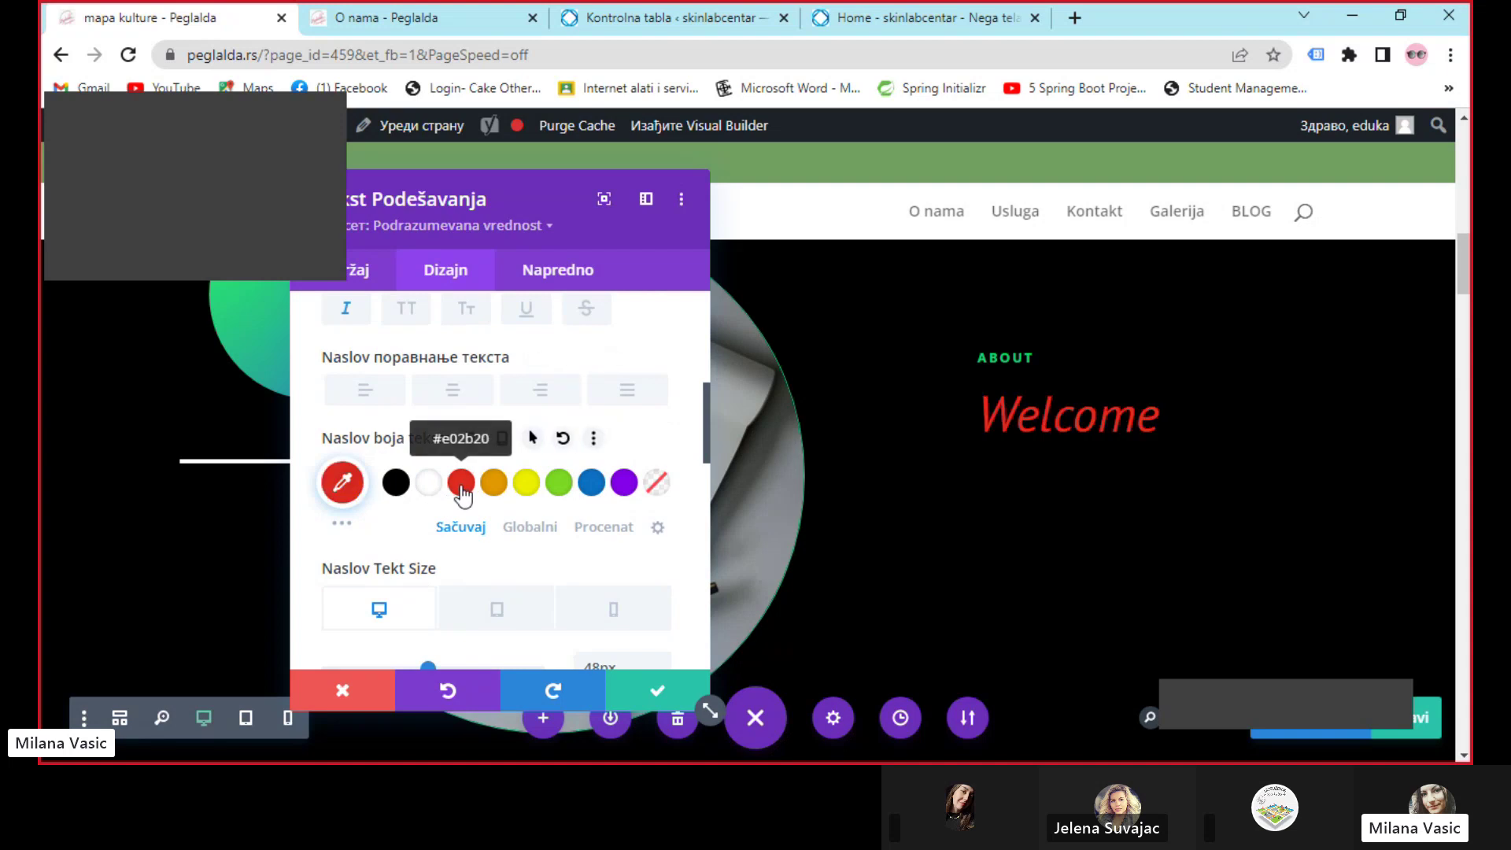
pyautogui.scroll(-4, 457, 517)
pyautogui.scroll(1, 456, 517)
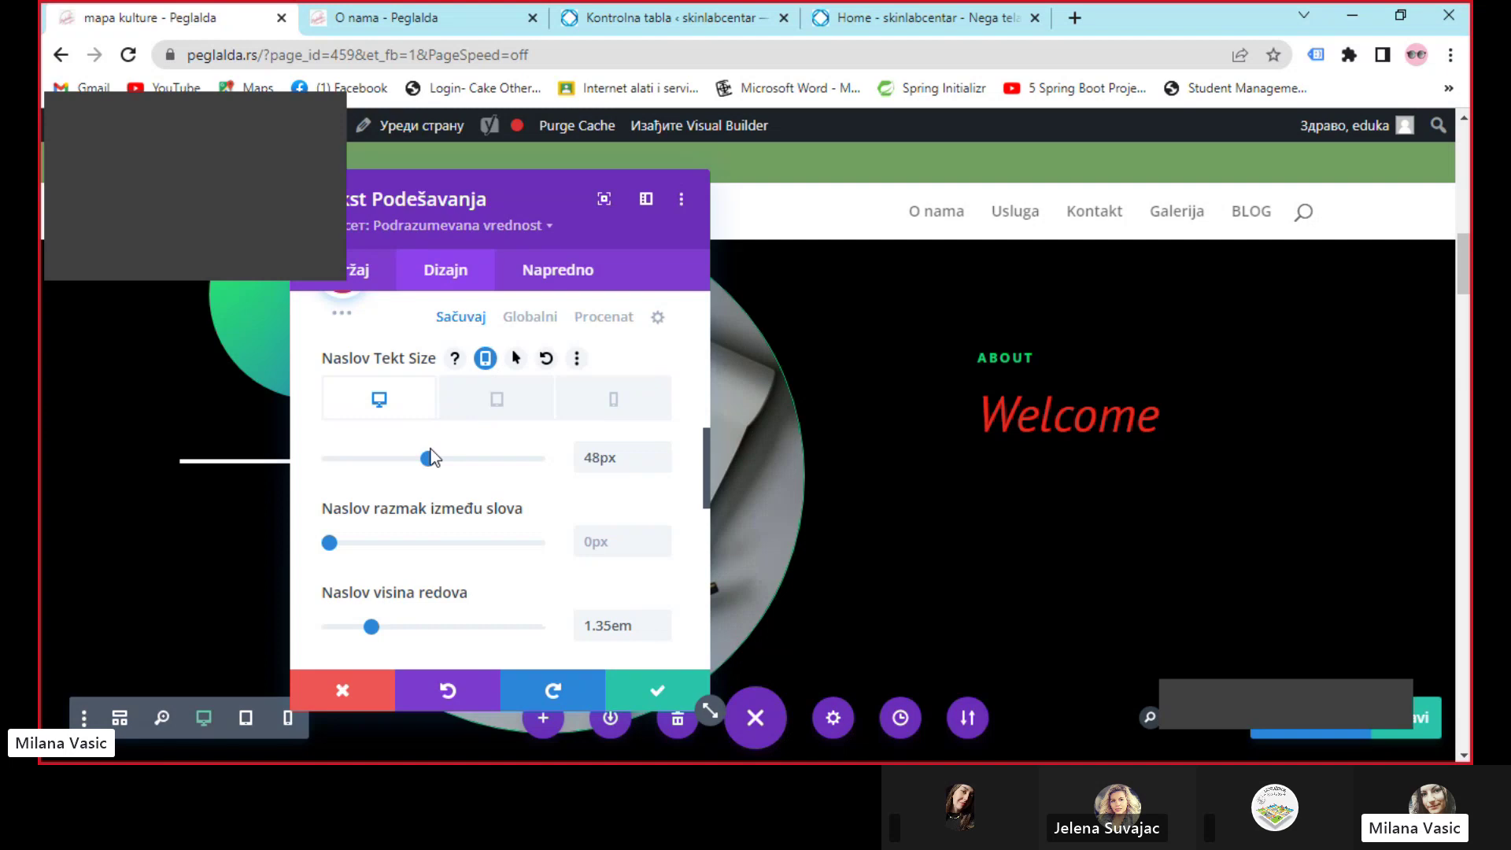
pyautogui.moveTo(426, 459); pyautogui.dragTo(488, 463)
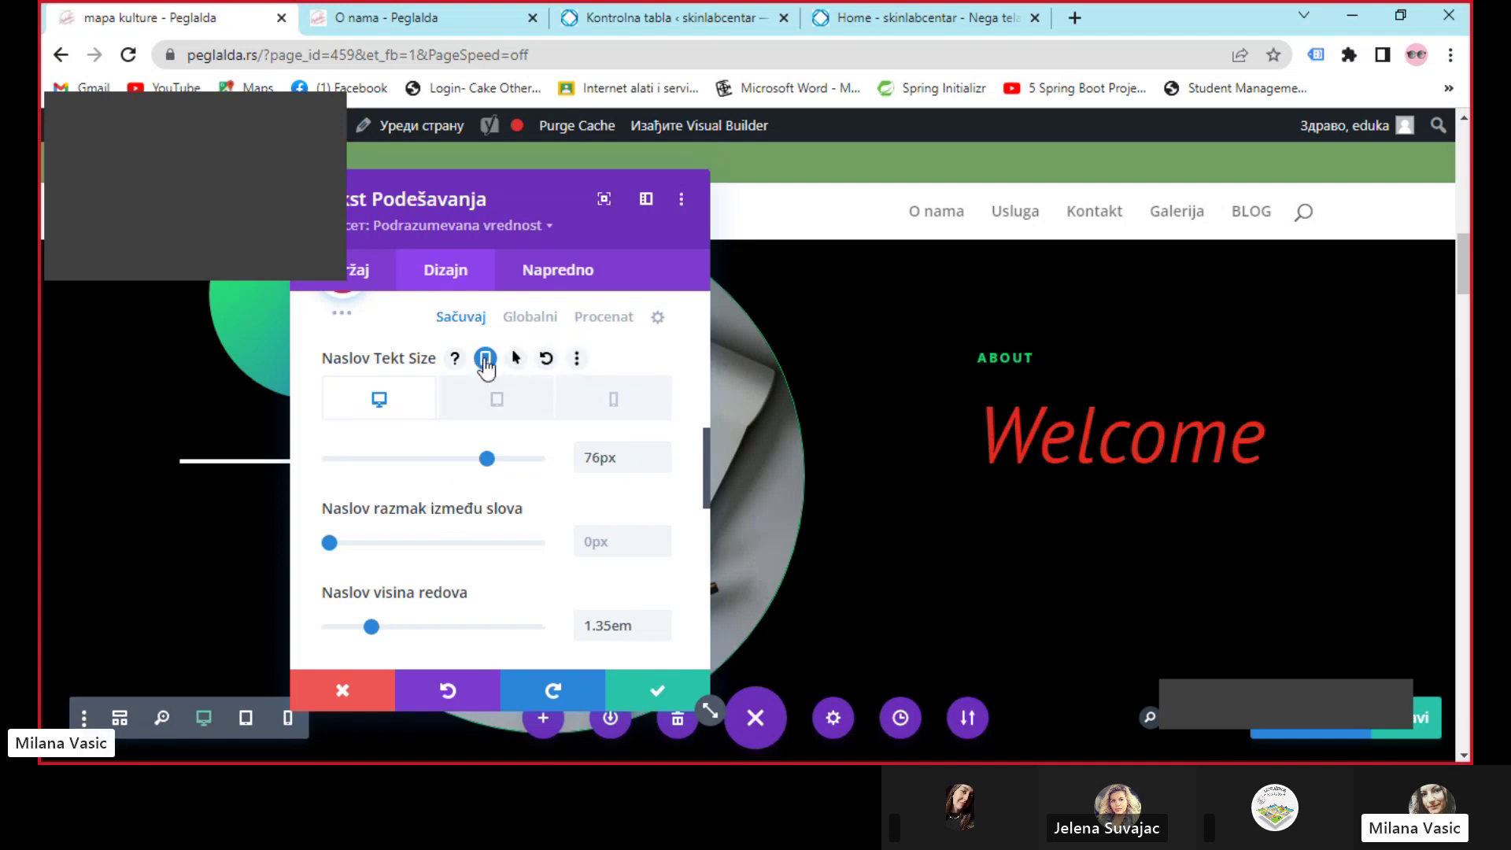
# Set the Welcome heading's text size for phones to 58px, moving the settings window clear of the phone preview
pyautogui.click(614, 399)
pyautogui.moveTo(513, 196); pyautogui.dragTo(1240, 185)
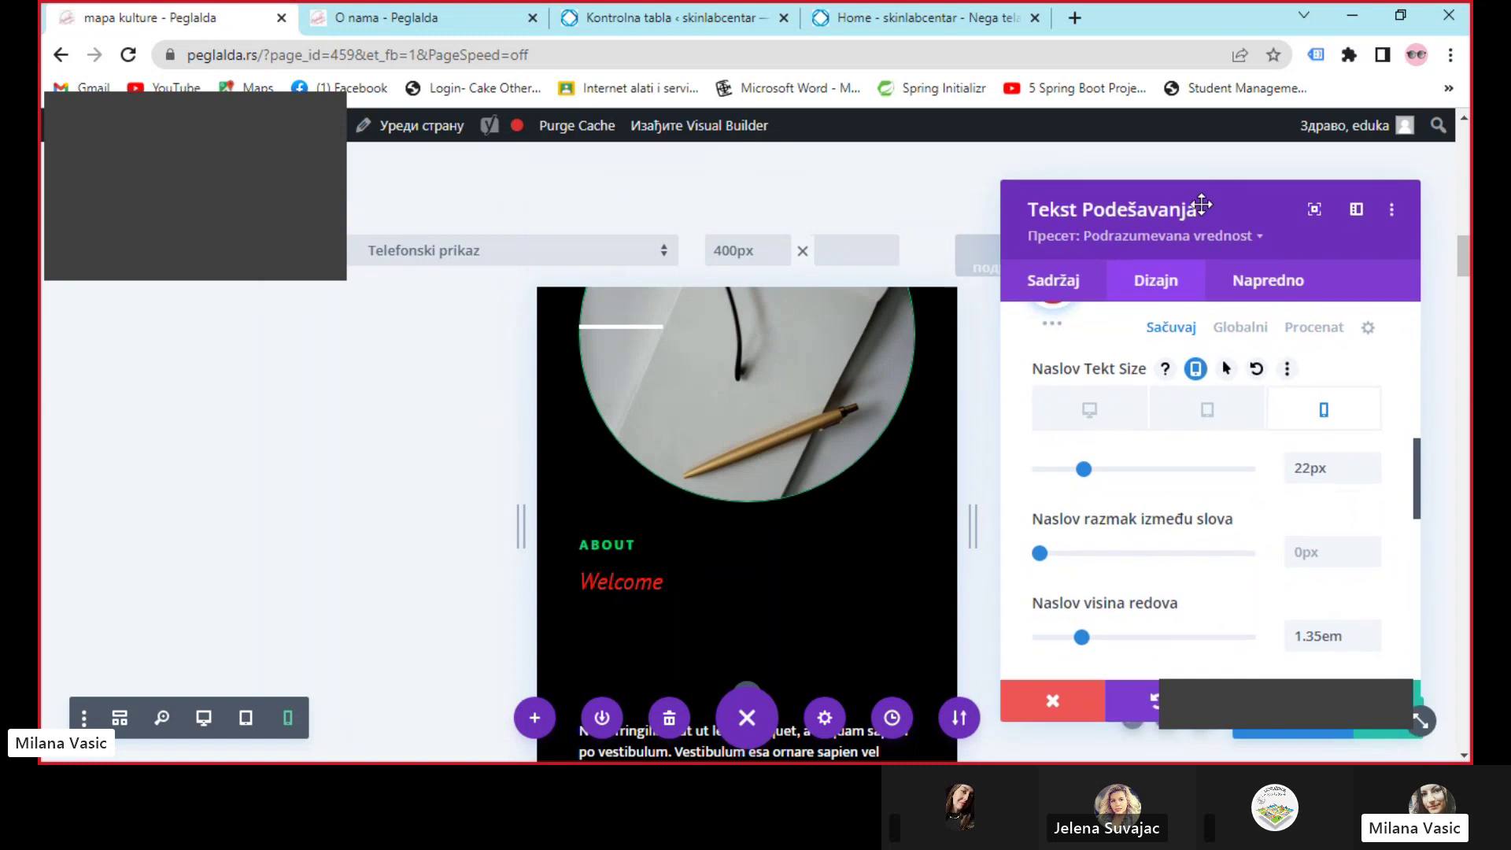
pyautogui.scroll(-2, 840, 522)
pyautogui.click(650, 478)
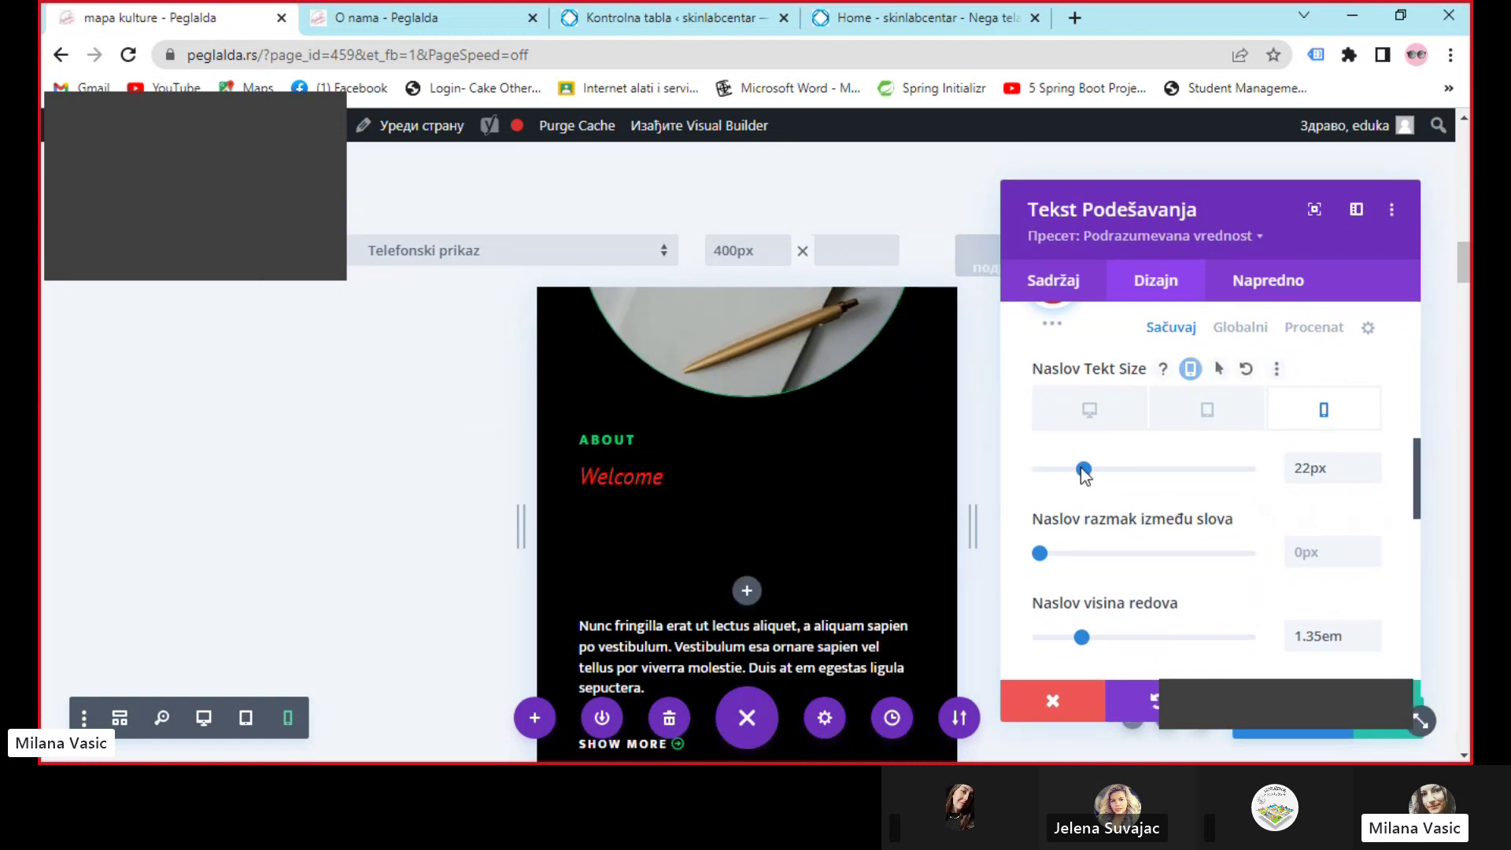
pyautogui.moveTo(1079, 466); pyautogui.dragTo(1159, 477)
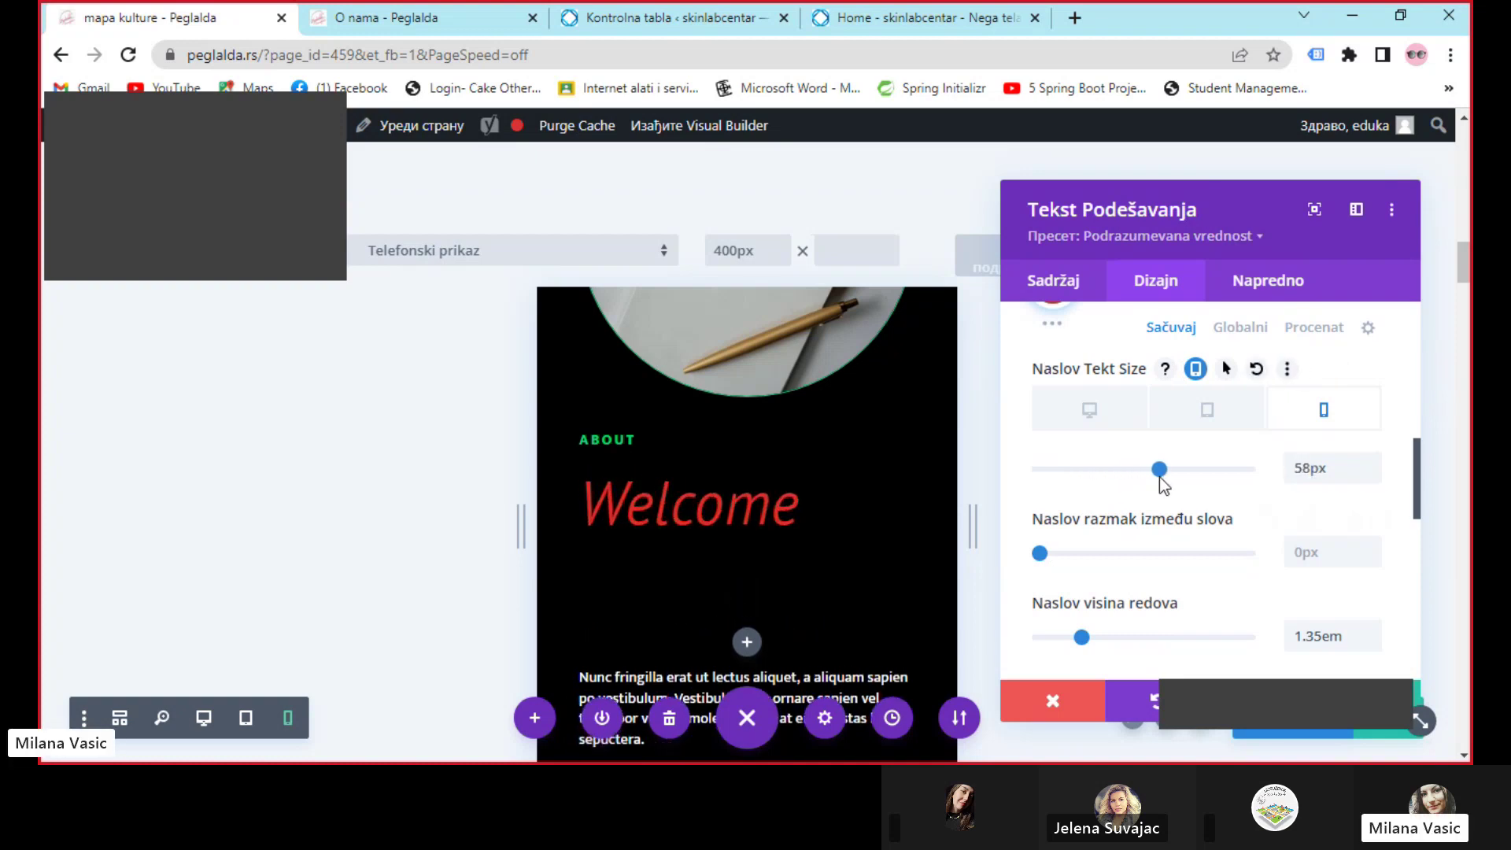
# Return to the desktop text size settings and bring the Welcome heading into view beside the settings window
pyautogui.click(1089, 411)
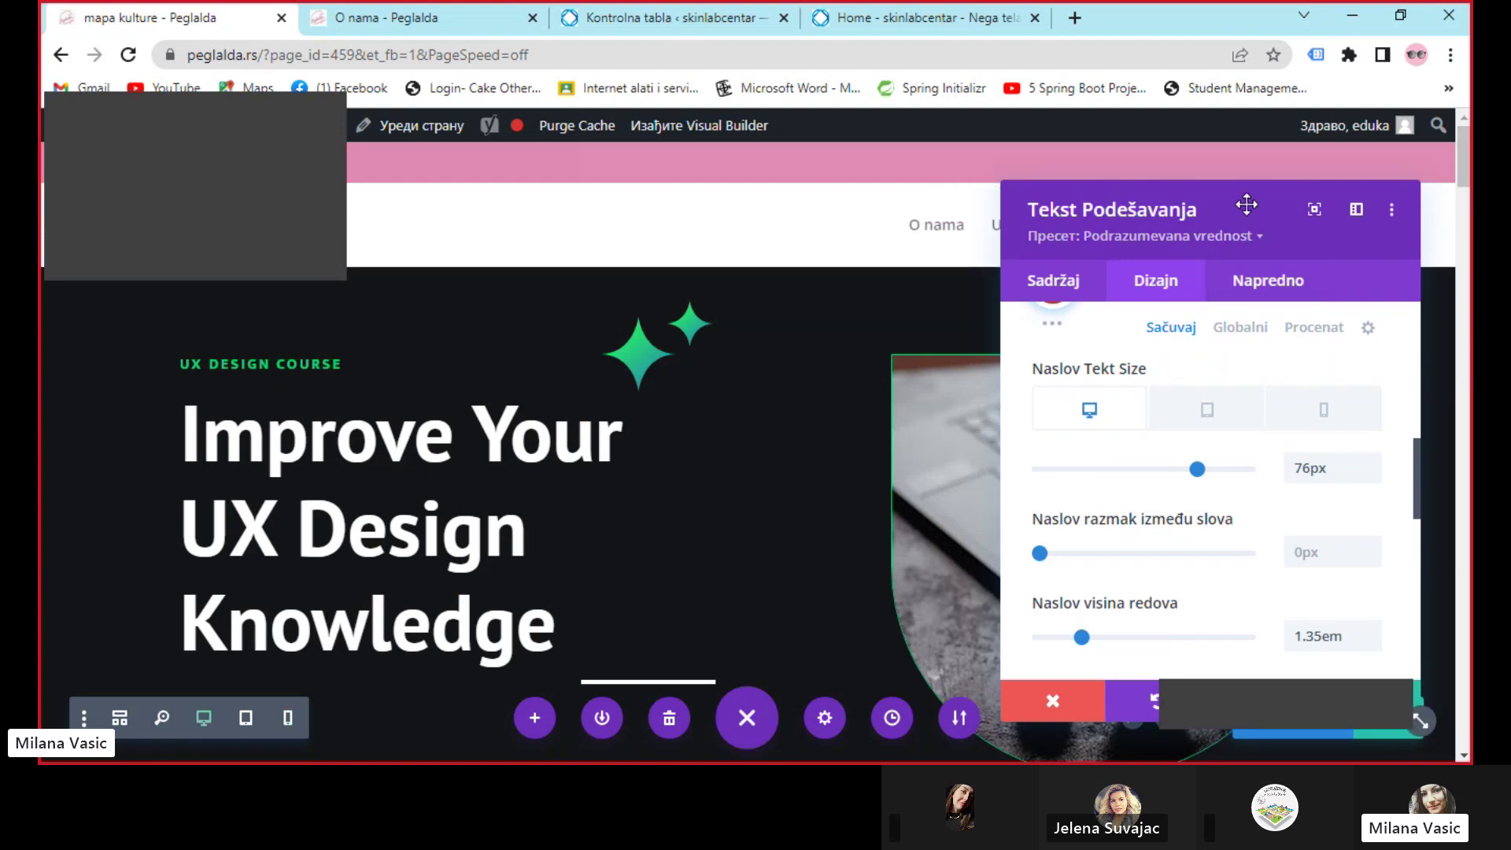
pyautogui.moveTo(1247, 205); pyautogui.dragTo(650, 230)
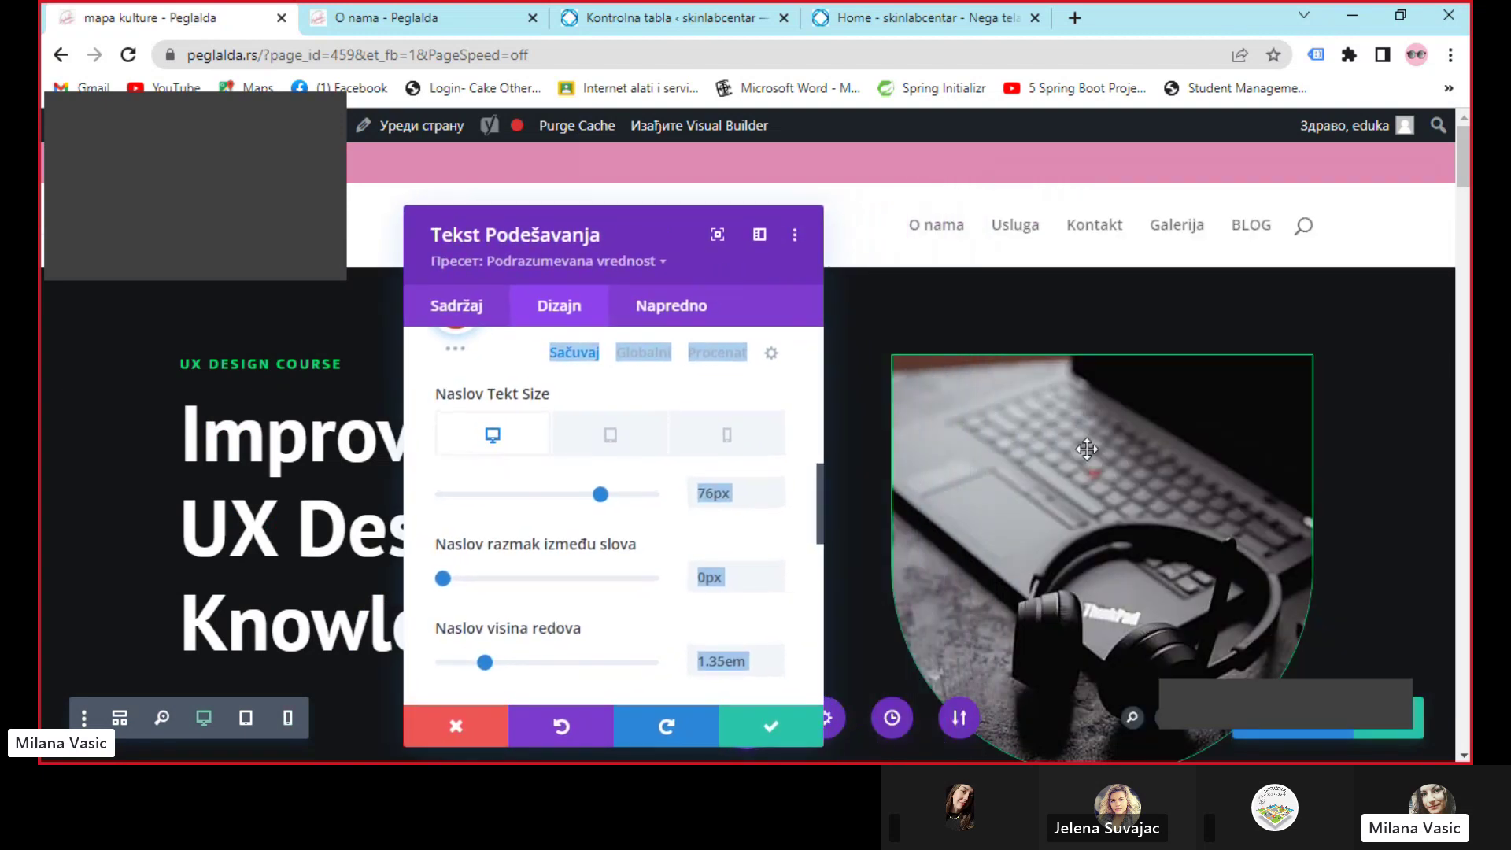
pyautogui.scroll(-10, 1087, 448)
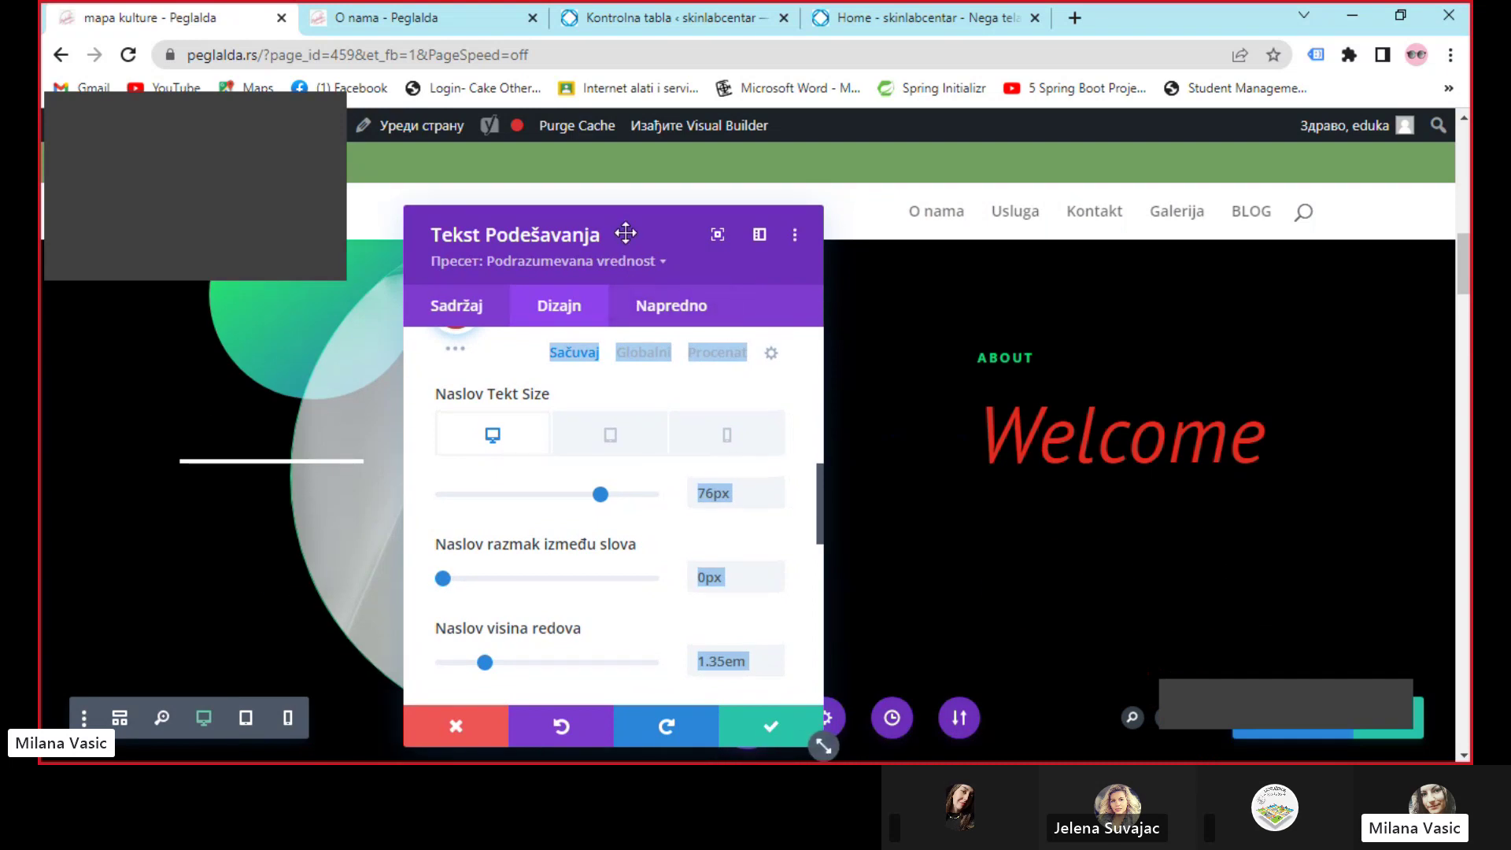
pyautogui.click(781, 461)
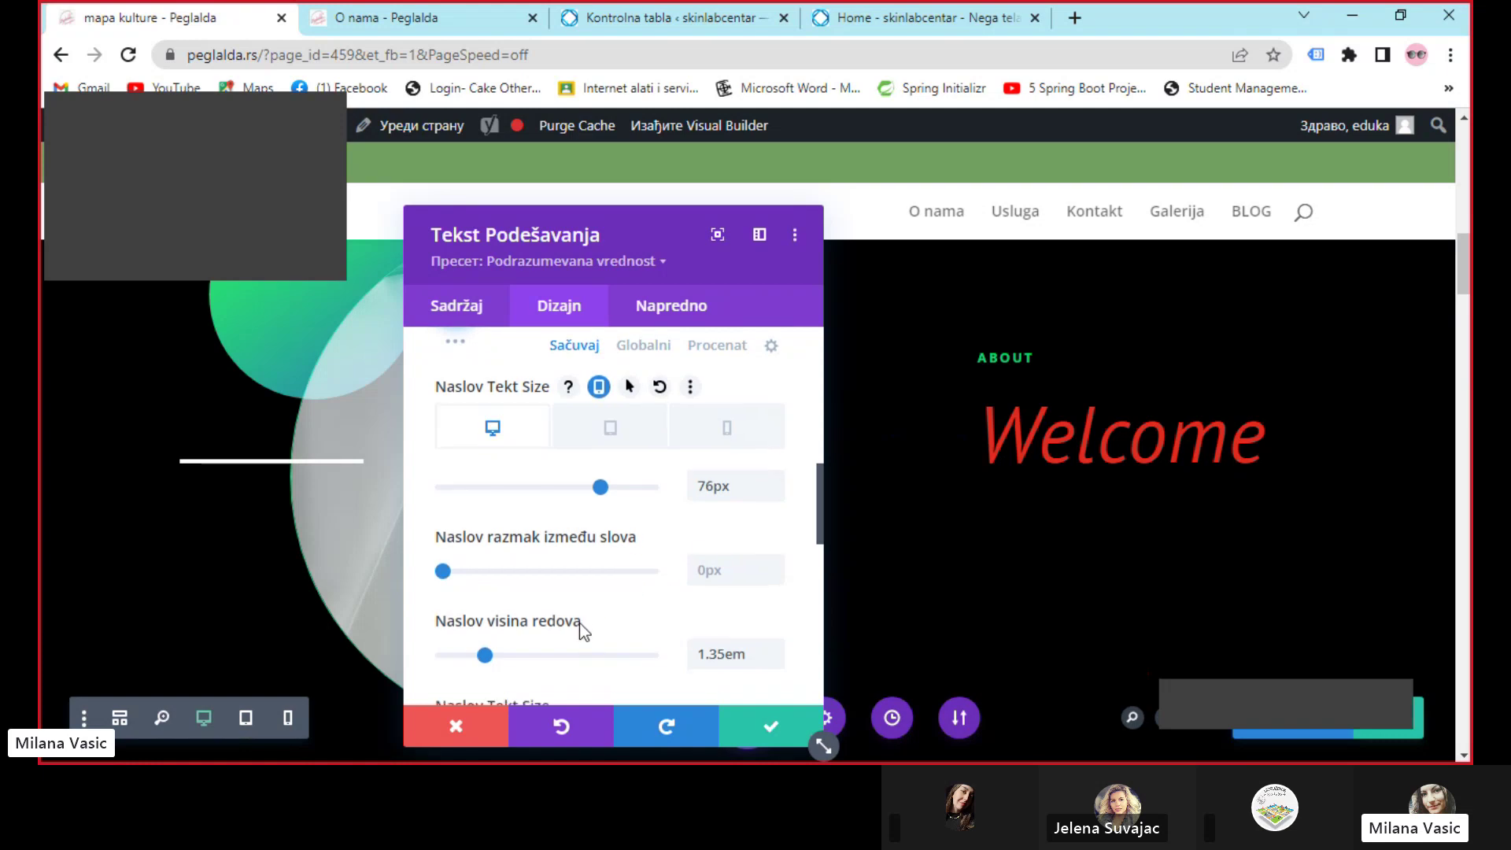
# Give the Welcome heading the hard-edged text shadow preset that falls straight down, and color the shadow red (#e02b20)
pyautogui.scroll(-4, 579, 621)
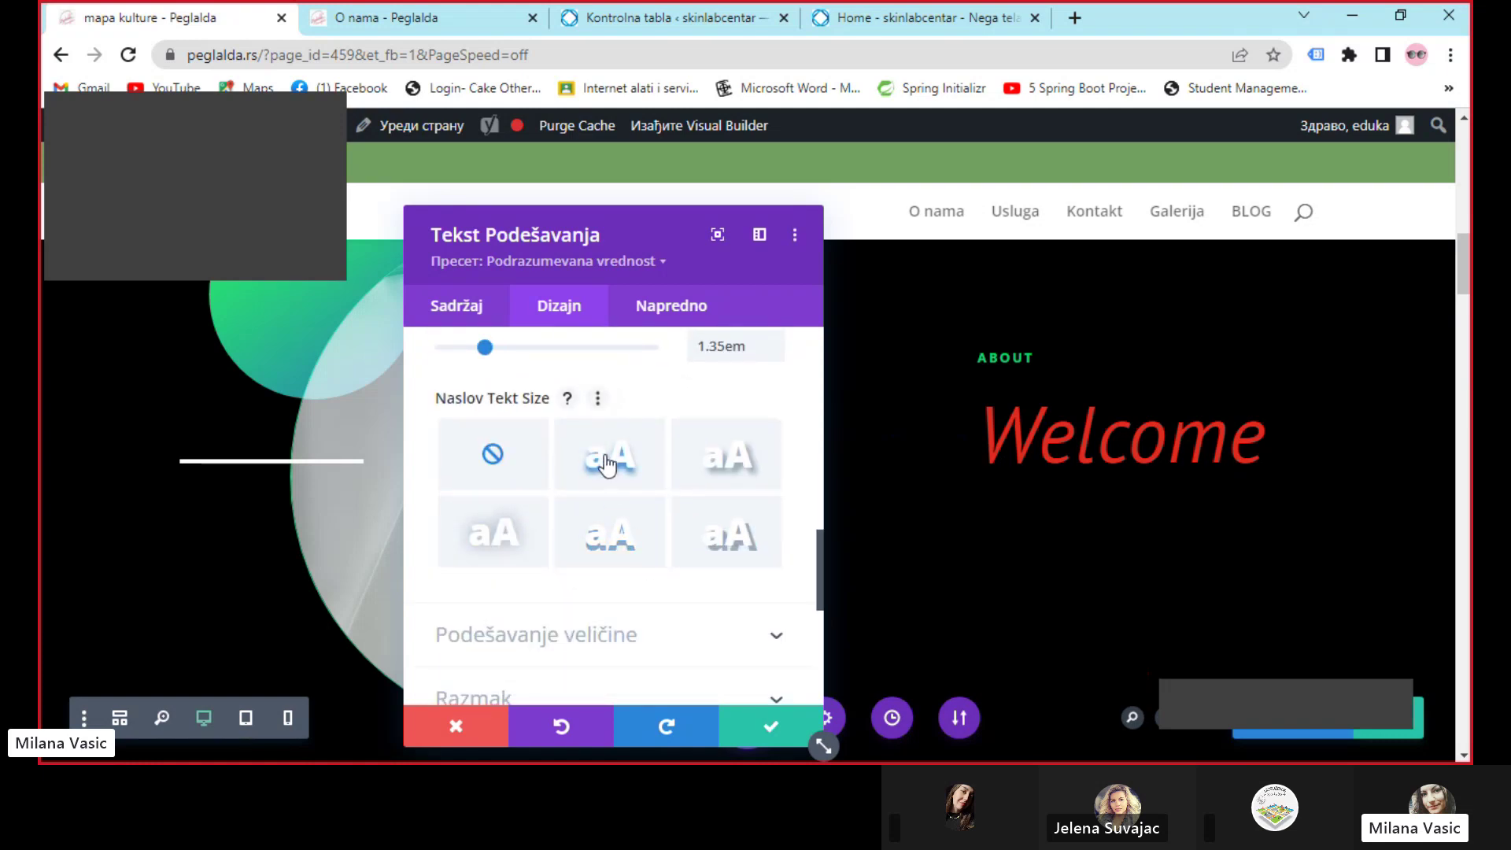
pyautogui.click(489, 529)
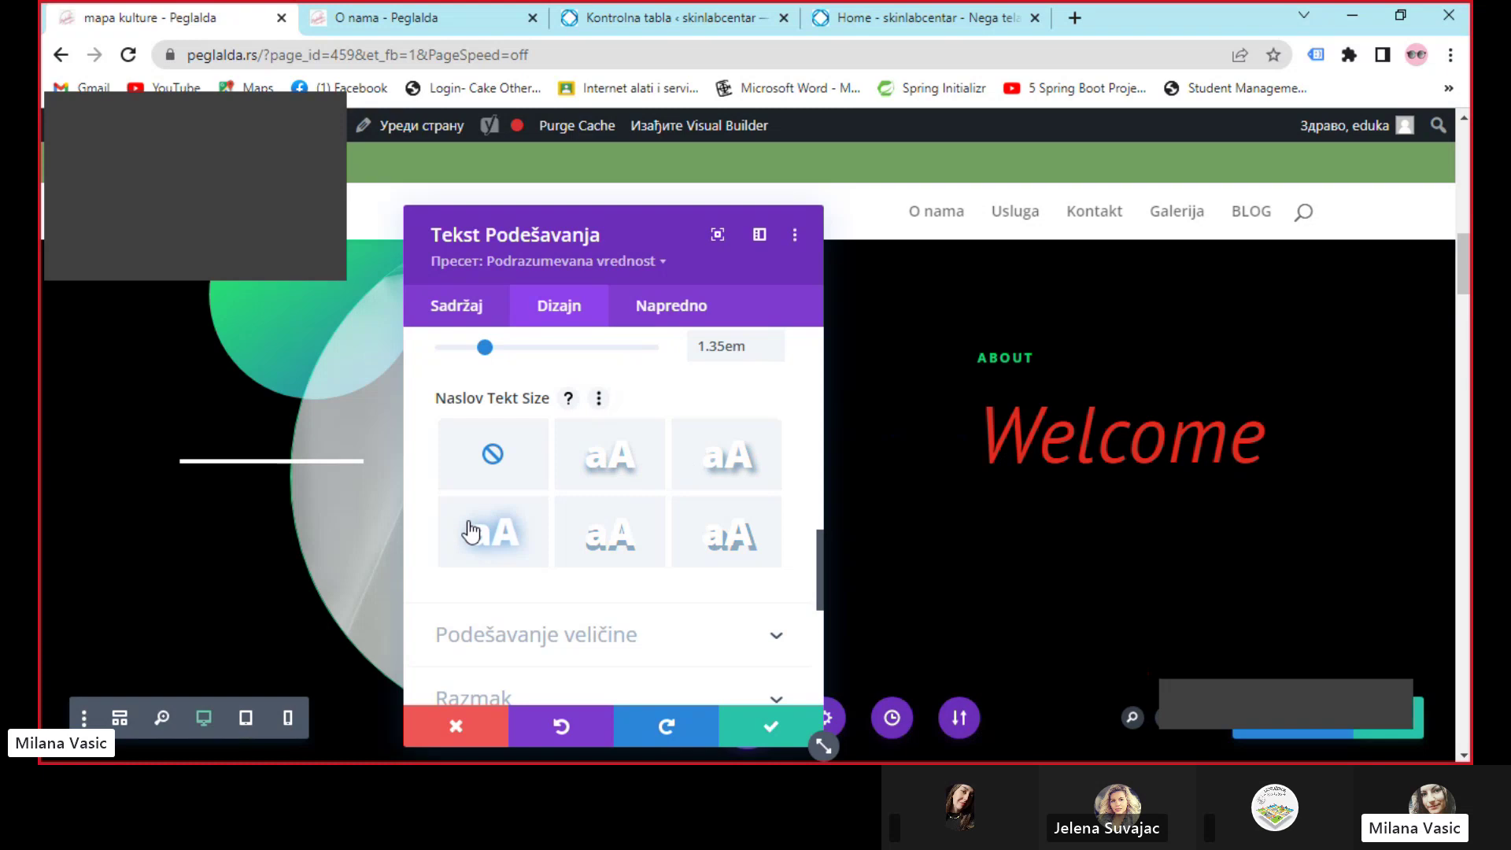
pyautogui.click(717, 464)
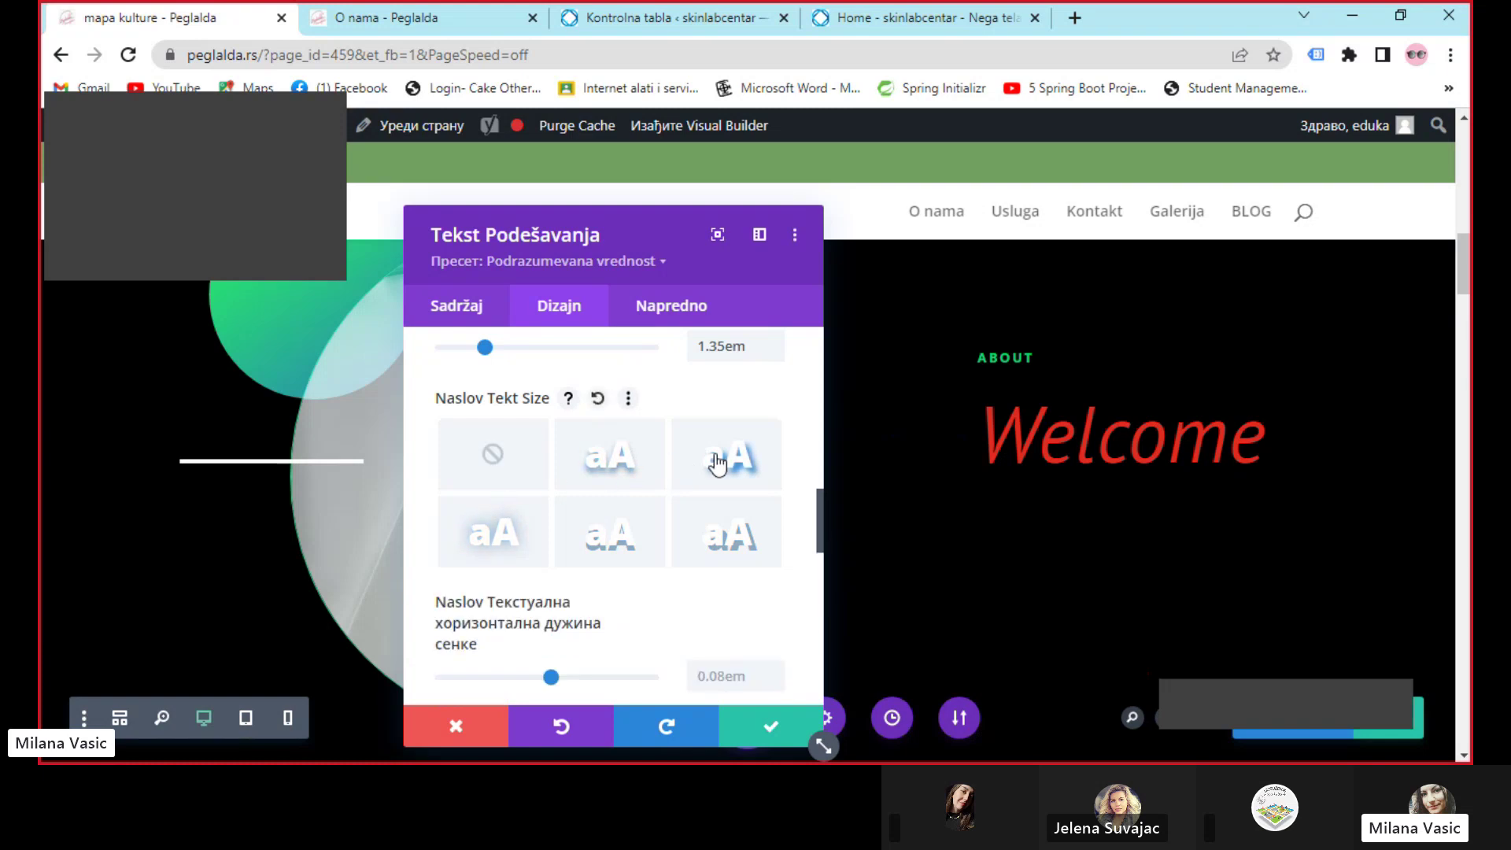
pyautogui.click(607, 461)
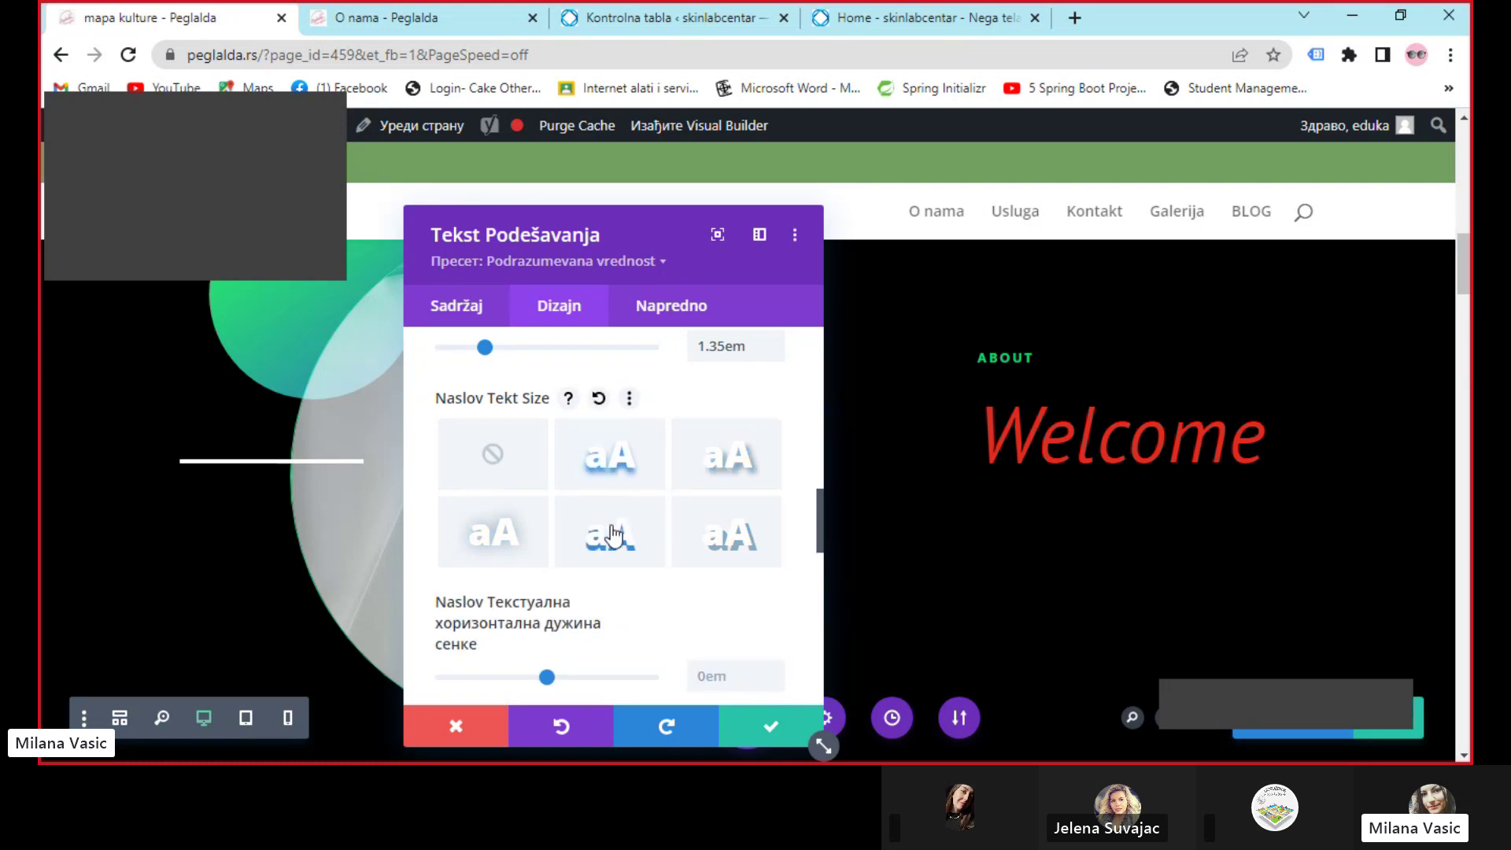
pyautogui.scroll(-4, 604, 582)
pyautogui.click(575, 663)
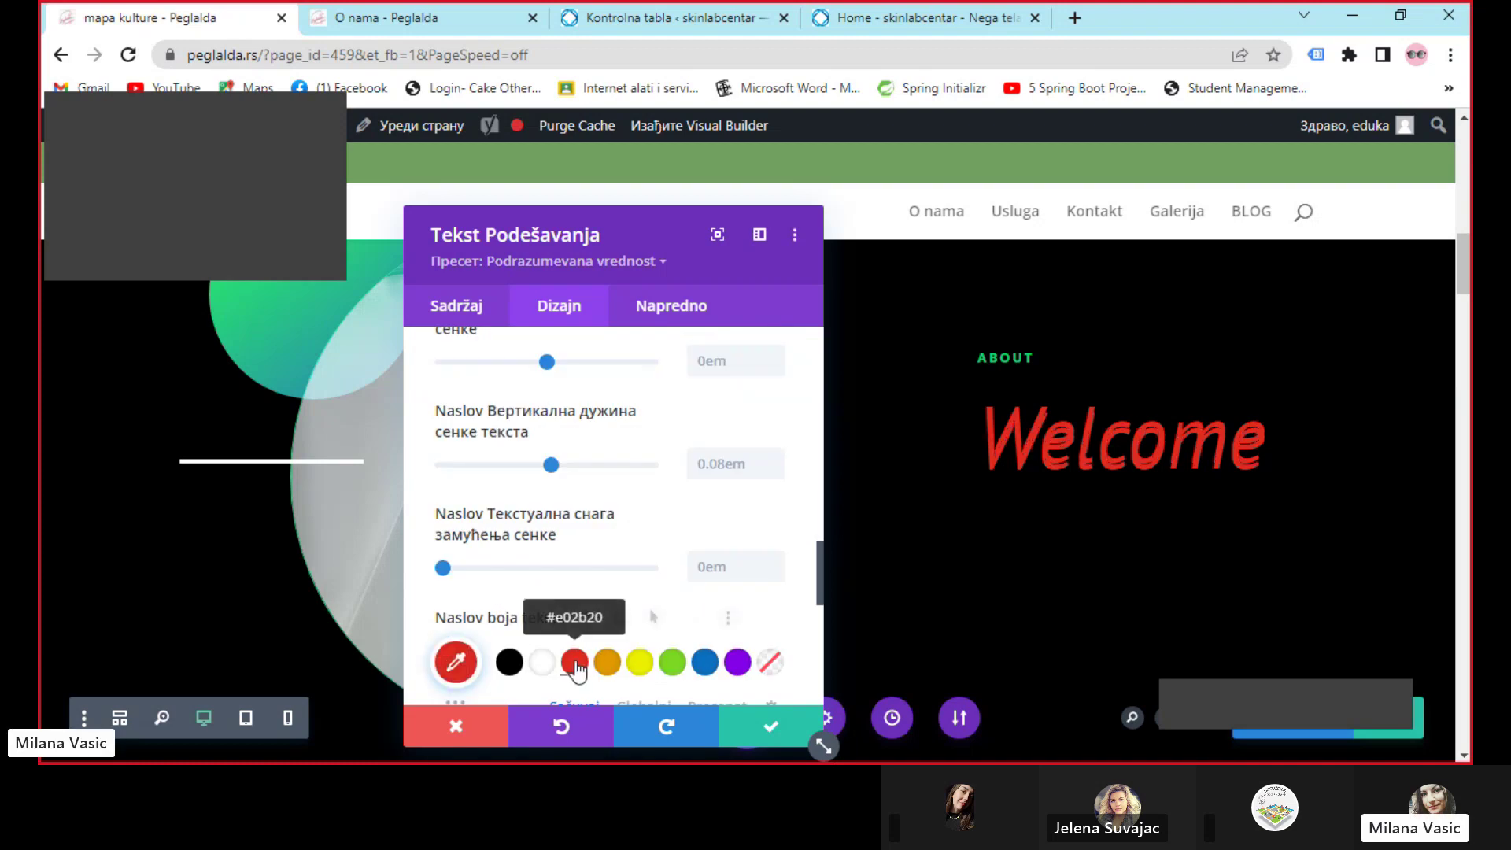
# Try scaling the Welcome heading up to 184% in the transform settings
pyautogui.scroll(-3, 663, 584)
pyautogui.scroll(-1, 663, 584)
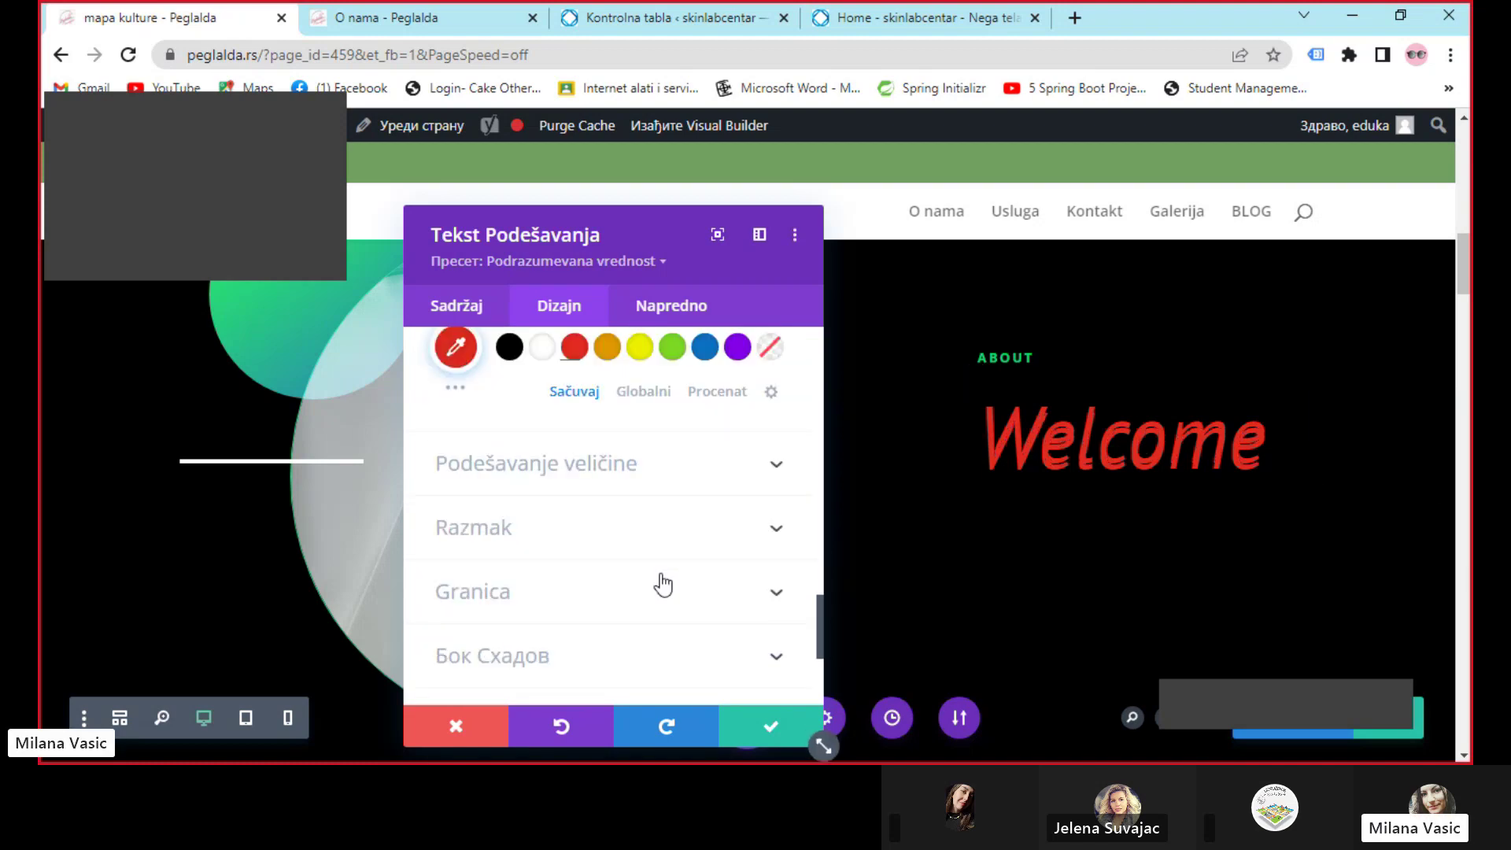
pyautogui.scroll(-3, 663, 584)
pyautogui.scroll(3, 671, 580)
pyautogui.scroll(-3, 580, 621)
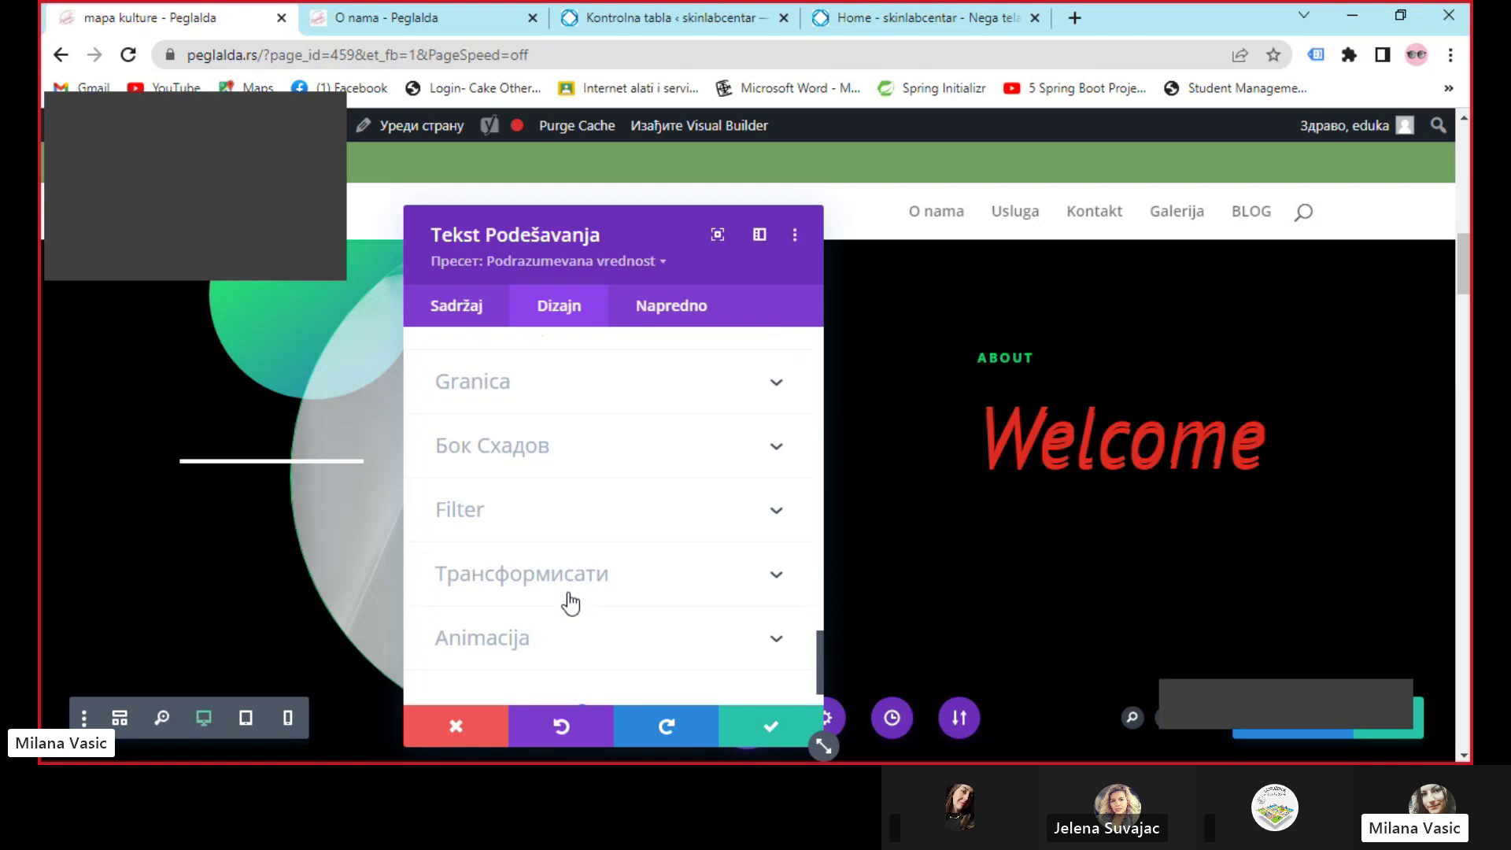
pyautogui.click(532, 583)
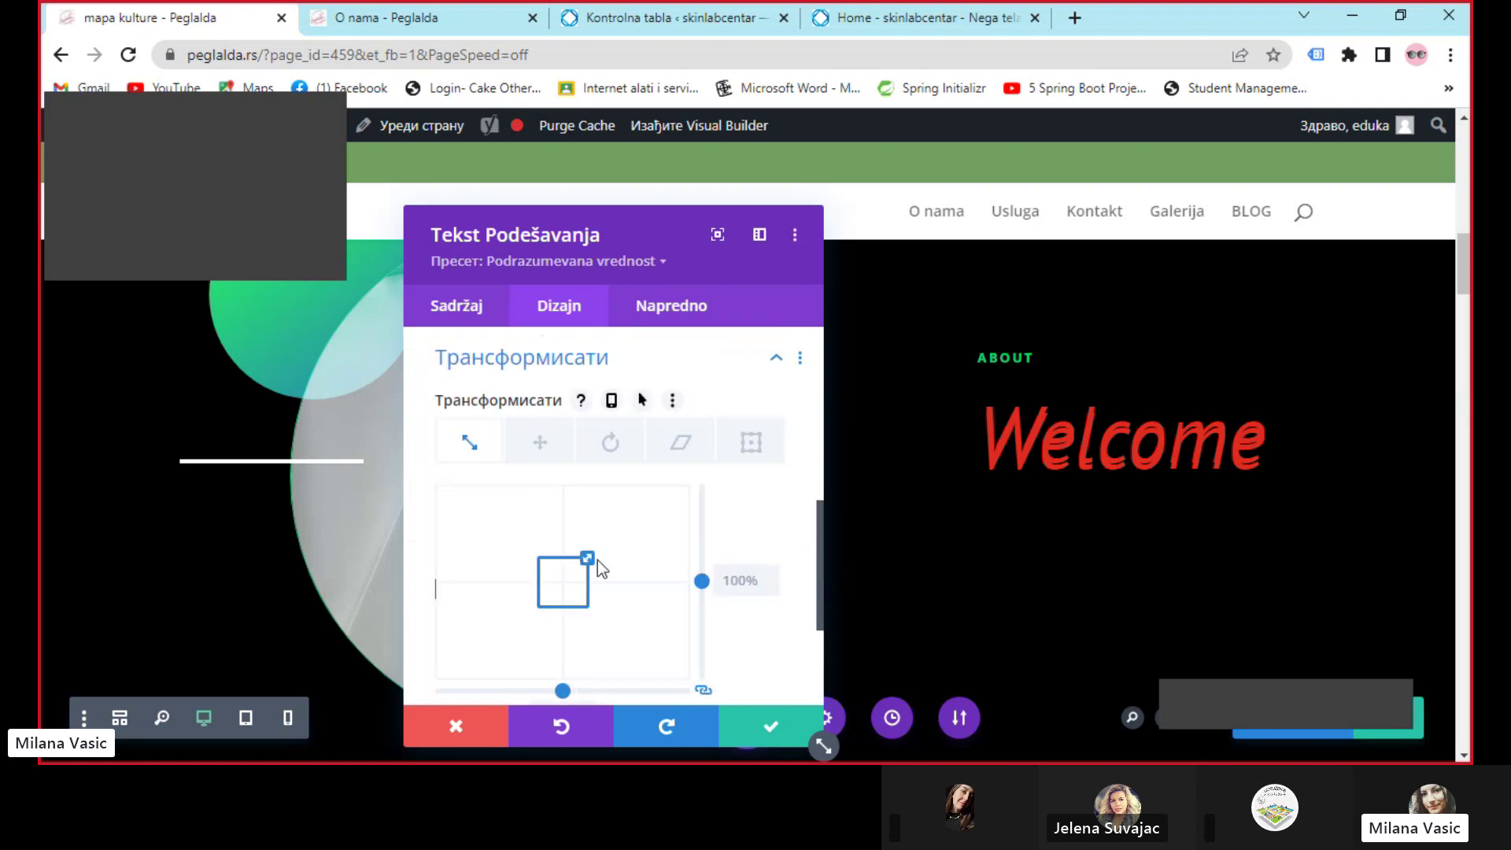
pyautogui.moveTo(586, 558); pyautogui.dragTo(609, 537)
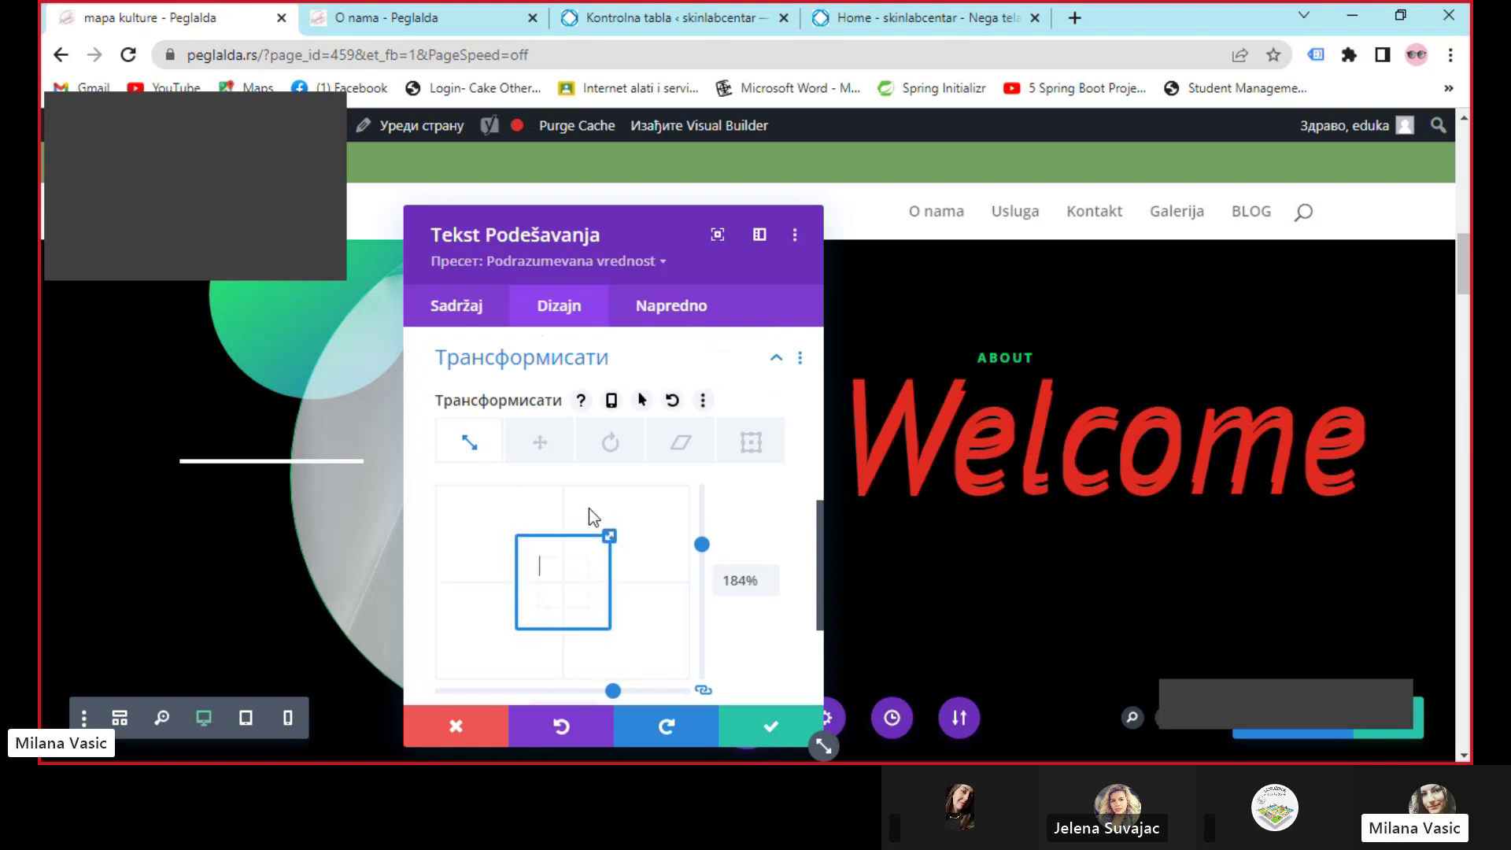
# Shift the Welcome heading's position with the translate transform and save the text module settings
pyautogui.click(540, 444)
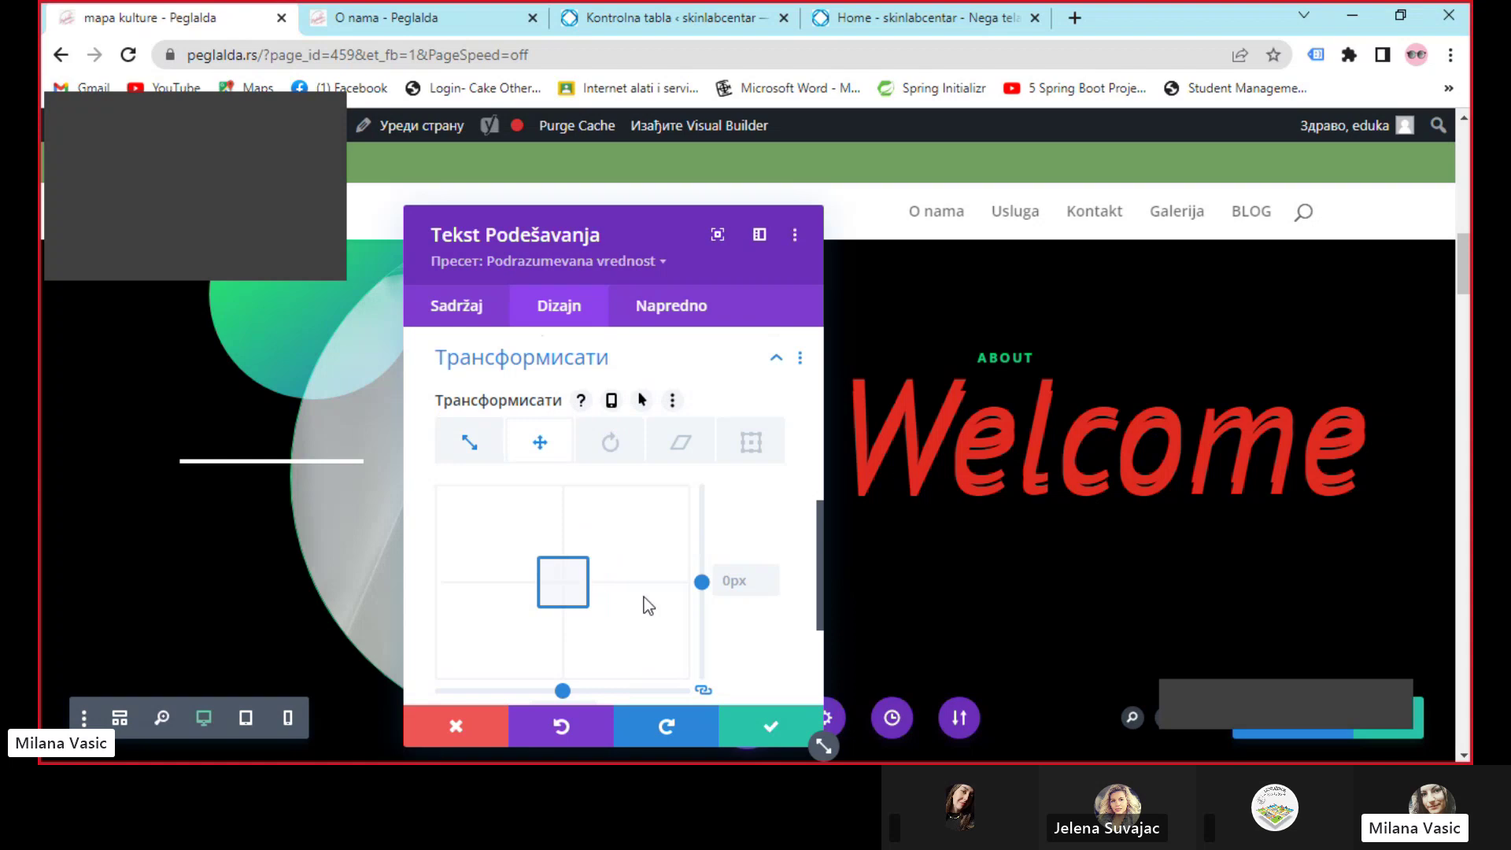
pyautogui.moveTo(704, 584)
pyautogui.mouseDown()
pyautogui.moveTo(705, 555)
pyautogui.moveTo(710, 589)
pyautogui.mouseUp()
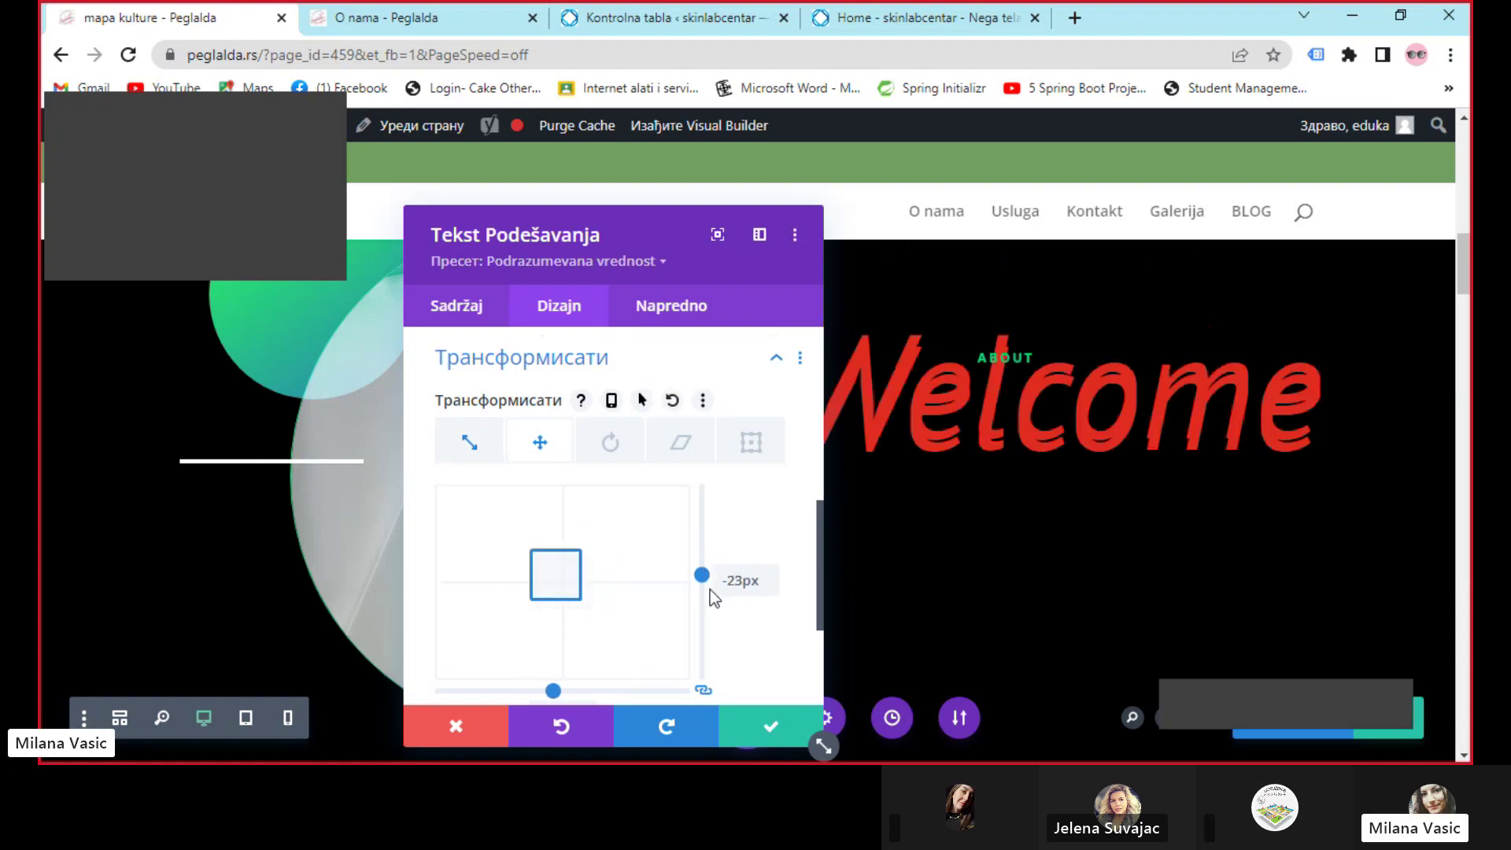
pyautogui.scroll(-3, 777, 614)
pyautogui.click(771, 723)
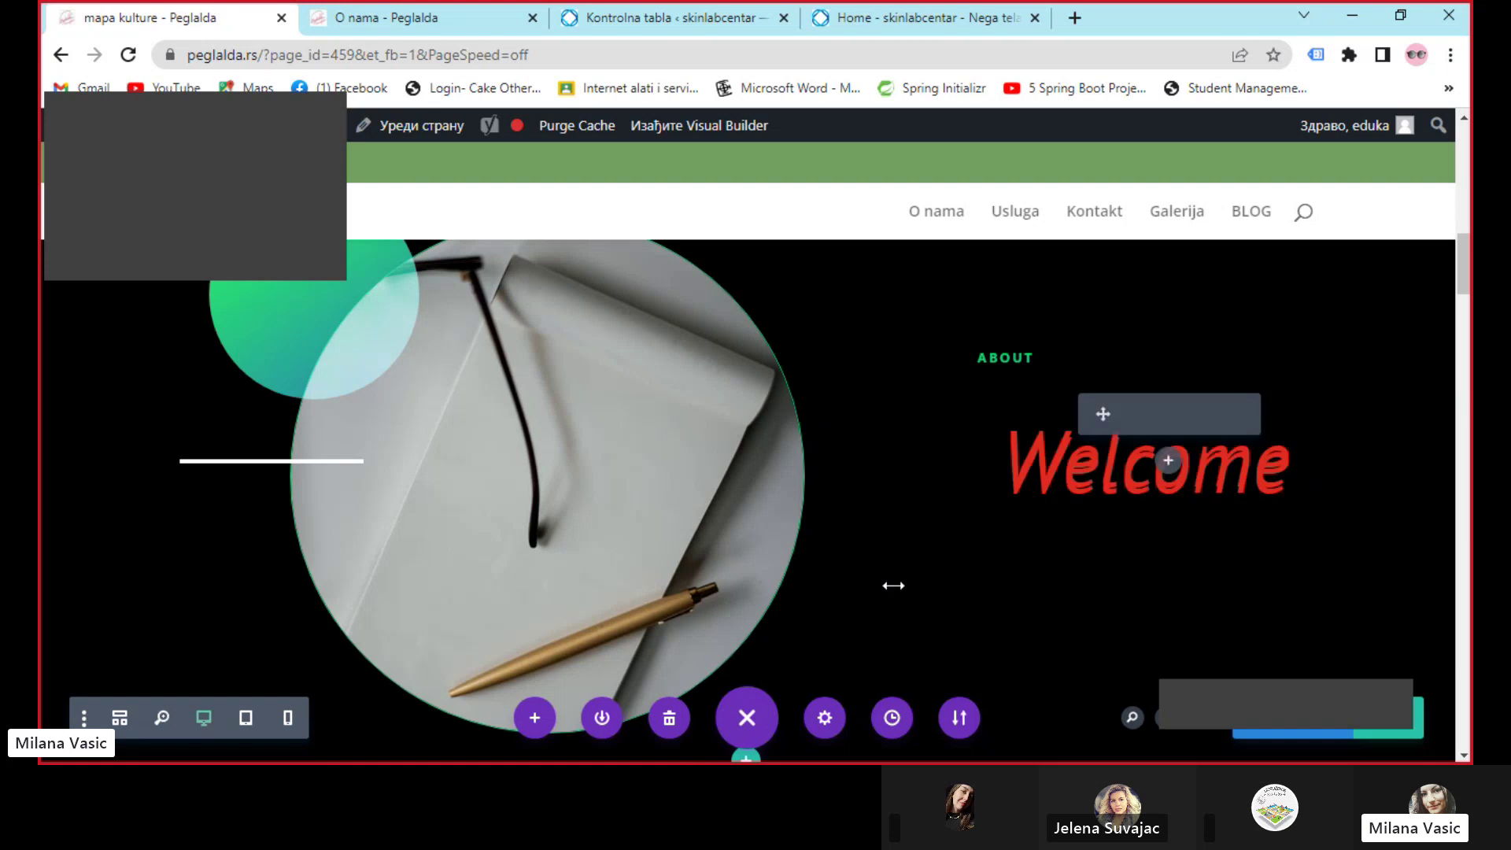
# Review the Features and Chapter 1 sections of the page and preview the layout in phone view
pyautogui.scroll(-5, 774, 588)
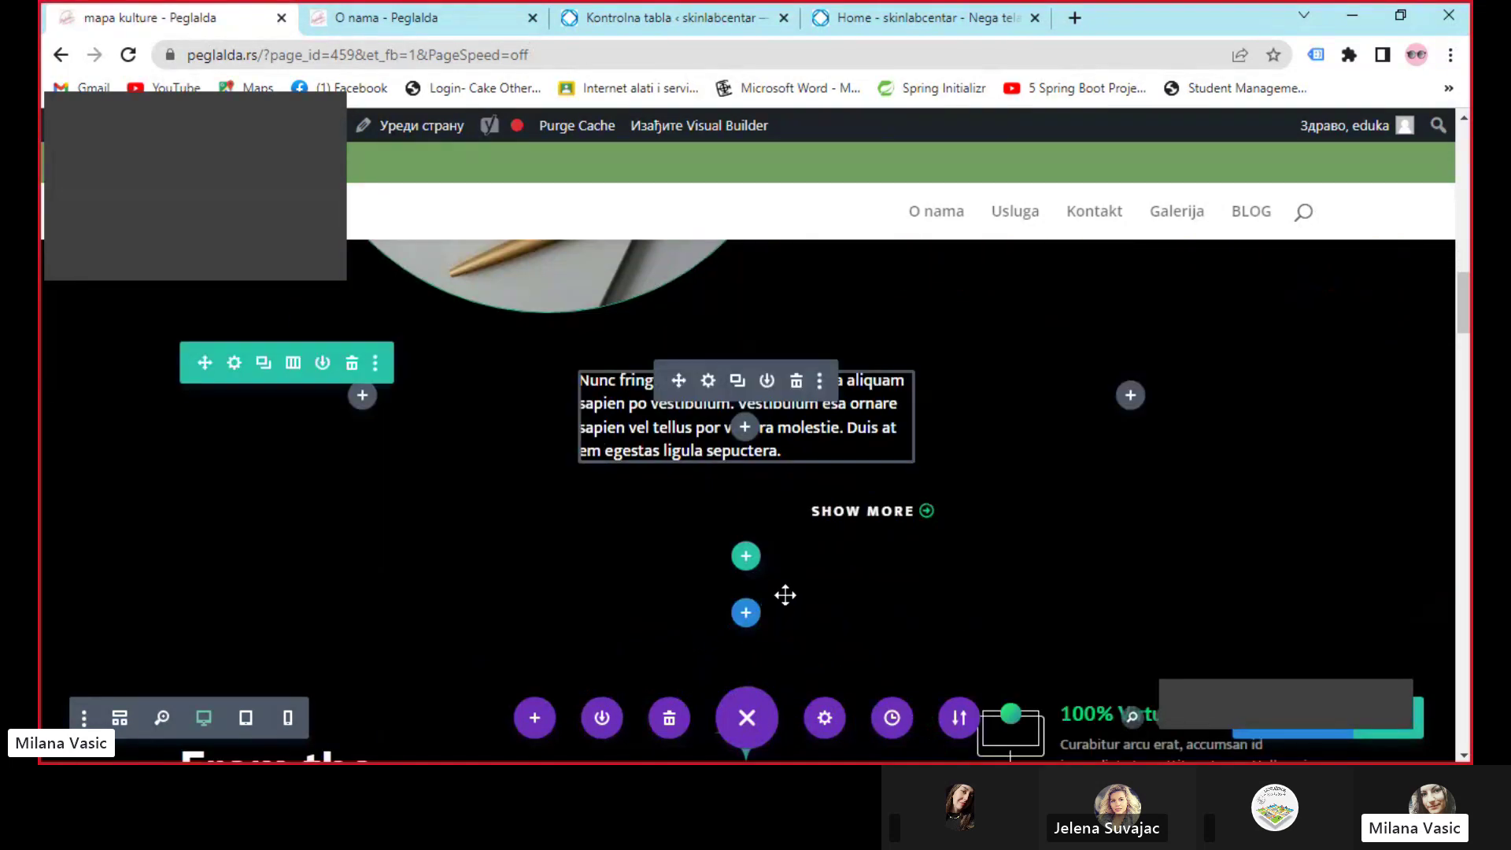
pyautogui.scroll(-7, 509, 567)
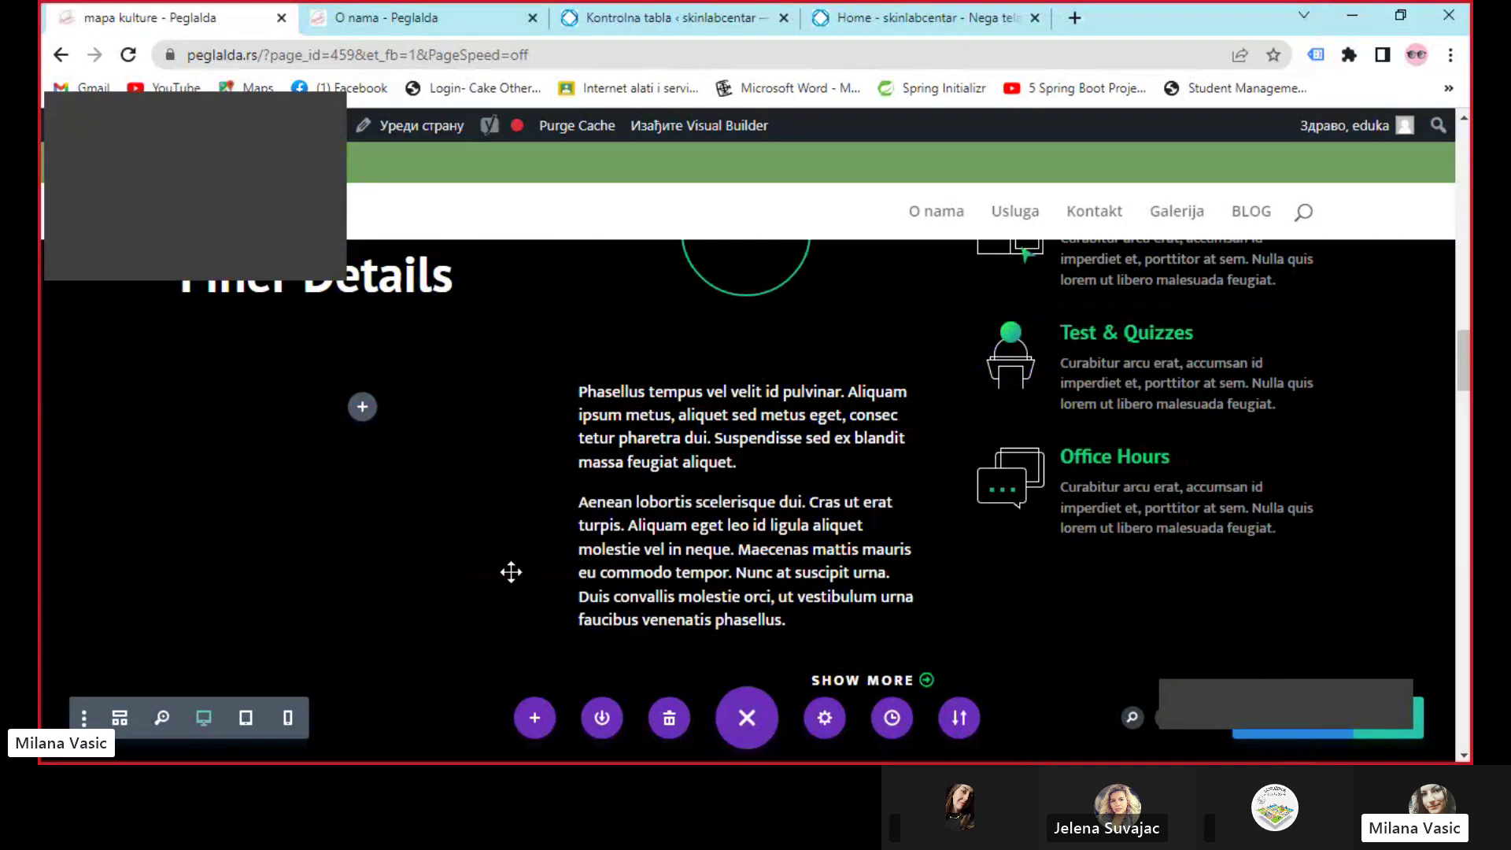
pyautogui.scroll(4, 510, 572)
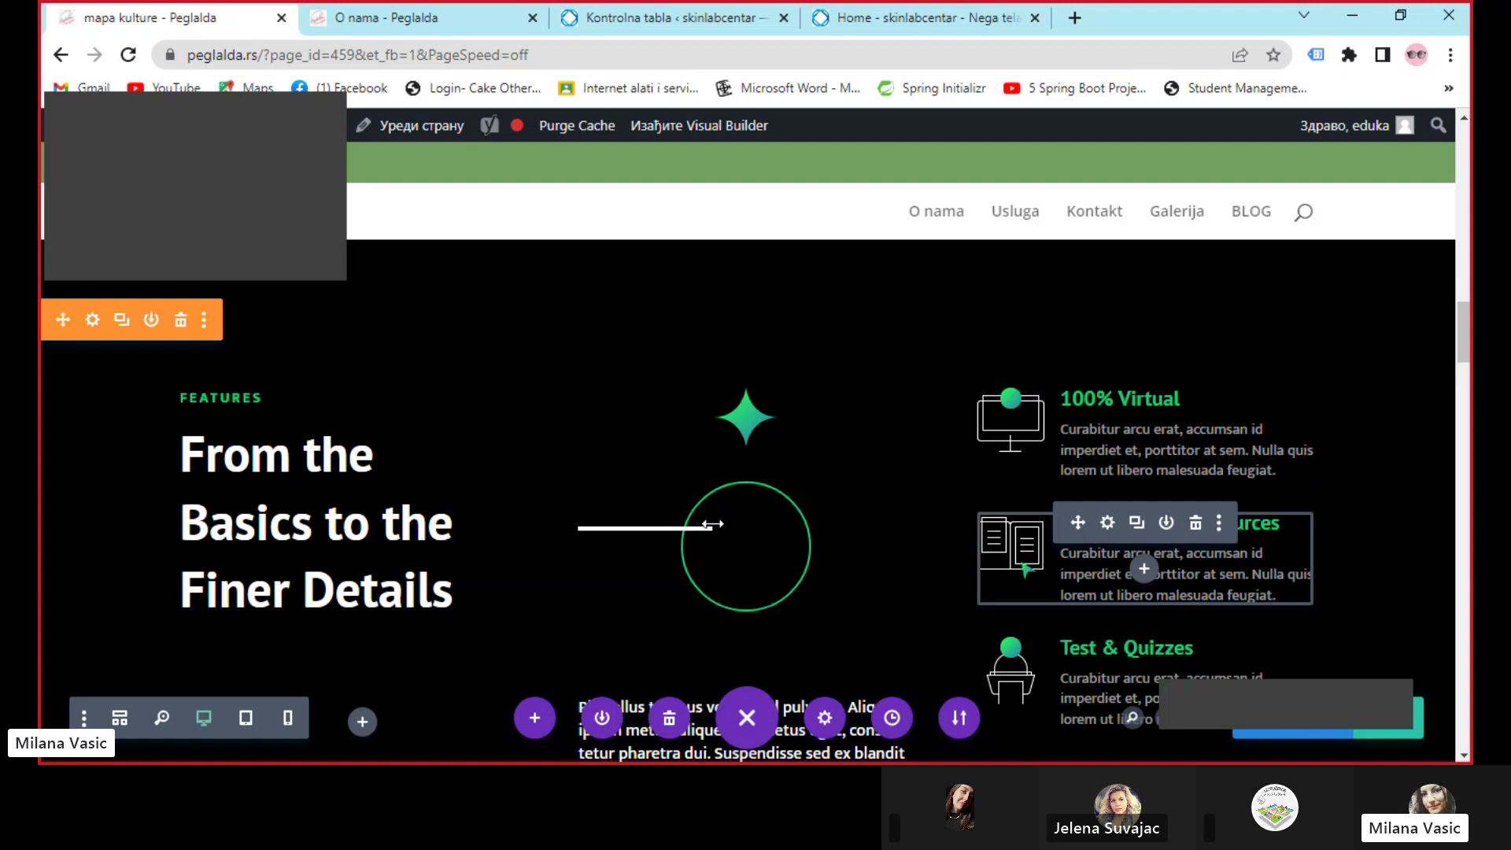
pyautogui.scroll(-10, 677, 551)
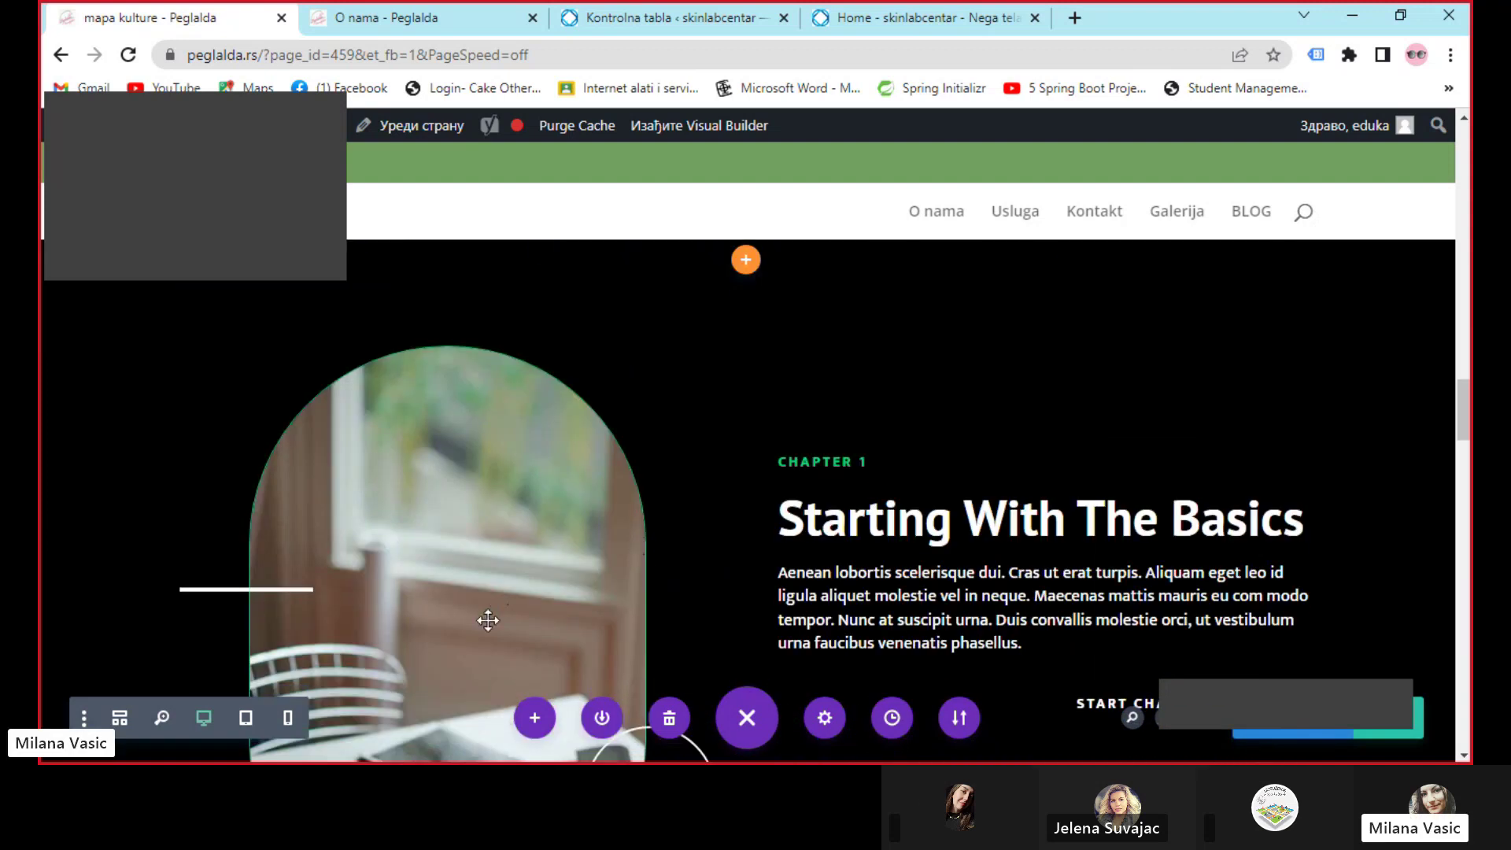
pyautogui.click(748, 716)
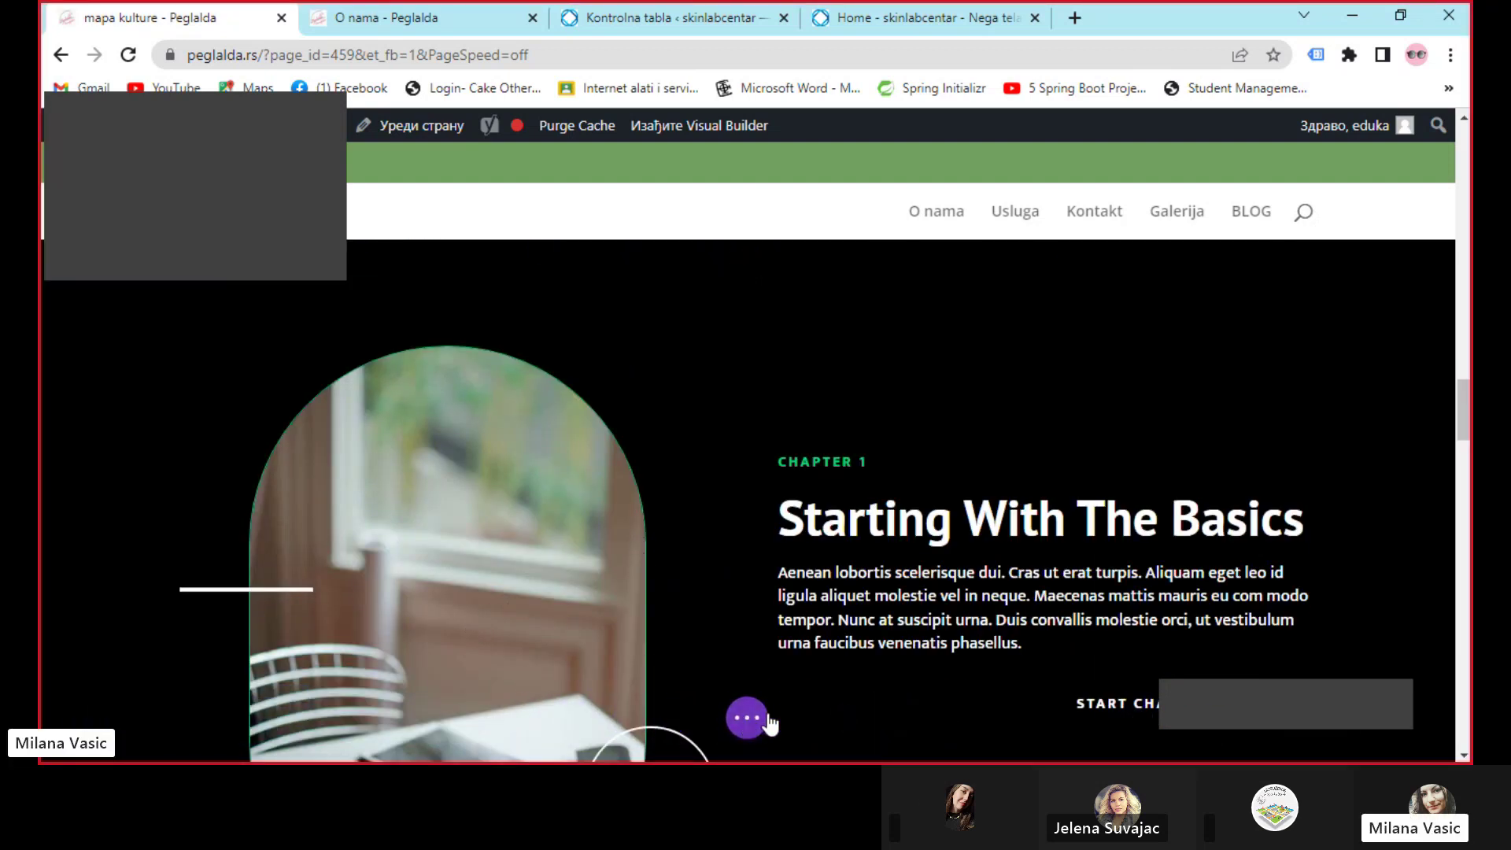
pyautogui.click(747, 718)
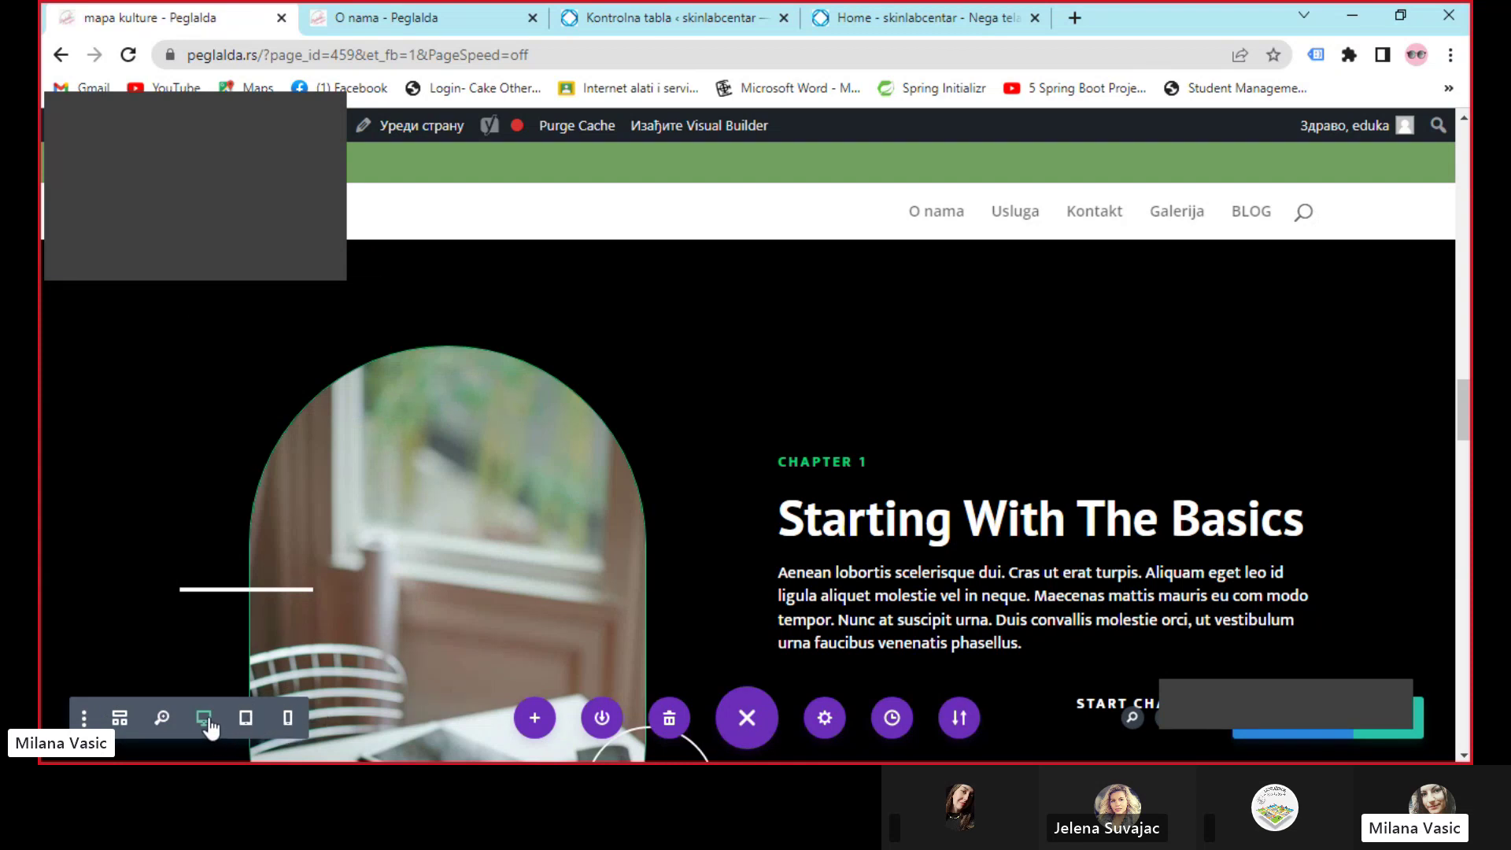
pyautogui.click(287, 719)
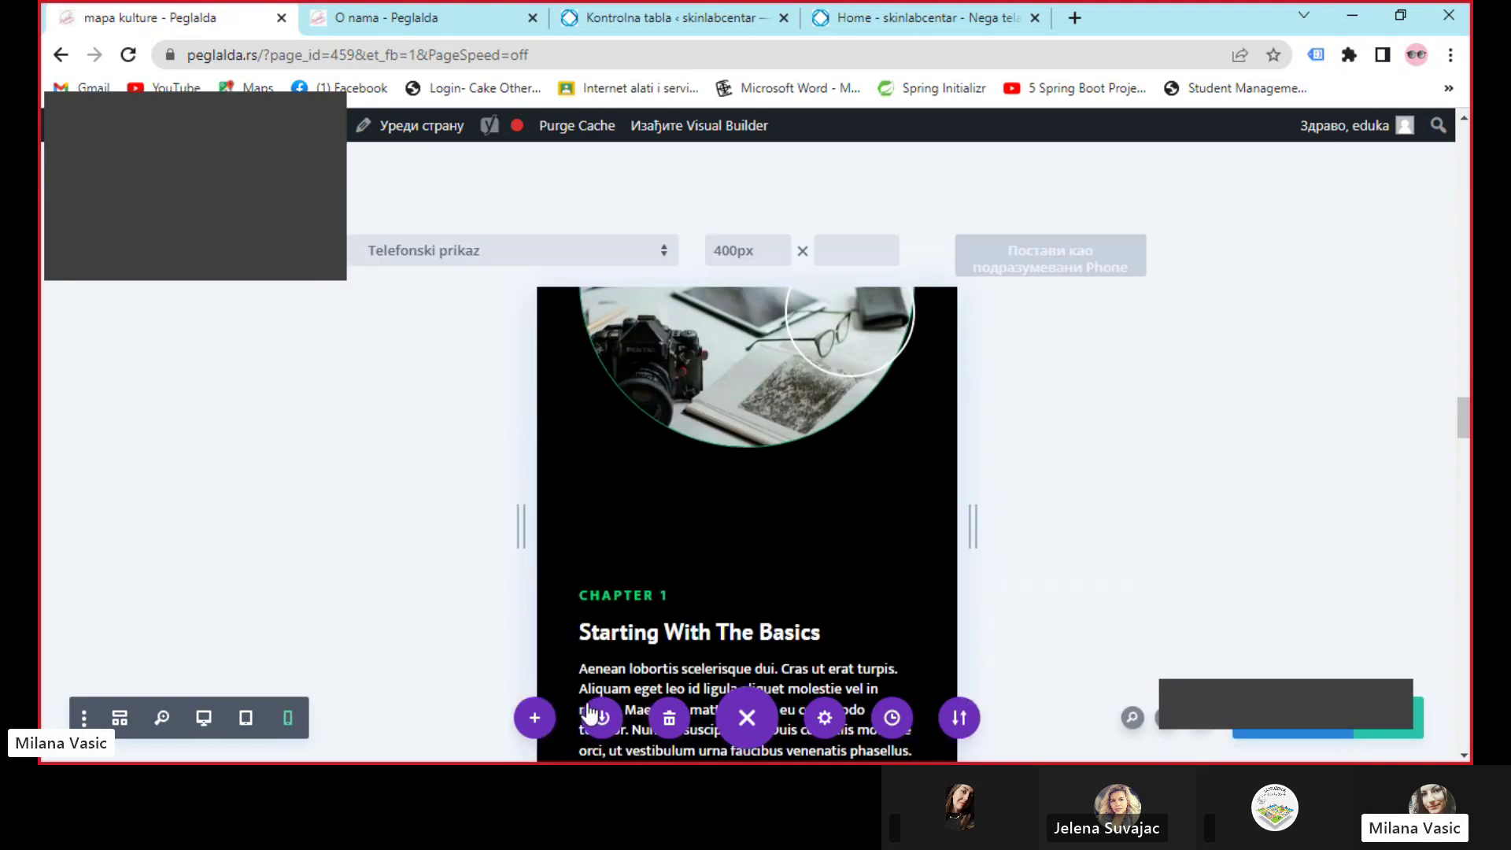
# Review the remaining chapter and blog sections in phone view, and return the page preview to desktop view
pyautogui.scroll(-15, 720, 622)
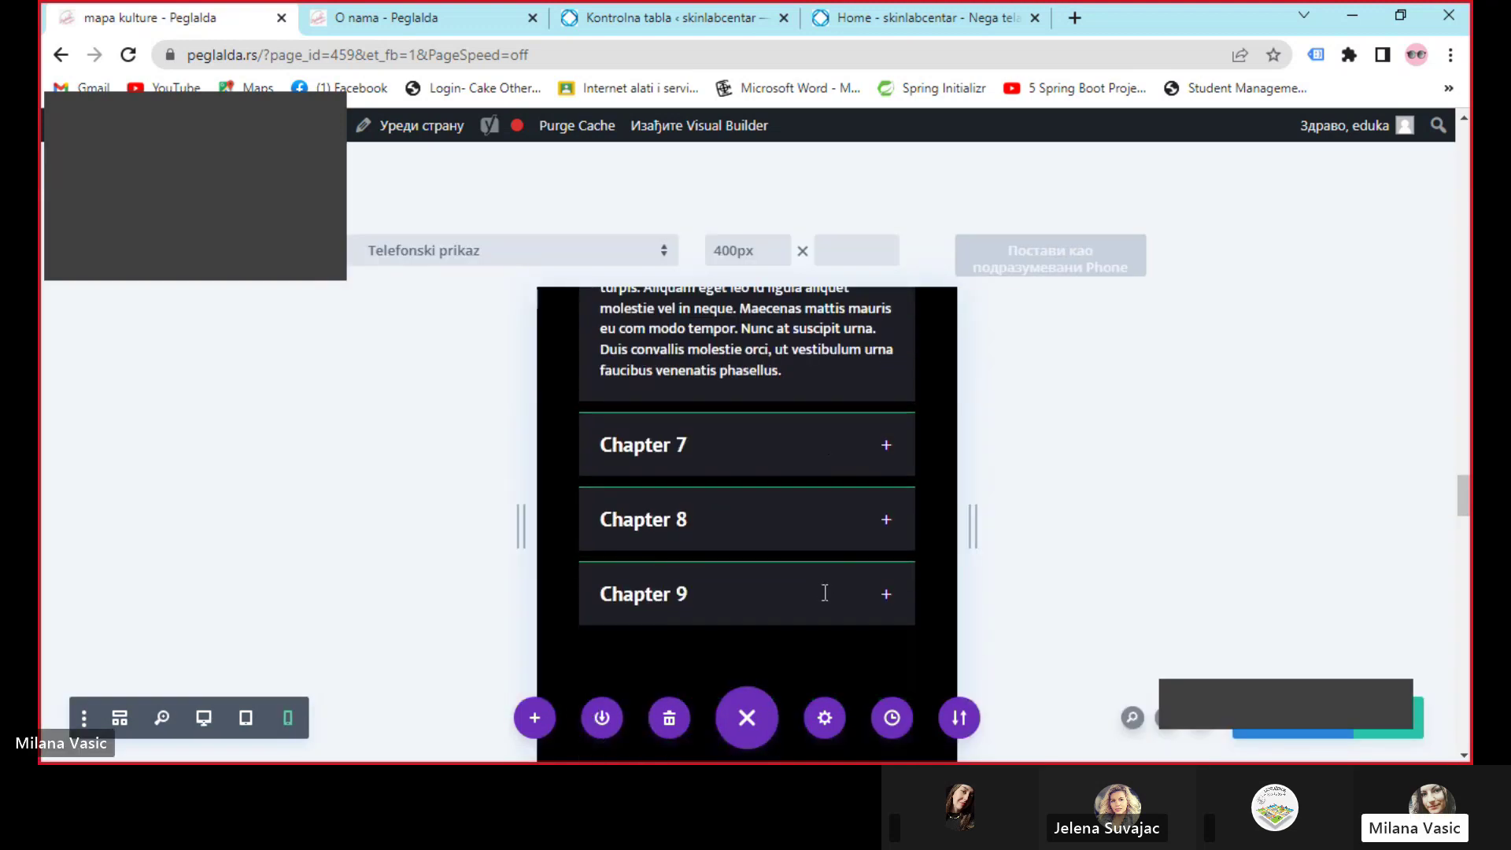
pyautogui.scroll(-8, 827, 605)
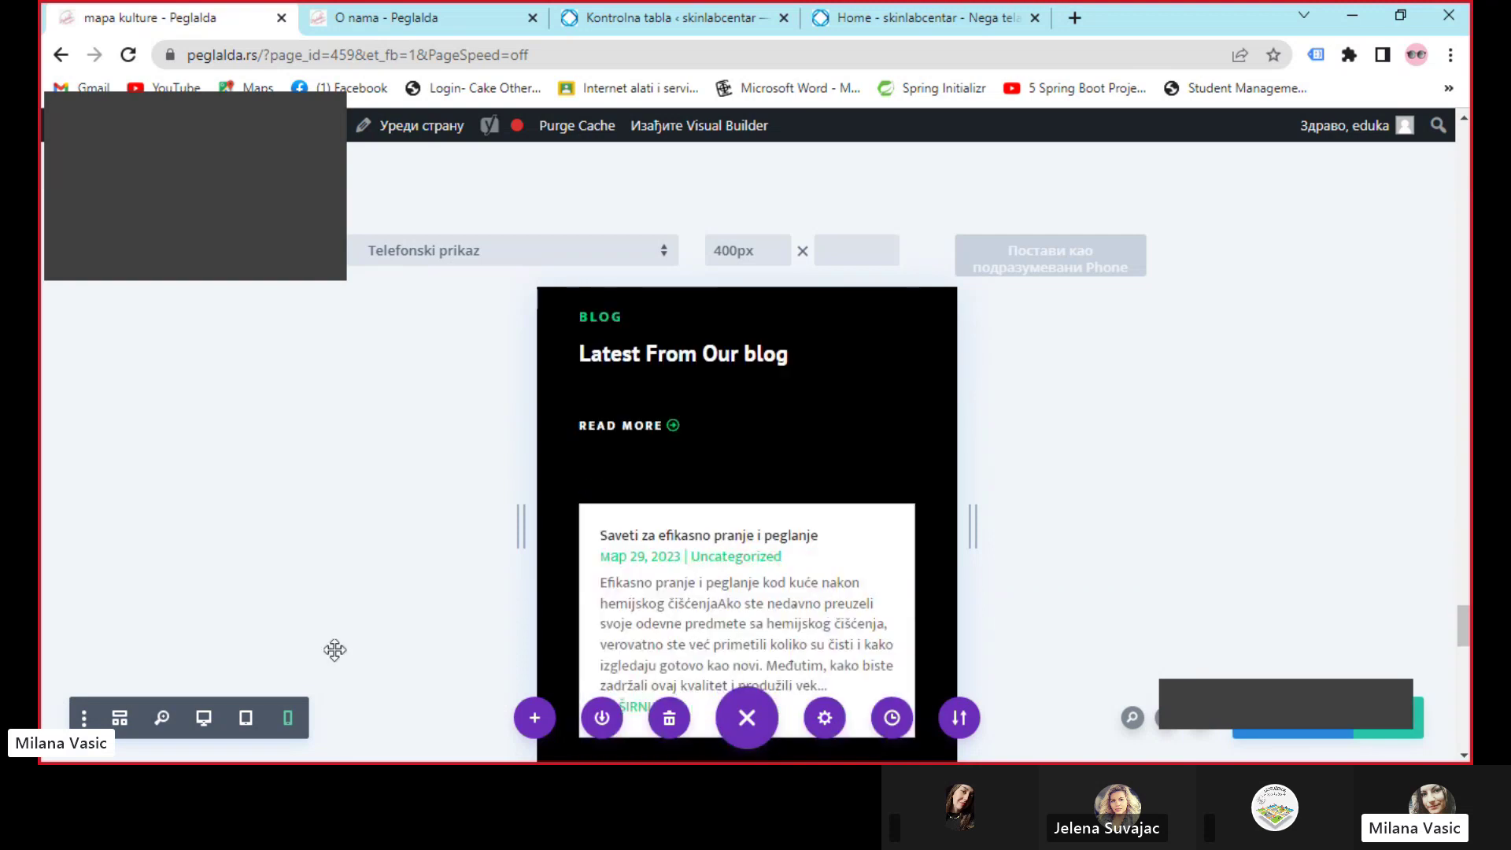
pyautogui.click(205, 720)
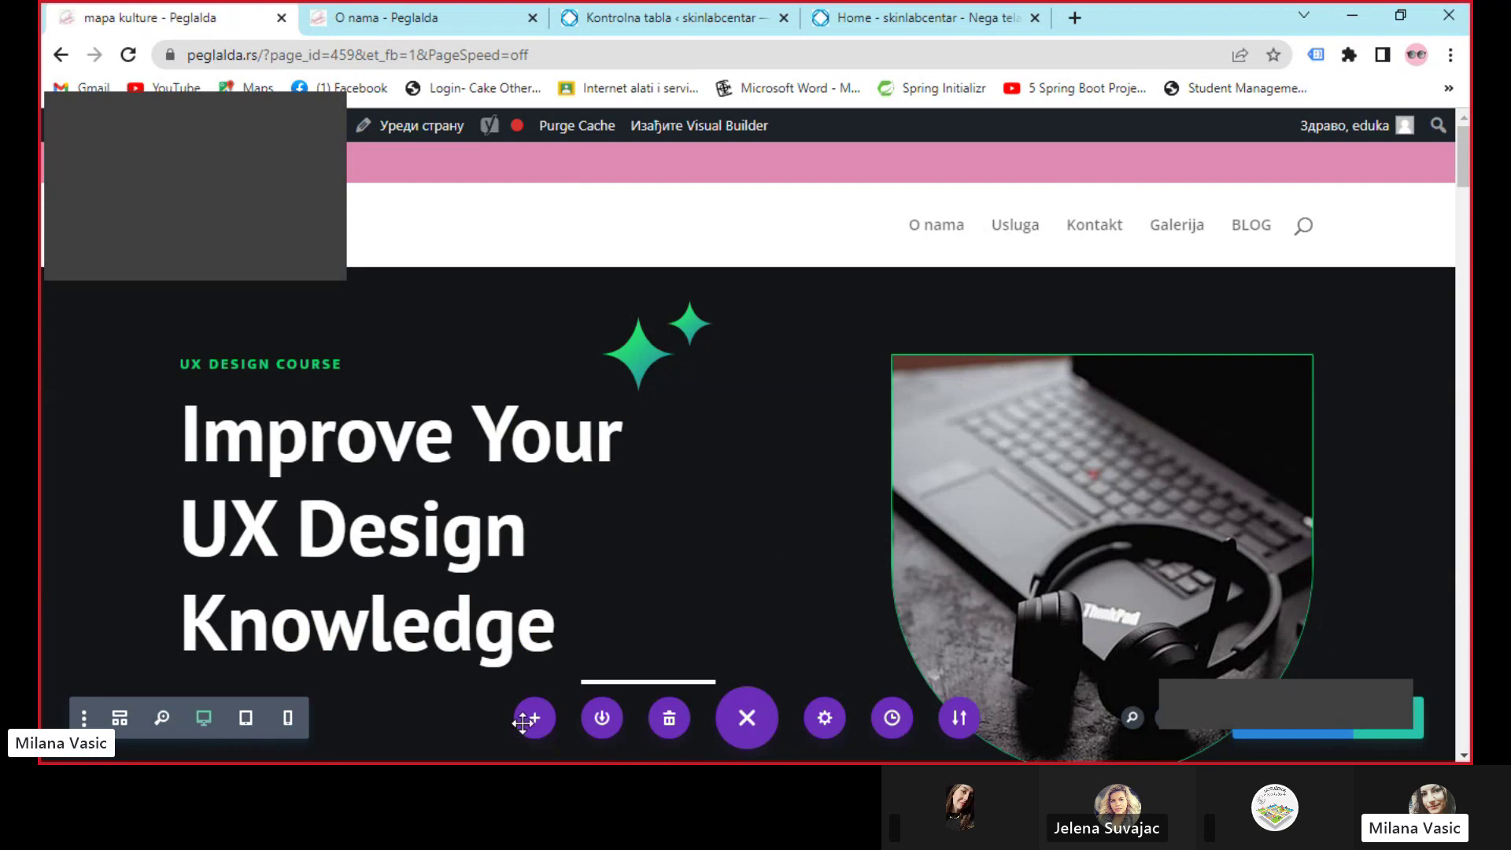
pyautogui.scroll(-4, 762, 480)
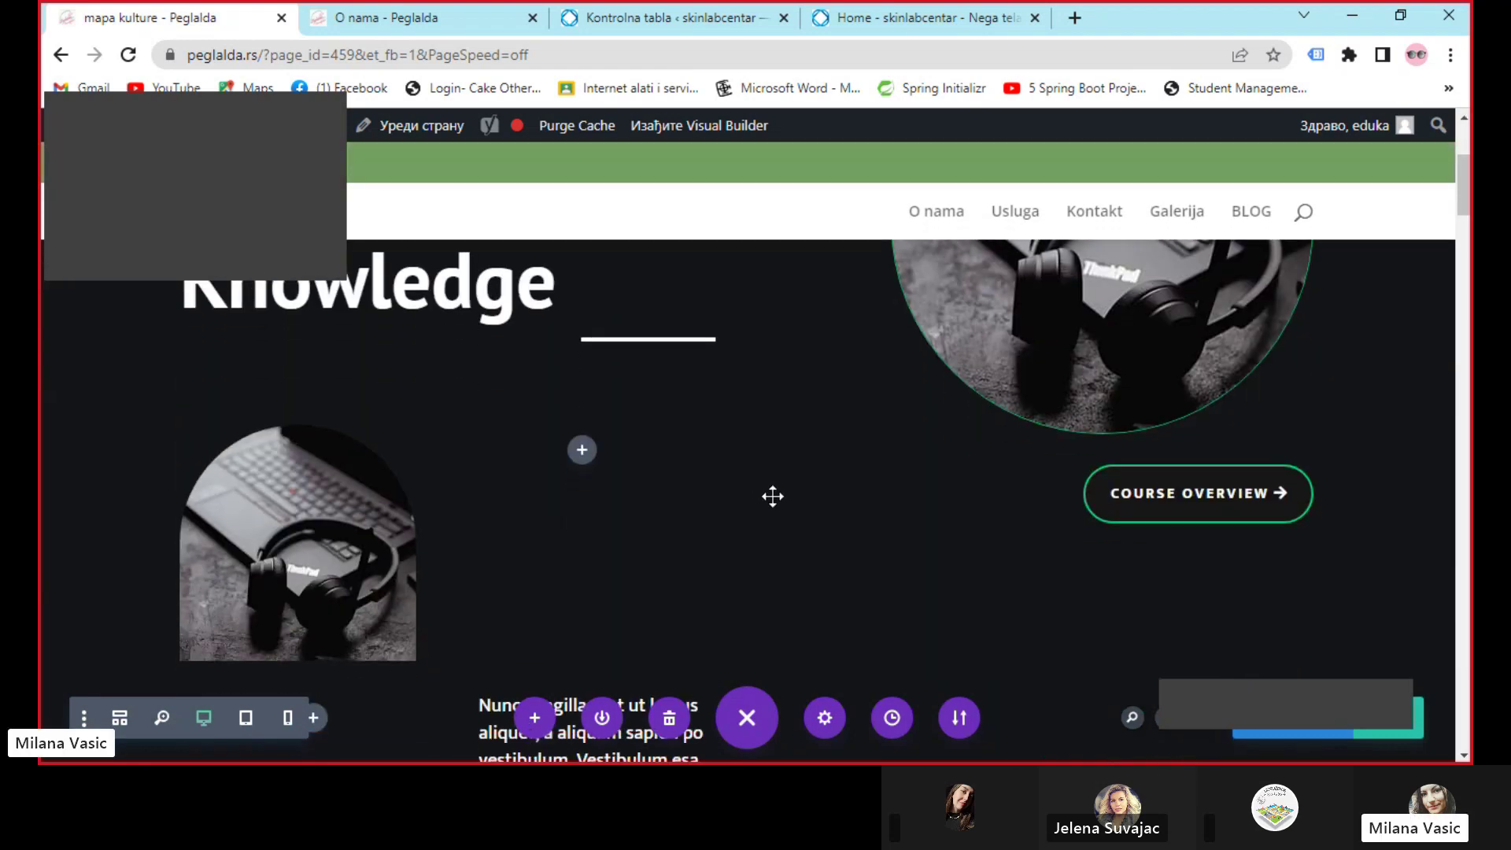
# Browse the premade layout packs in the Divi layout library and close it without loading one
pyautogui.click(534, 720)
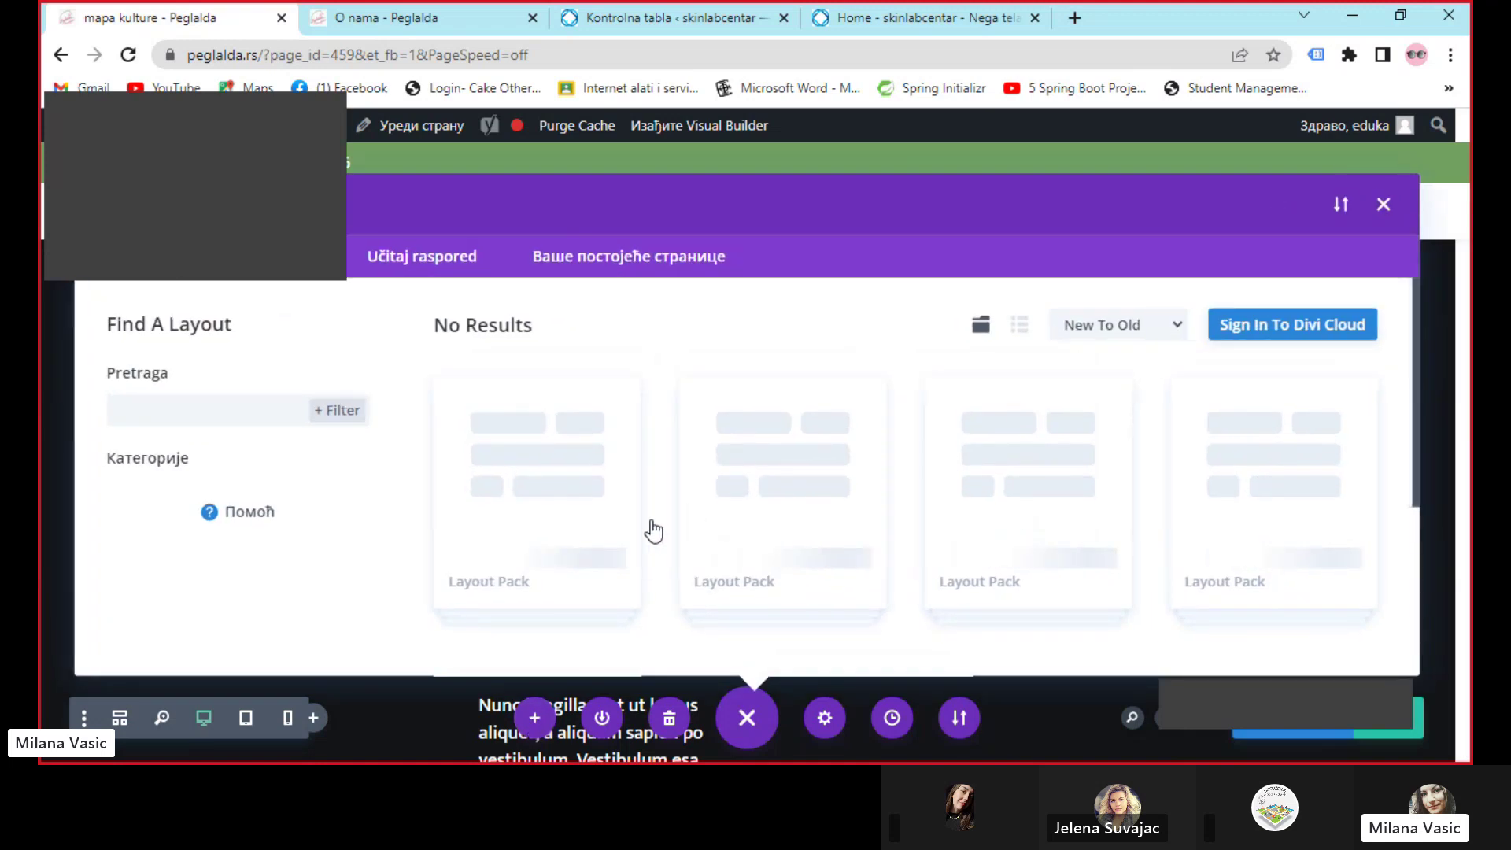
pyautogui.scroll(-10, 629, 517)
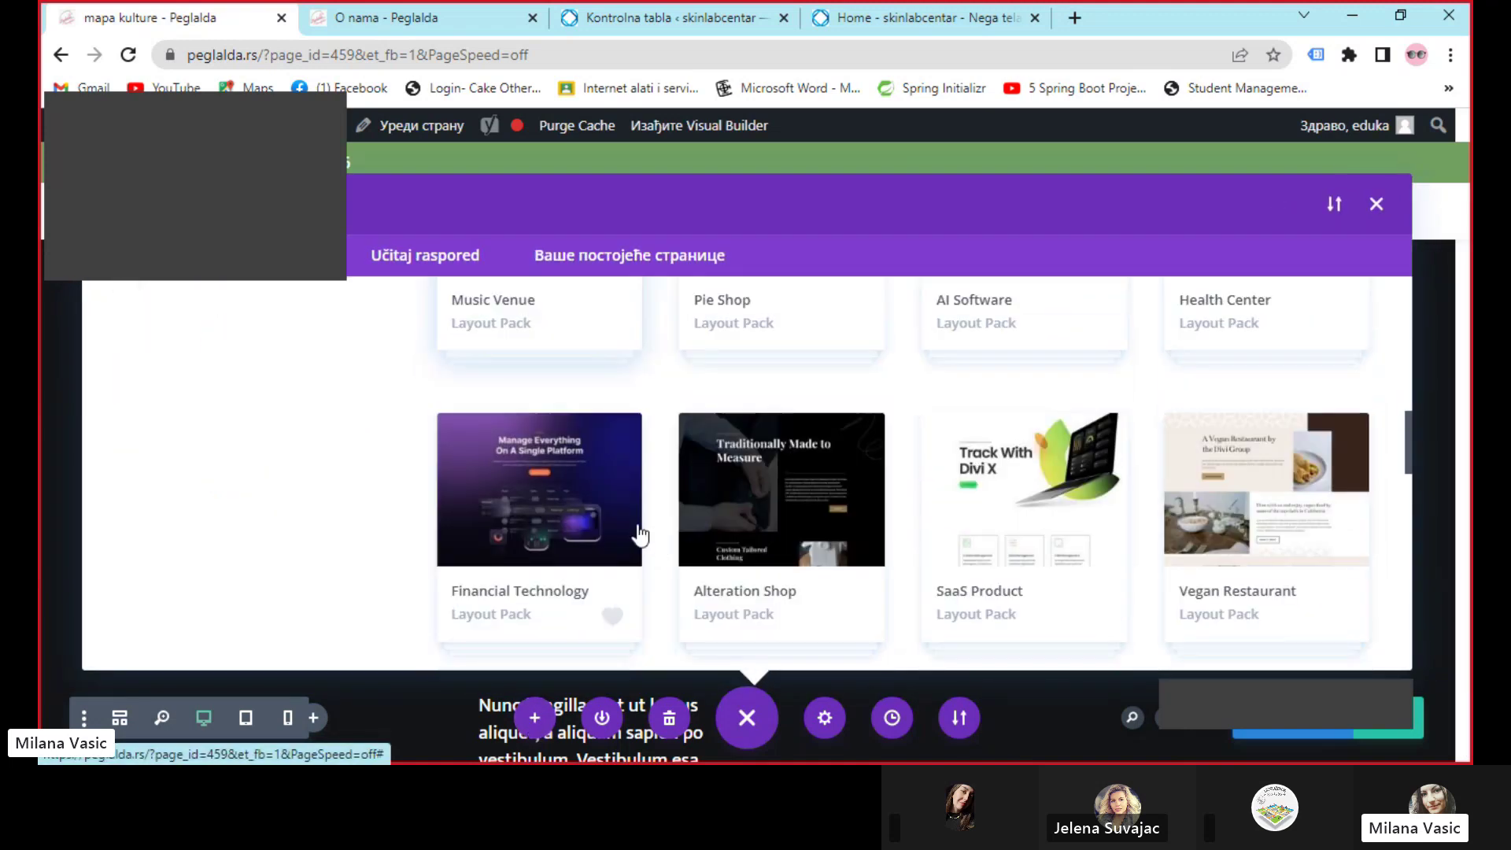
pyautogui.scroll(1, 752, 523)
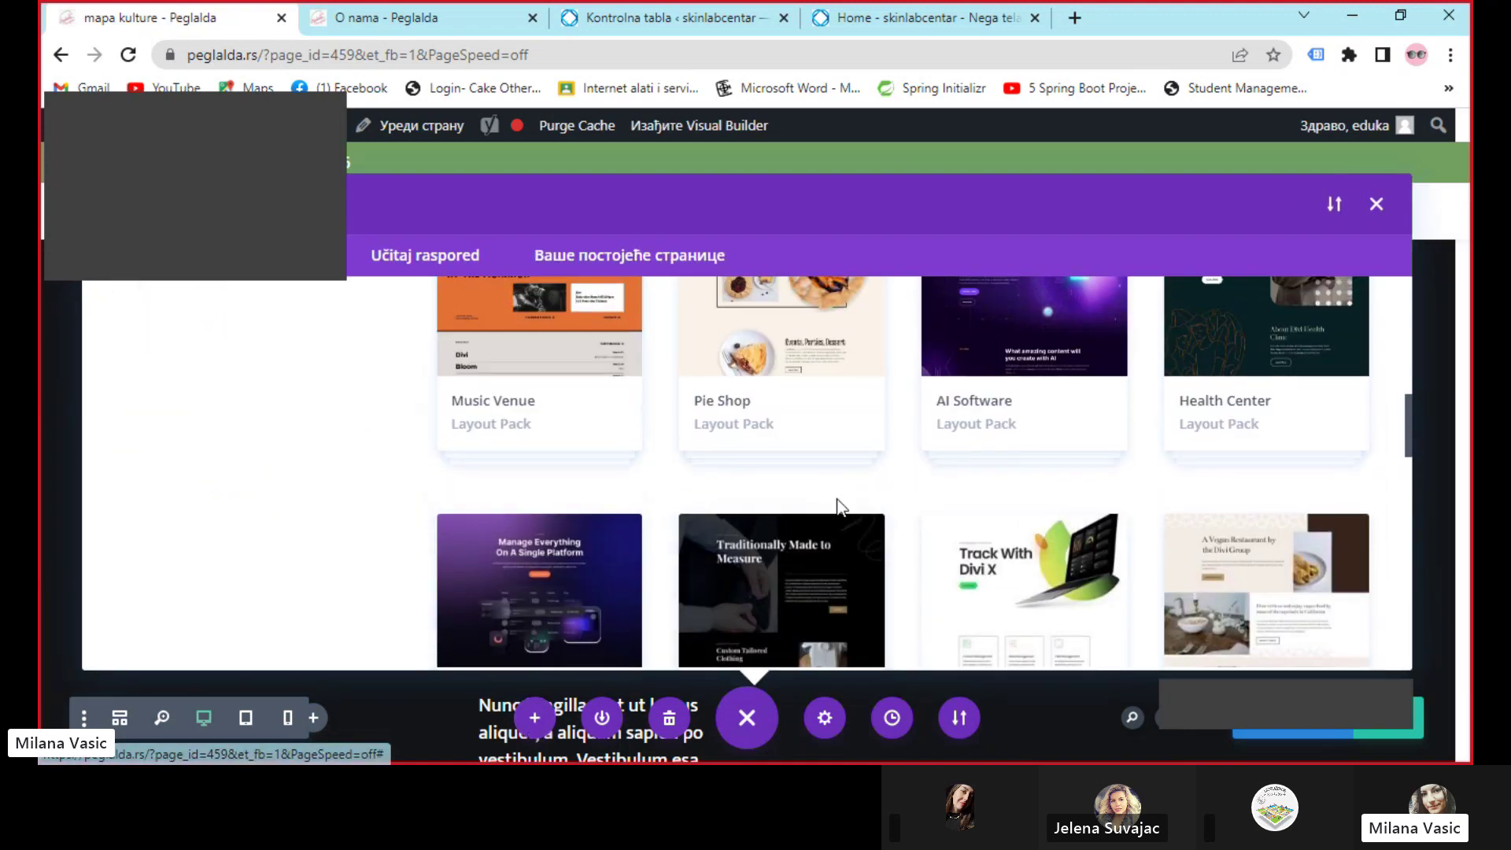
pyautogui.click(1376, 207)
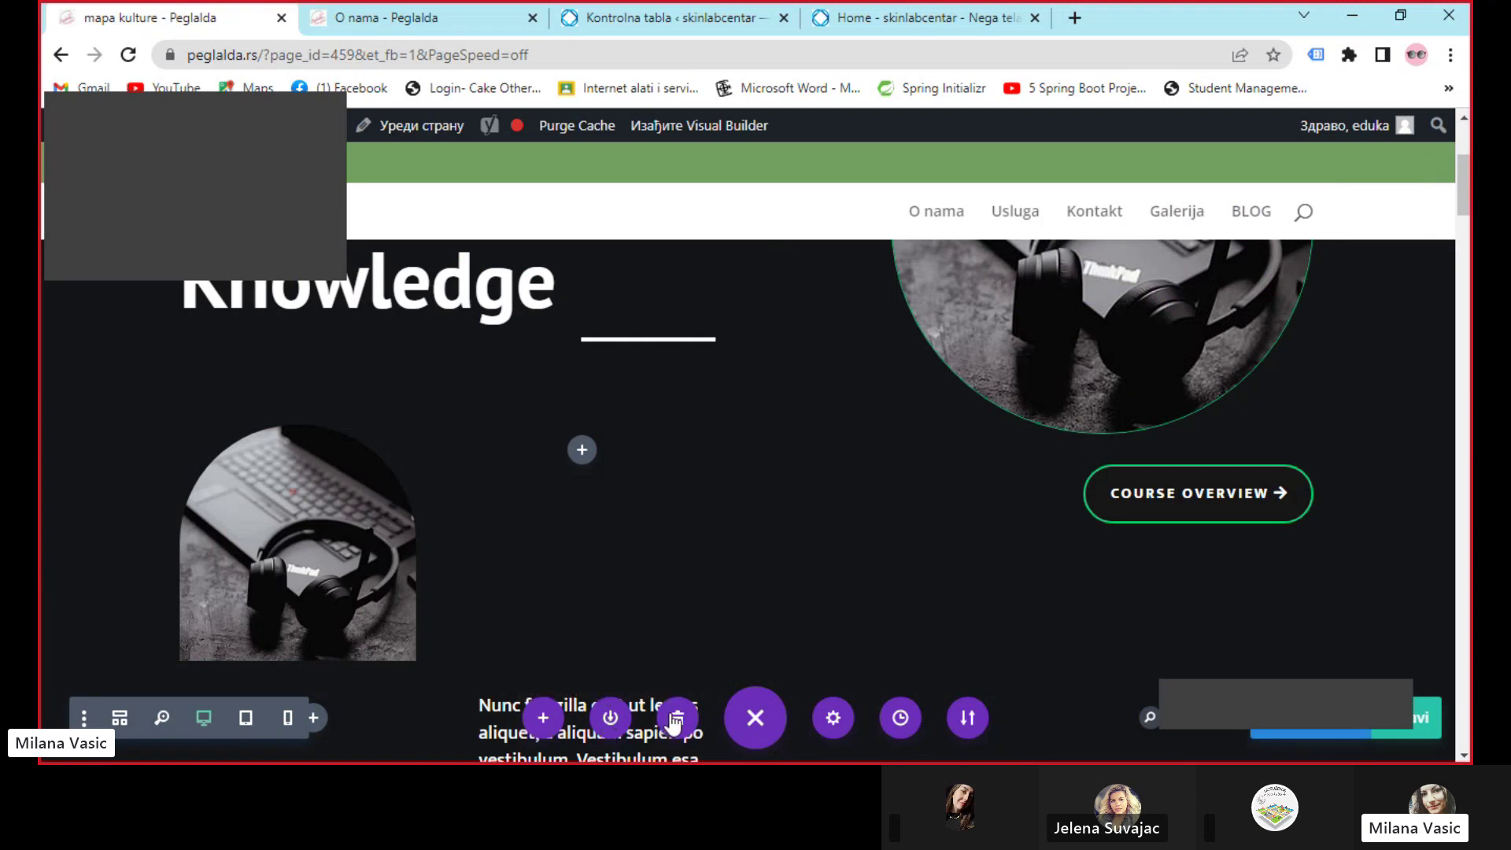
# Review the saved states in the page's editing history and look over the hero section
pyautogui.click(899, 719)
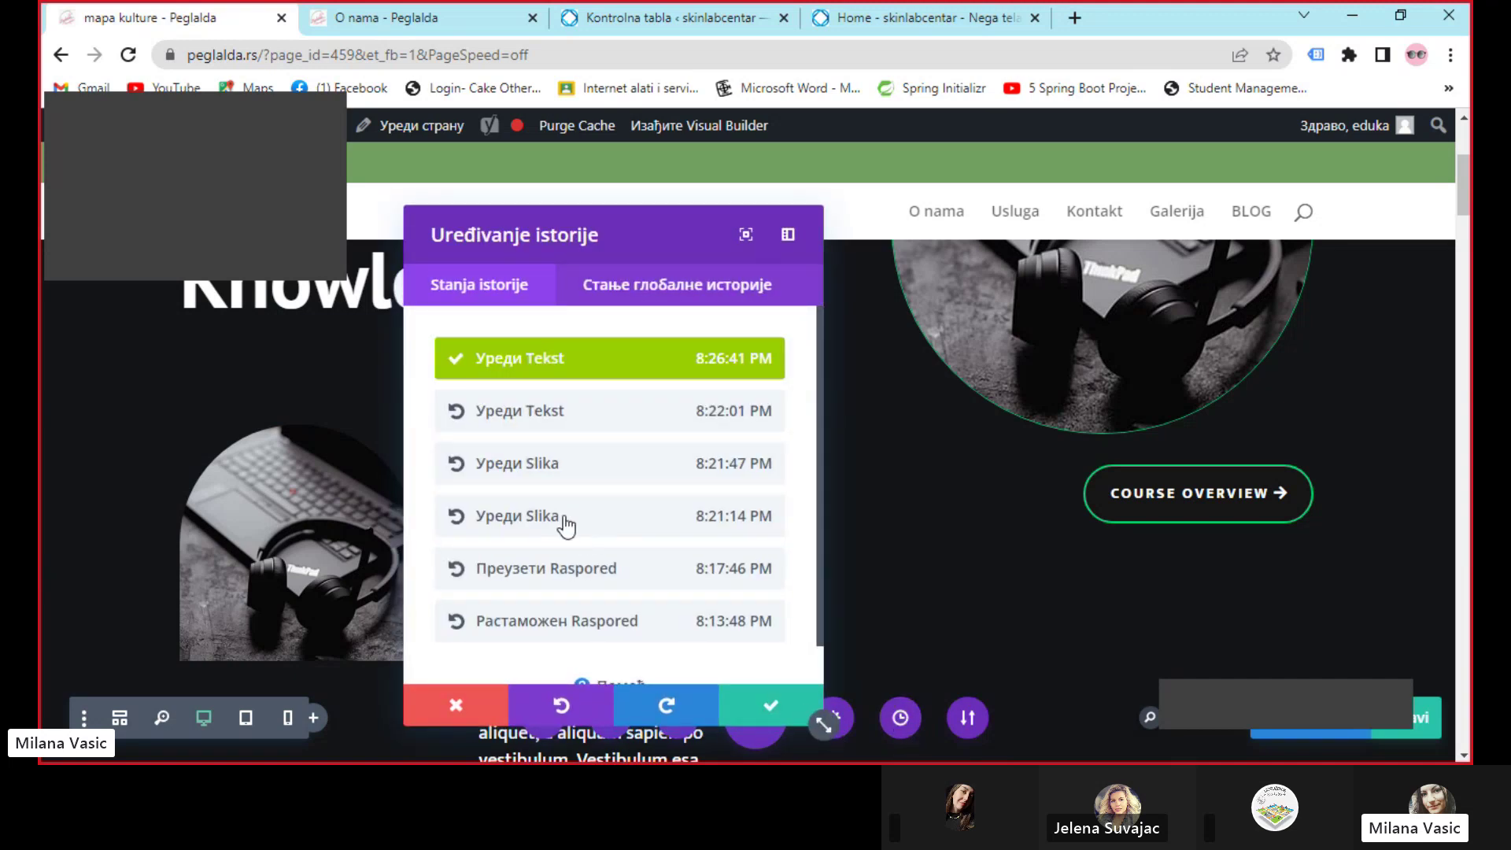
pyautogui.click(769, 706)
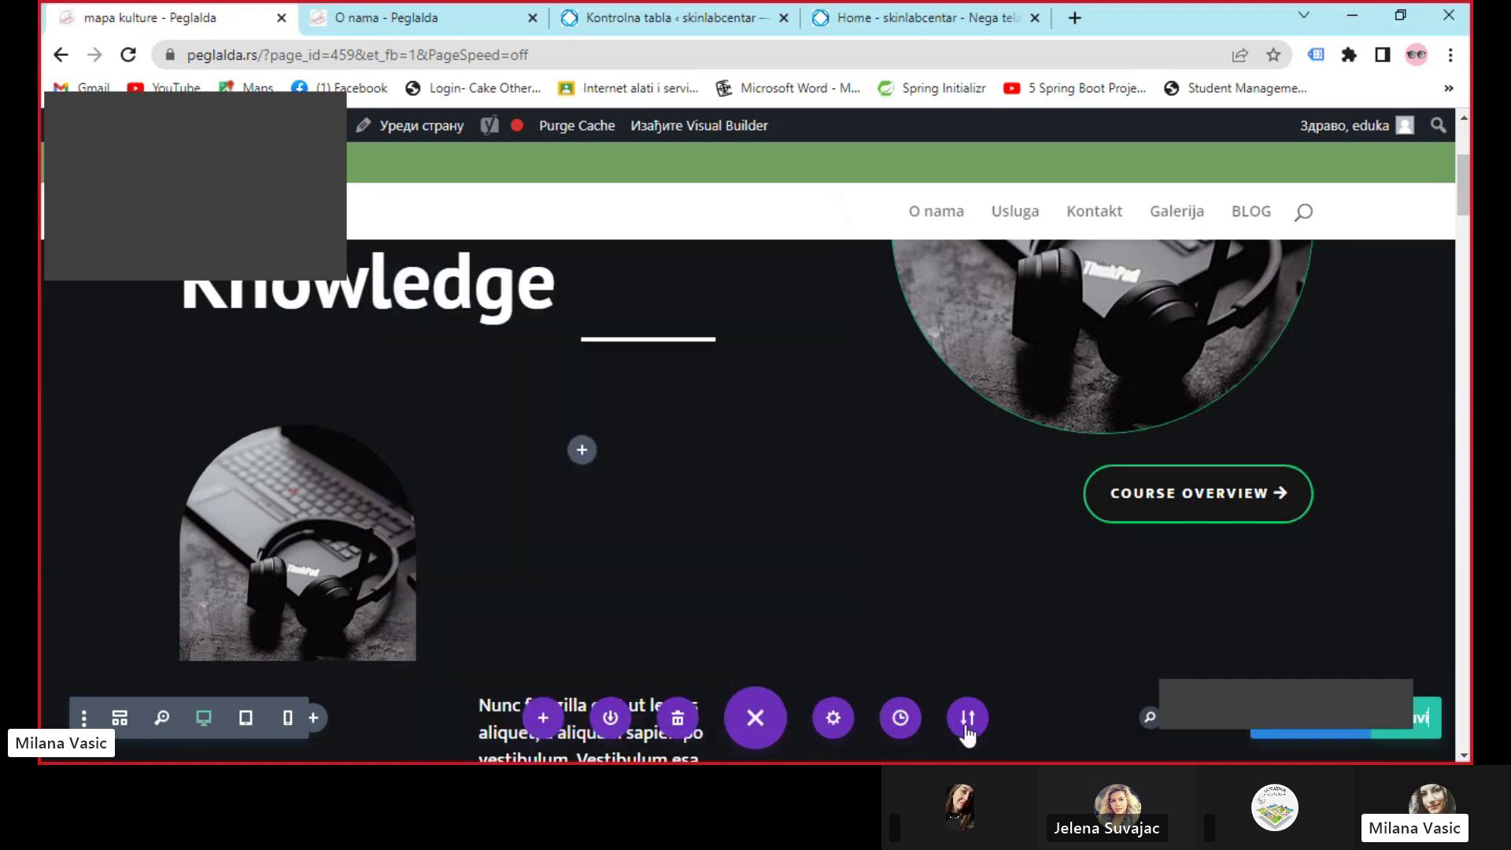
pyautogui.scroll(-5, 697, 573)
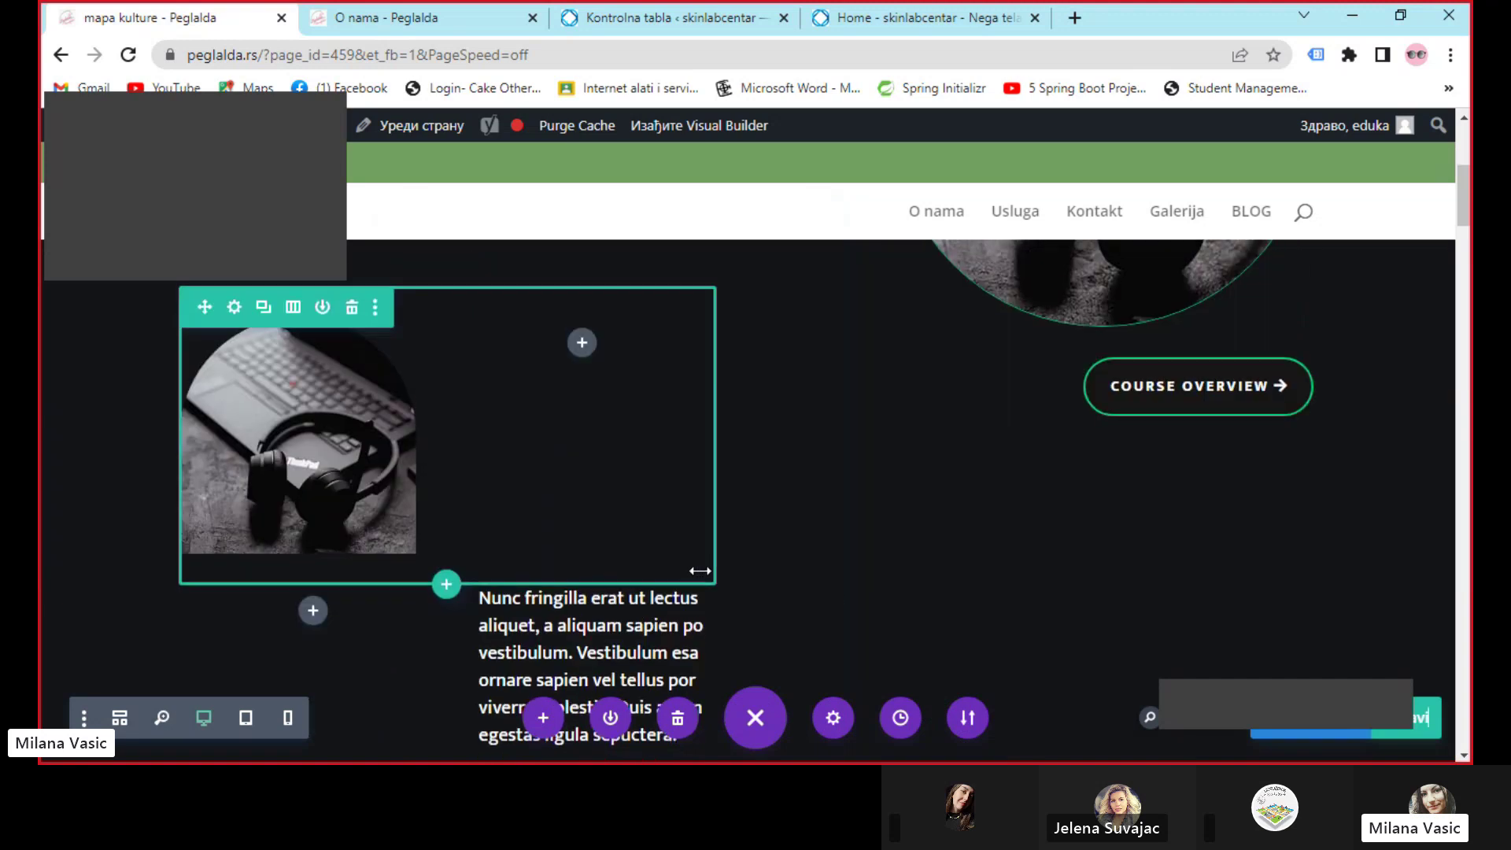
pyautogui.scroll(-2, 998, 583)
pyautogui.scroll(6, 1000, 583)
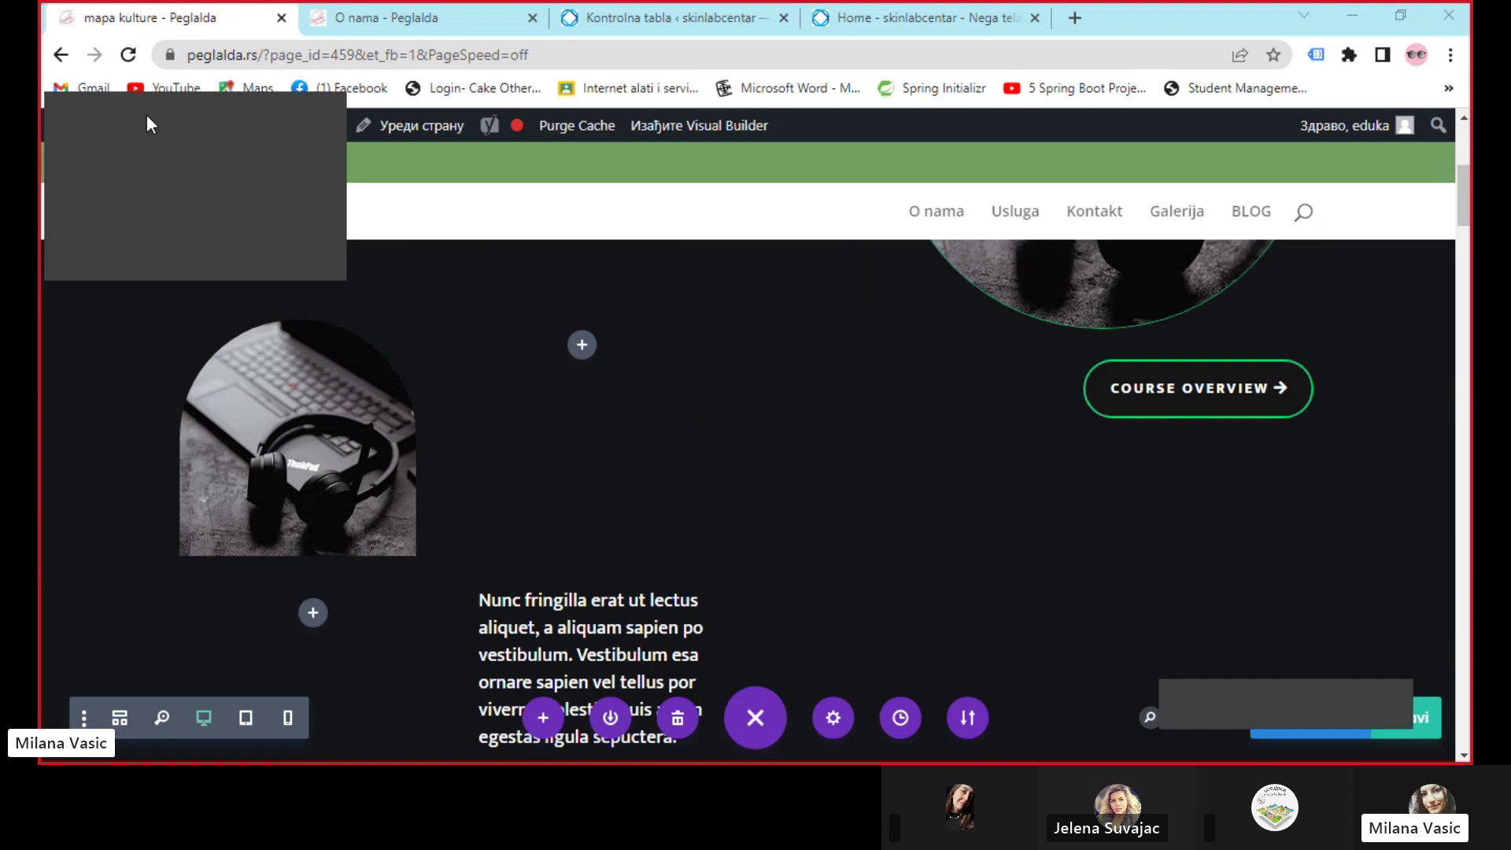
# Leave the page builder for the WordPress admin, discarding the unsaved changes
pyautogui.moveTo(57, 135)
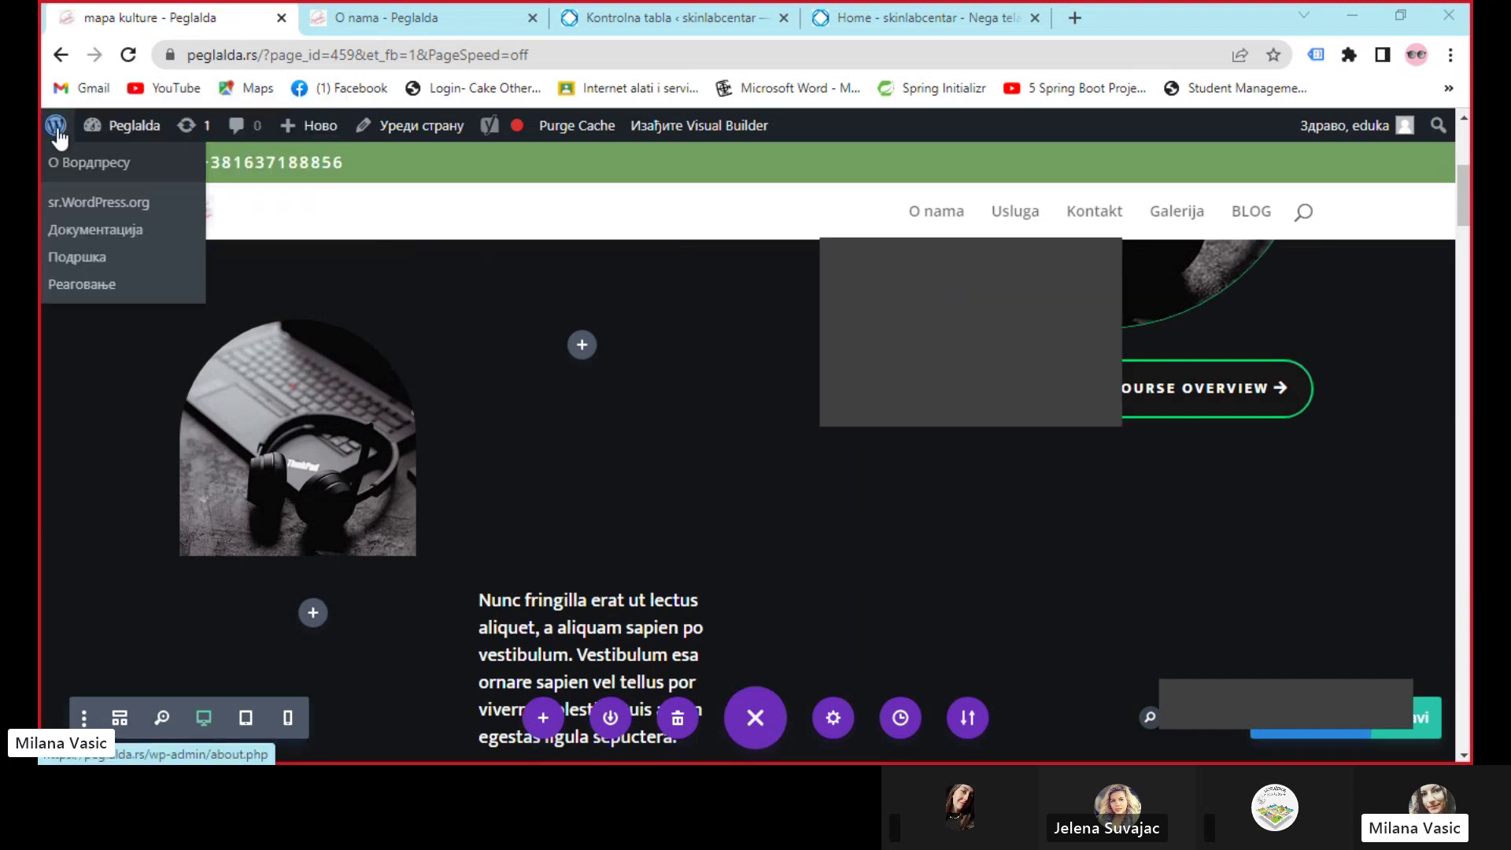
pyautogui.click(57, 130)
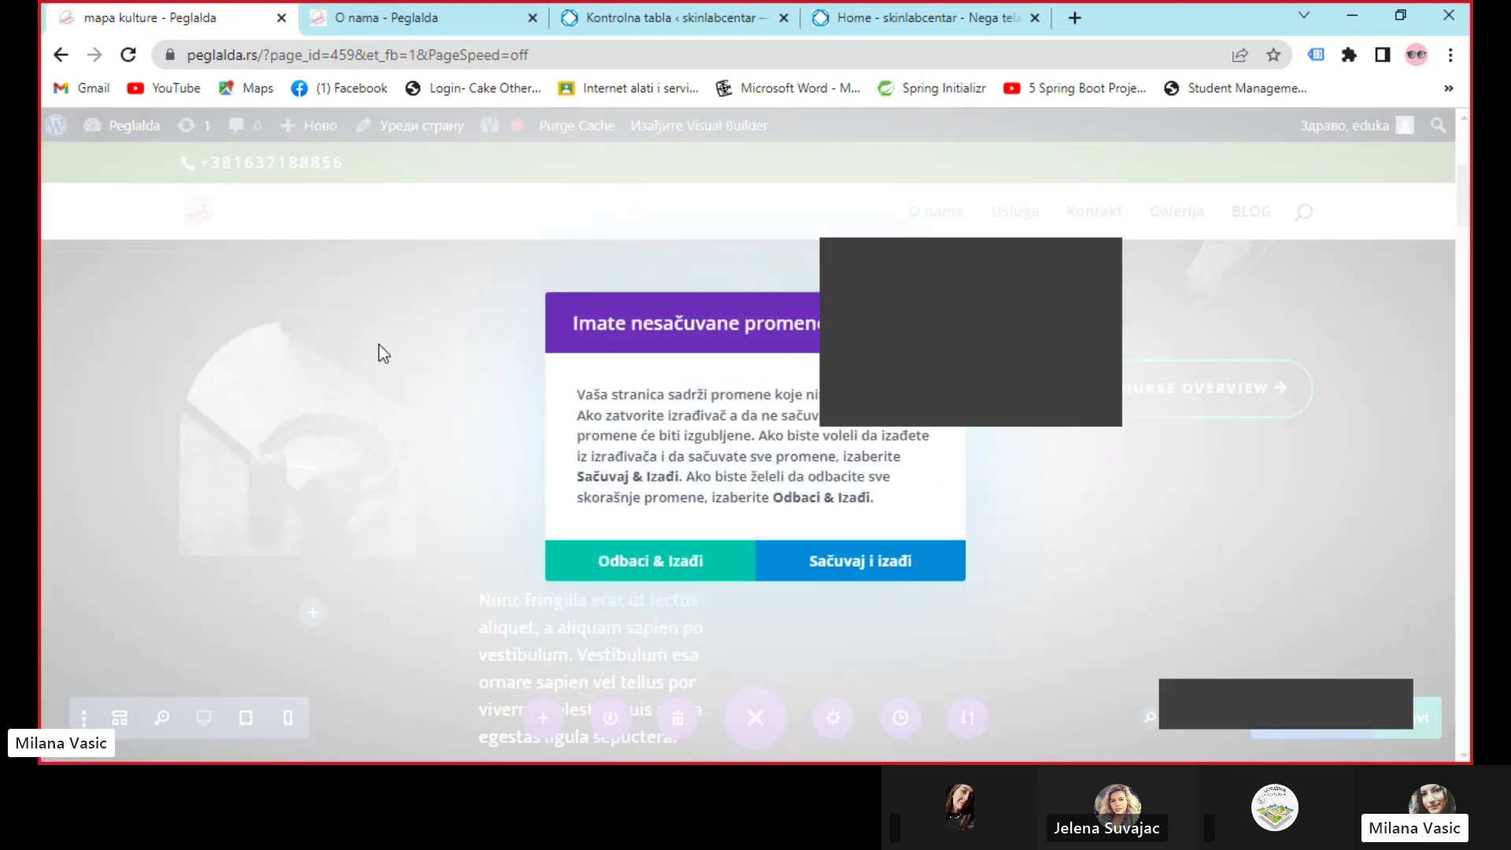
pyautogui.click(624, 564)
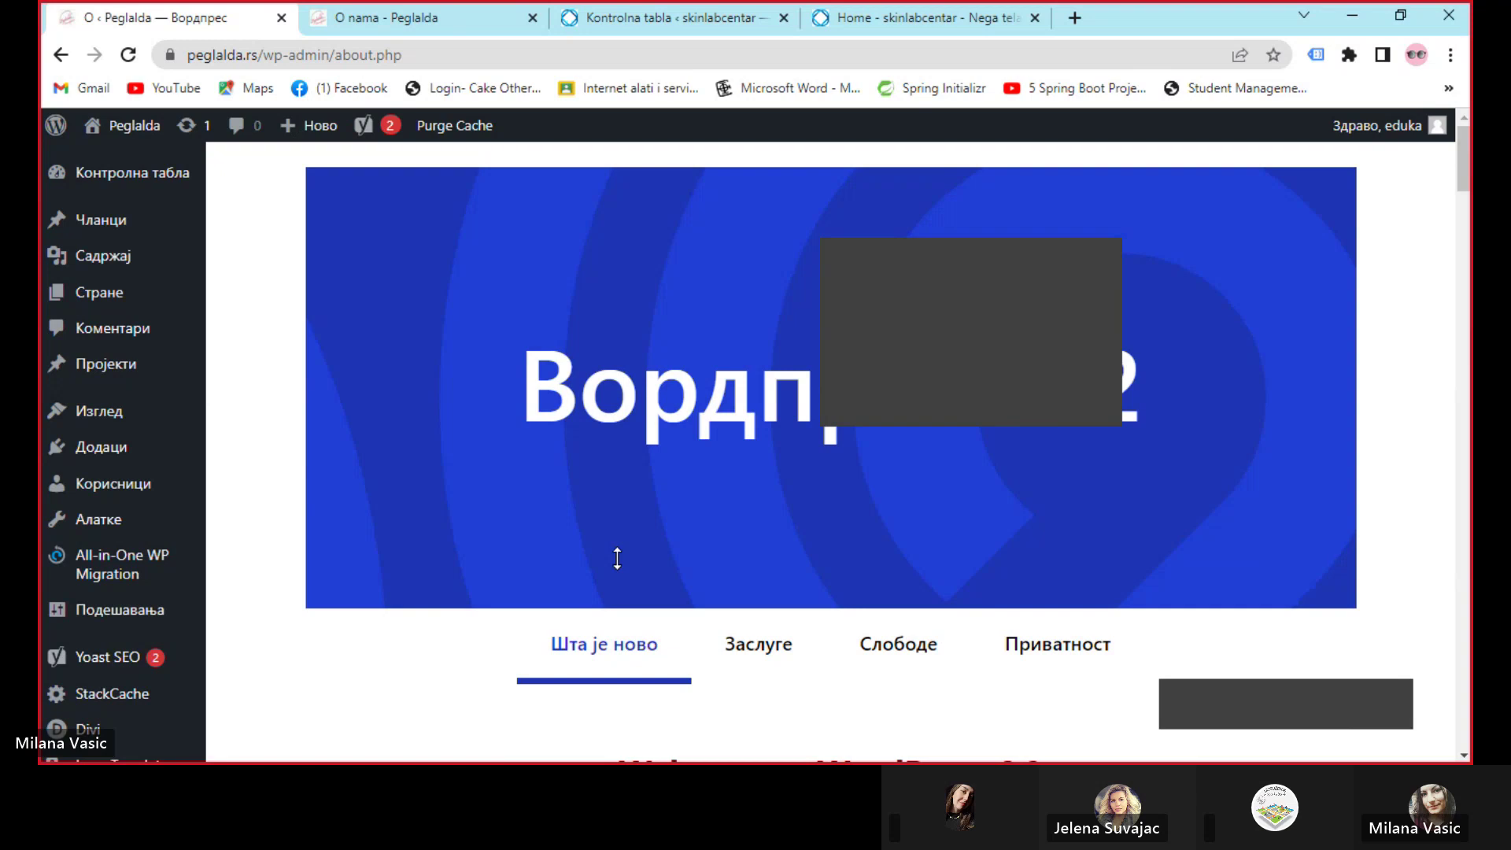
# Create a new page from the site's list of pages and title it "mapa"
pyautogui.moveTo(79, 292)
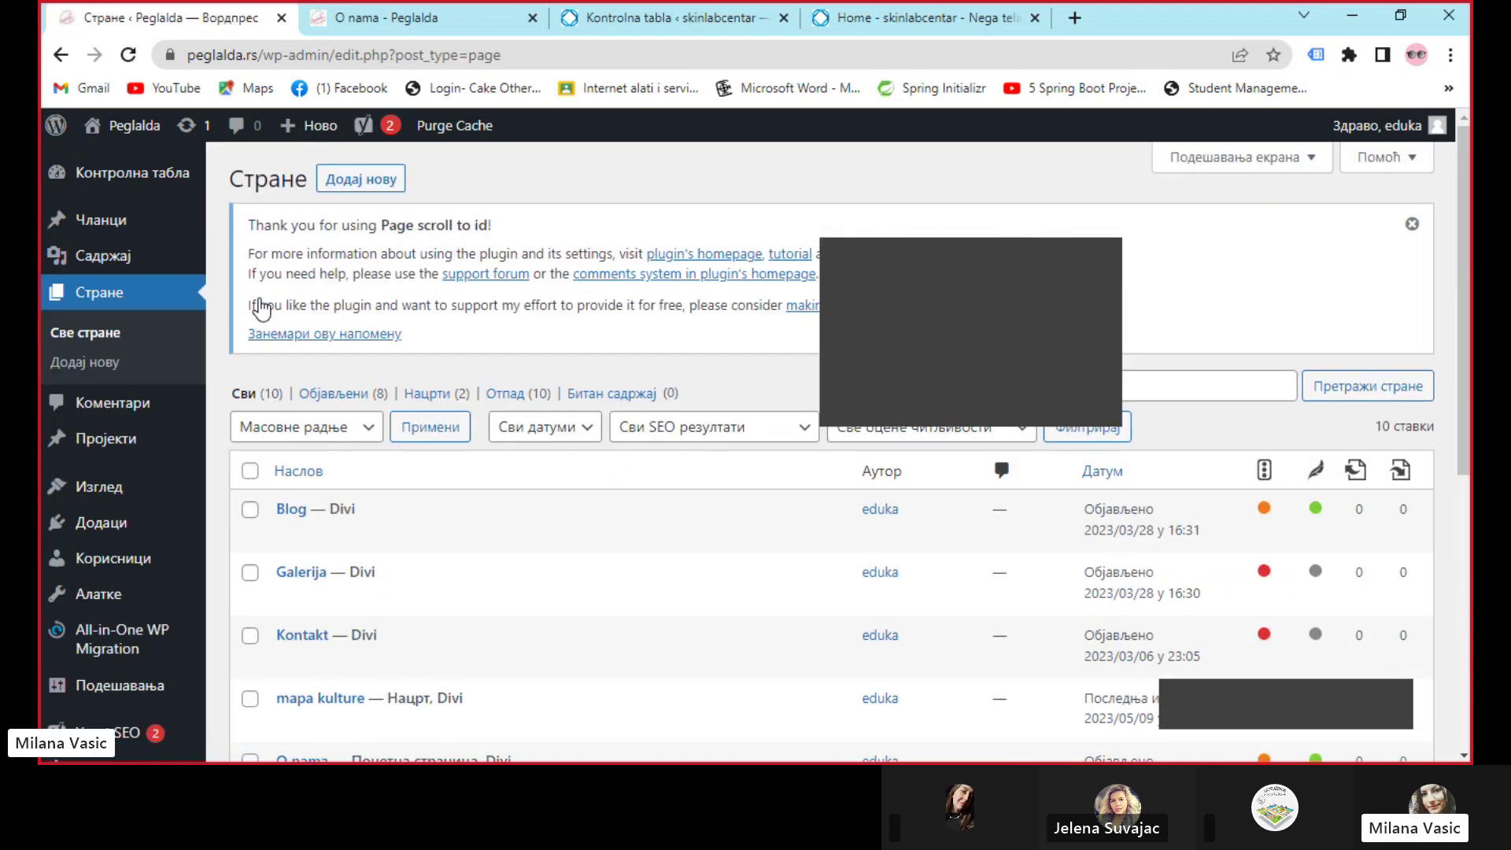
pyautogui.scroll(-4, 523, 664)
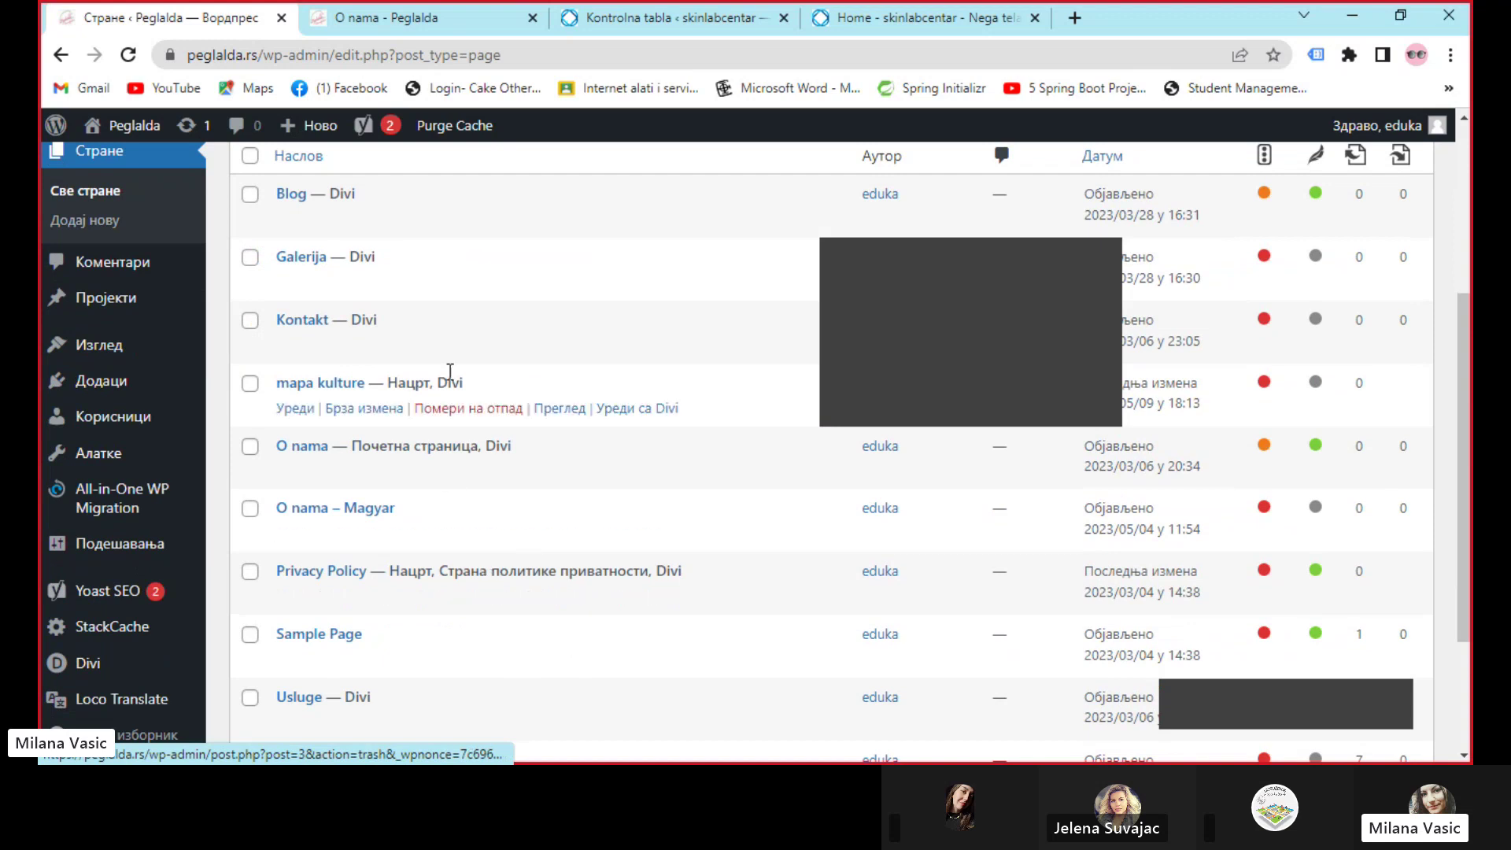
pyautogui.scroll(4, 449, 372)
pyautogui.click(354, 182)
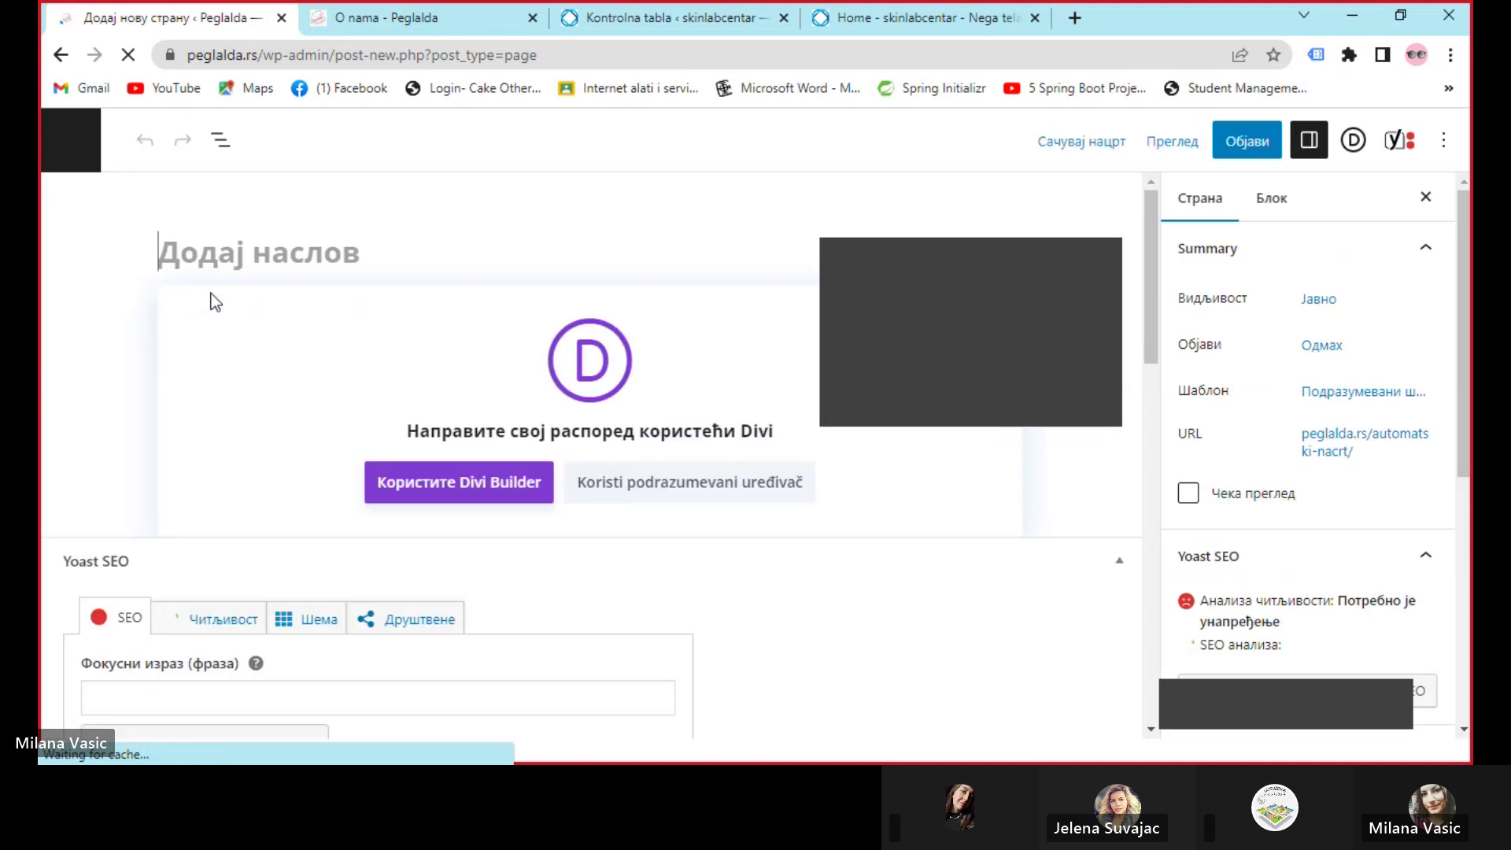
pyautogui.write('mapa')
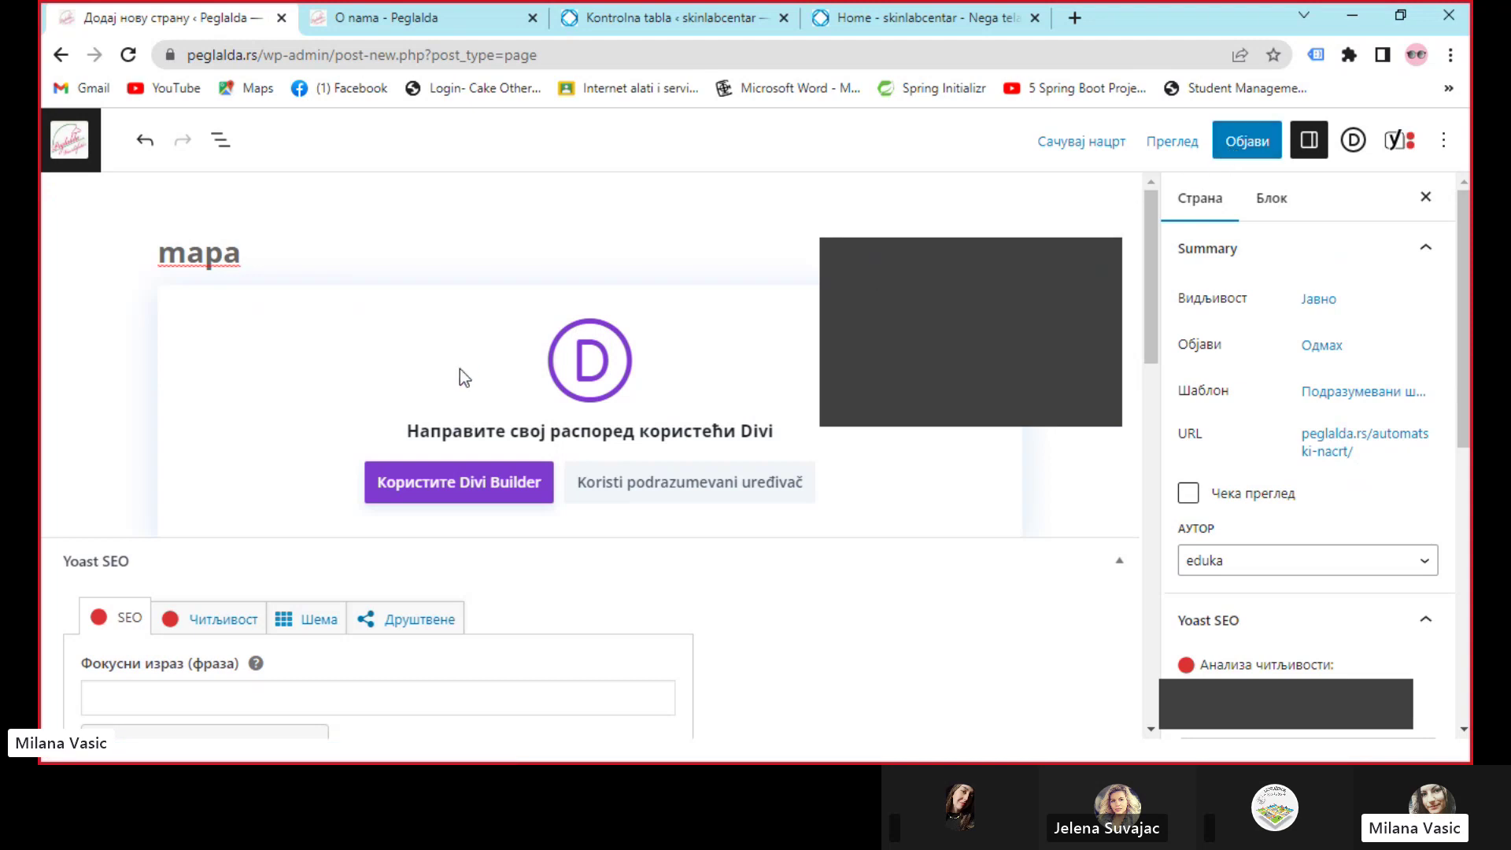
# Start the page from scratch in Divi Builder and insert a single-column row without a module
pyautogui.click(445, 481)
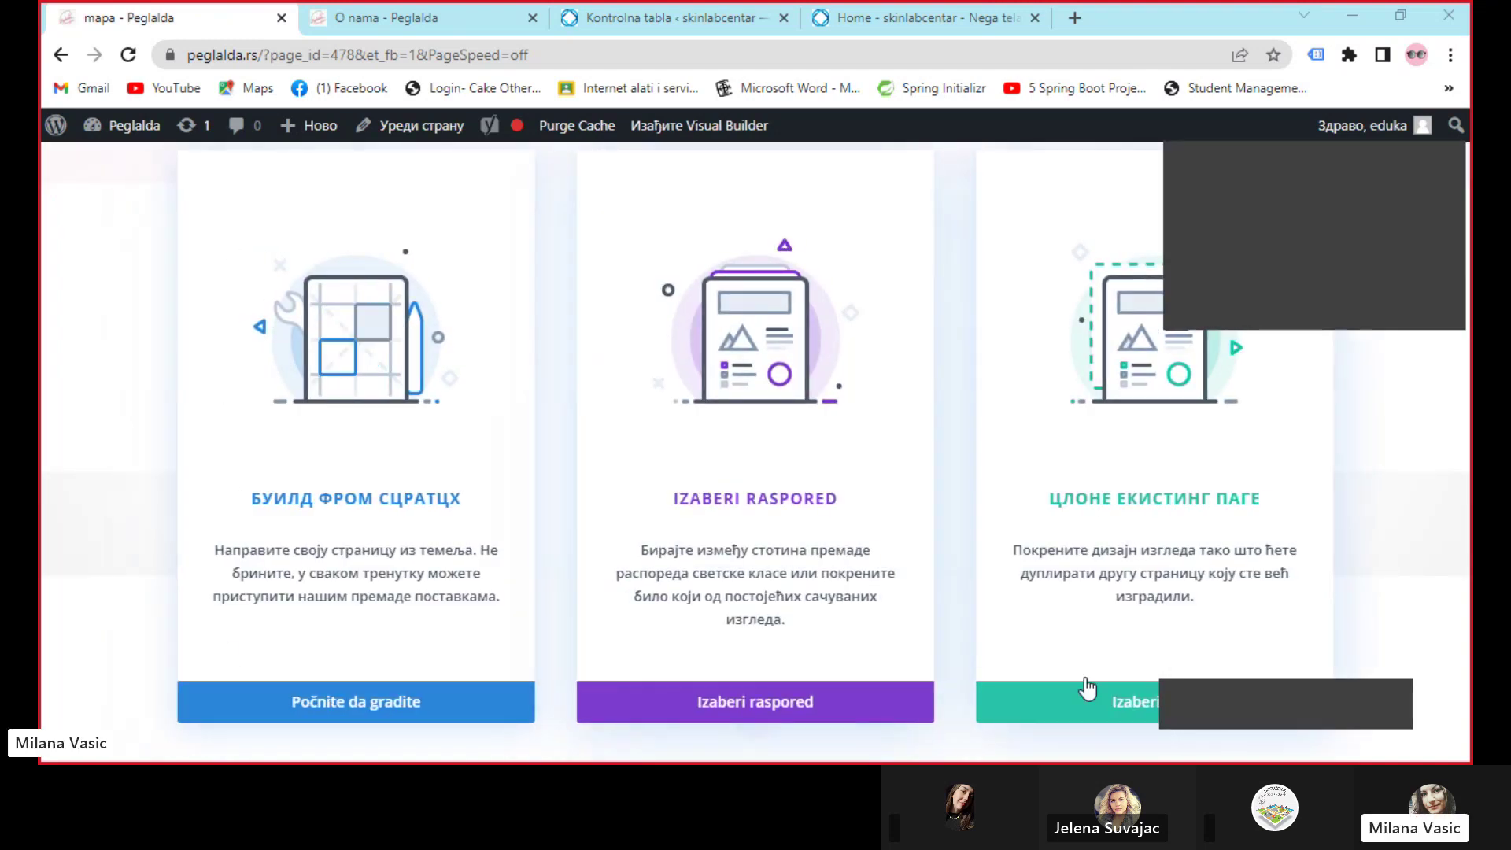
pyautogui.click(304, 696)
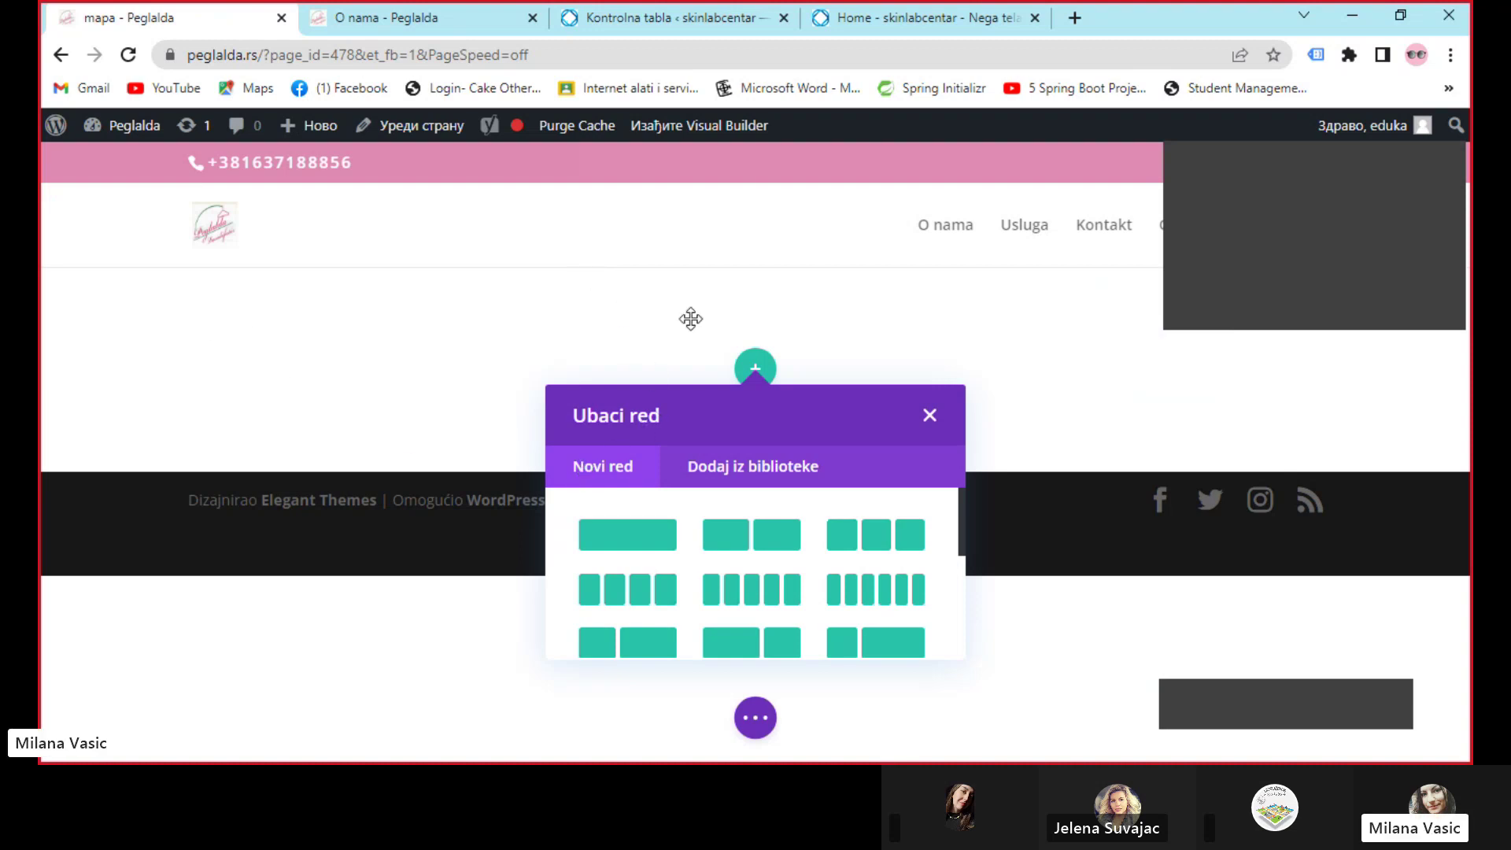
pyautogui.click(609, 543)
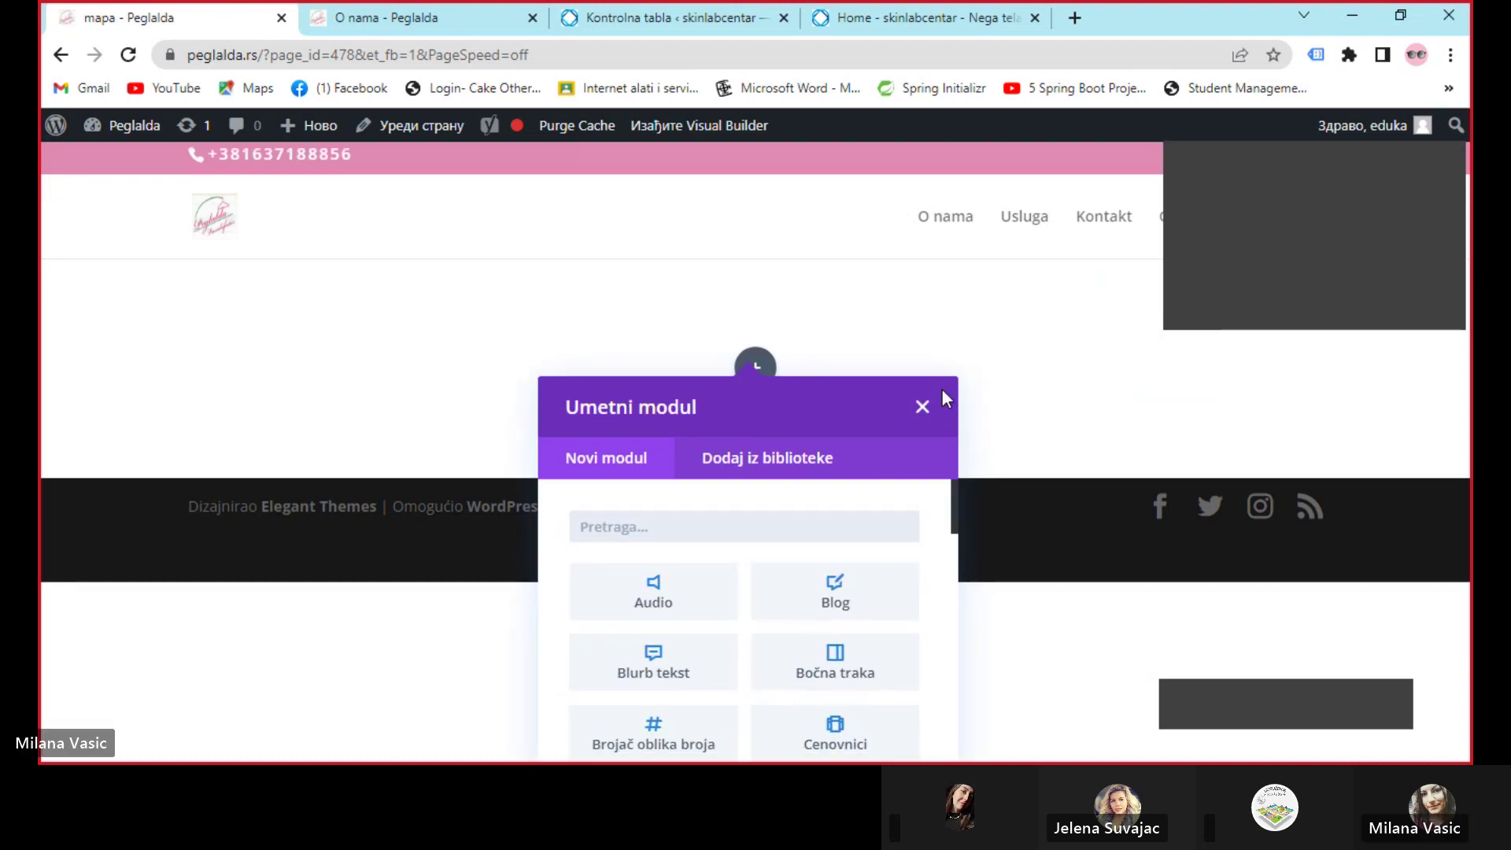
pyautogui.click(922, 408)
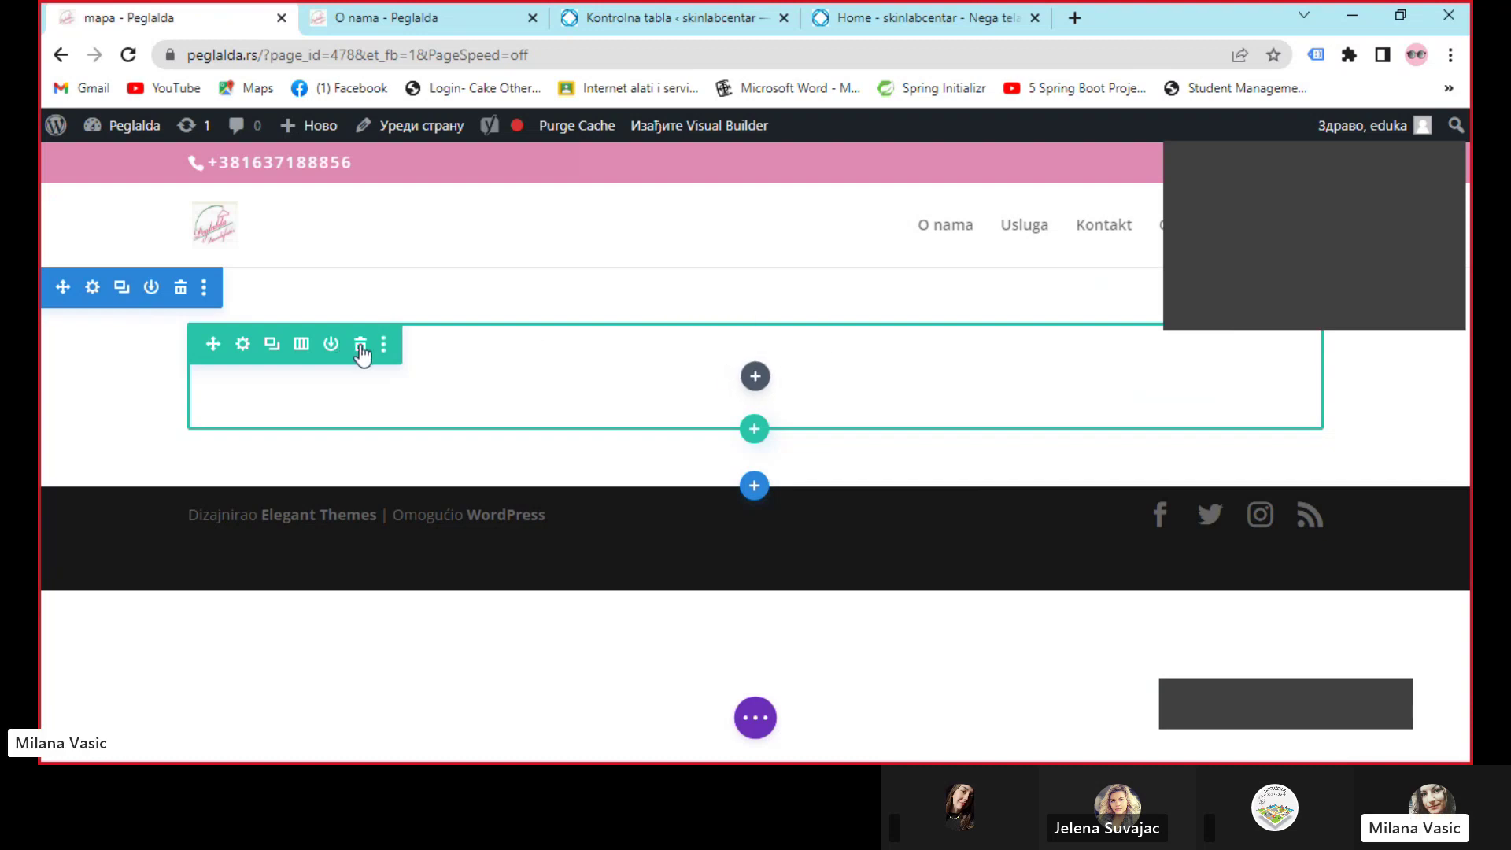
# Insert a Galerija module into the empty row and reposition its settings window
pyautogui.click(757, 381)
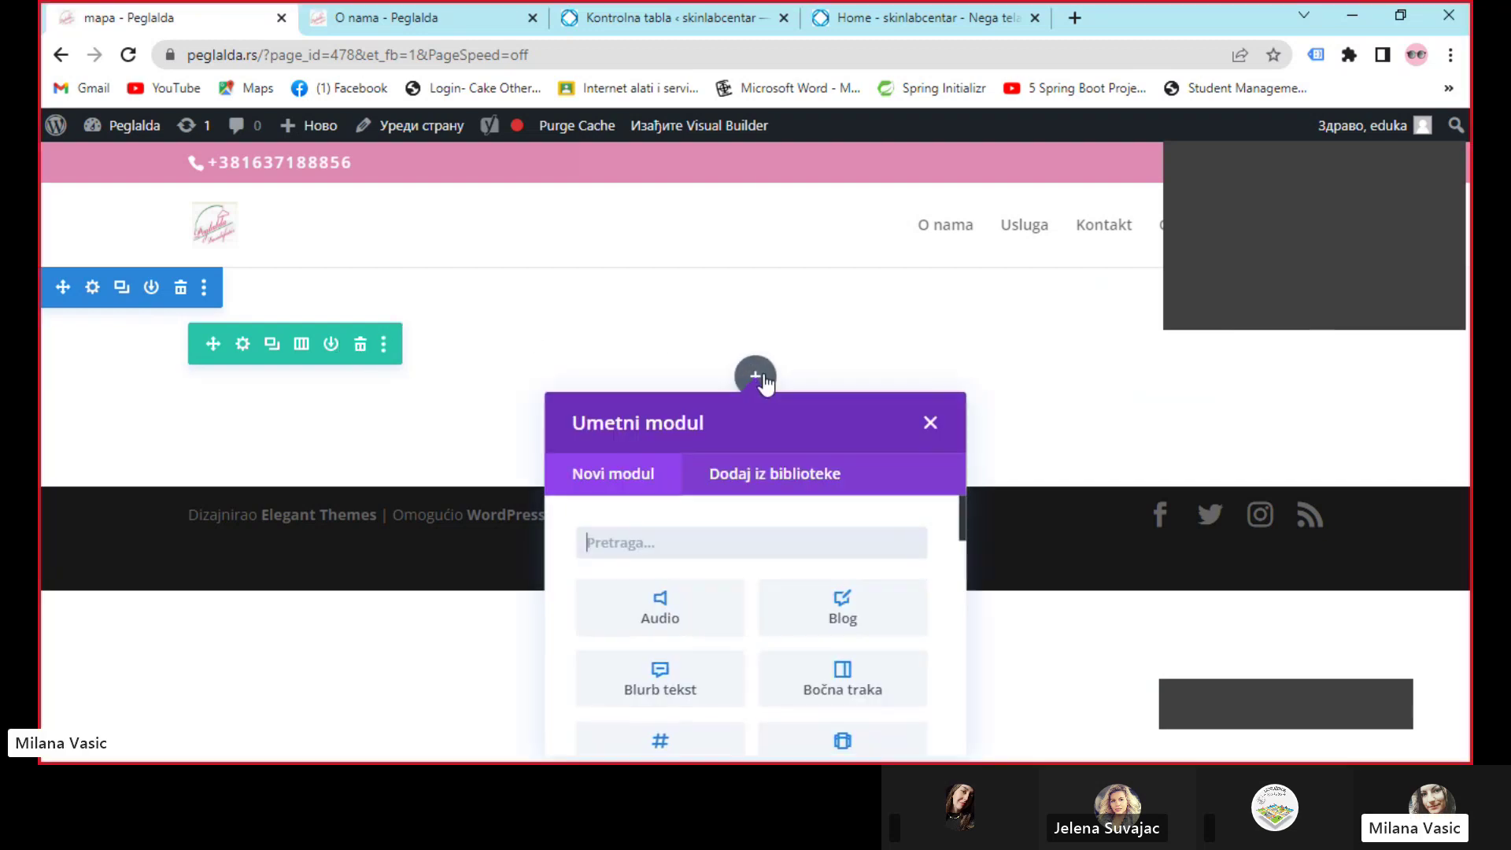
pyautogui.scroll(-2, 731, 576)
pyautogui.scroll(2, 857, 590)
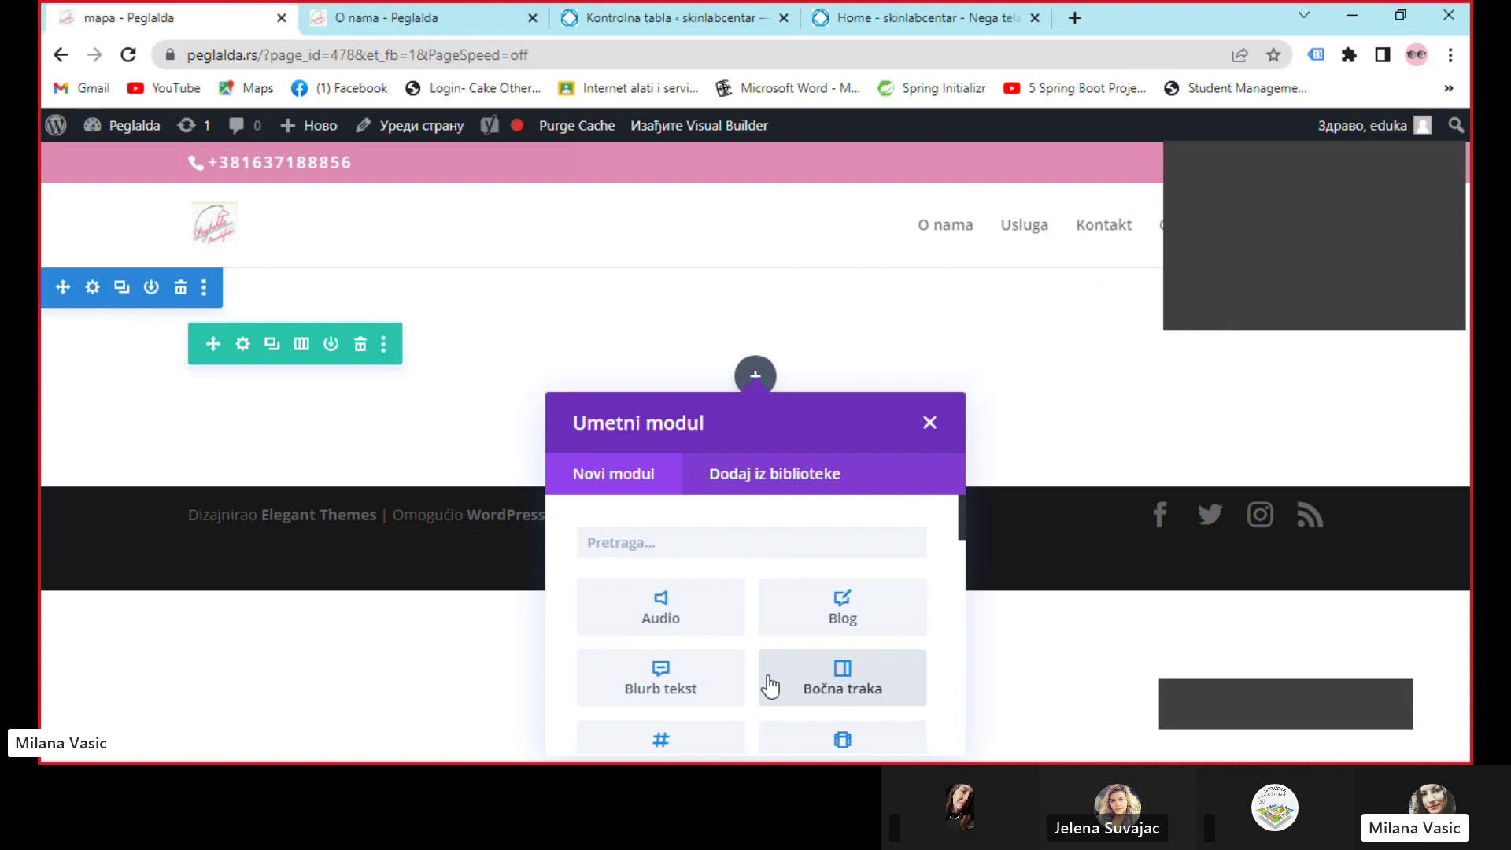
pyautogui.scroll(-2, 767, 676)
pyautogui.scroll(1, 724, 700)
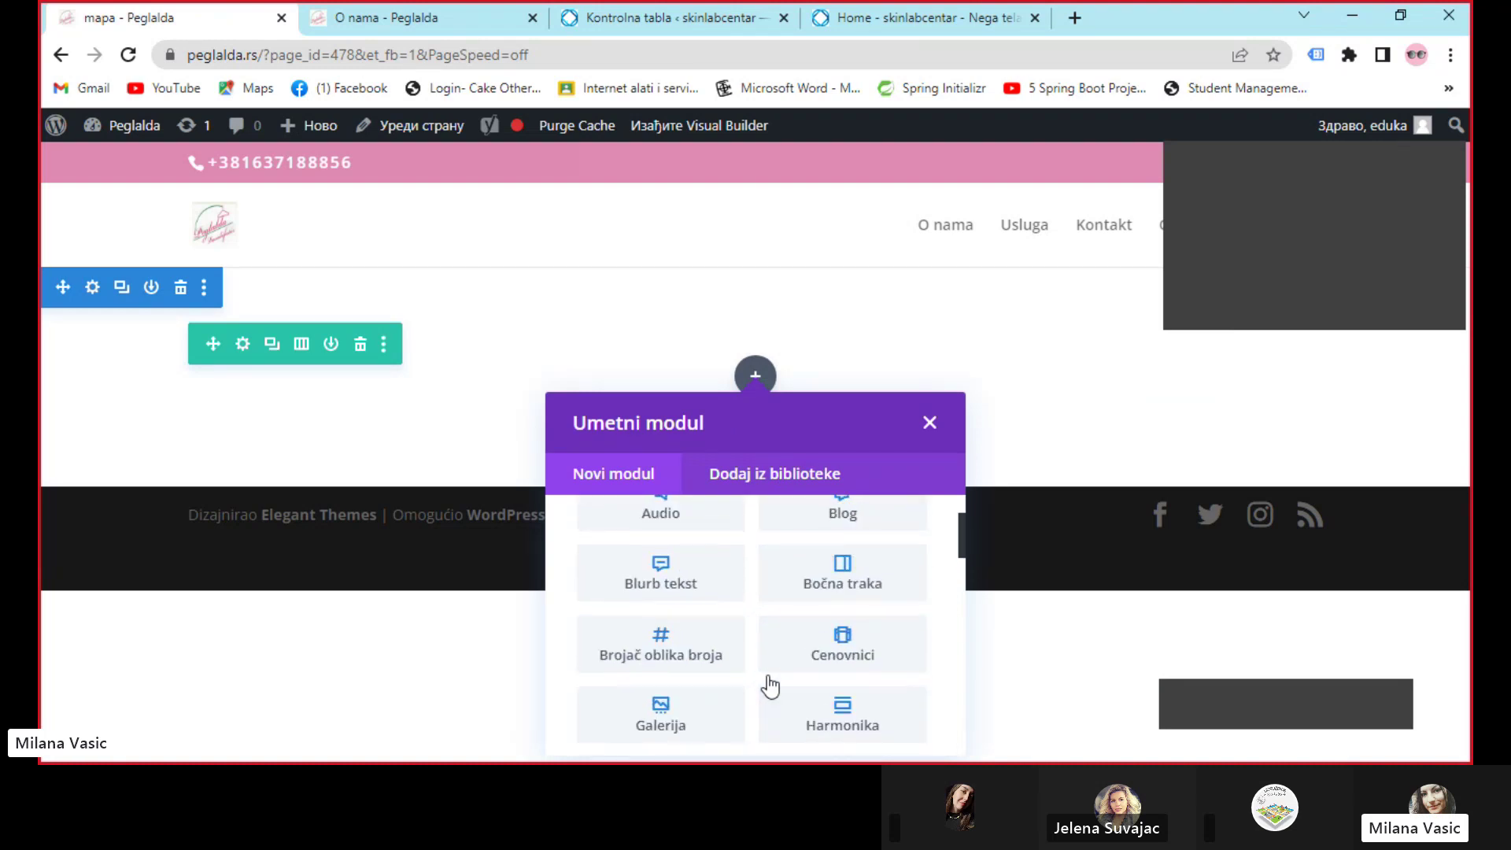
pyautogui.click(661, 716)
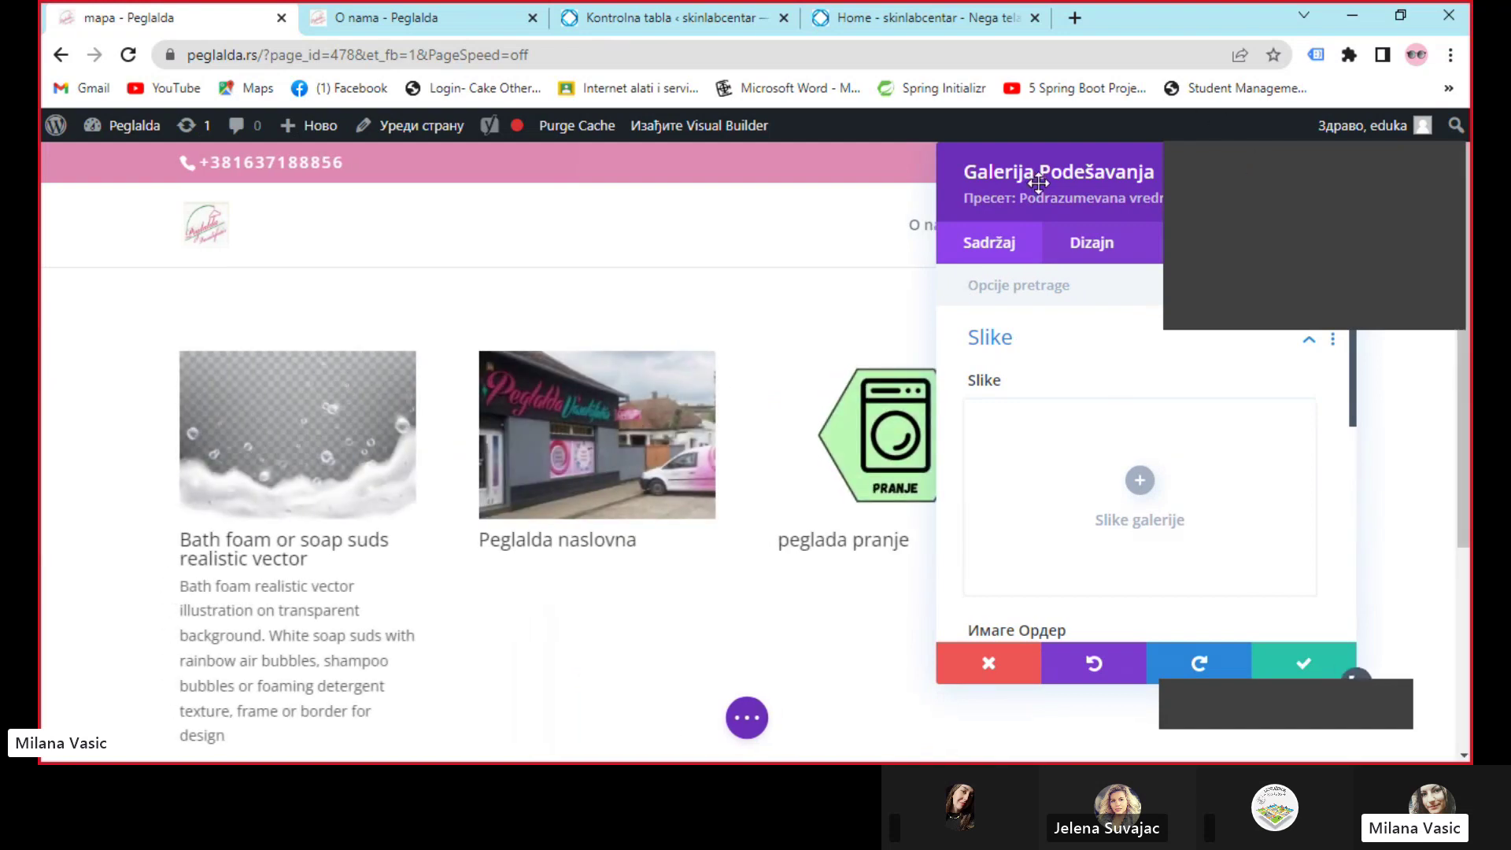
pyautogui.moveTo(1041, 157); pyautogui.dragTo(704, 156)
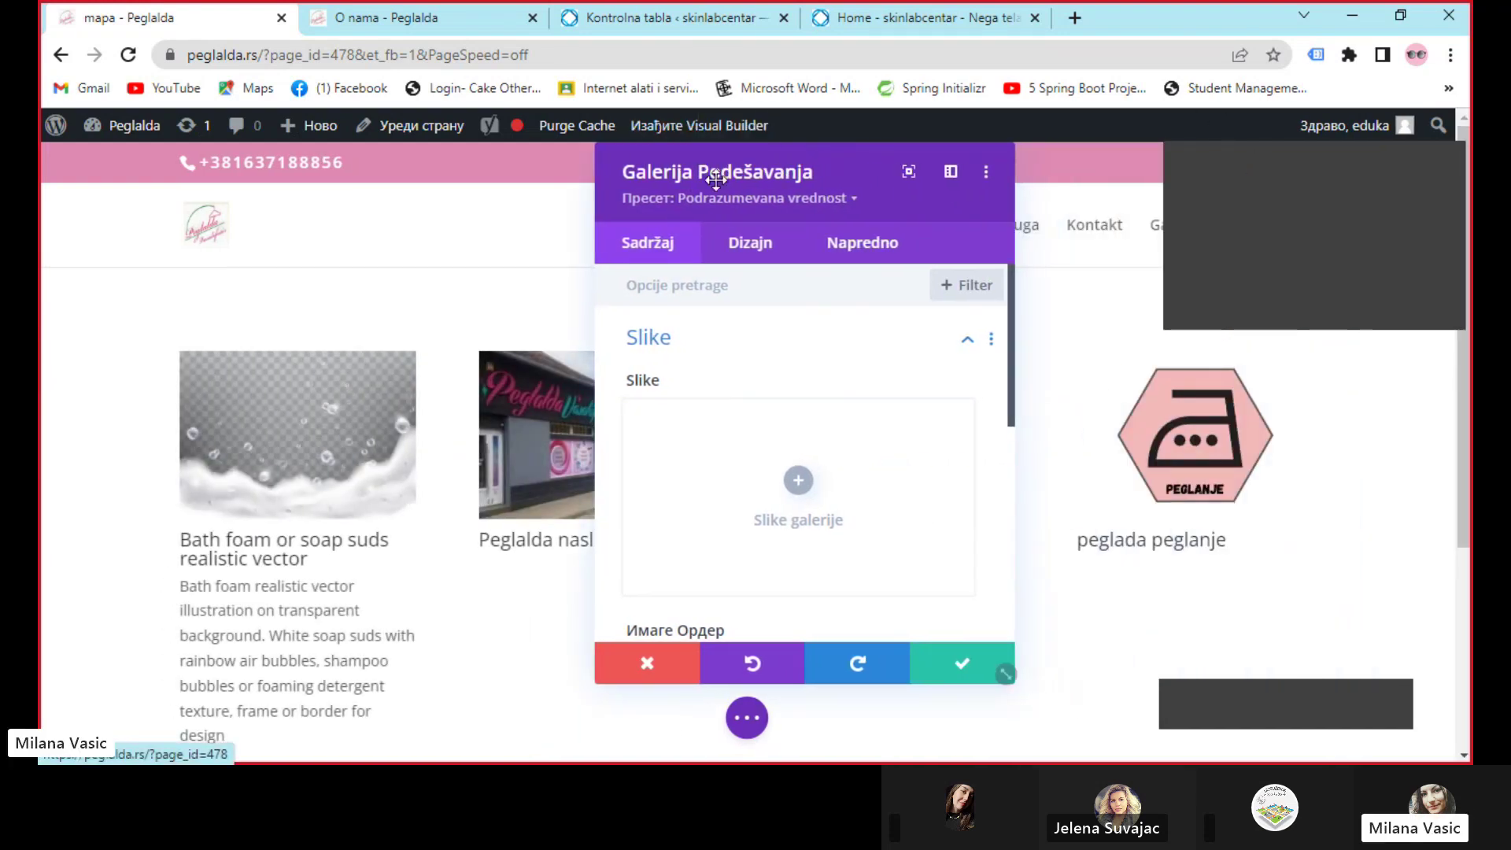
pyautogui.click(798, 481)
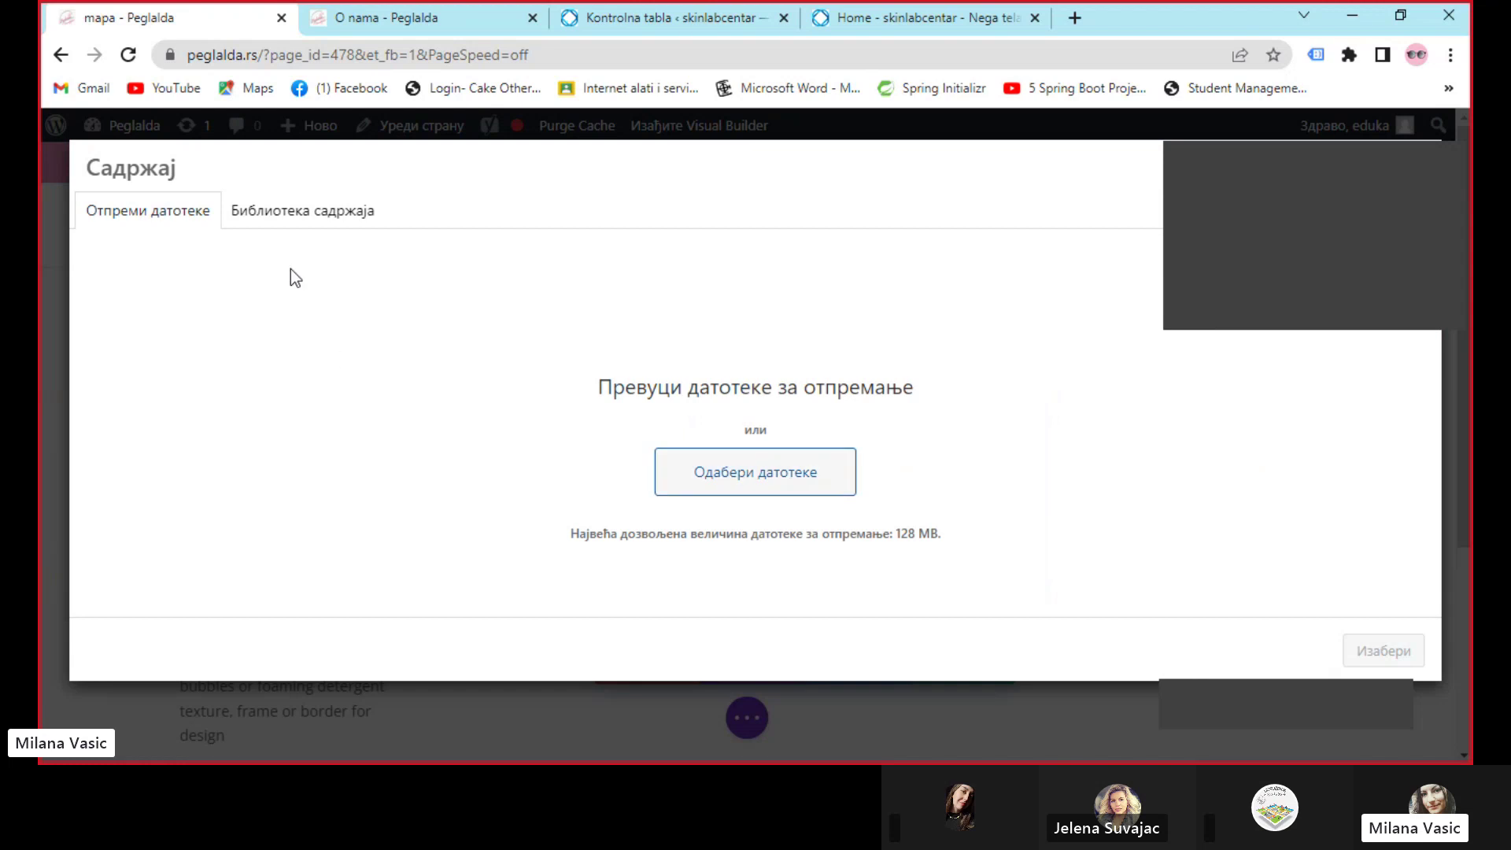
pyautogui.click(266, 219)
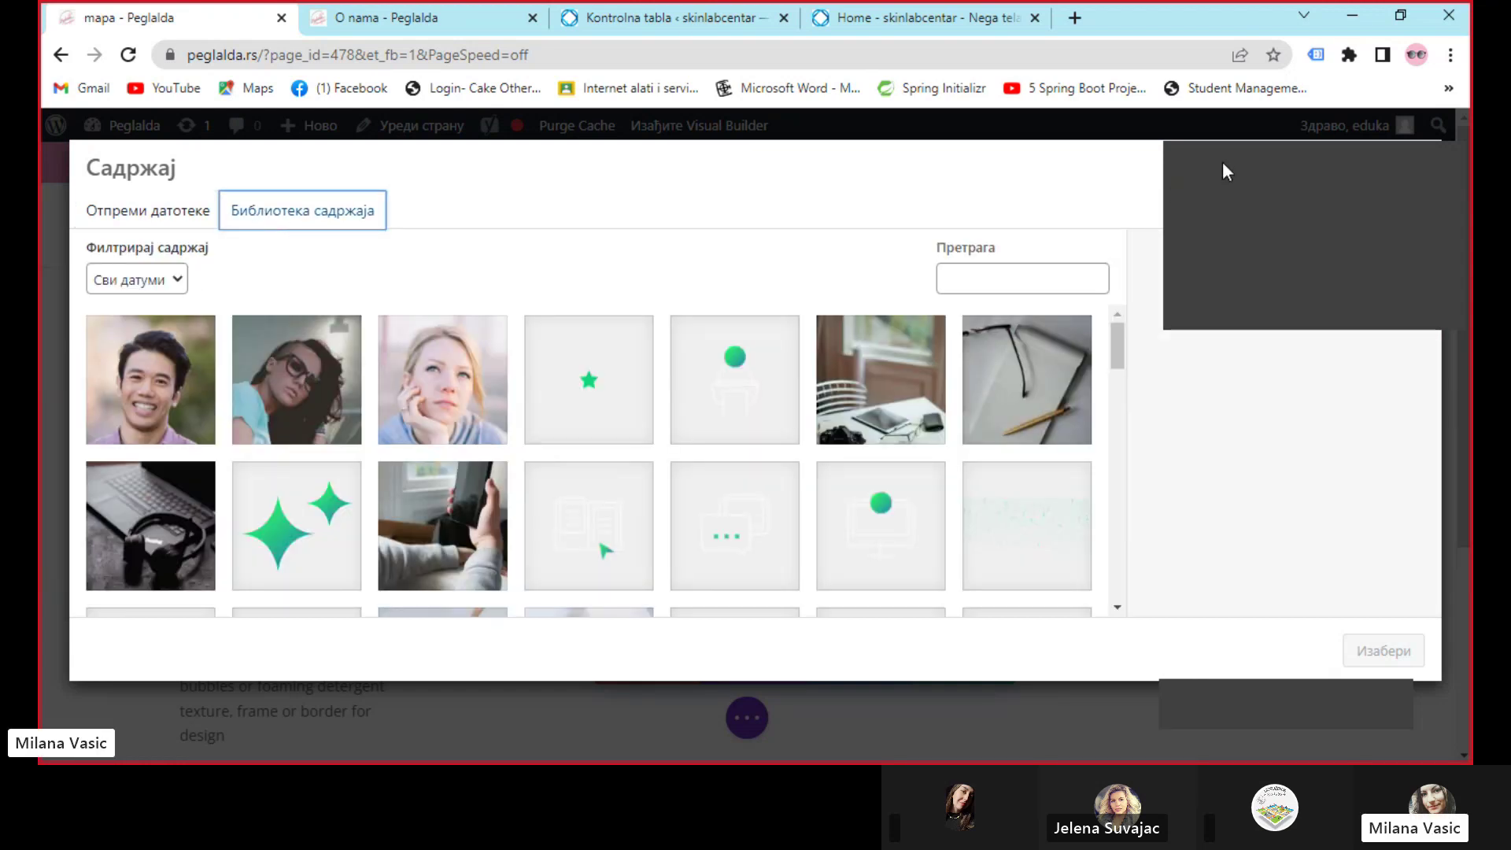
pyautogui.click(1415, 166)
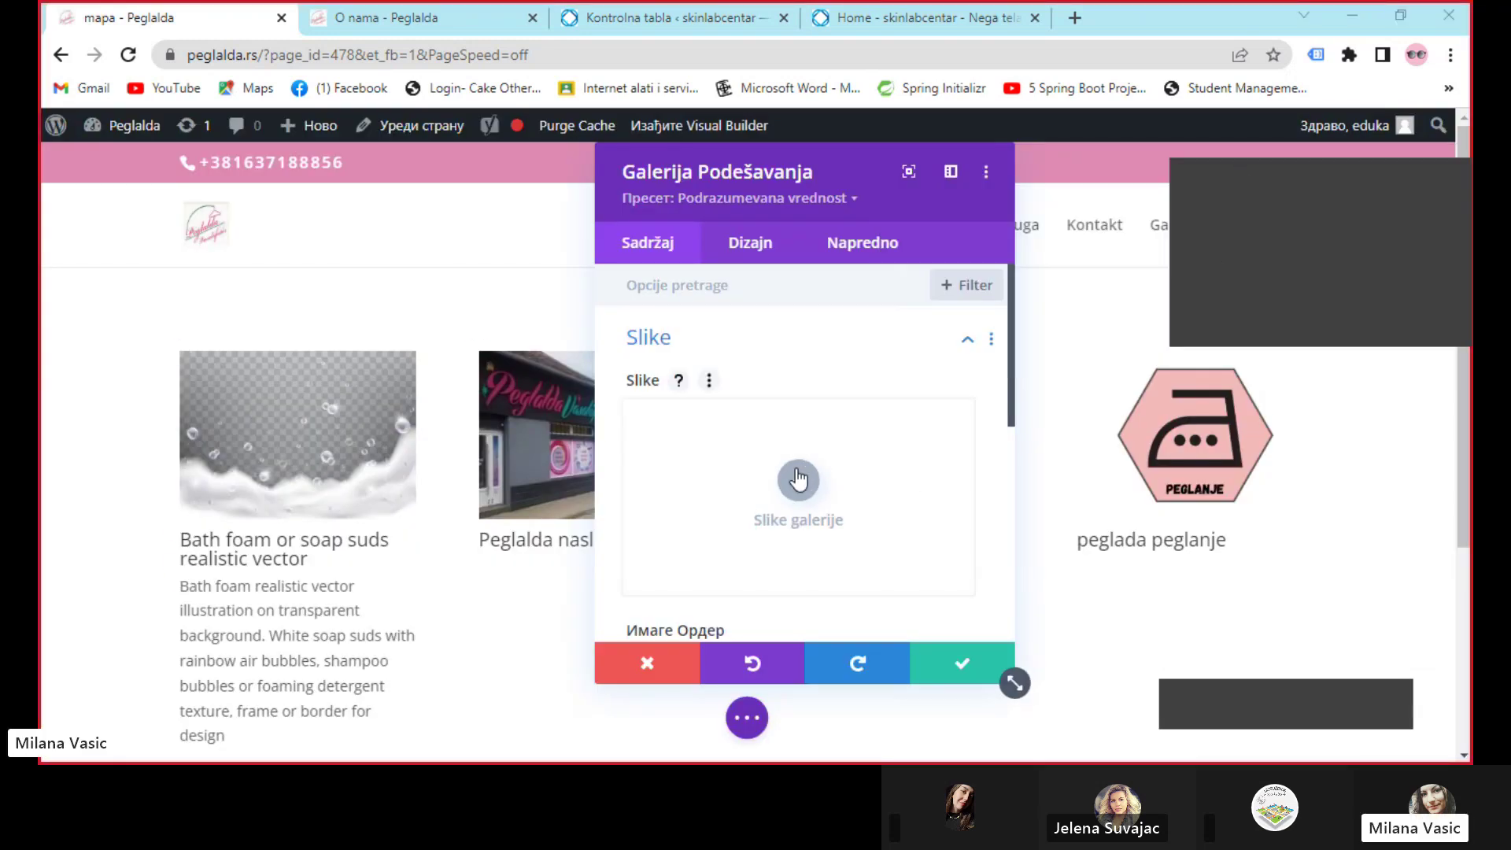
# Fill the gallery with four media library images: the woman in glasses, the blonde woman, the white table scene, and the notebook with pencil
pyautogui.click(798, 477)
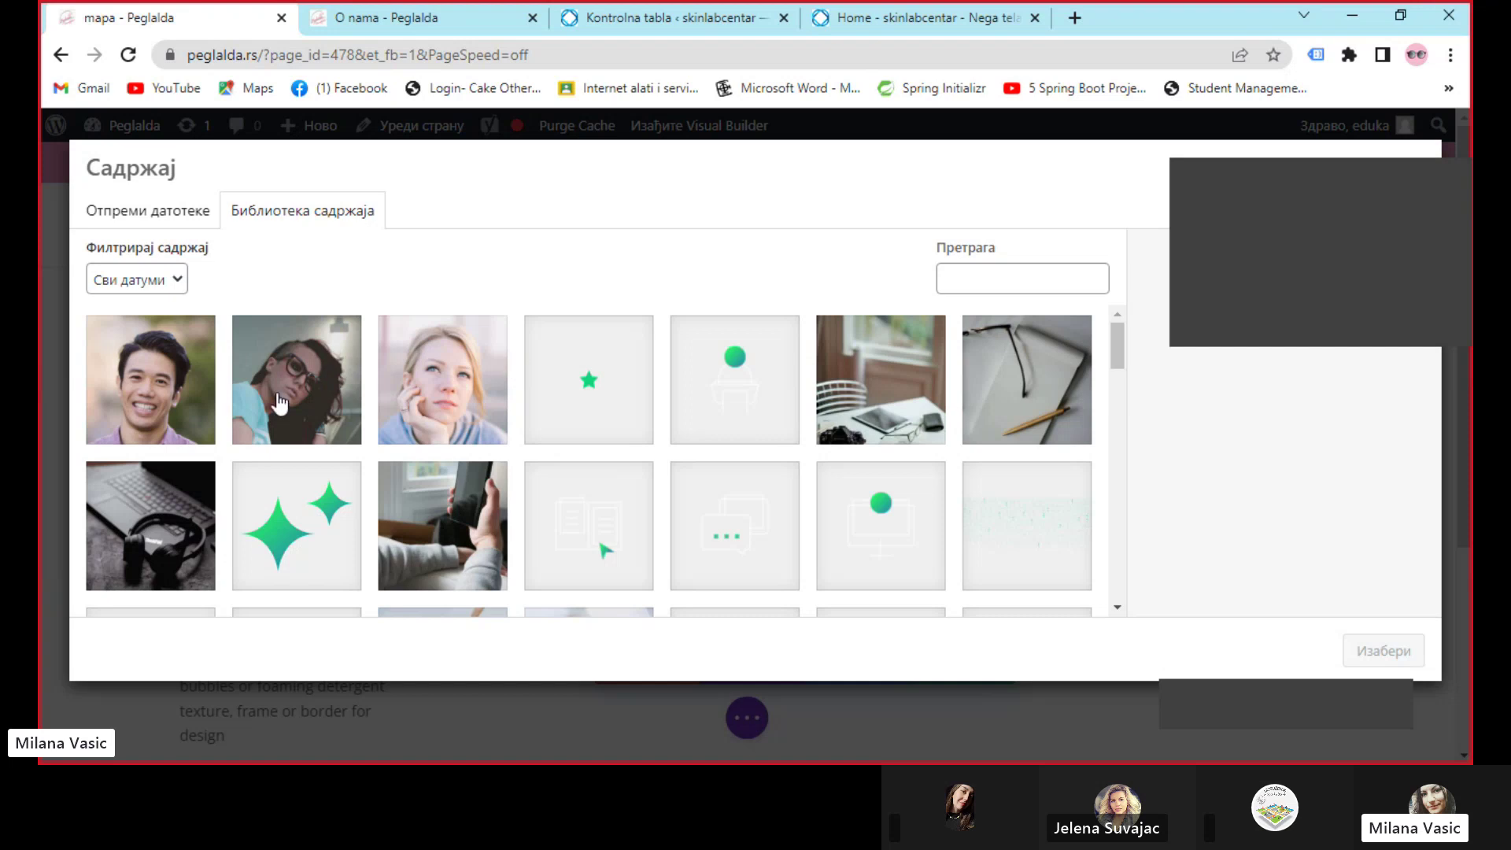
pyautogui.click(276, 403)
pyautogui.click(450, 372)
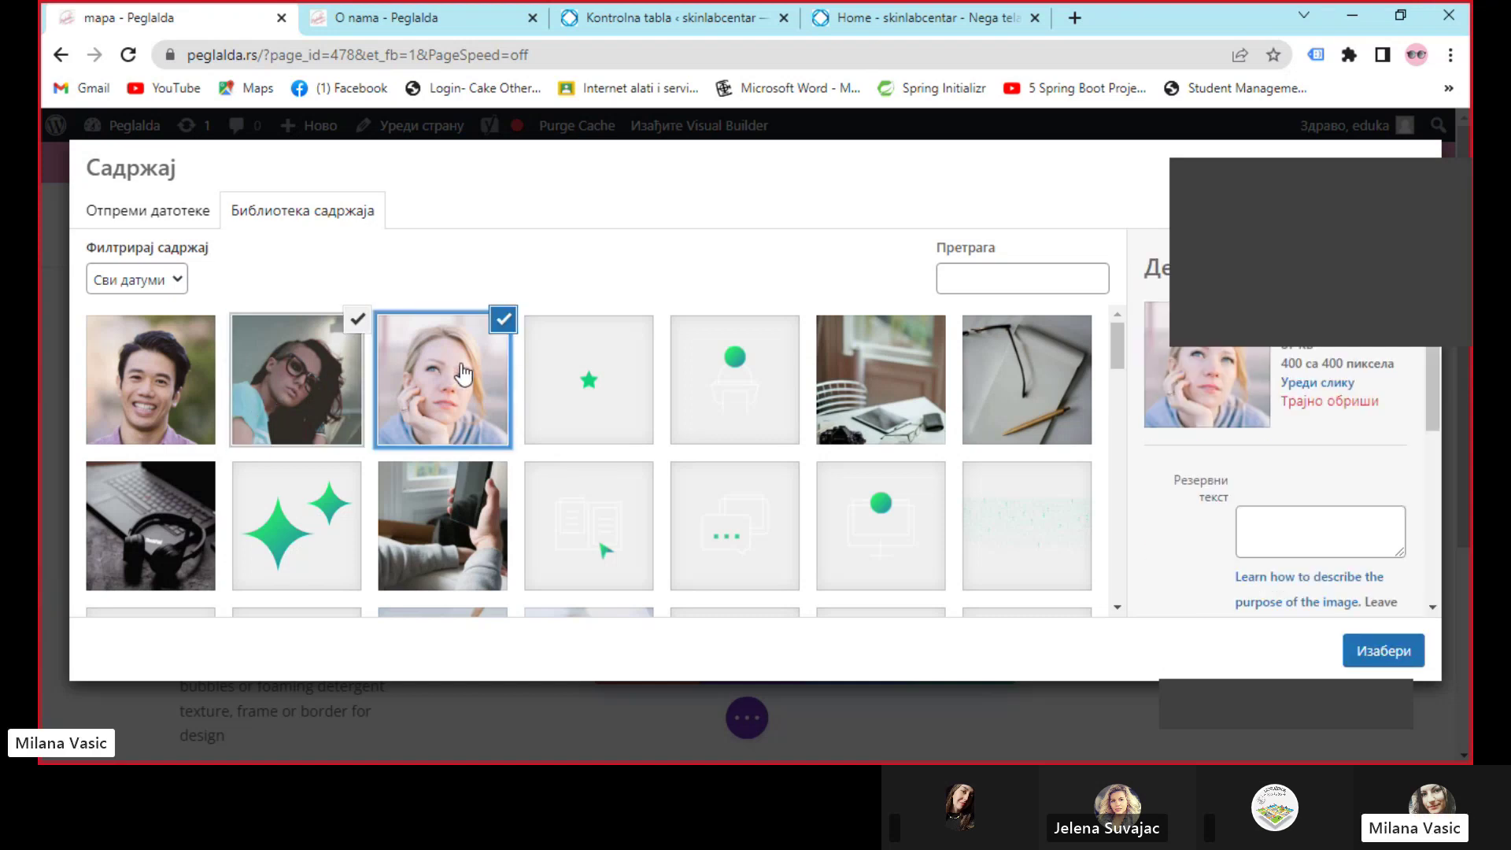
pyautogui.click(869, 366)
pyautogui.click(1023, 374)
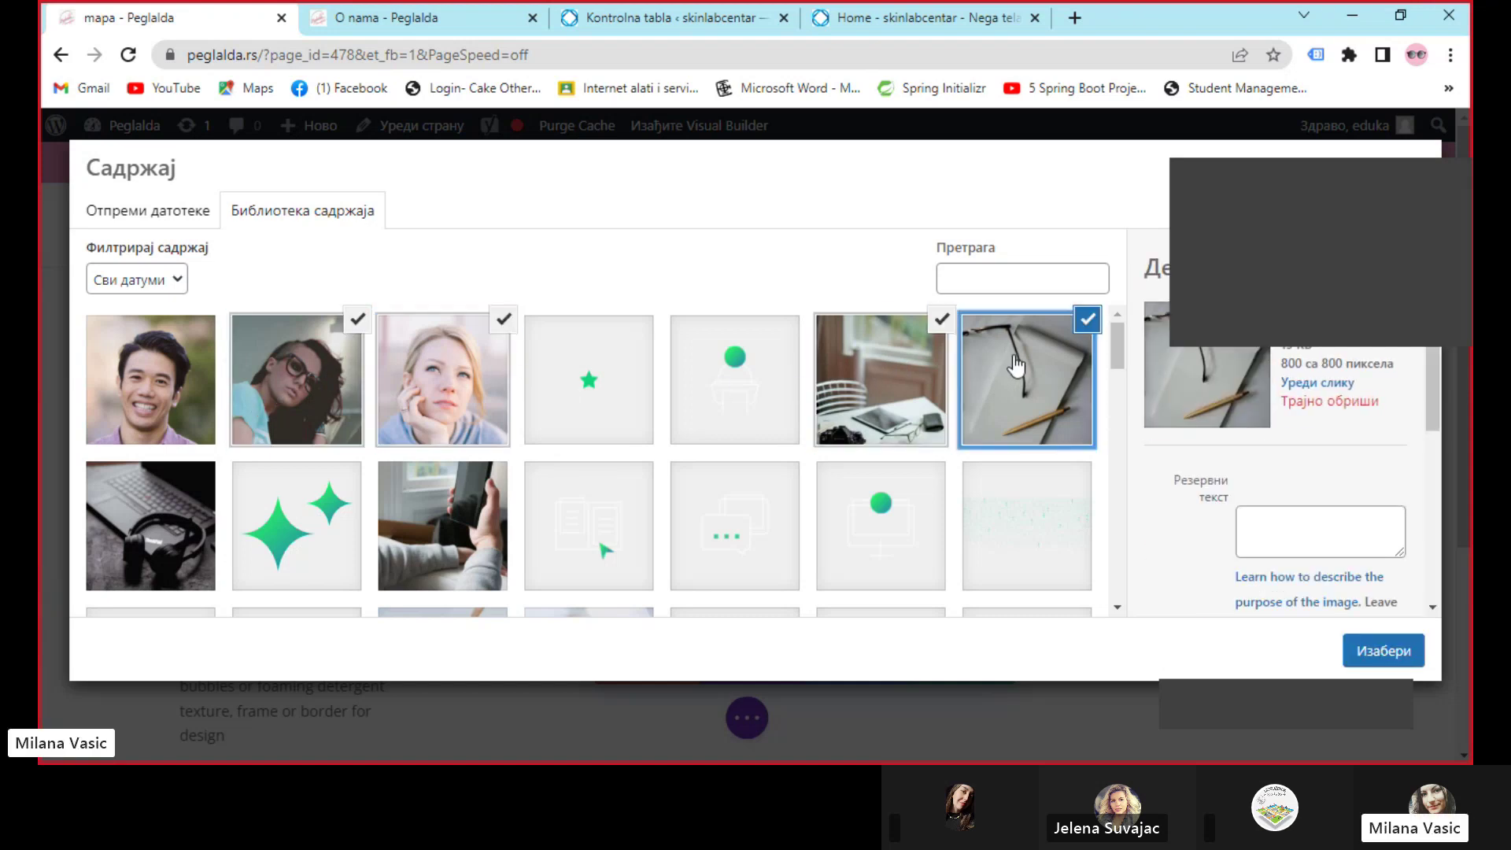
pyautogui.click(1381, 653)
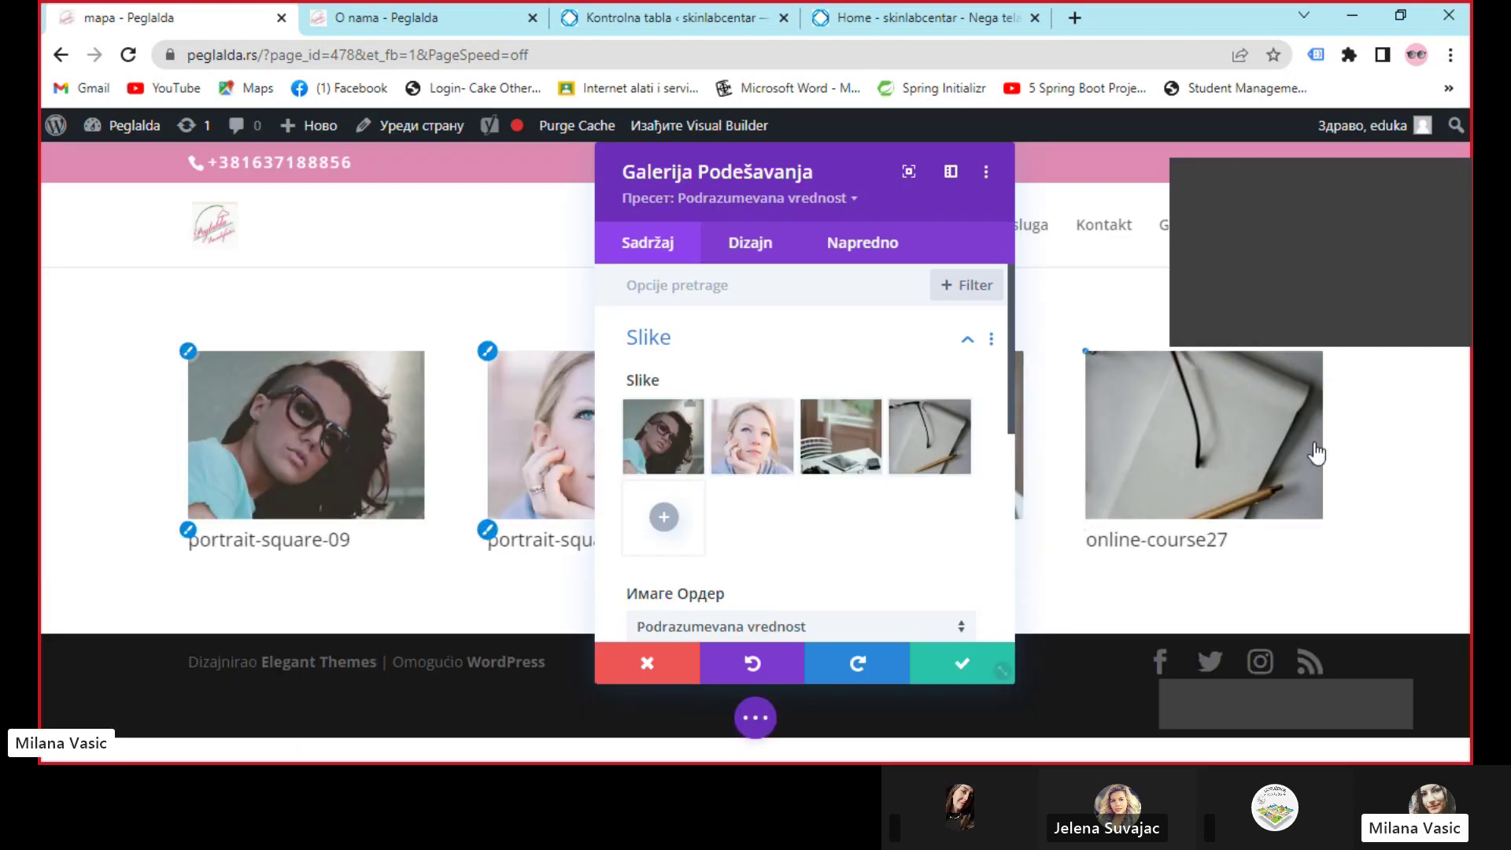
# Turn off the display of titles and captions in the gallery's elements settings and save the module
pyautogui.scroll(-3, 810, 551)
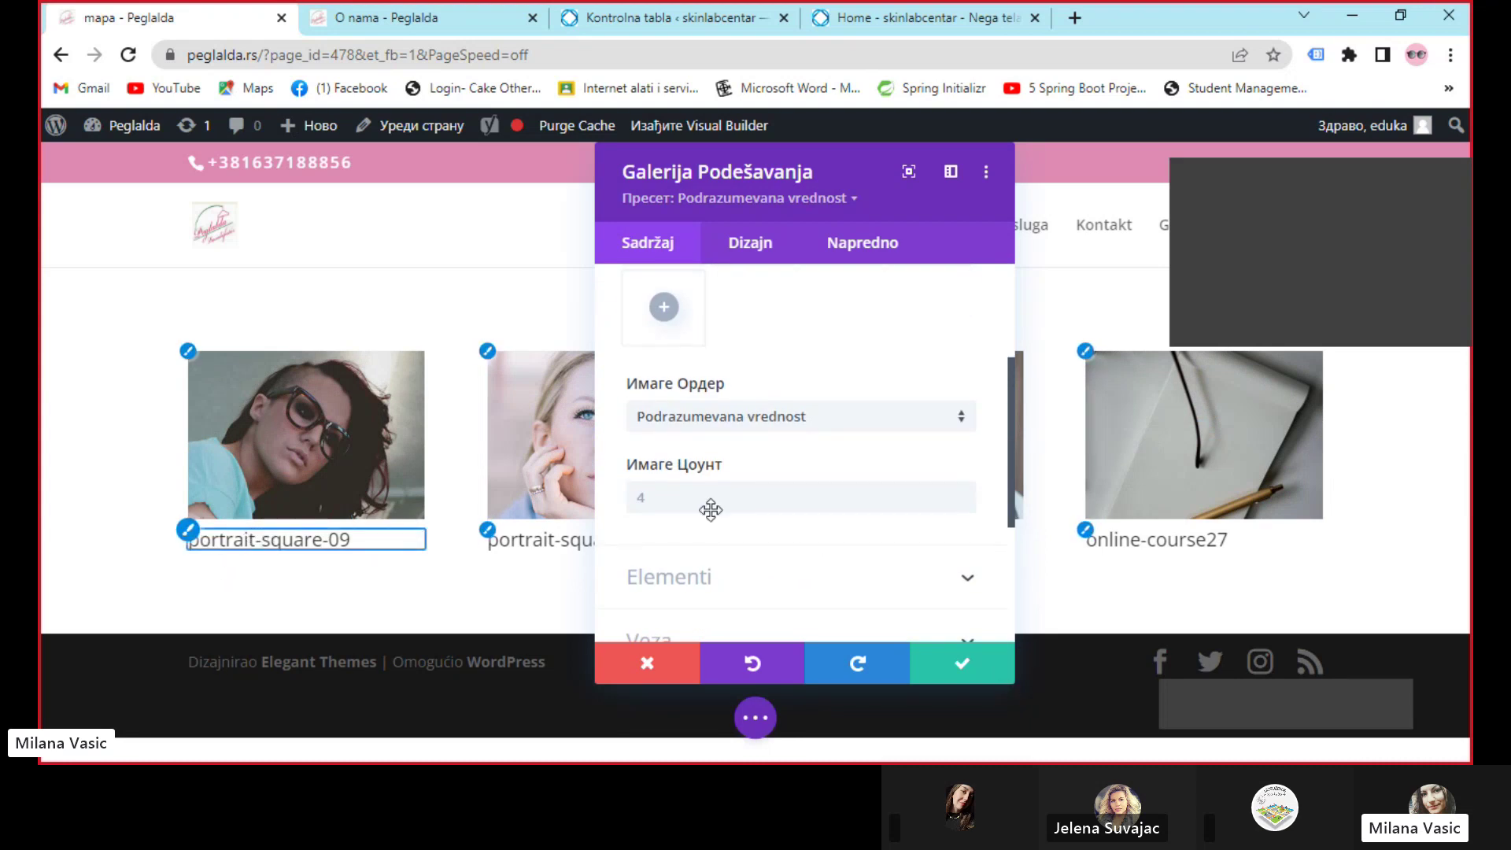
pyautogui.click(692, 482)
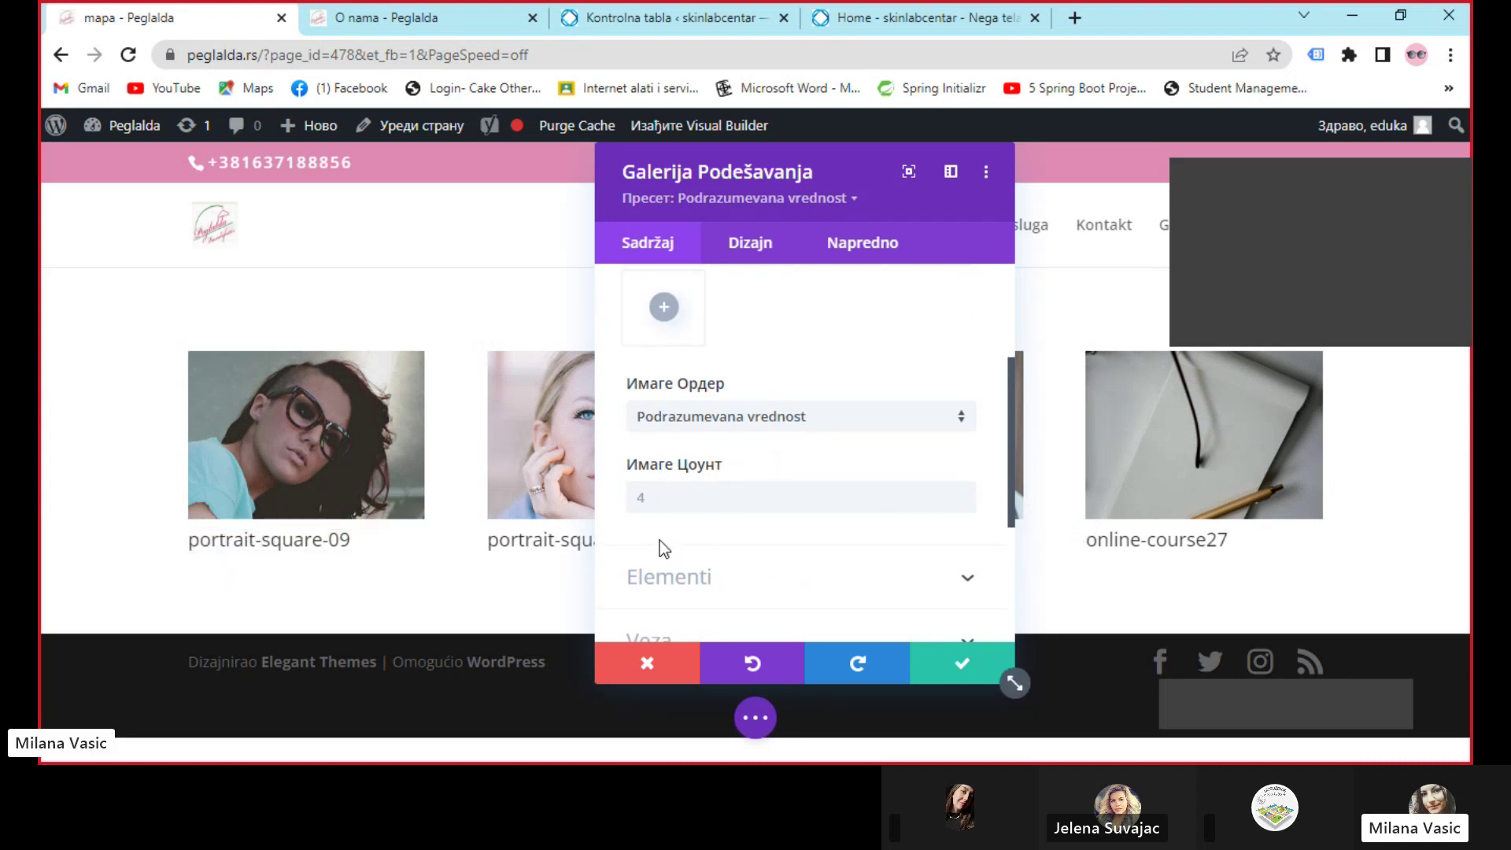
pyautogui.click(654, 579)
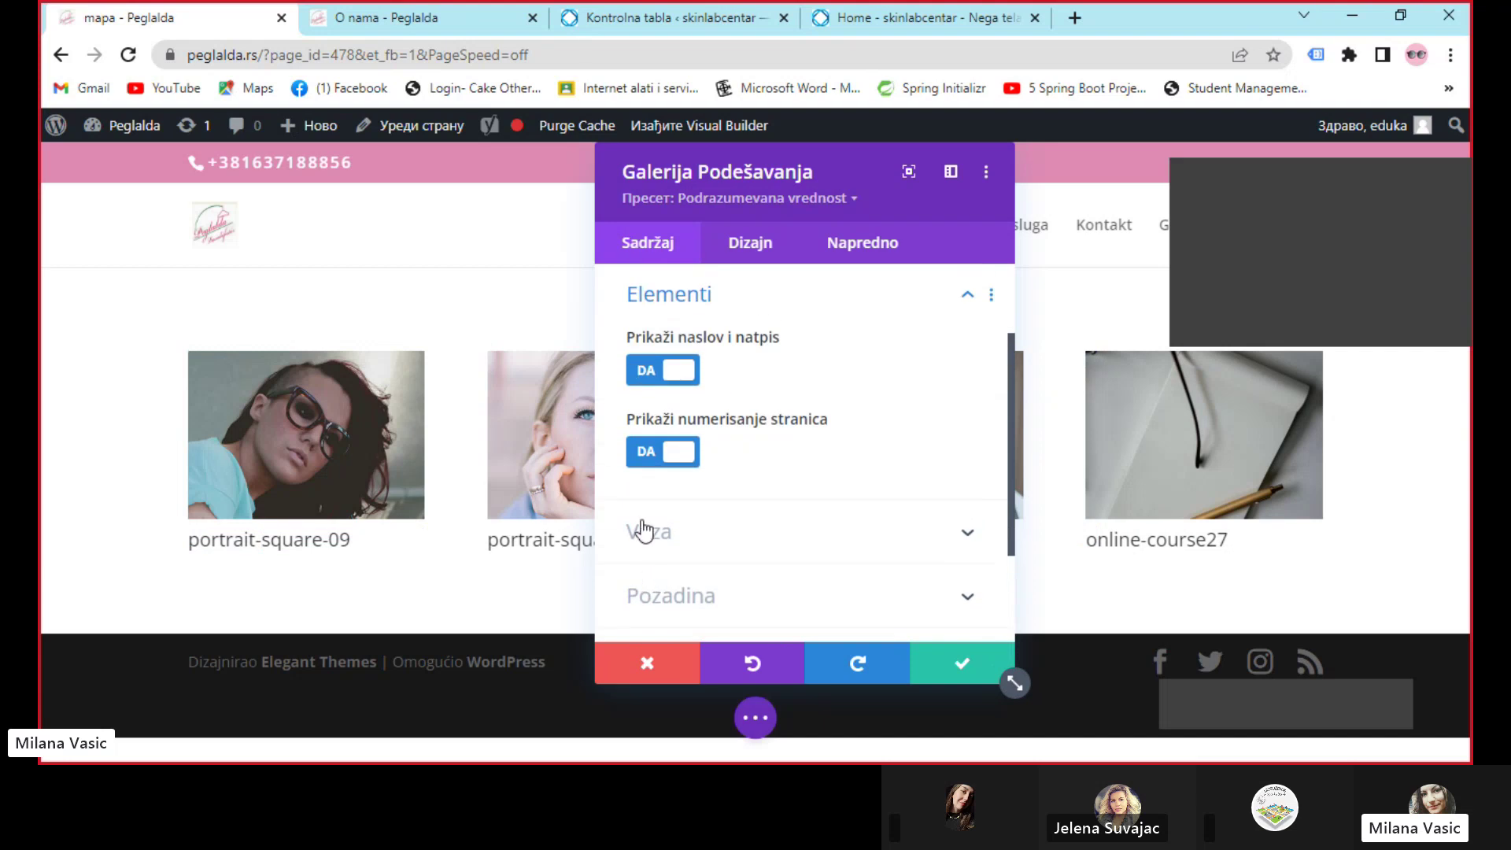
pyautogui.click(696, 383)
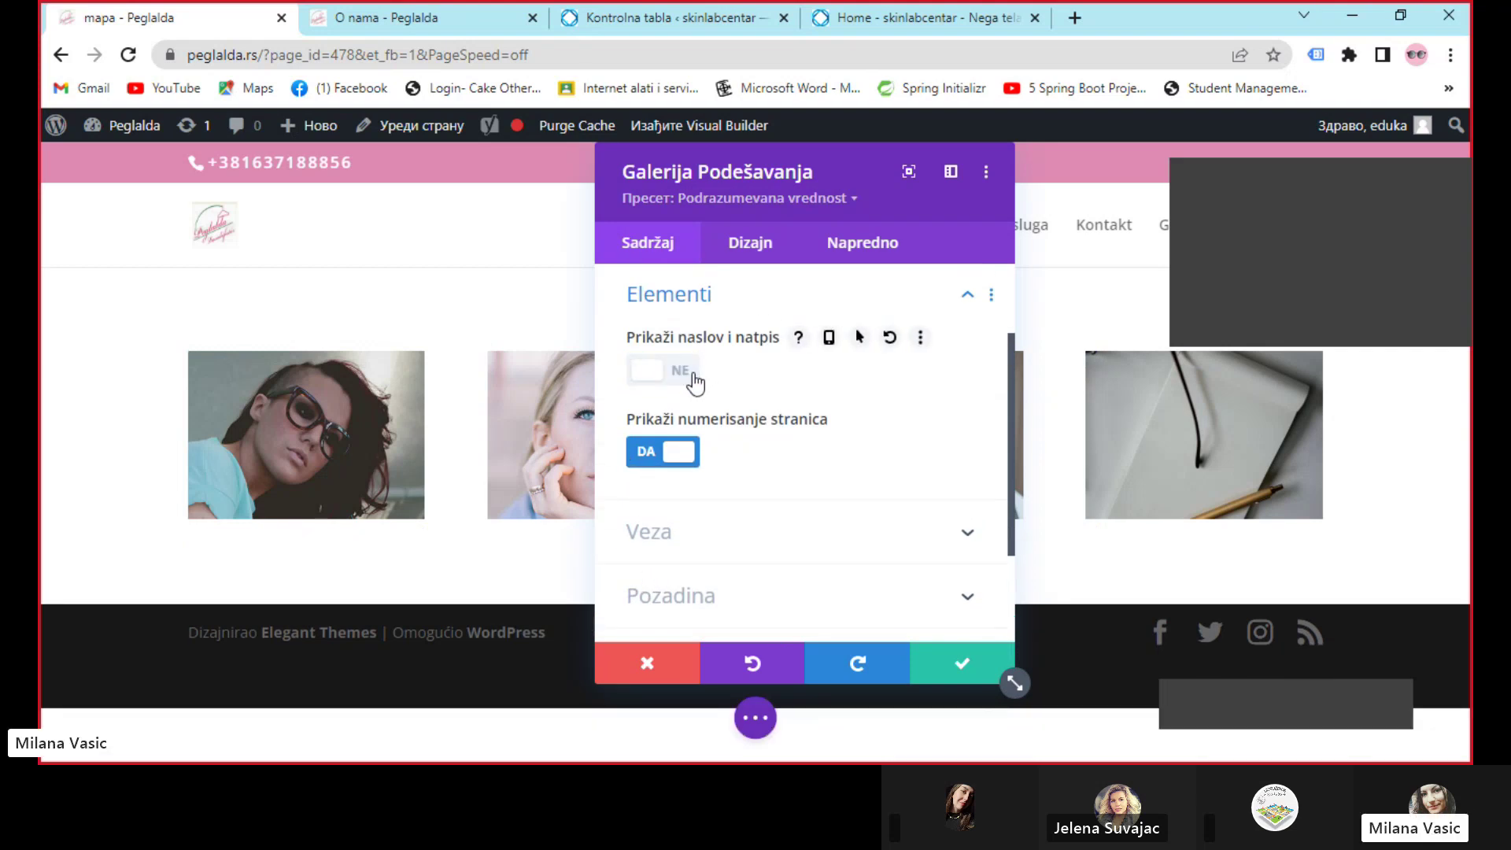
pyautogui.scroll(1, 669, 532)
pyautogui.scroll(-3, 661, 561)
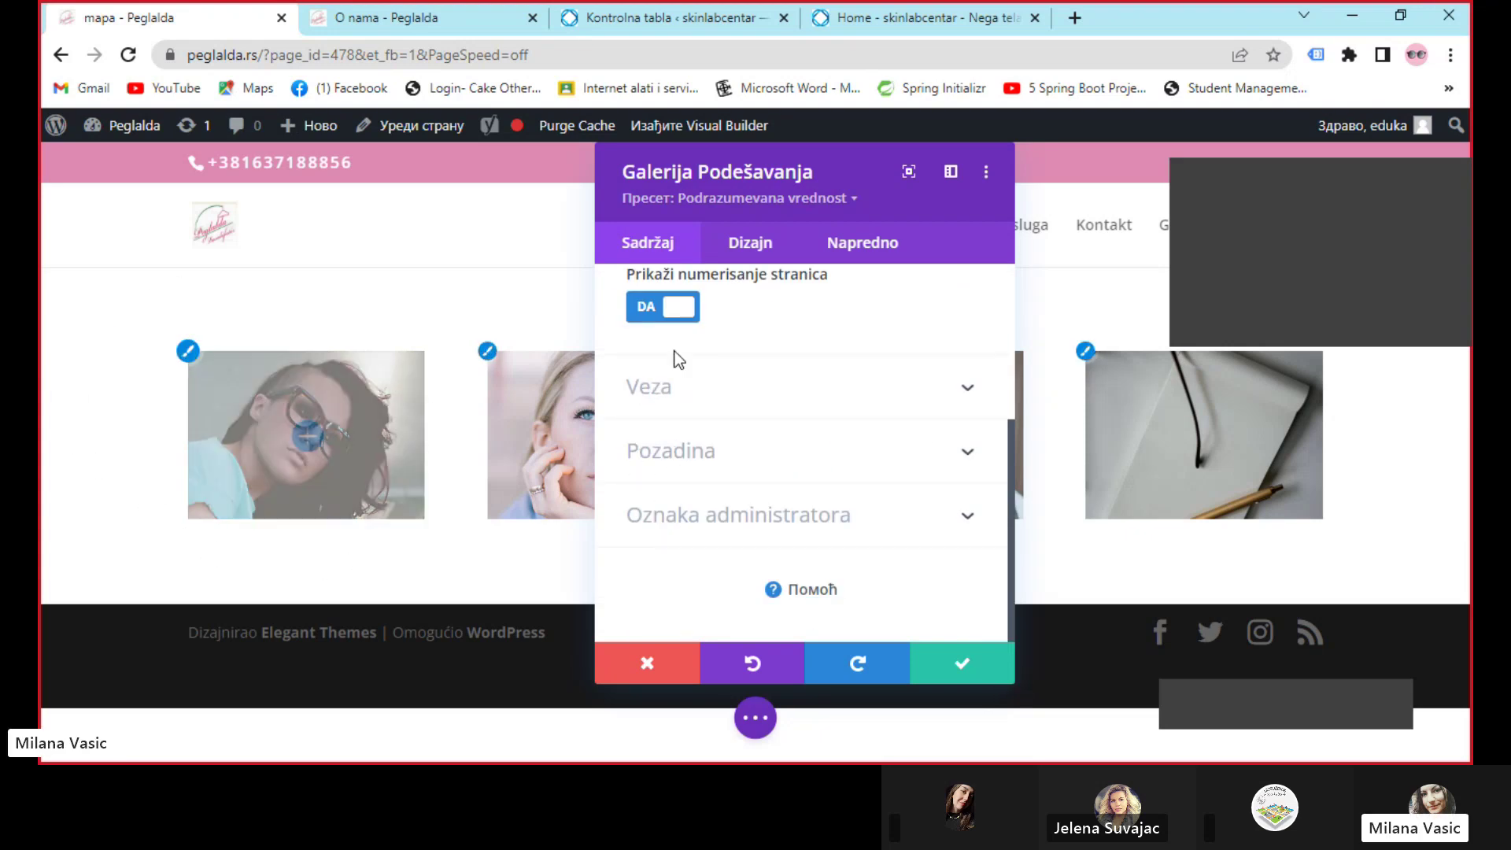
pyautogui.scroll(3, 678, 359)
pyautogui.click(650, 340)
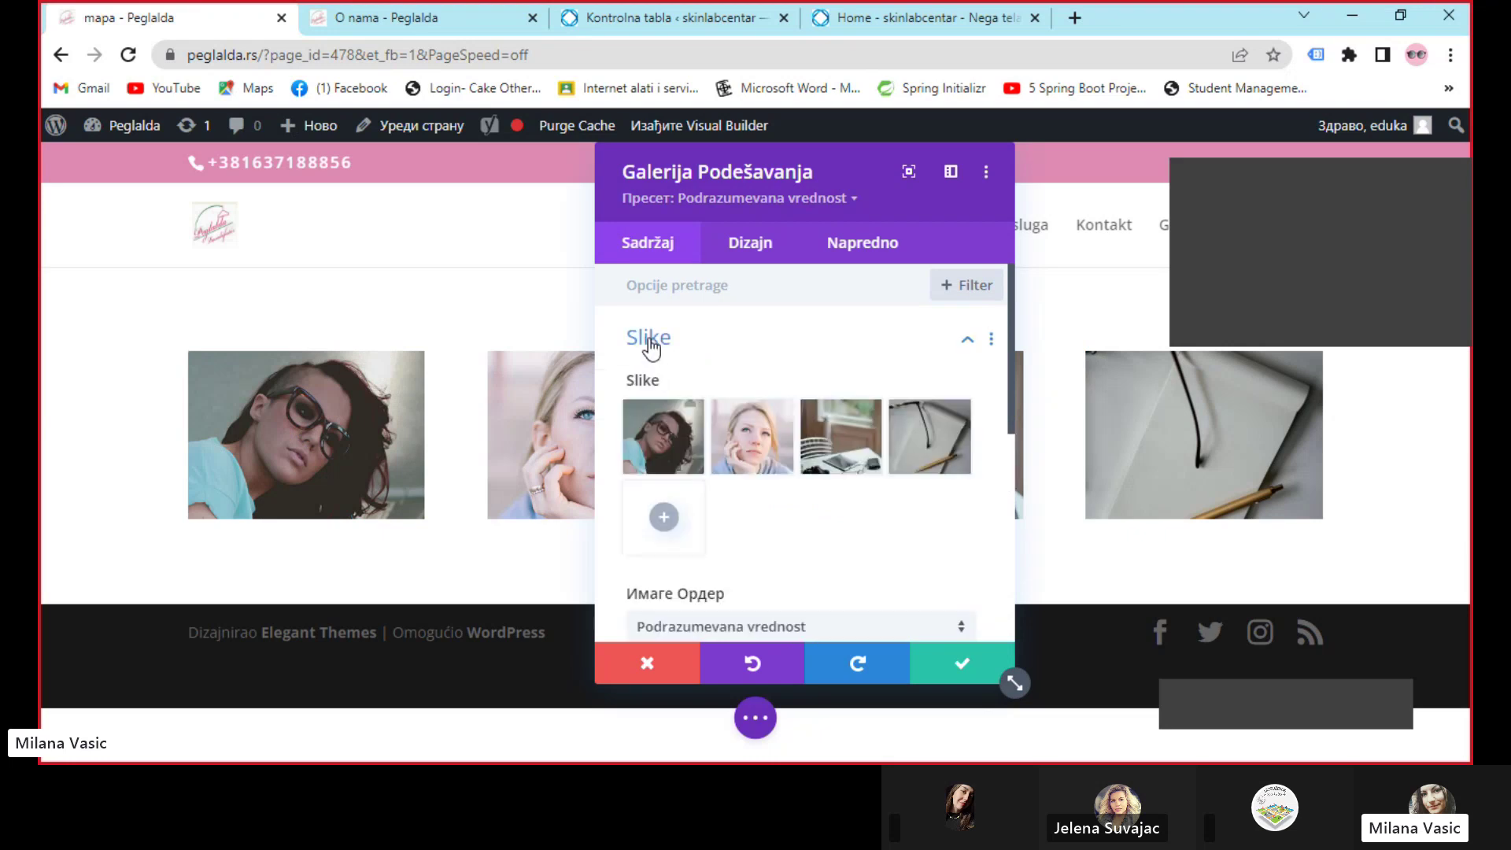
pyautogui.click(952, 662)
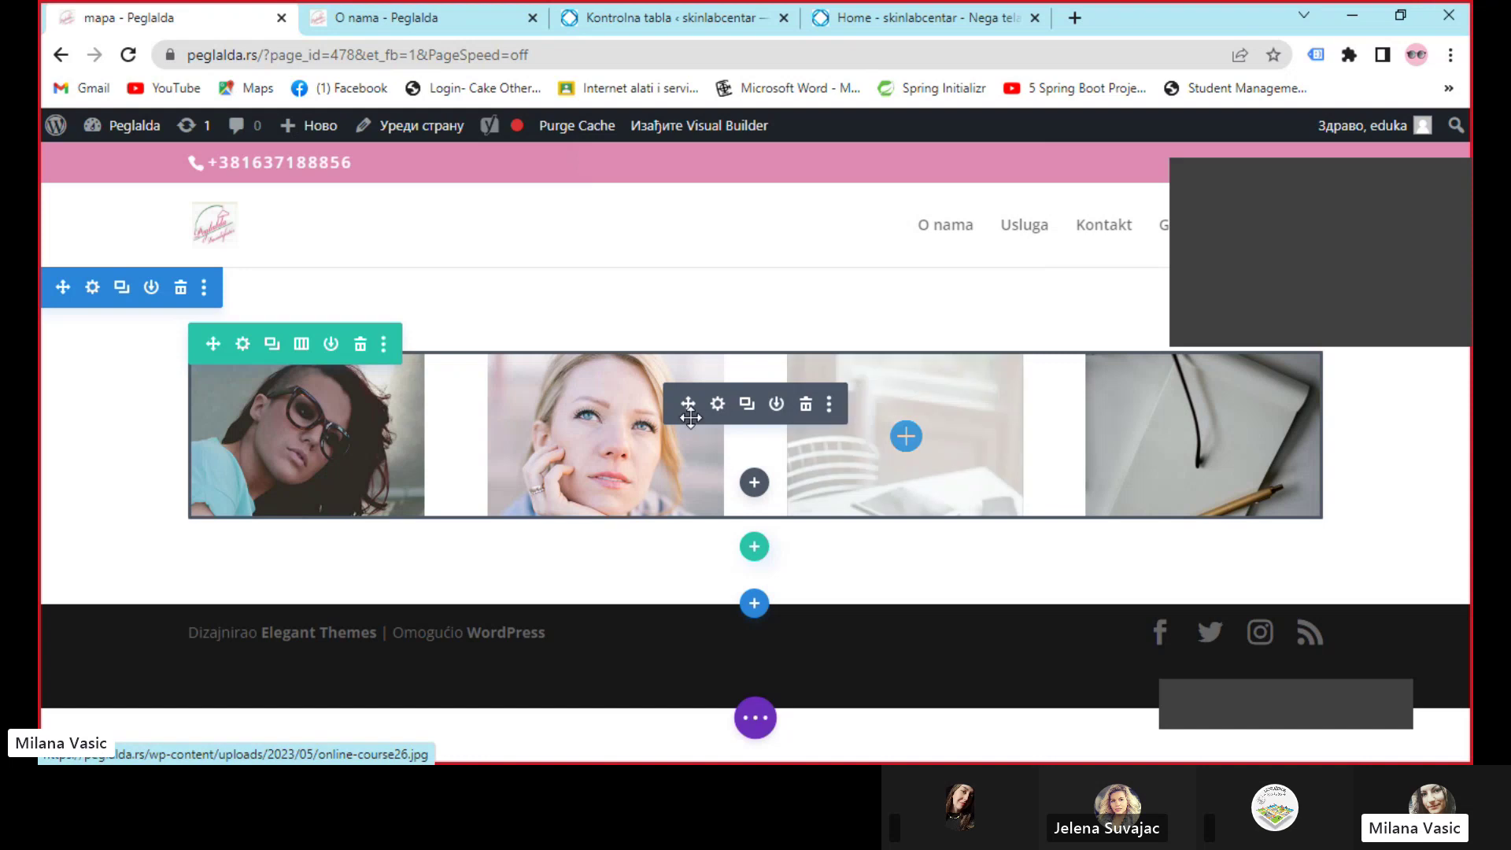
# Set the gallery's thumbnail orientation to Portret, change its layout to Klizač, and save the module
pyautogui.click(718, 404)
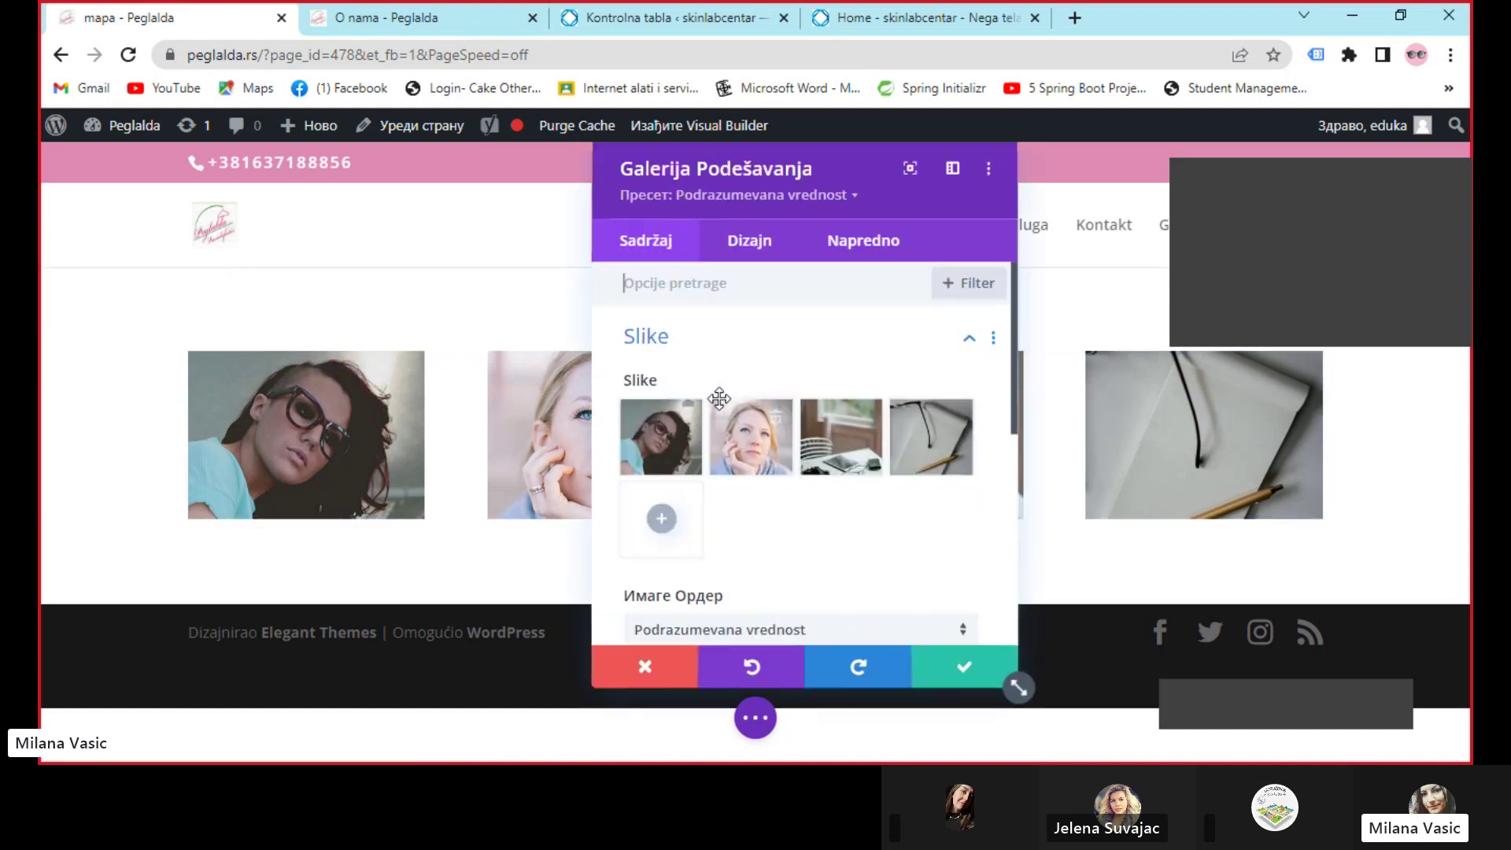
pyautogui.click(758, 250)
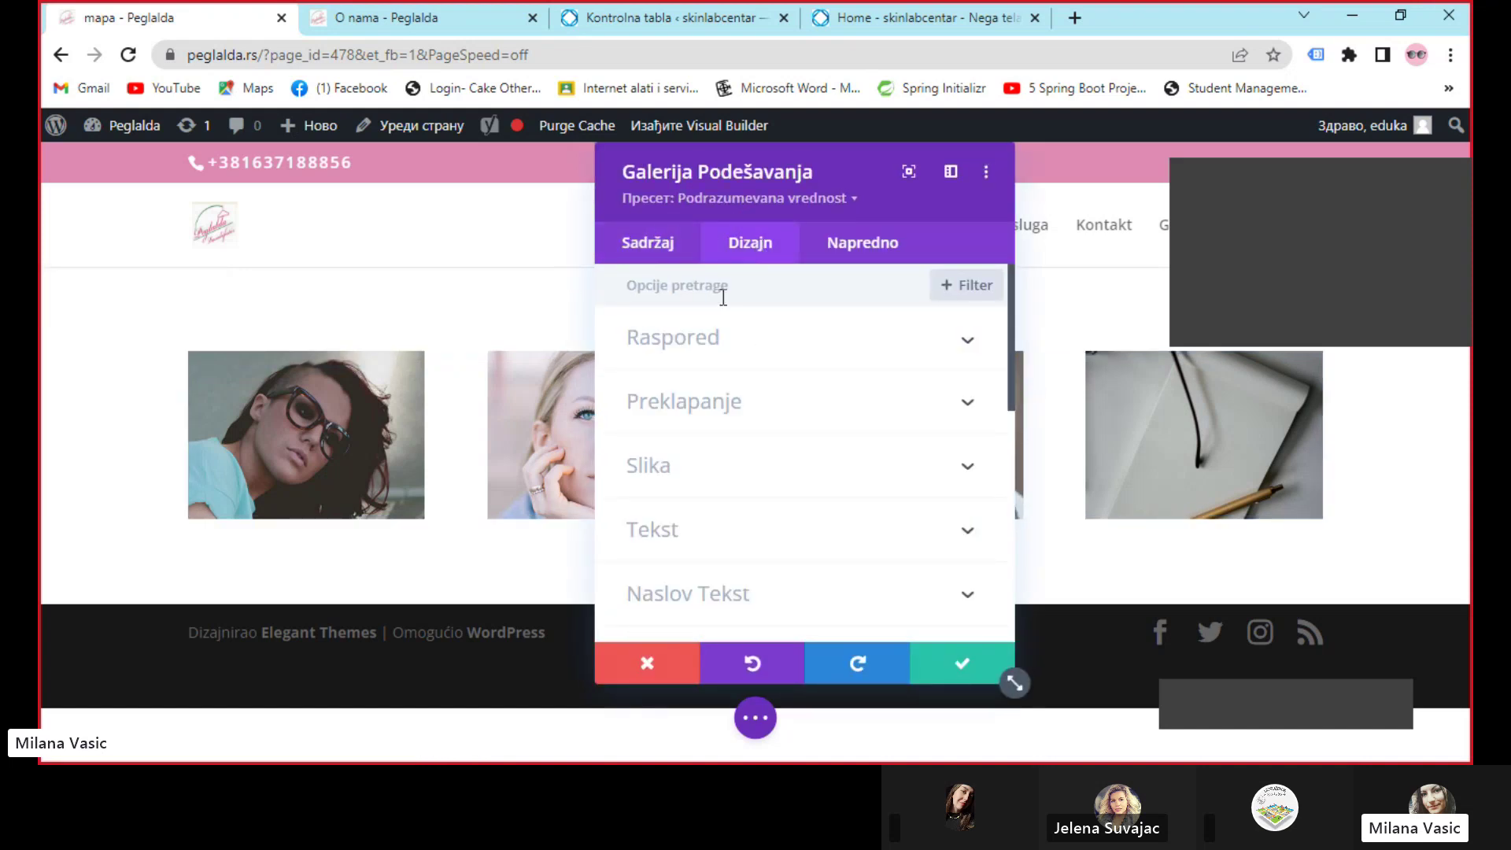
pyautogui.click(681, 345)
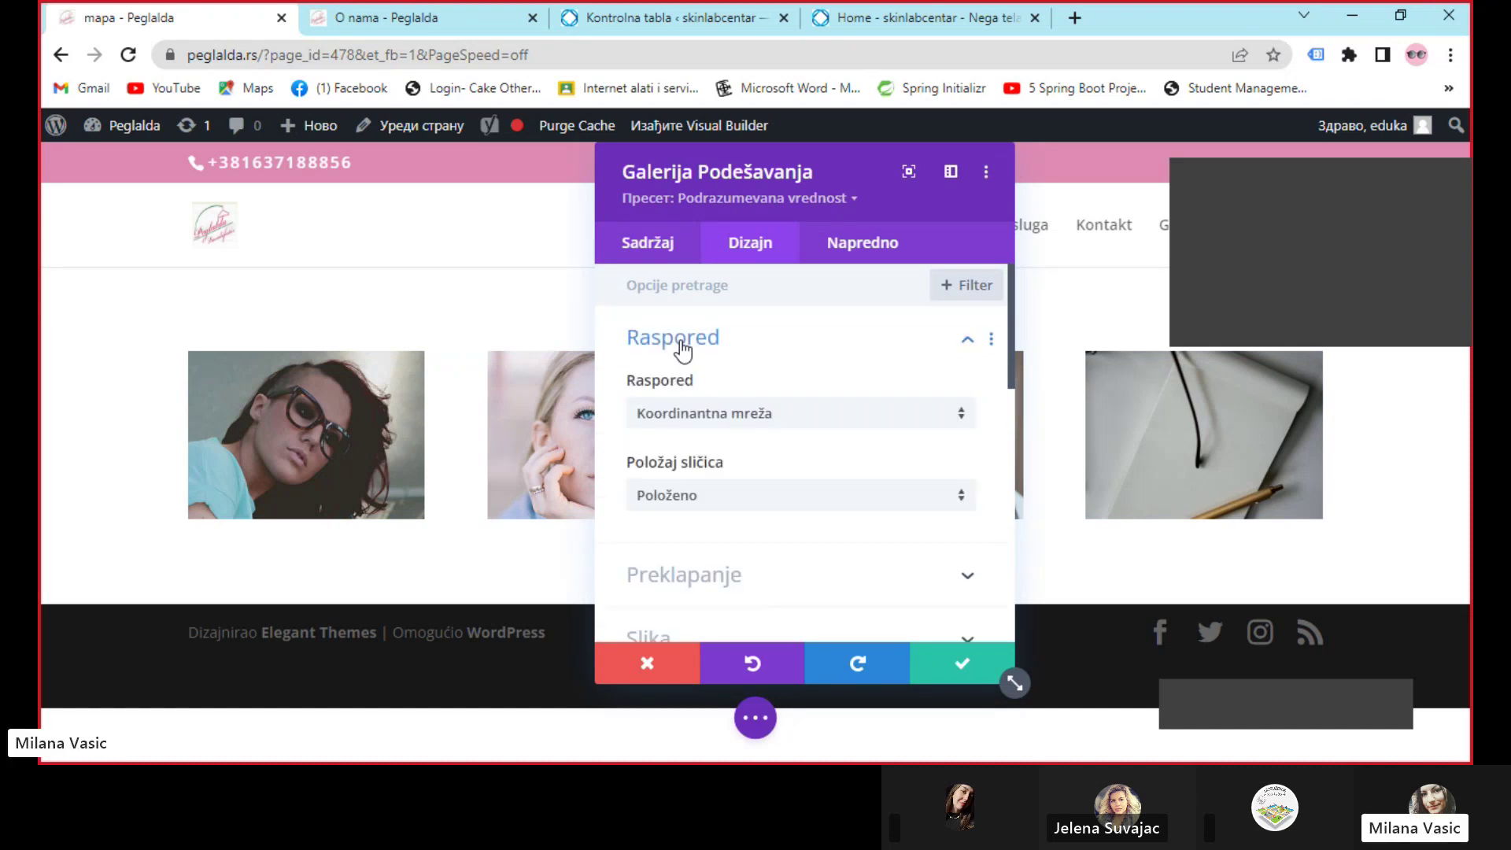
pyautogui.click(677, 504)
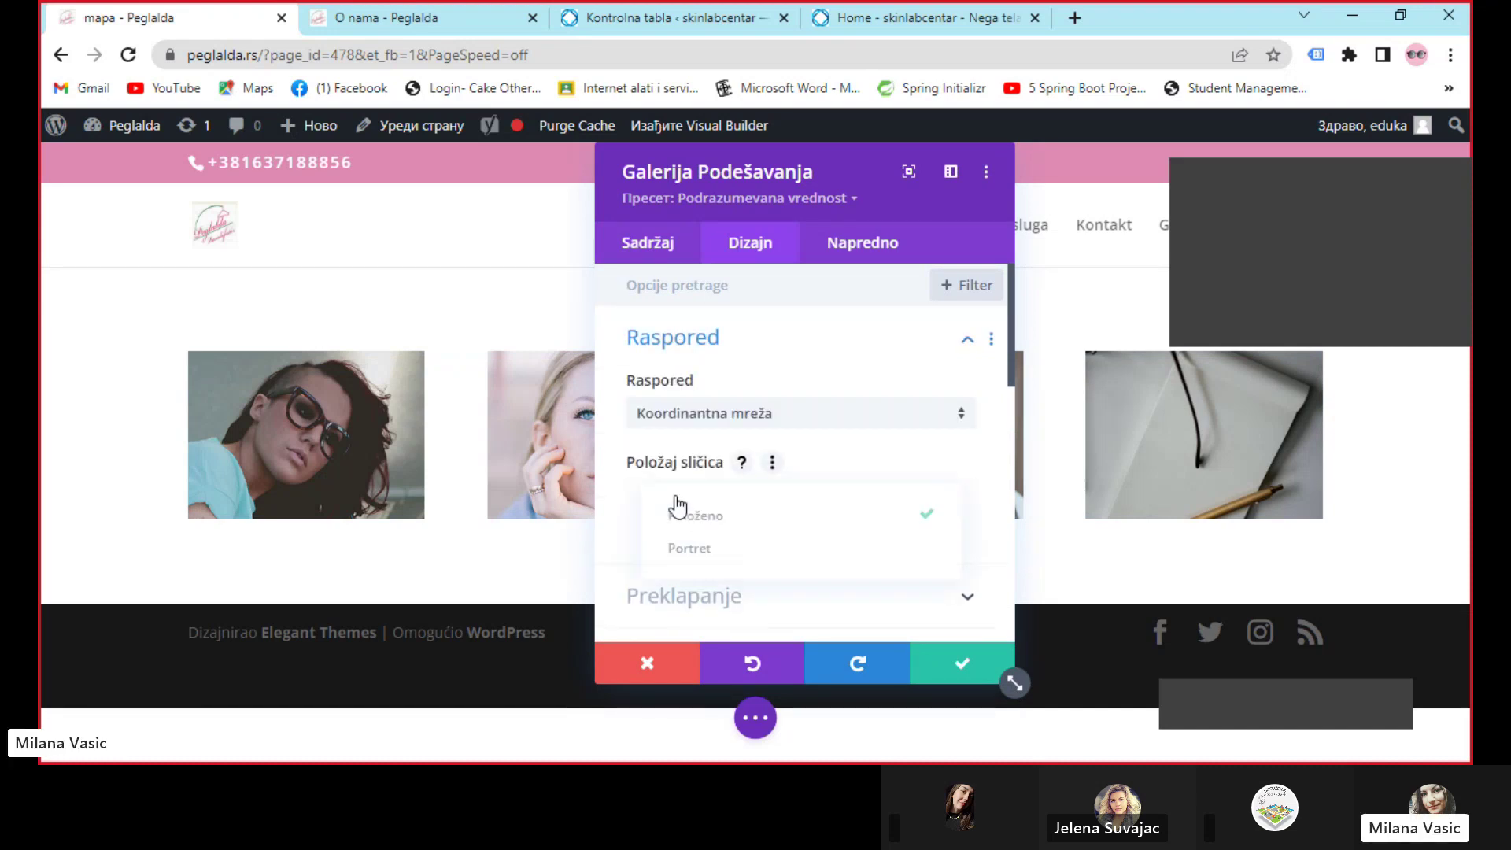
pyautogui.click(692, 553)
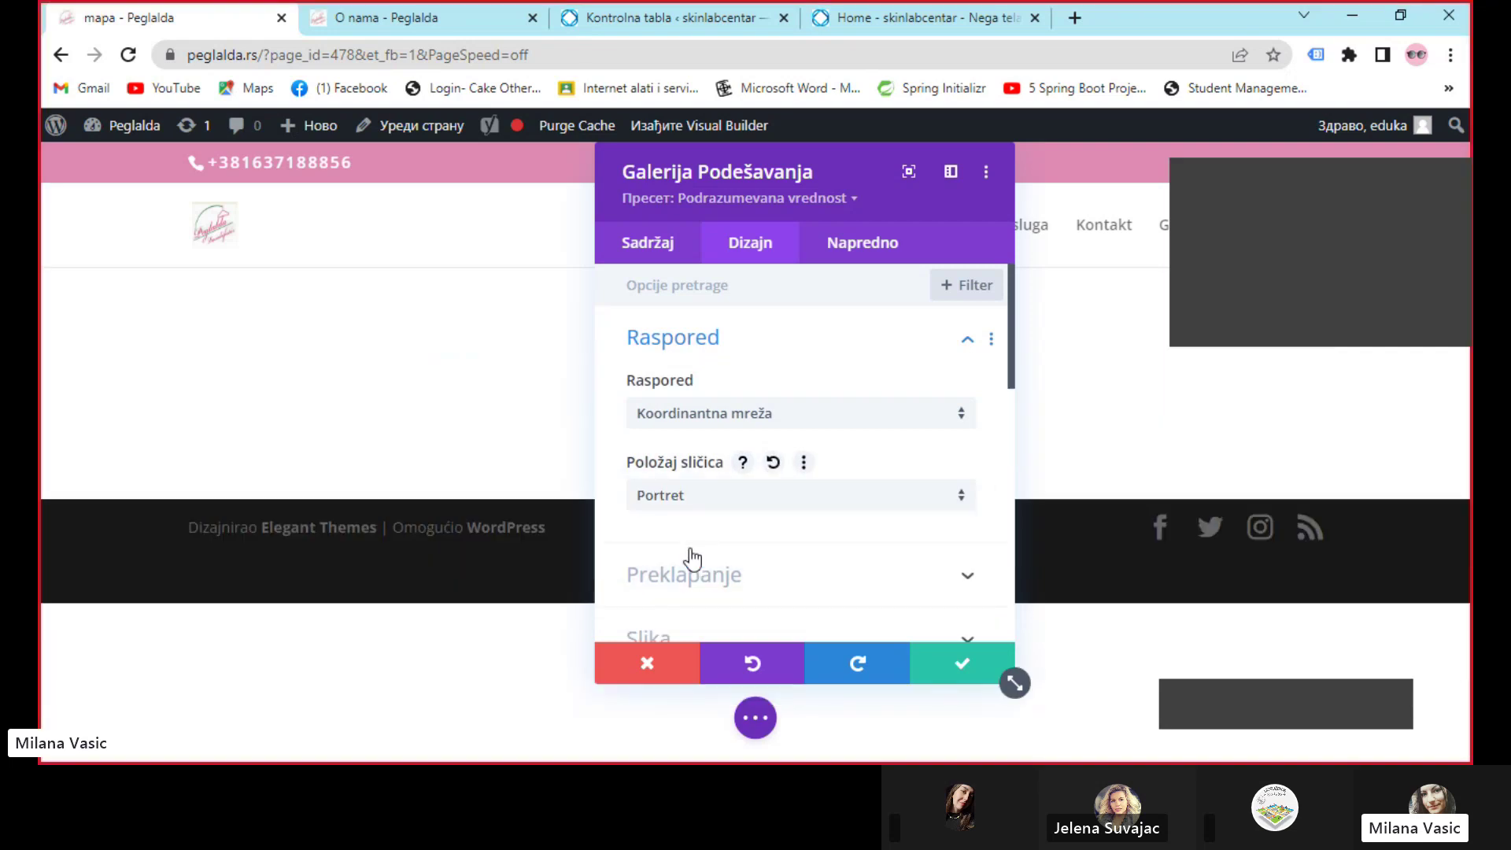
pyautogui.click(681, 422)
pyautogui.click(685, 474)
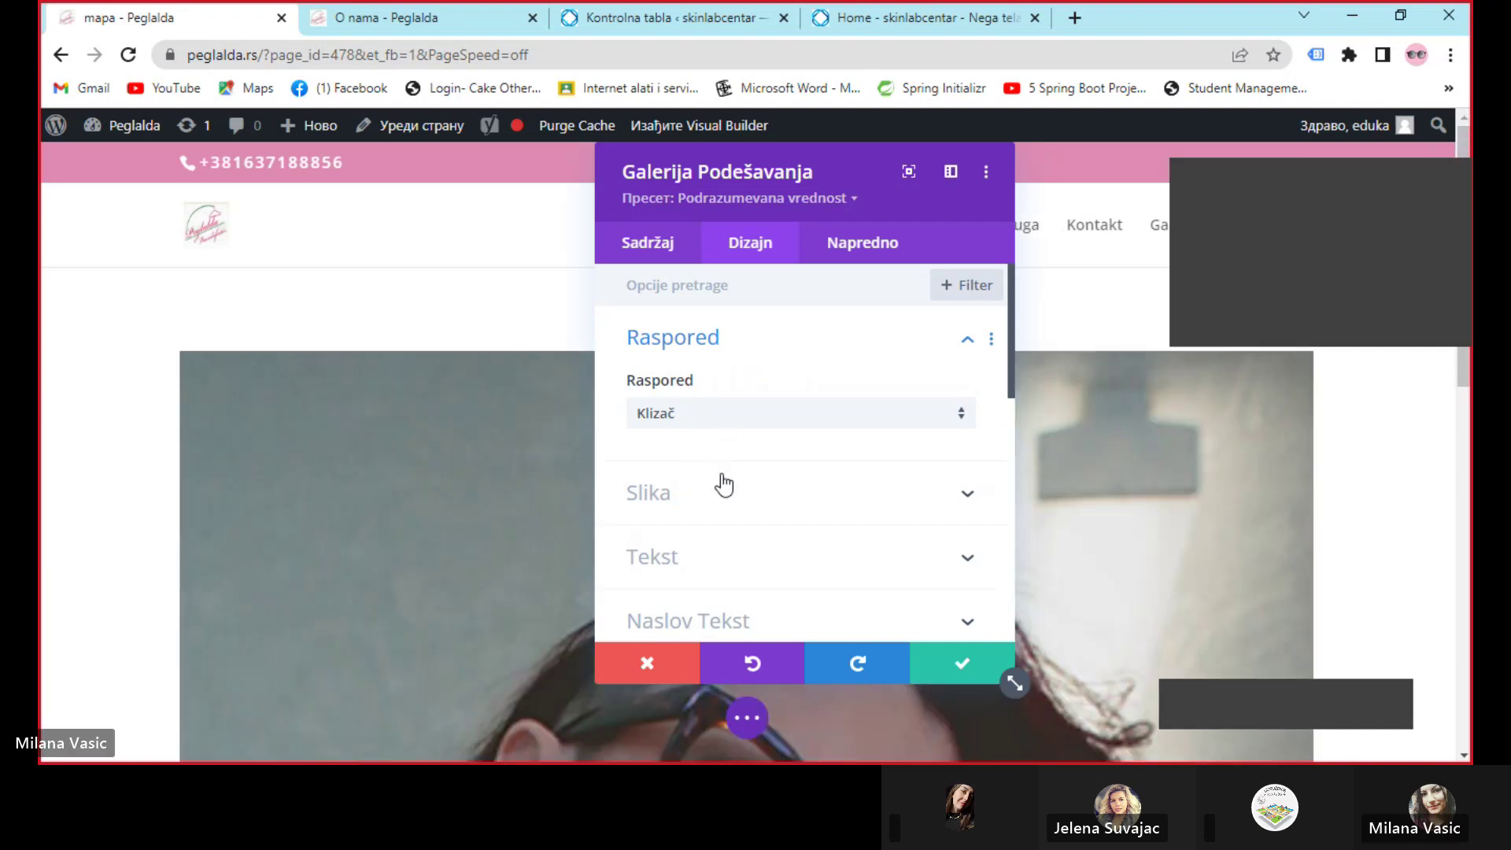
pyautogui.click(957, 663)
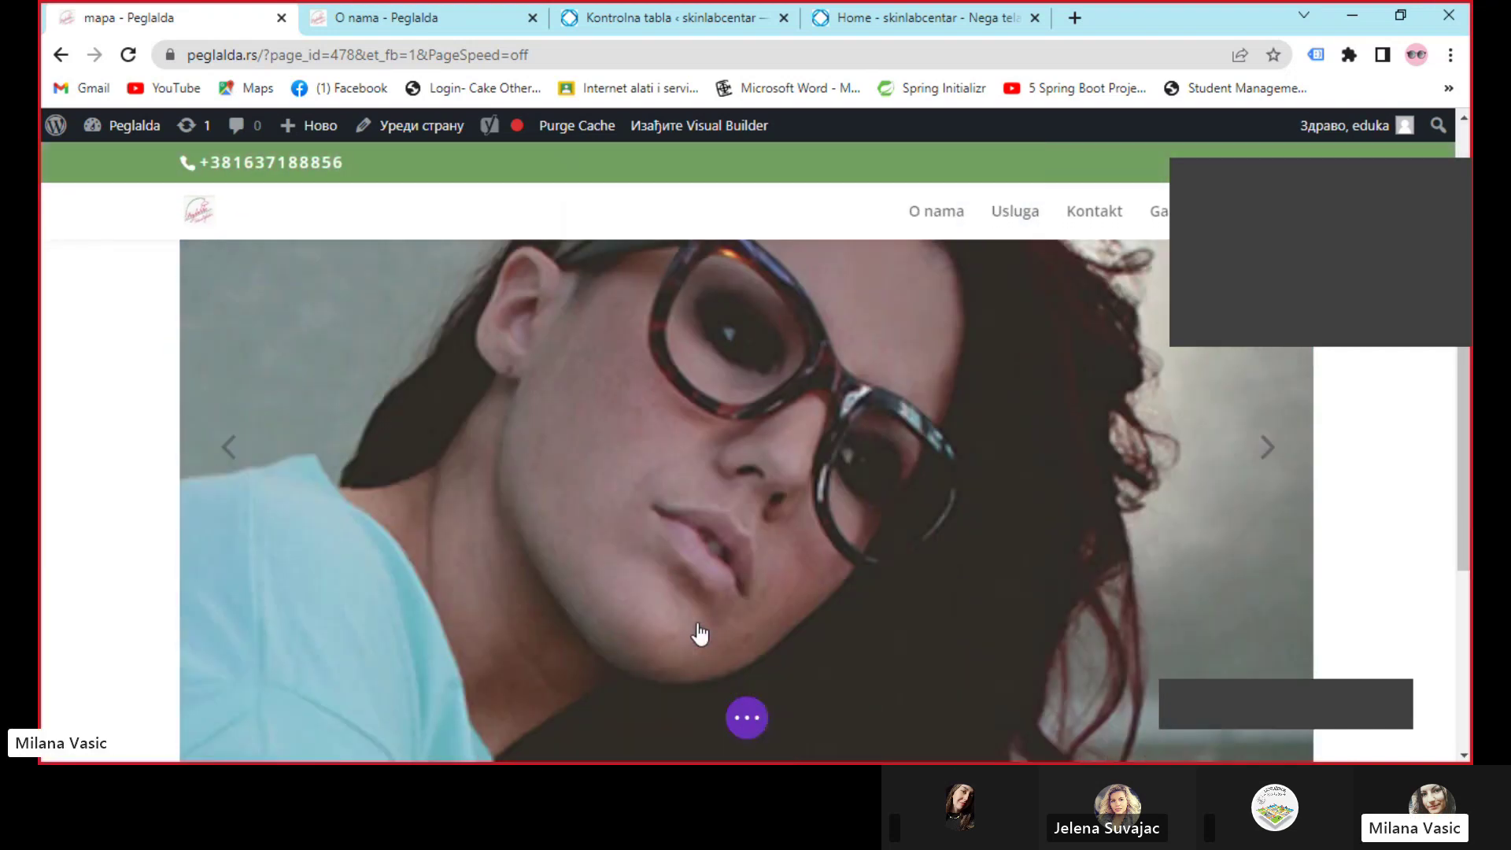
# Preview the gallery slider on the page by advancing through two slides
pyautogui.scroll(-5, 702, 630)
pyautogui.scroll(5, 787, 598)
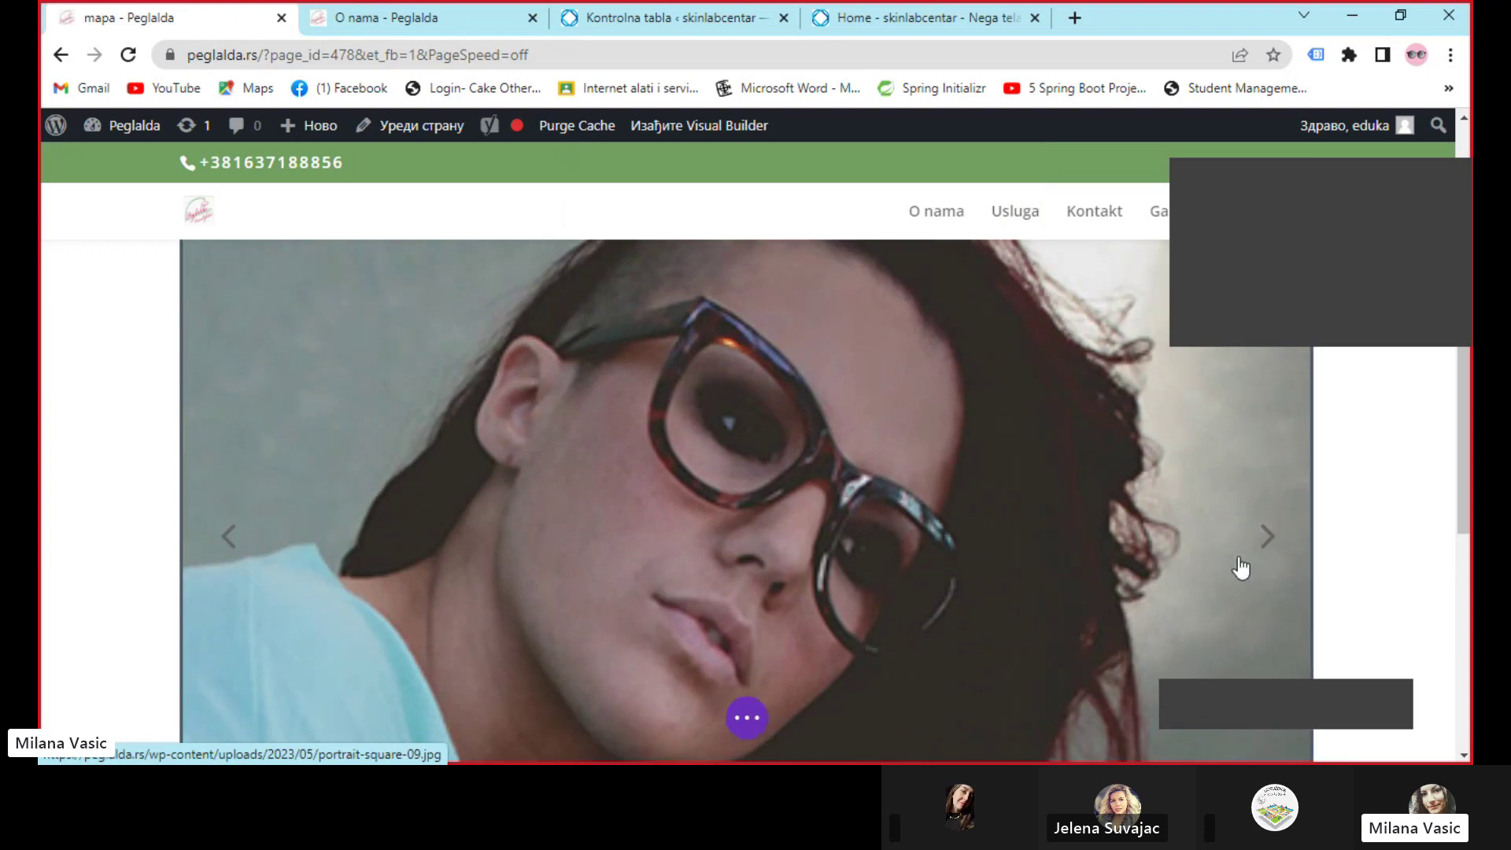
pyautogui.click(1267, 543)
pyautogui.click(1265, 541)
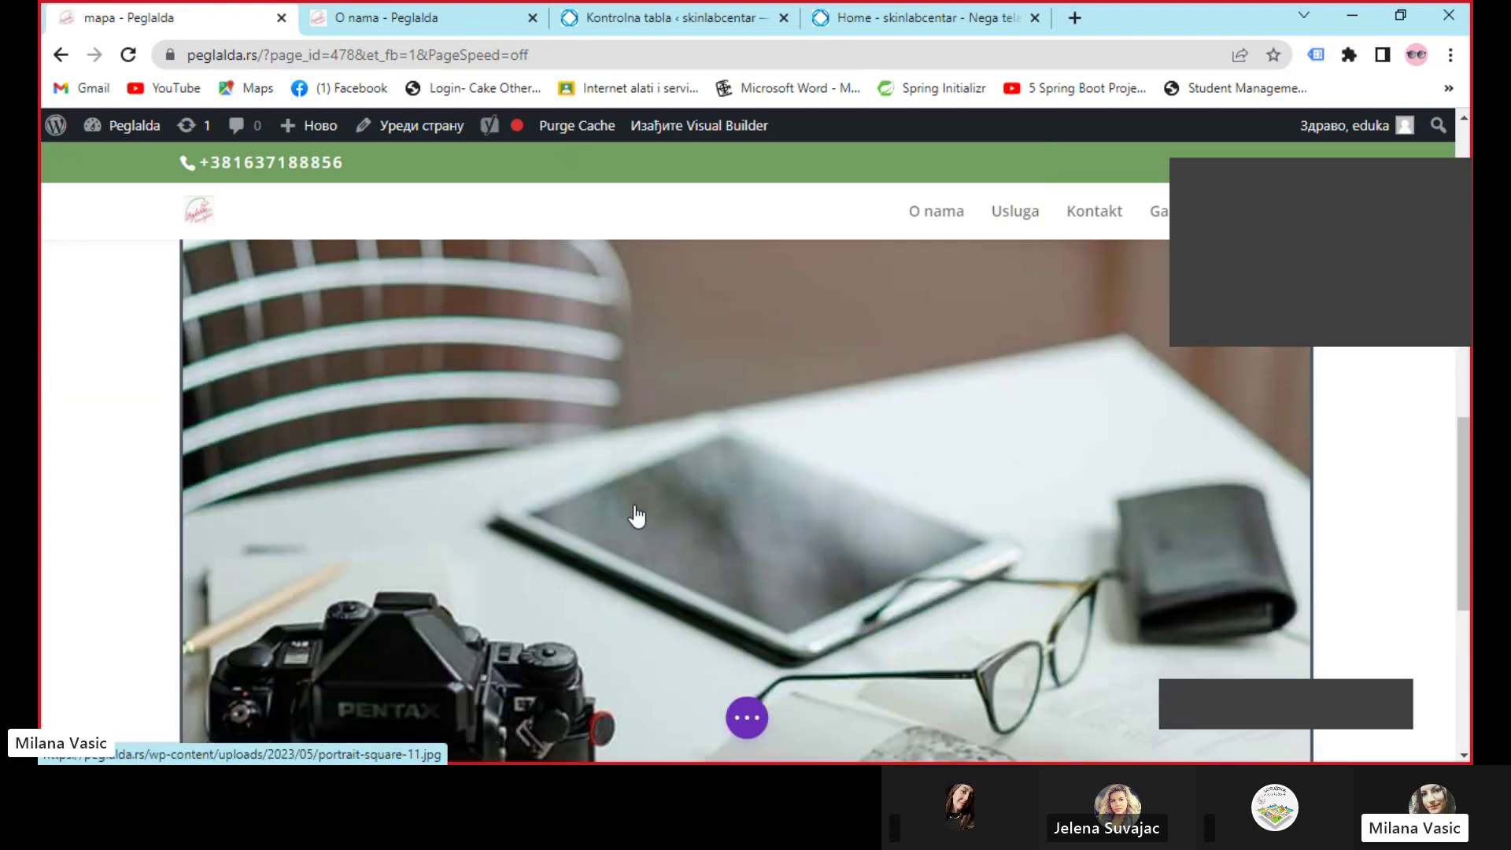
# Insert a Preklopnik module below the gallery and save it with its default content
pyautogui.scroll(-3, 693, 574)
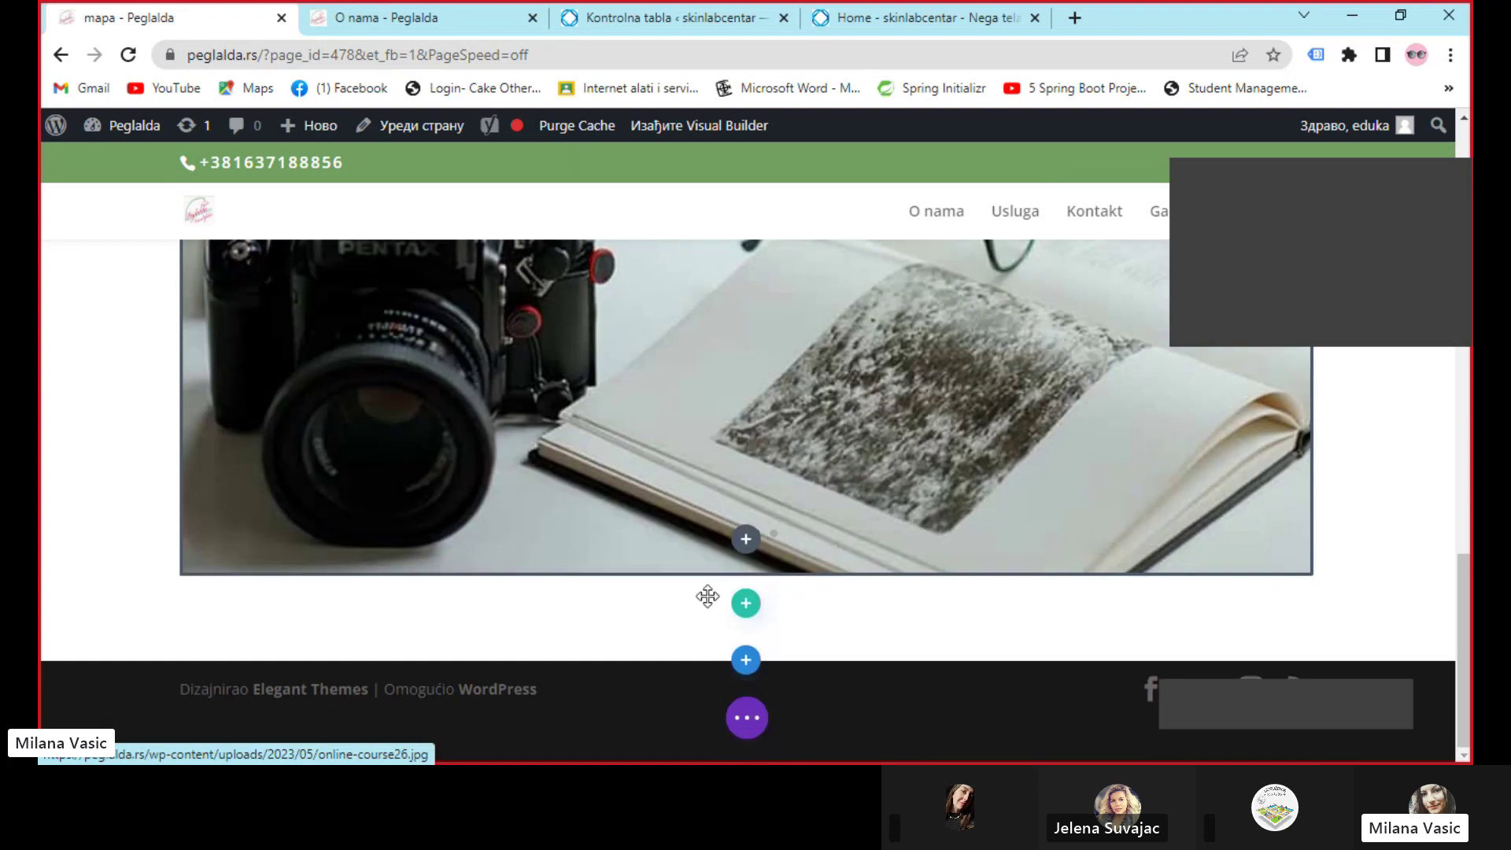
pyautogui.click(746, 539)
pyautogui.scroll(-4, 690, 475)
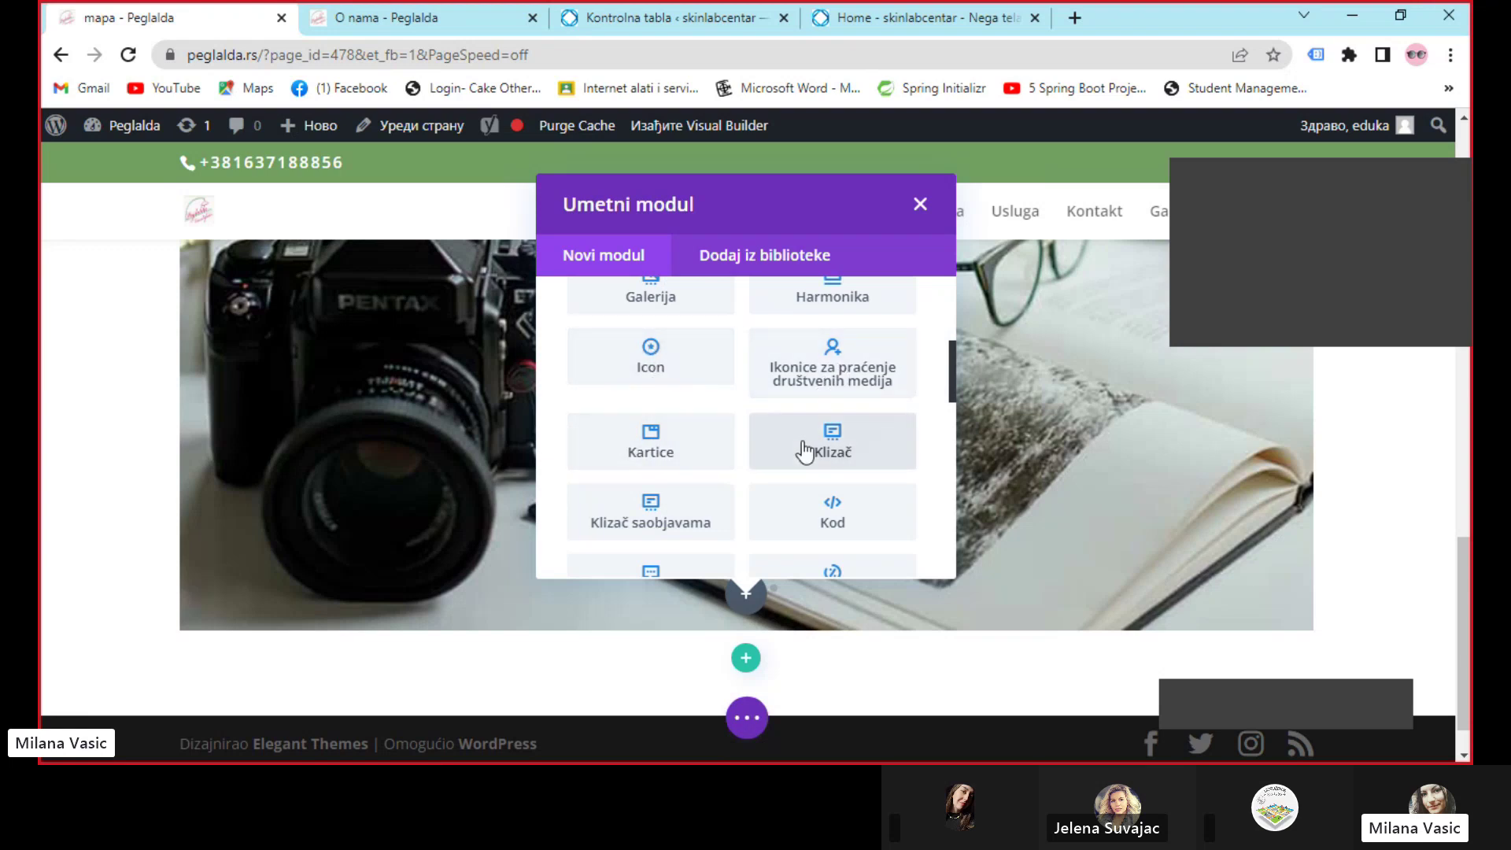
pyautogui.scroll(-3, 737, 516)
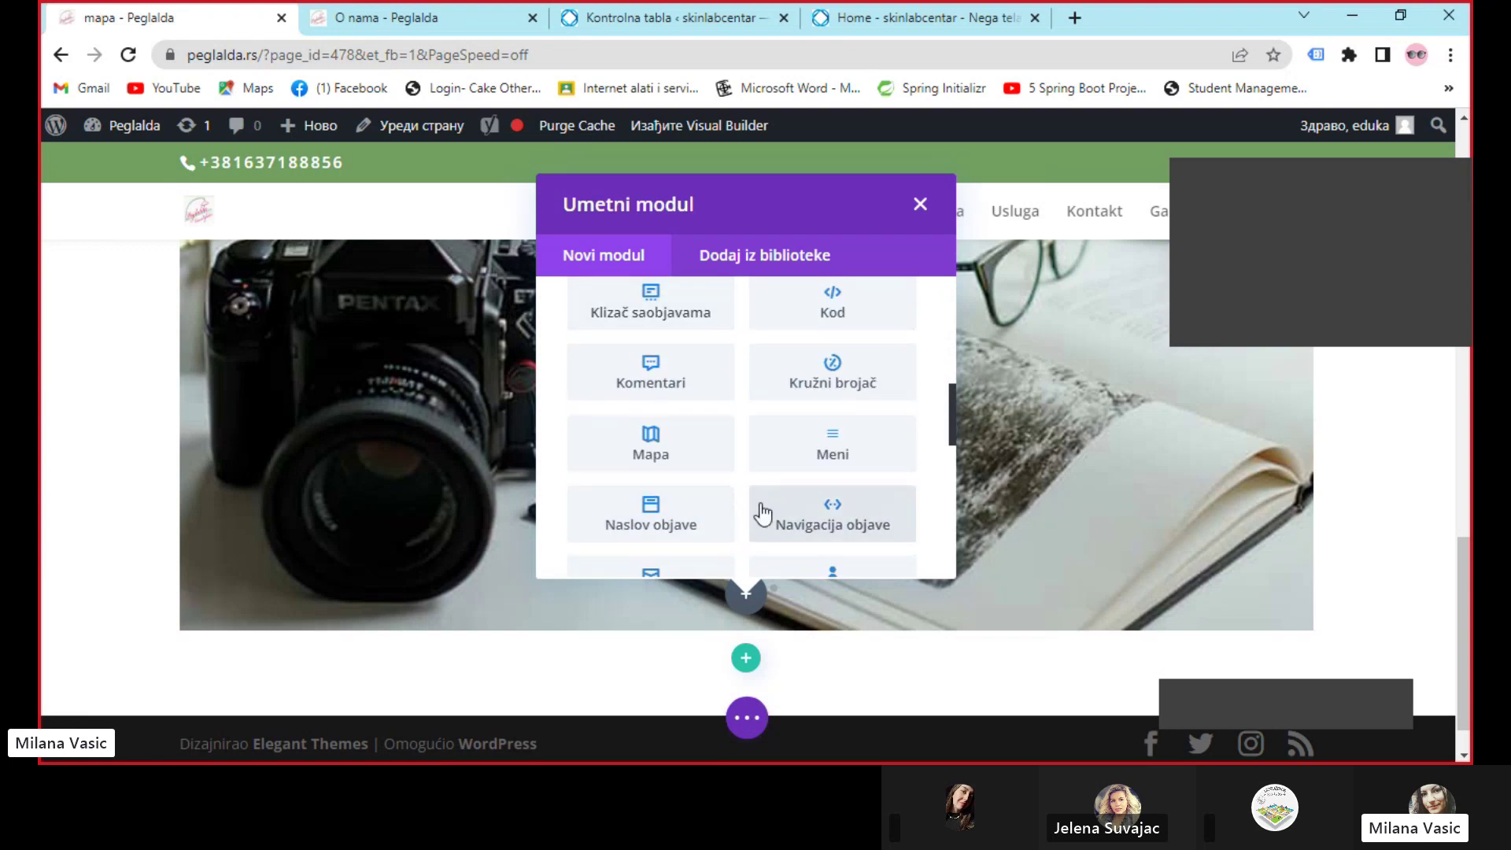
pyautogui.scroll(-3, 833, 520)
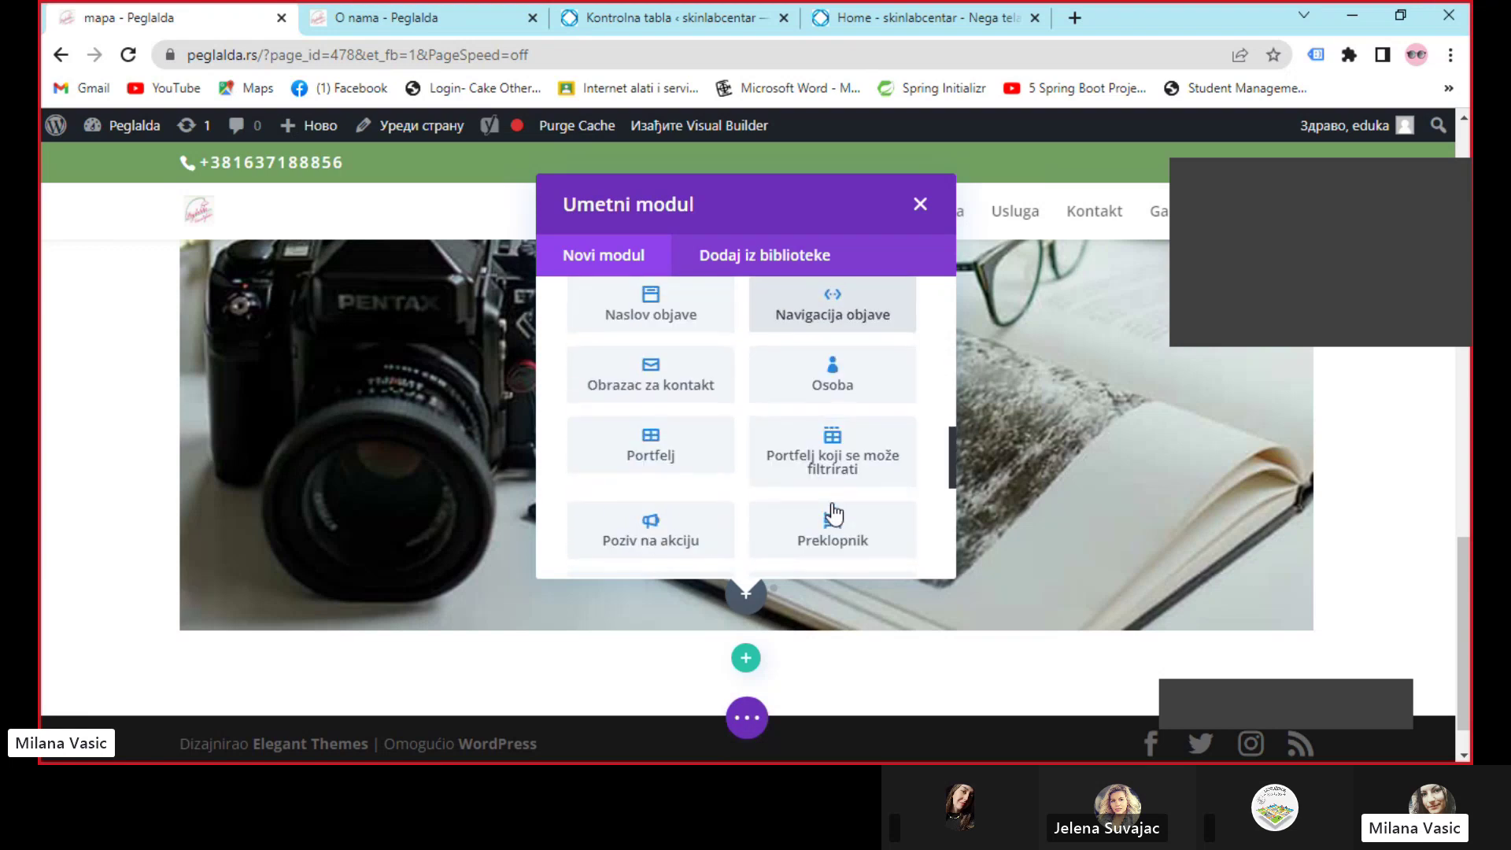
pyautogui.scroll(-1, 831, 515)
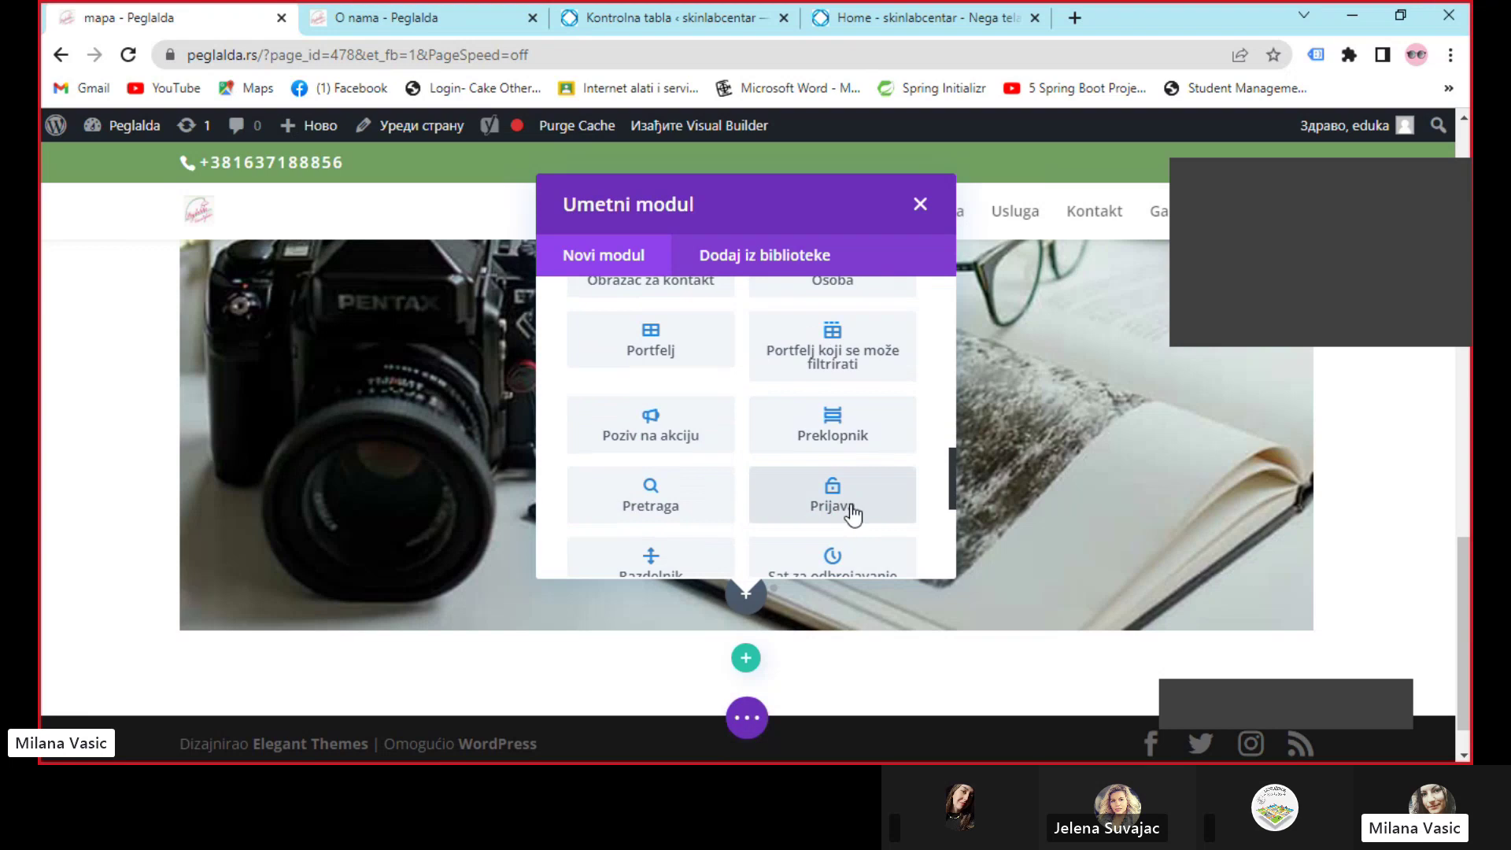
pyautogui.click(829, 432)
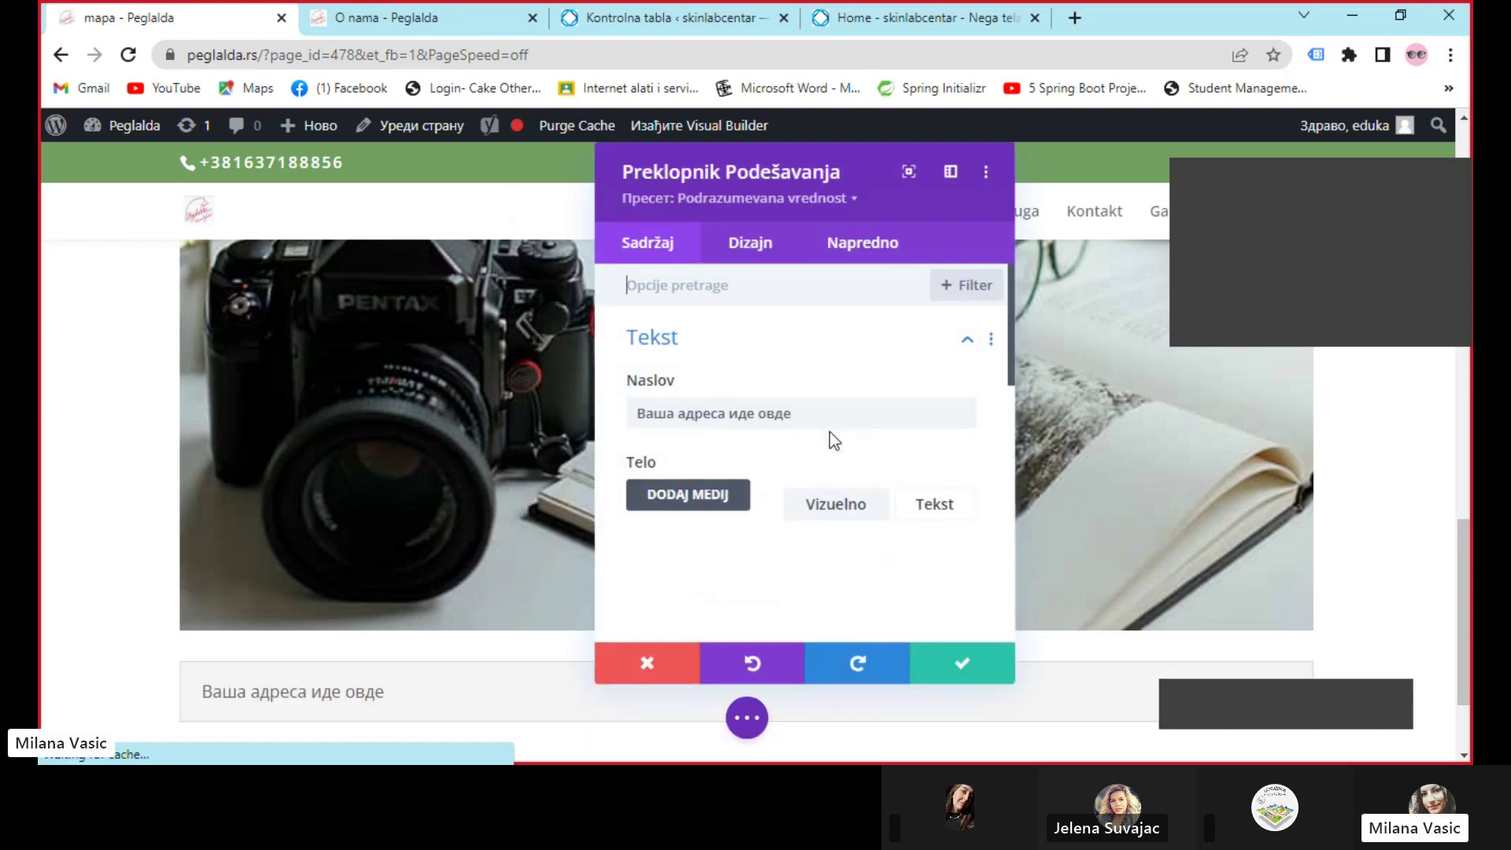
pyautogui.click(937, 662)
# Replace the toggle module's title with "Pitanje 1" and save the module
pyautogui.moveTo(381, 573)
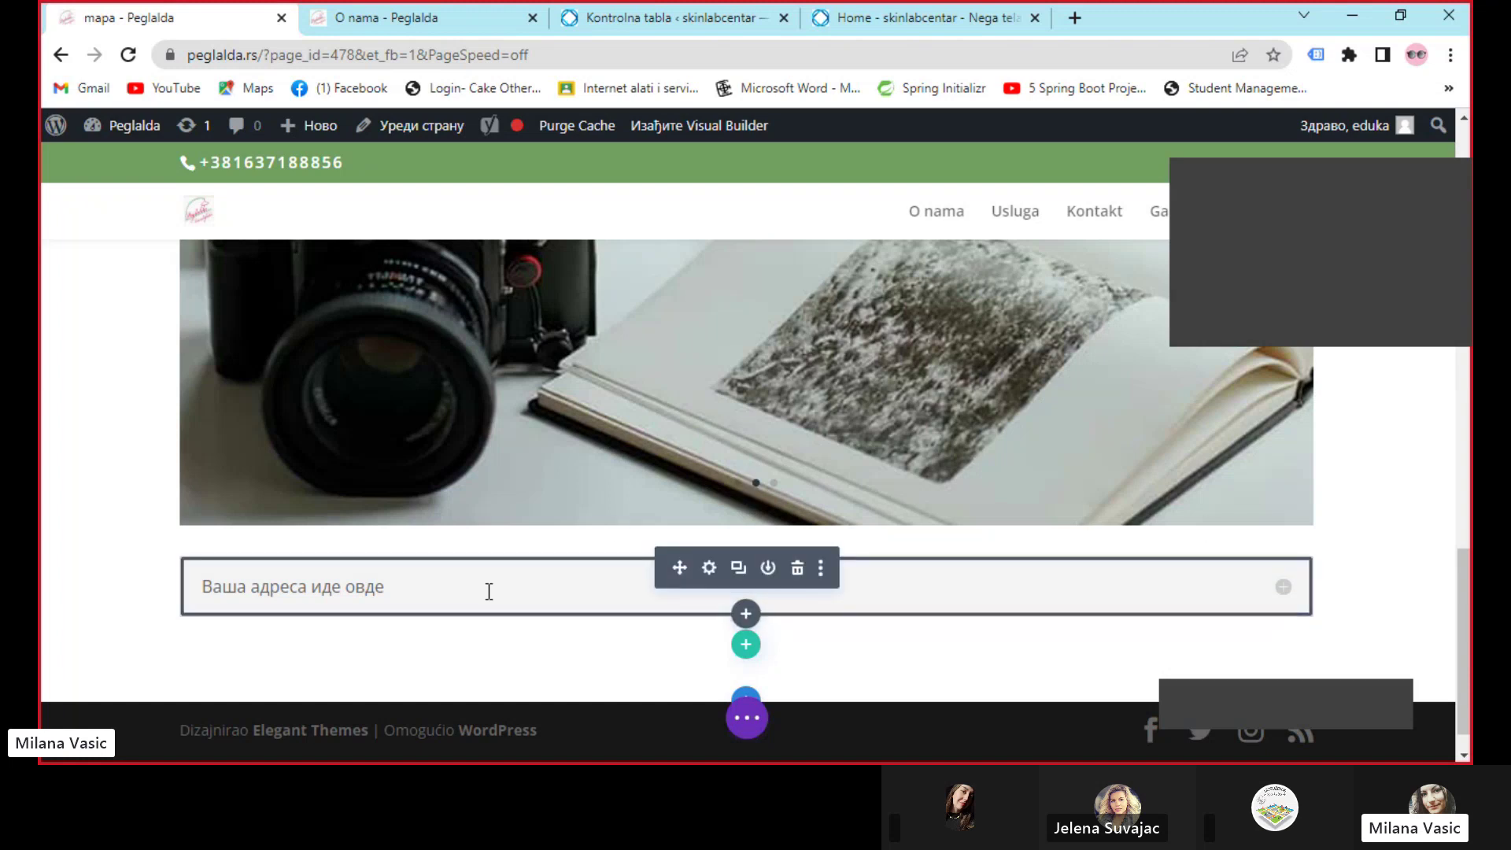
pyautogui.click(709, 568)
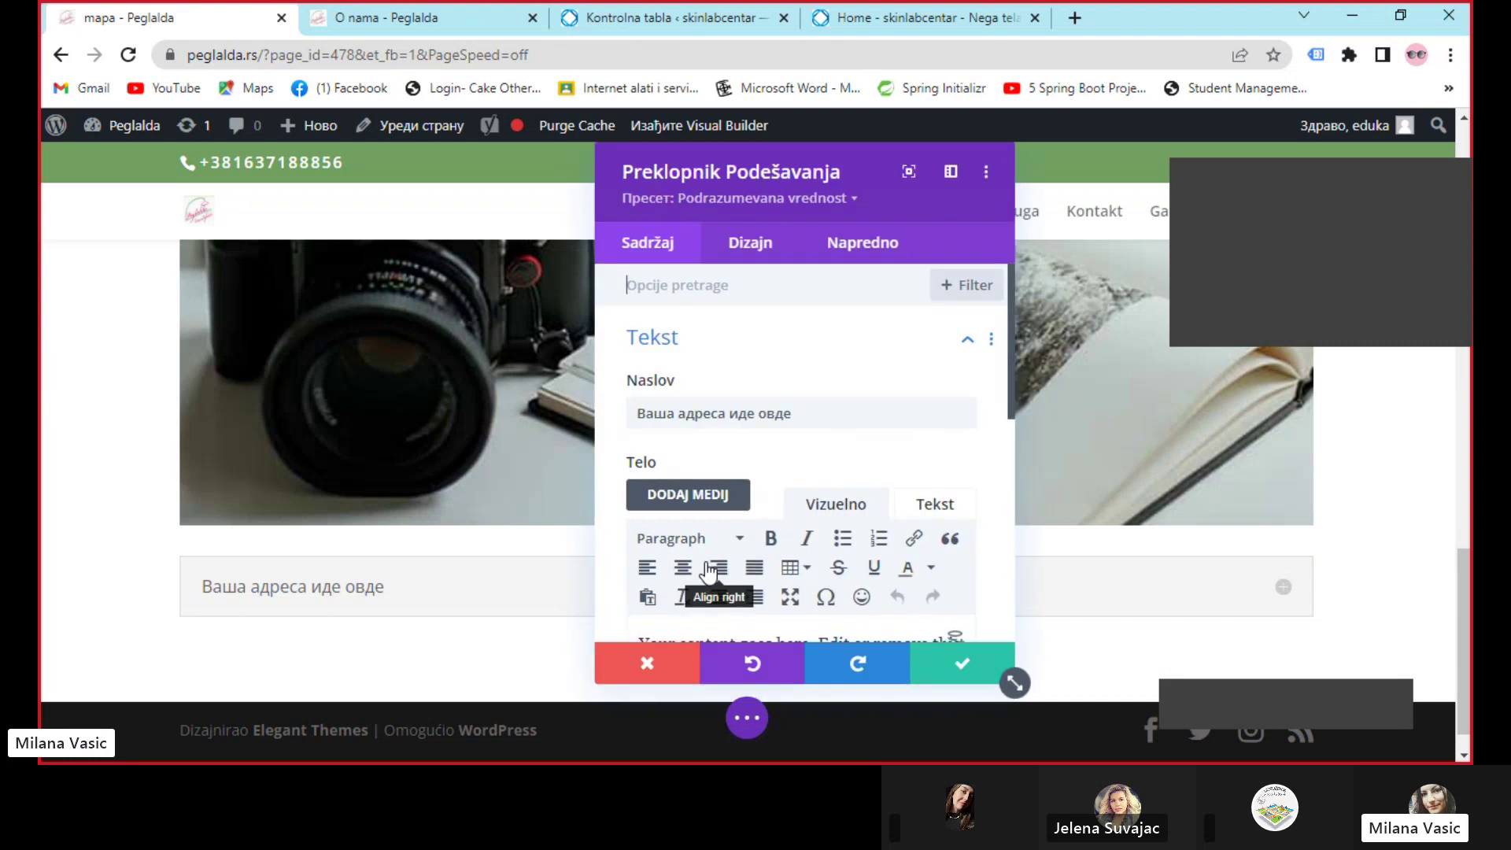
pyautogui.moveTo(858, 415); pyautogui.dragTo(567, 413)
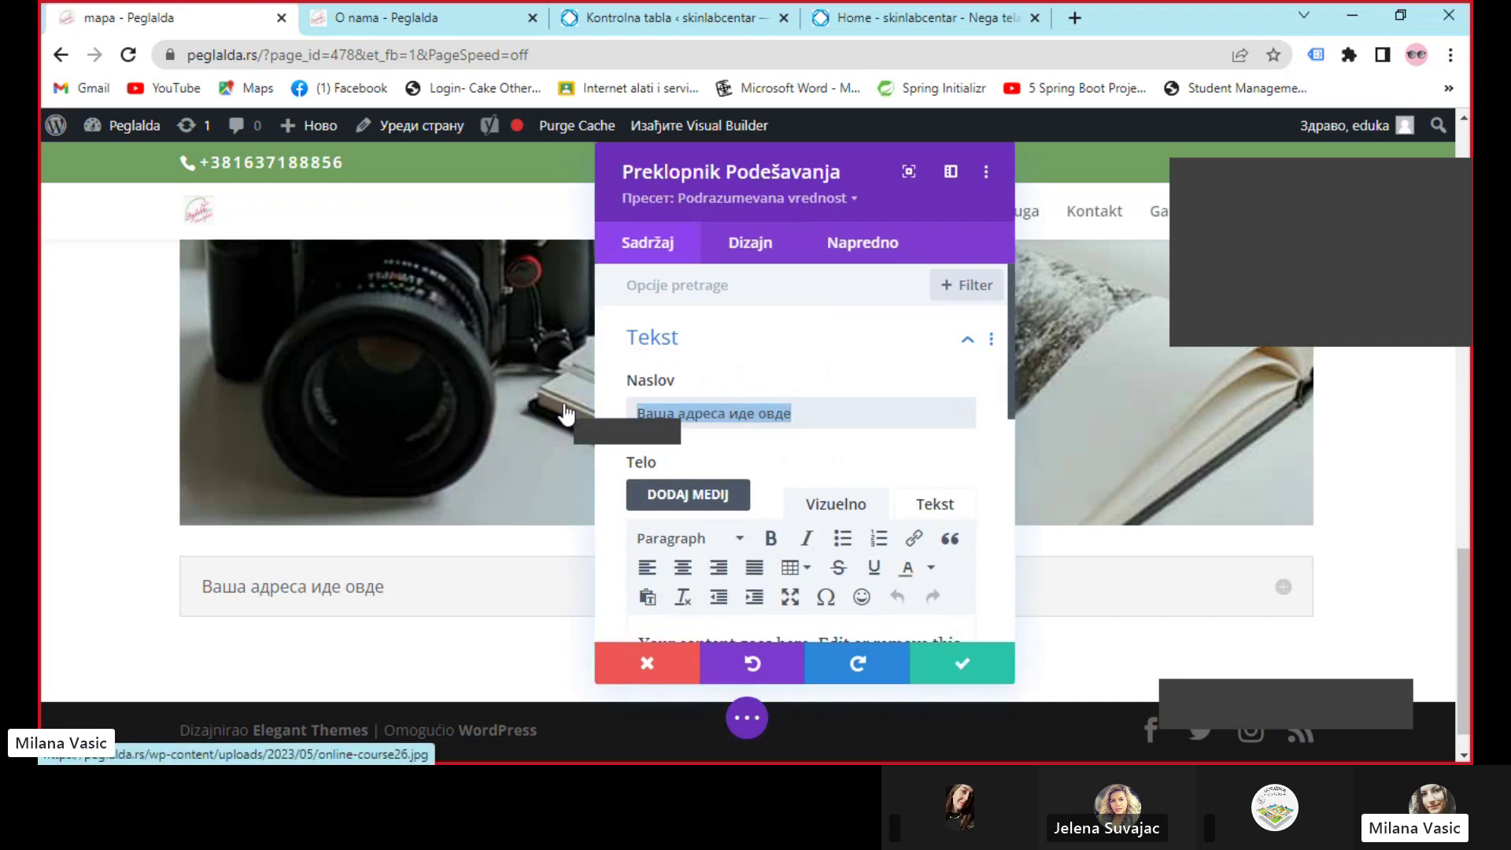
pyautogui.write('Pitanje 1')
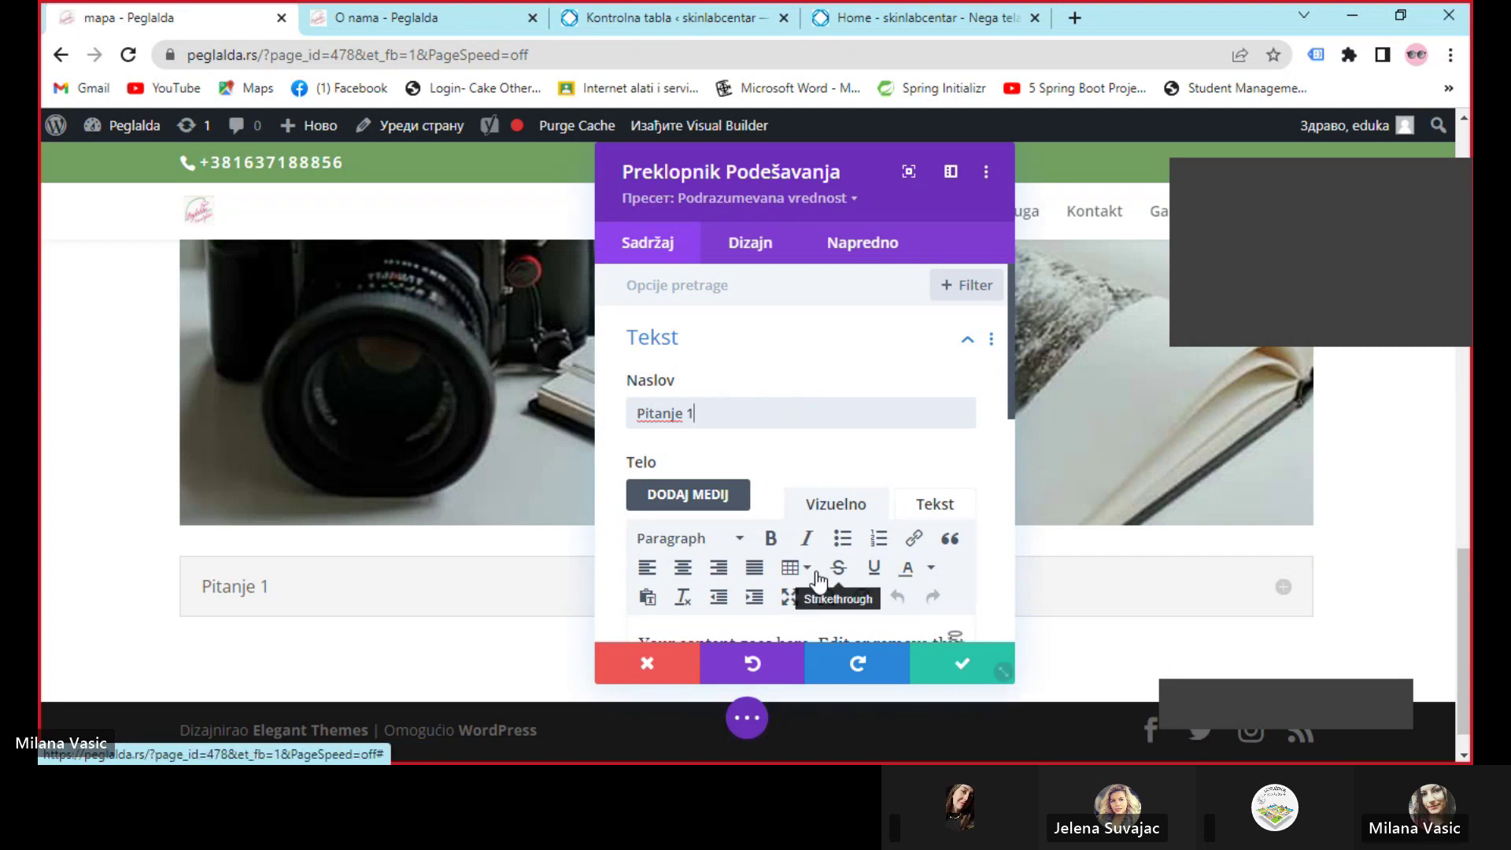
pyautogui.scroll(-3, 852, 567)
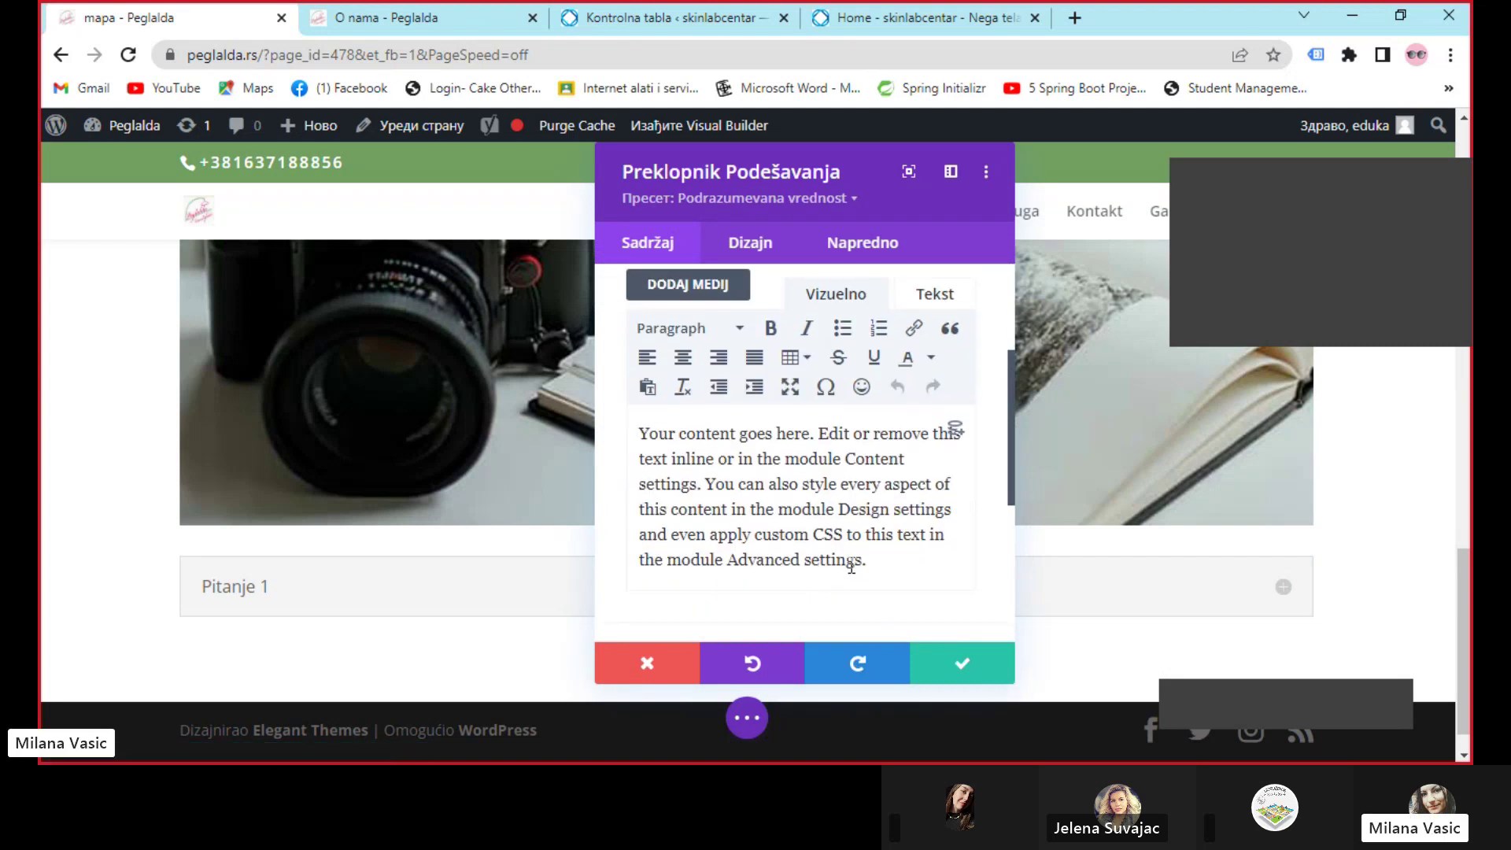
pyautogui.click(970, 674)
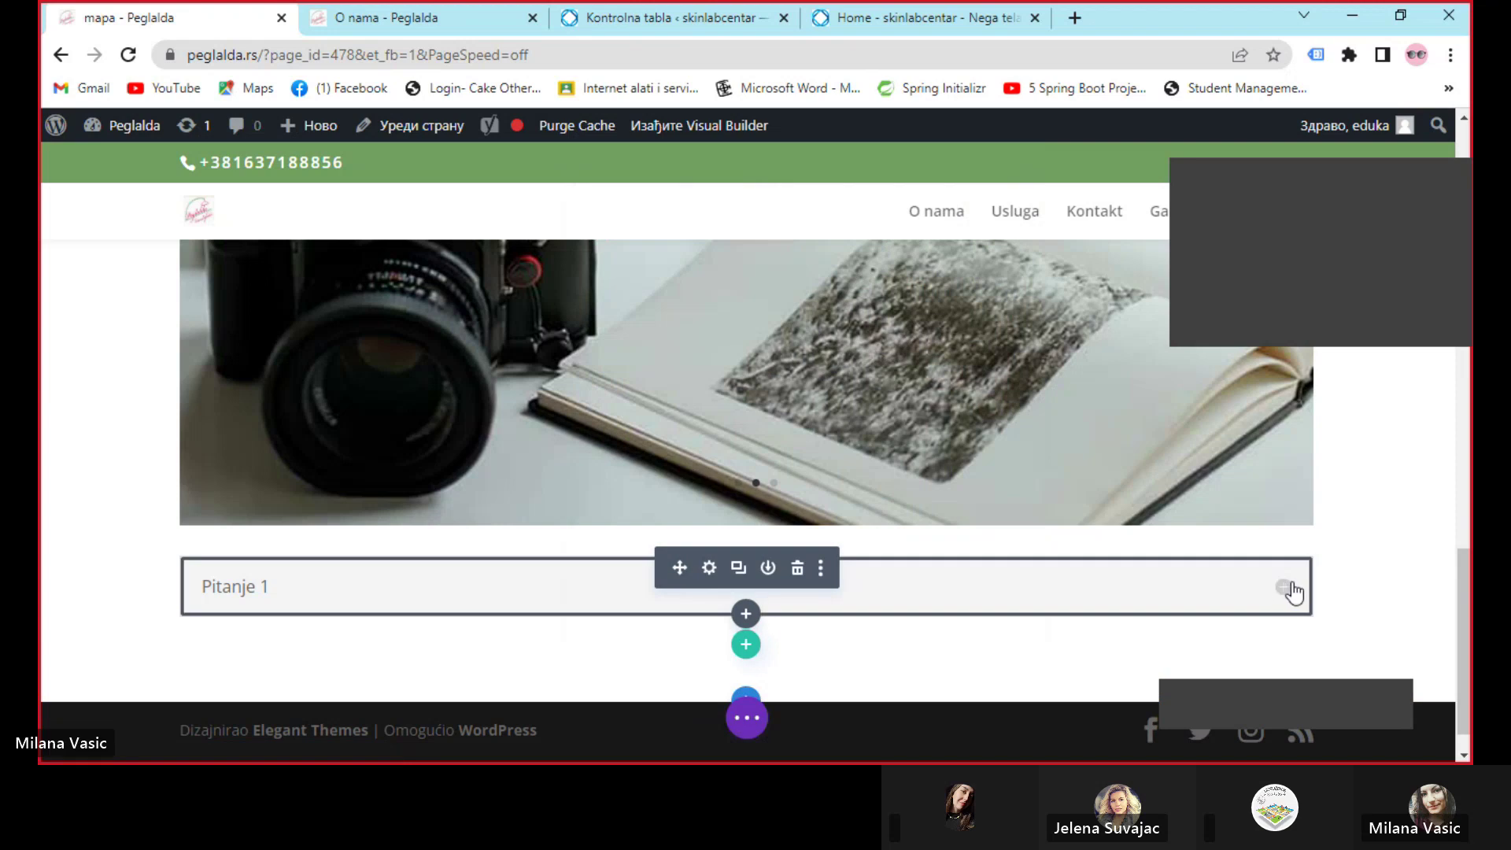
# Expand the "Pitanje 1" toggle on the page and set its open title text color to black (#000000)
pyautogui.click(1281, 587)
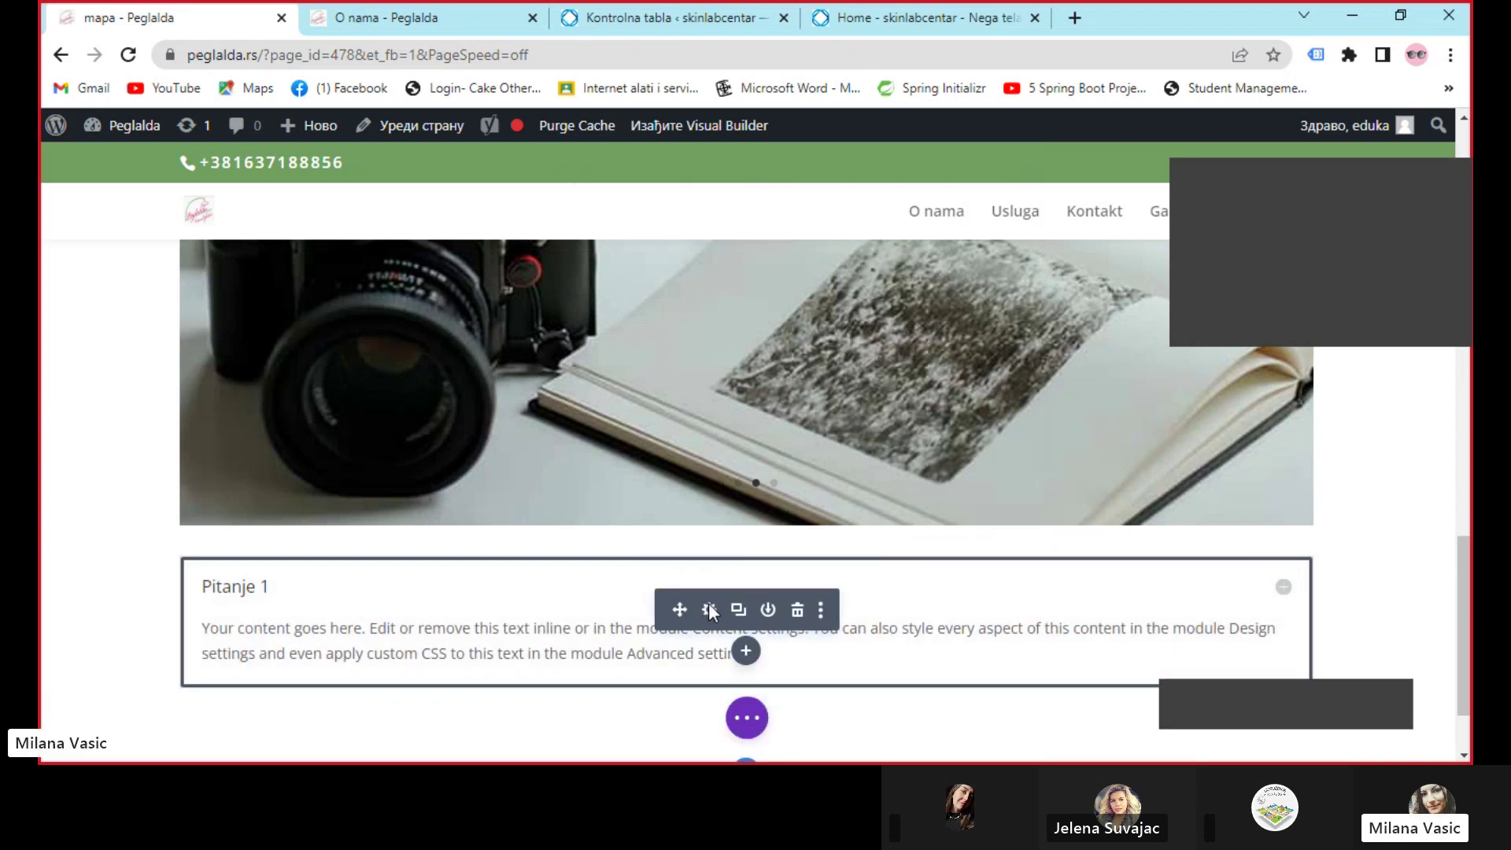
pyautogui.click(709, 609)
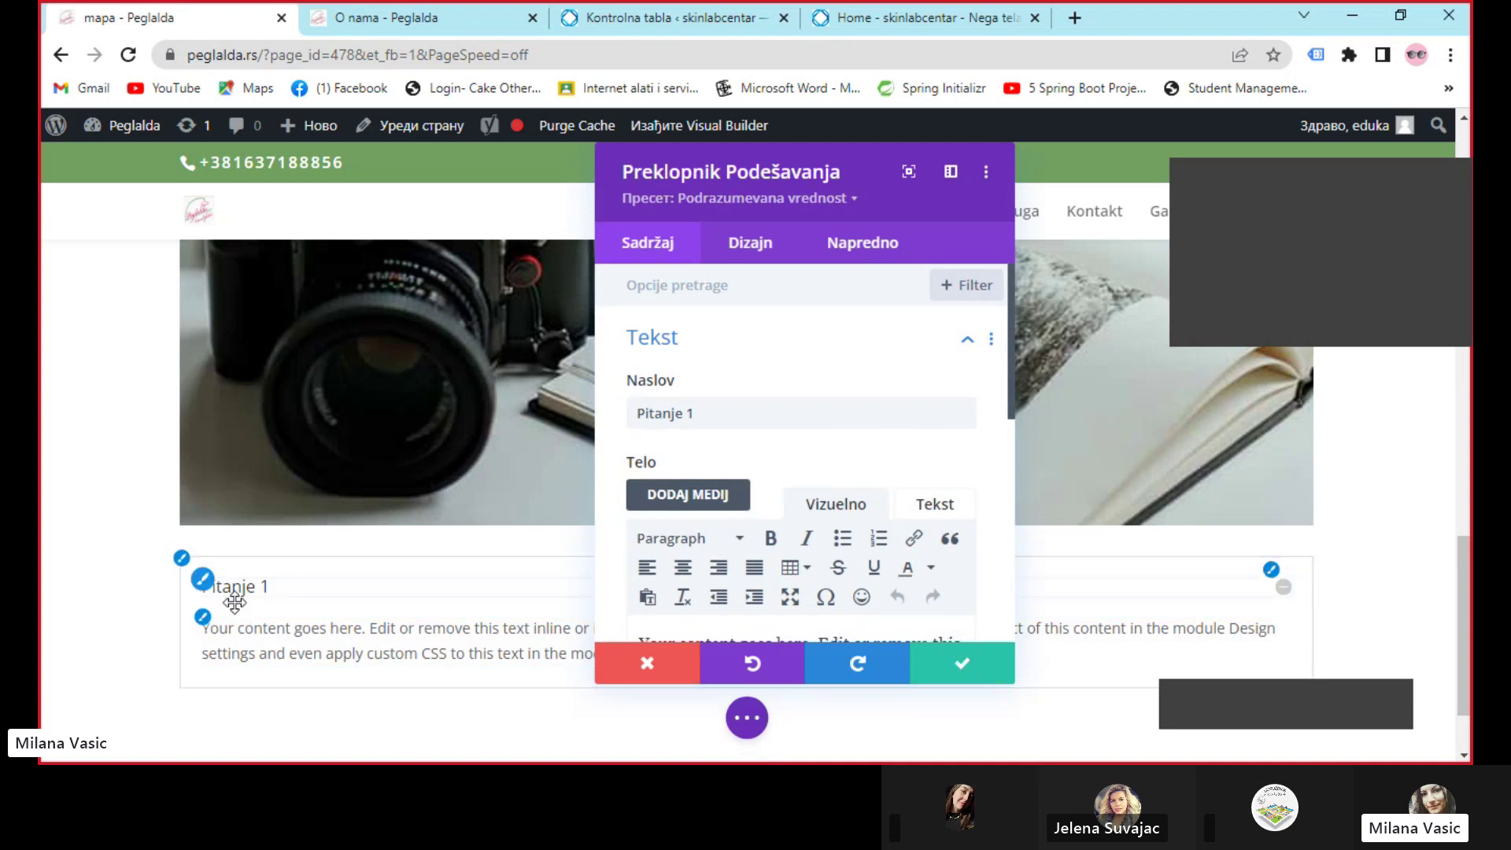
pyautogui.click(203, 587)
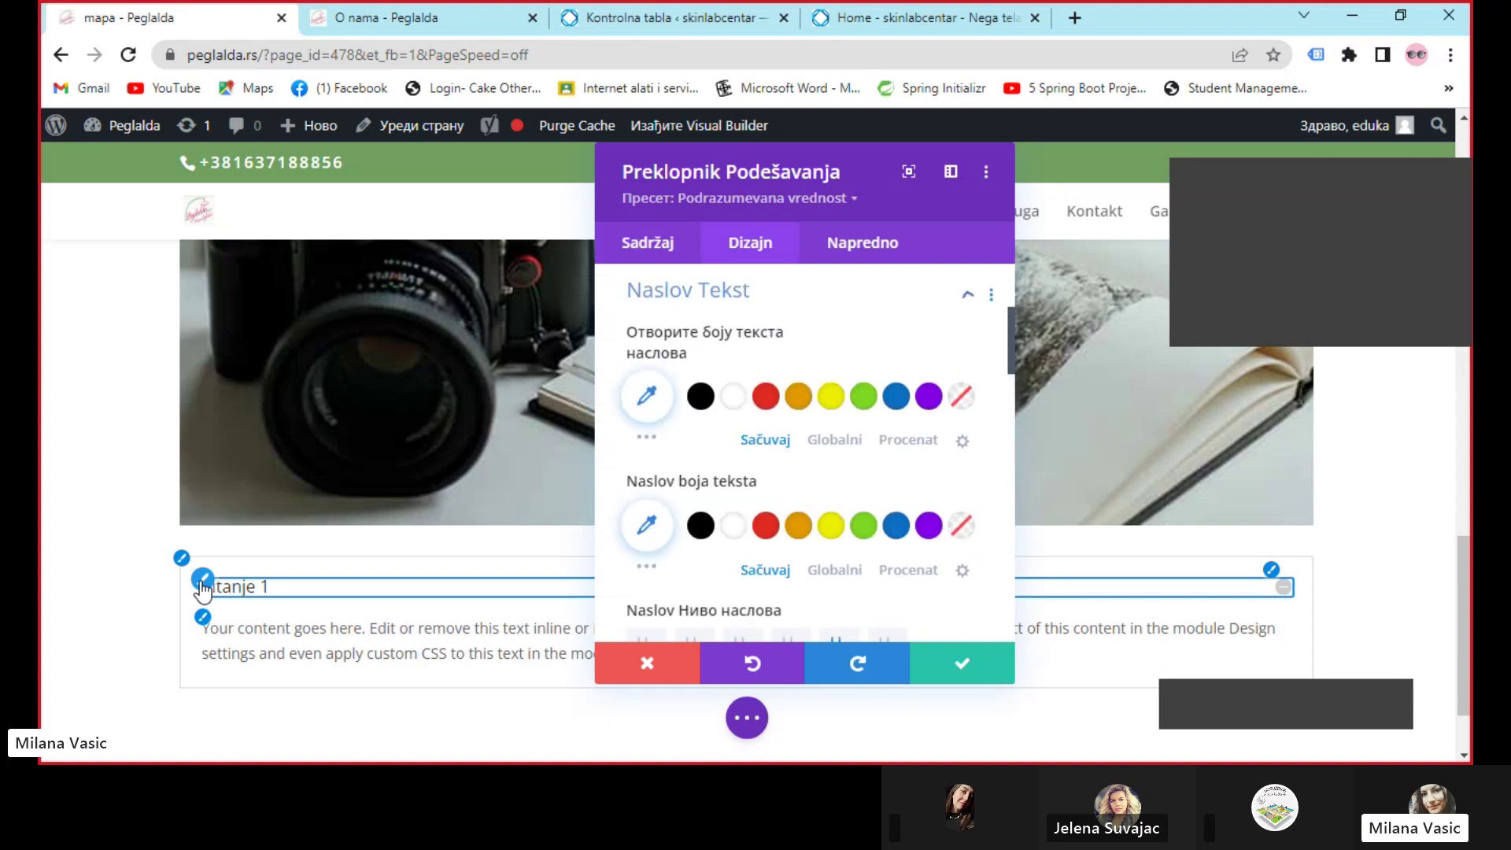
pyautogui.click(699, 403)
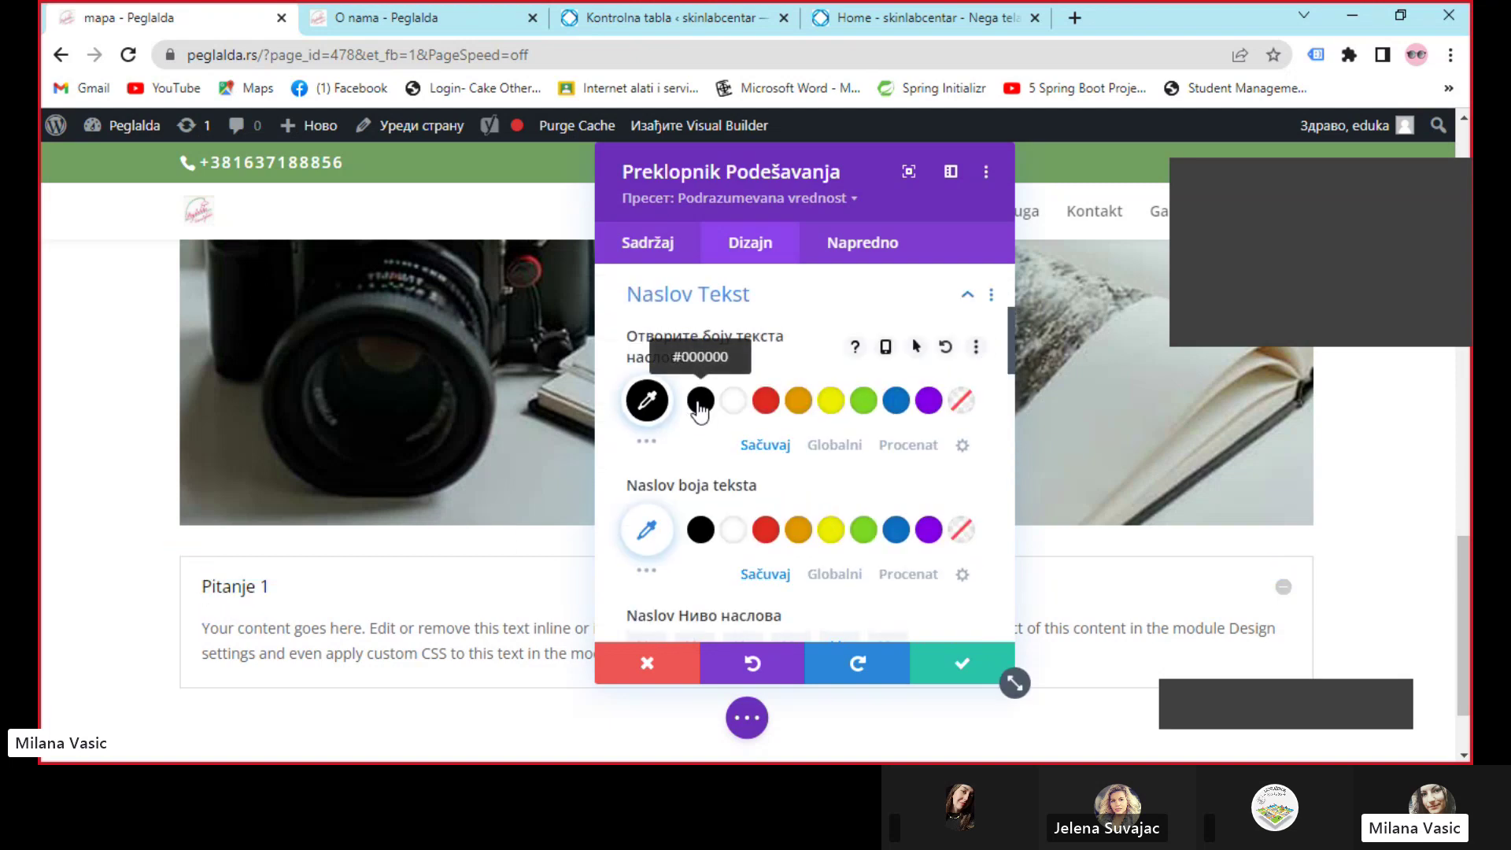
# Try red for the toggle's body text, then set its color to orange (#e09900)
pyautogui.click(199, 624)
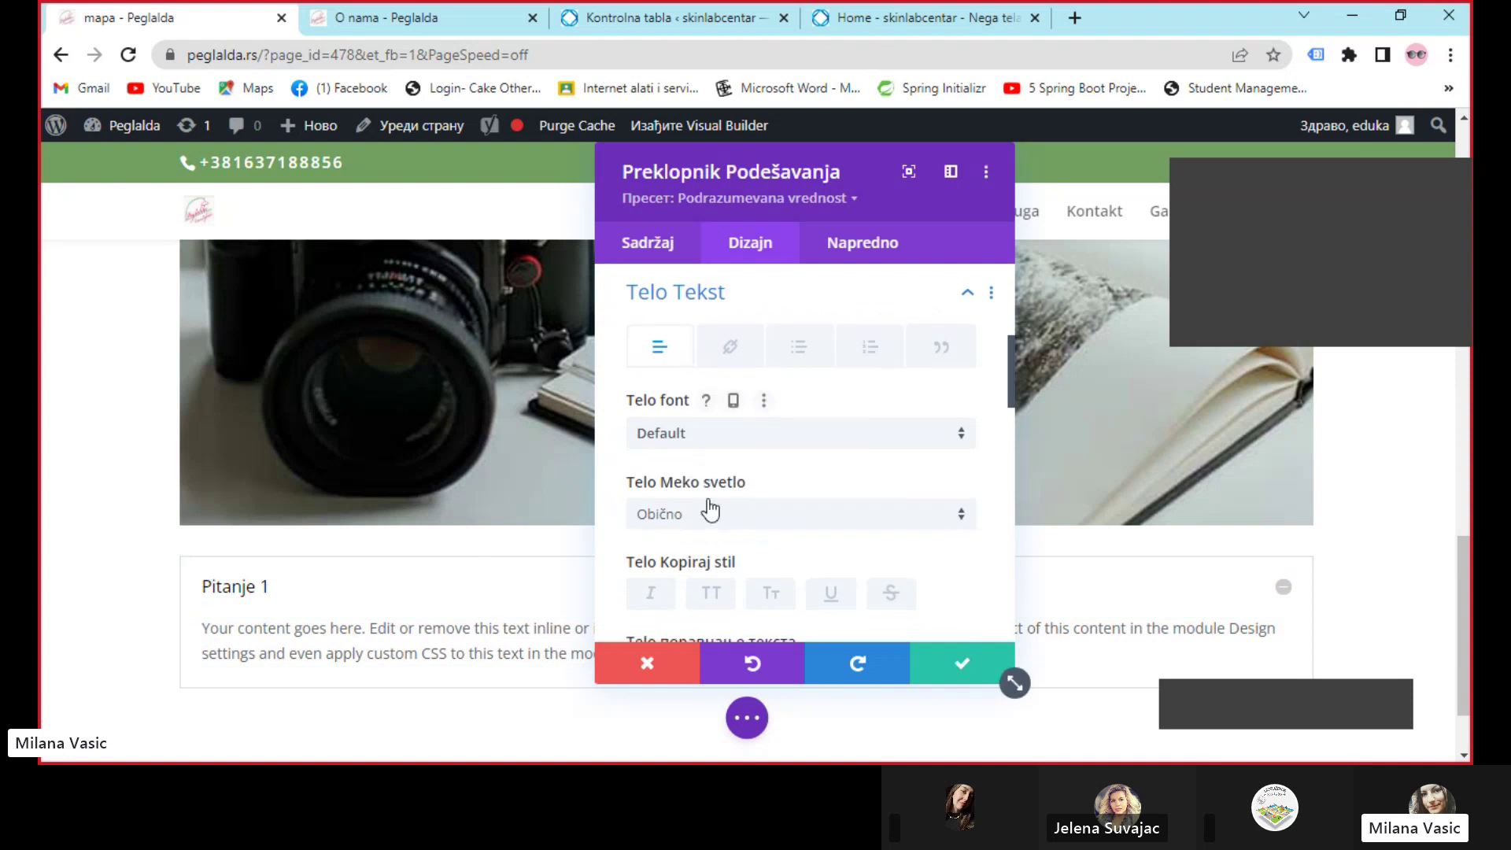
pyautogui.scroll(-3, 711, 510)
pyautogui.click(765, 558)
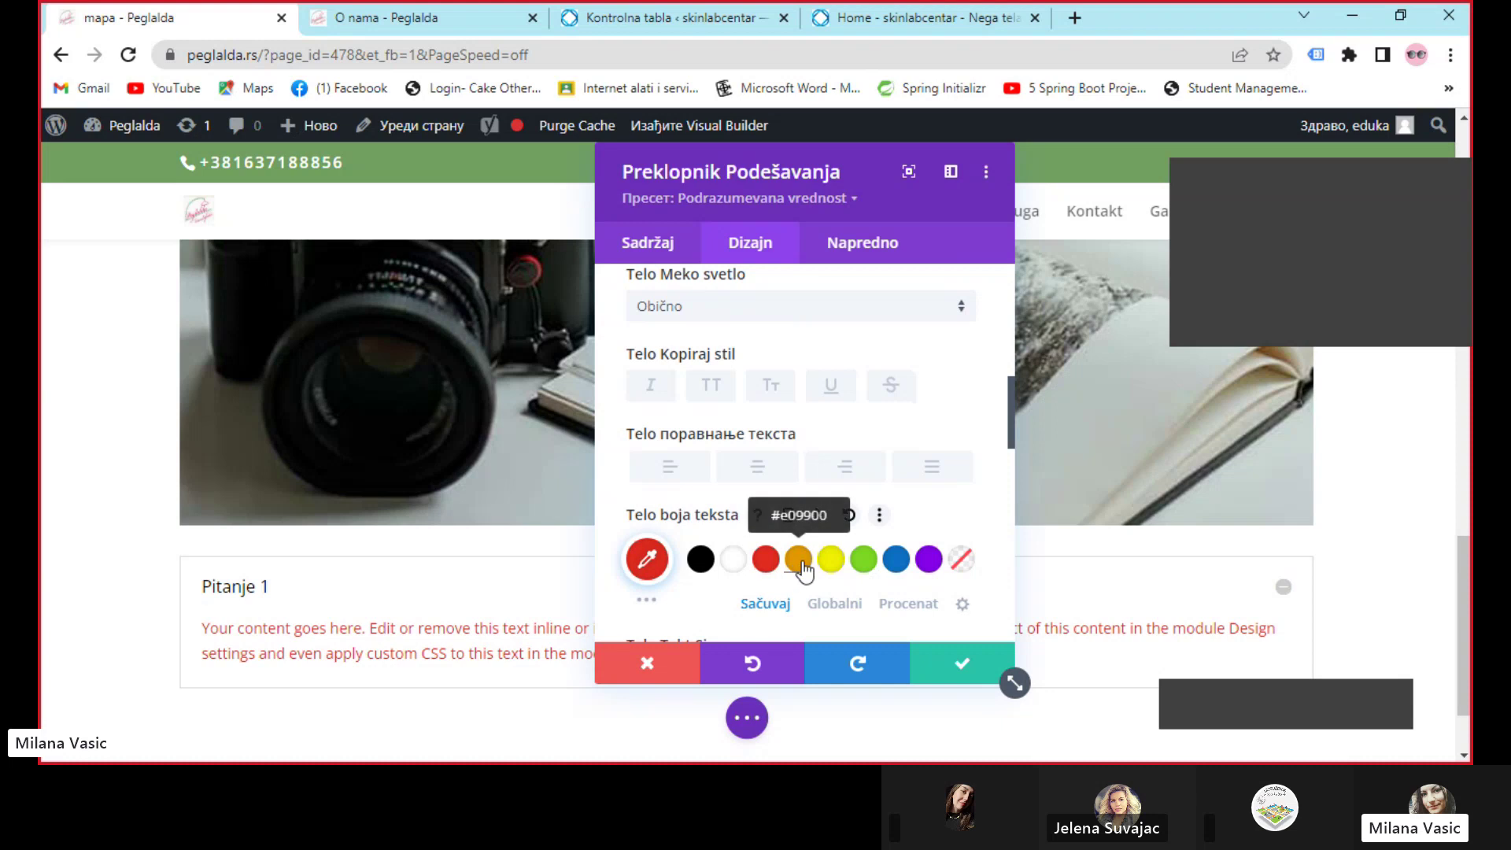
pyautogui.click(798, 558)
pyautogui.scroll(3, 744, 327)
pyautogui.scroll(5, 740, 393)
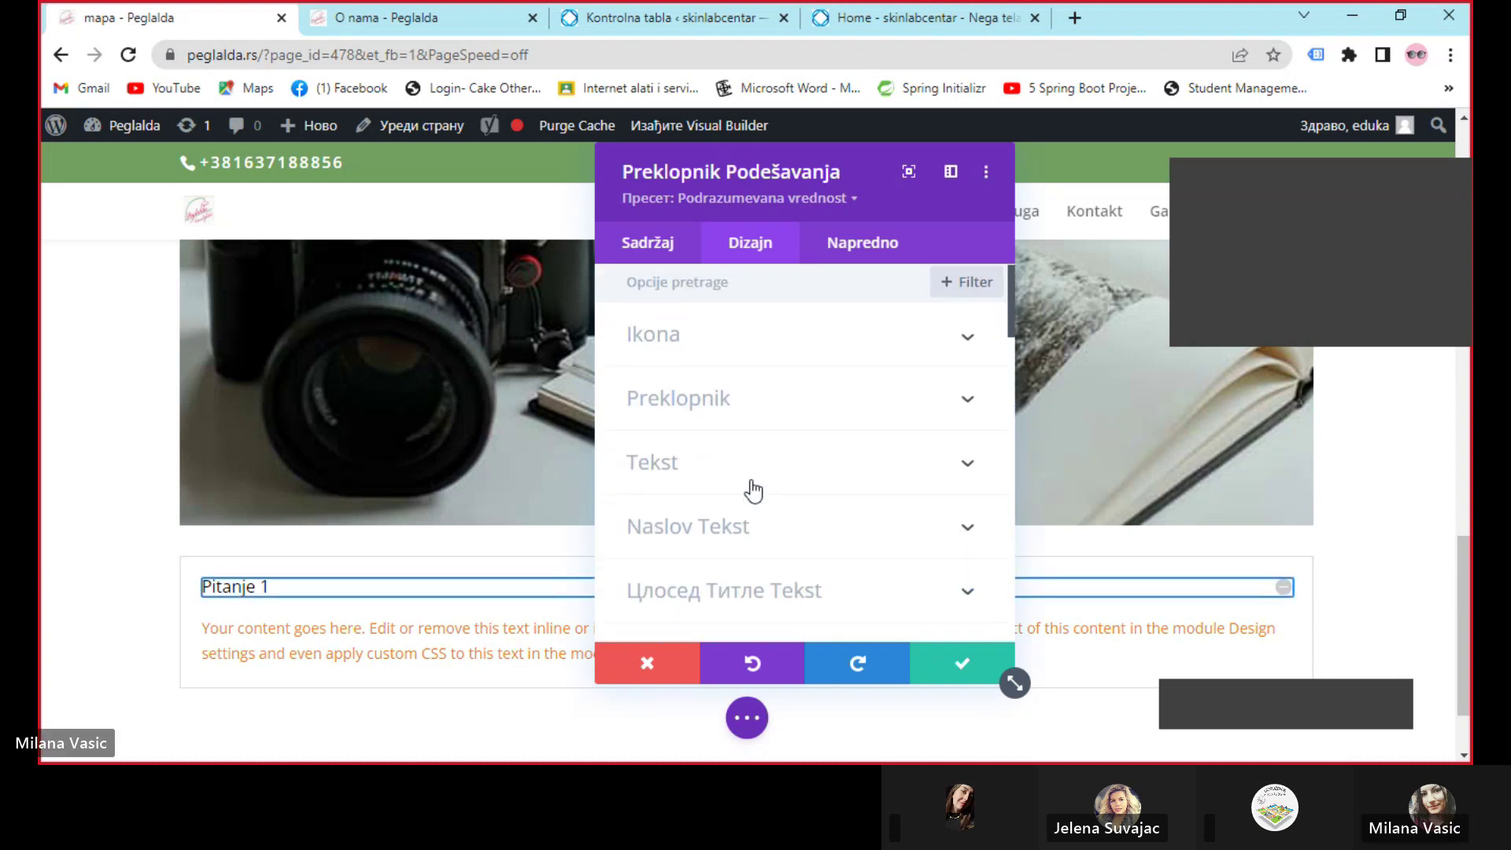
# Try several colors for the toggle's closed icon, set it to yellow (#edf000) with the toggle collapsed, and save the module
pyautogui.click(643, 334)
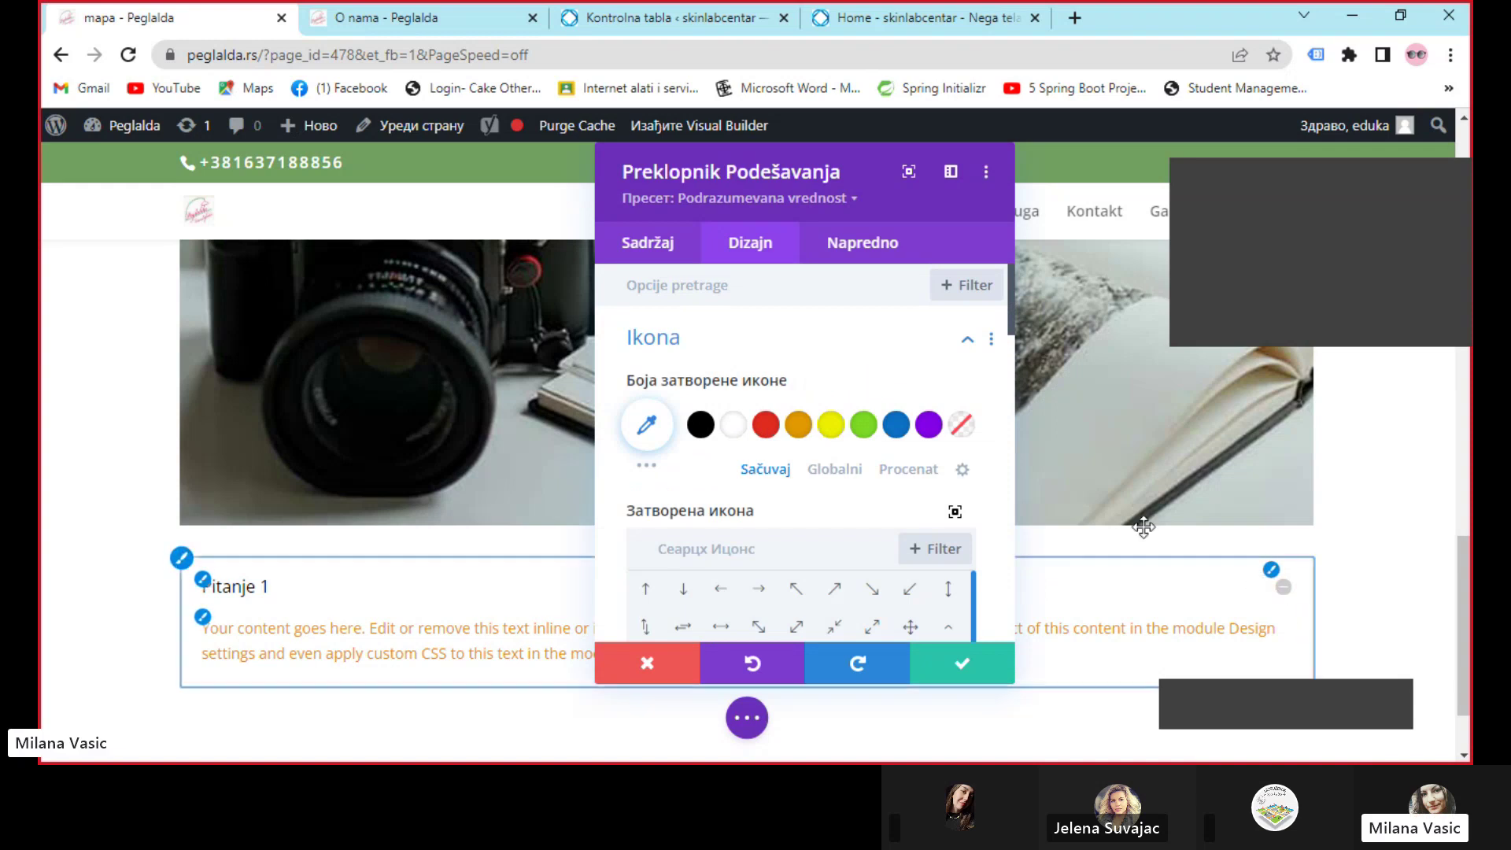
pyautogui.click(798, 431)
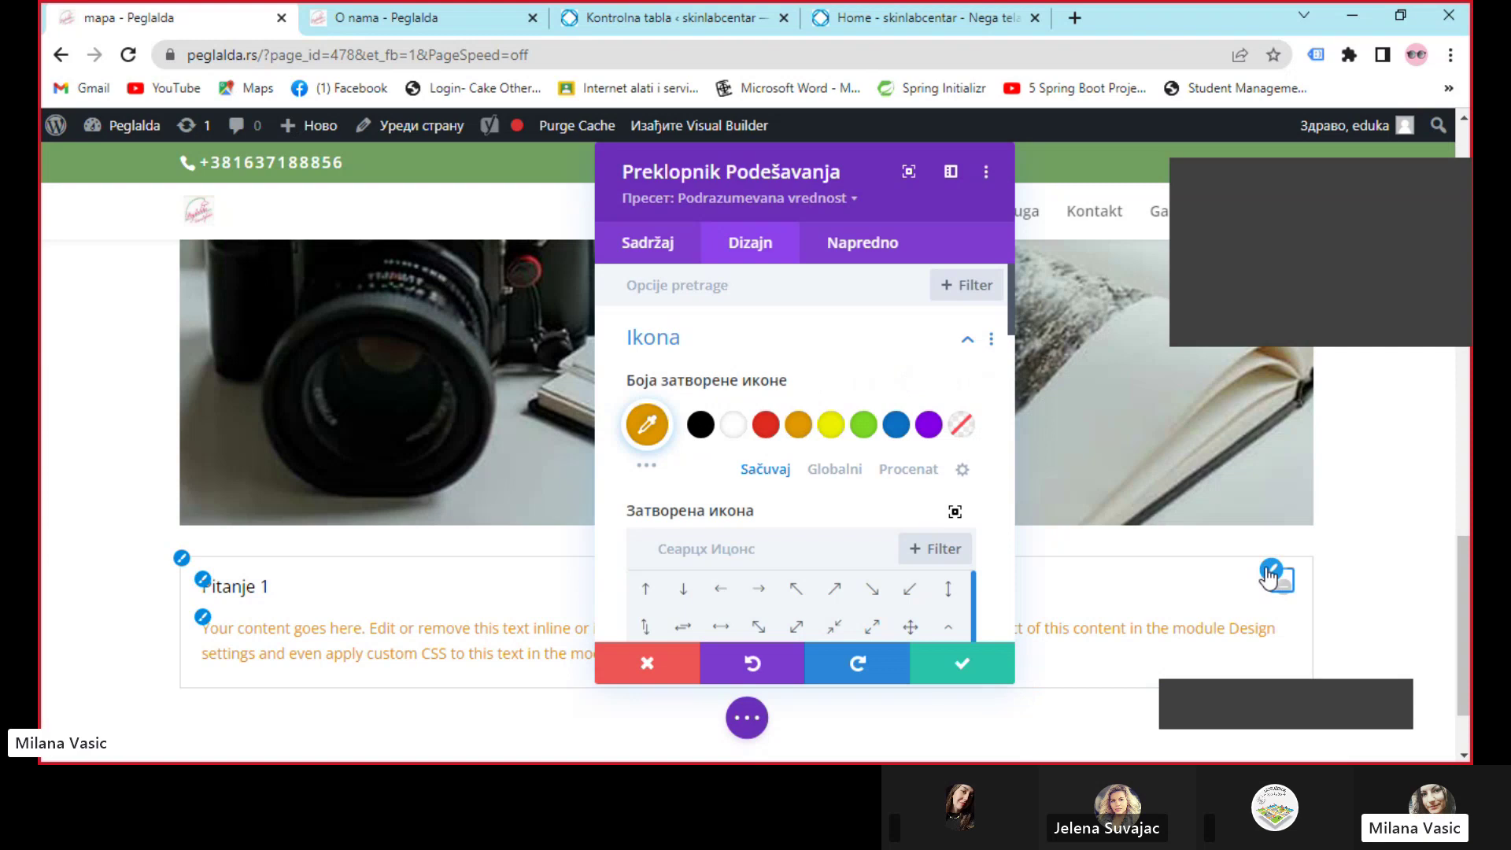
pyautogui.click(734, 430)
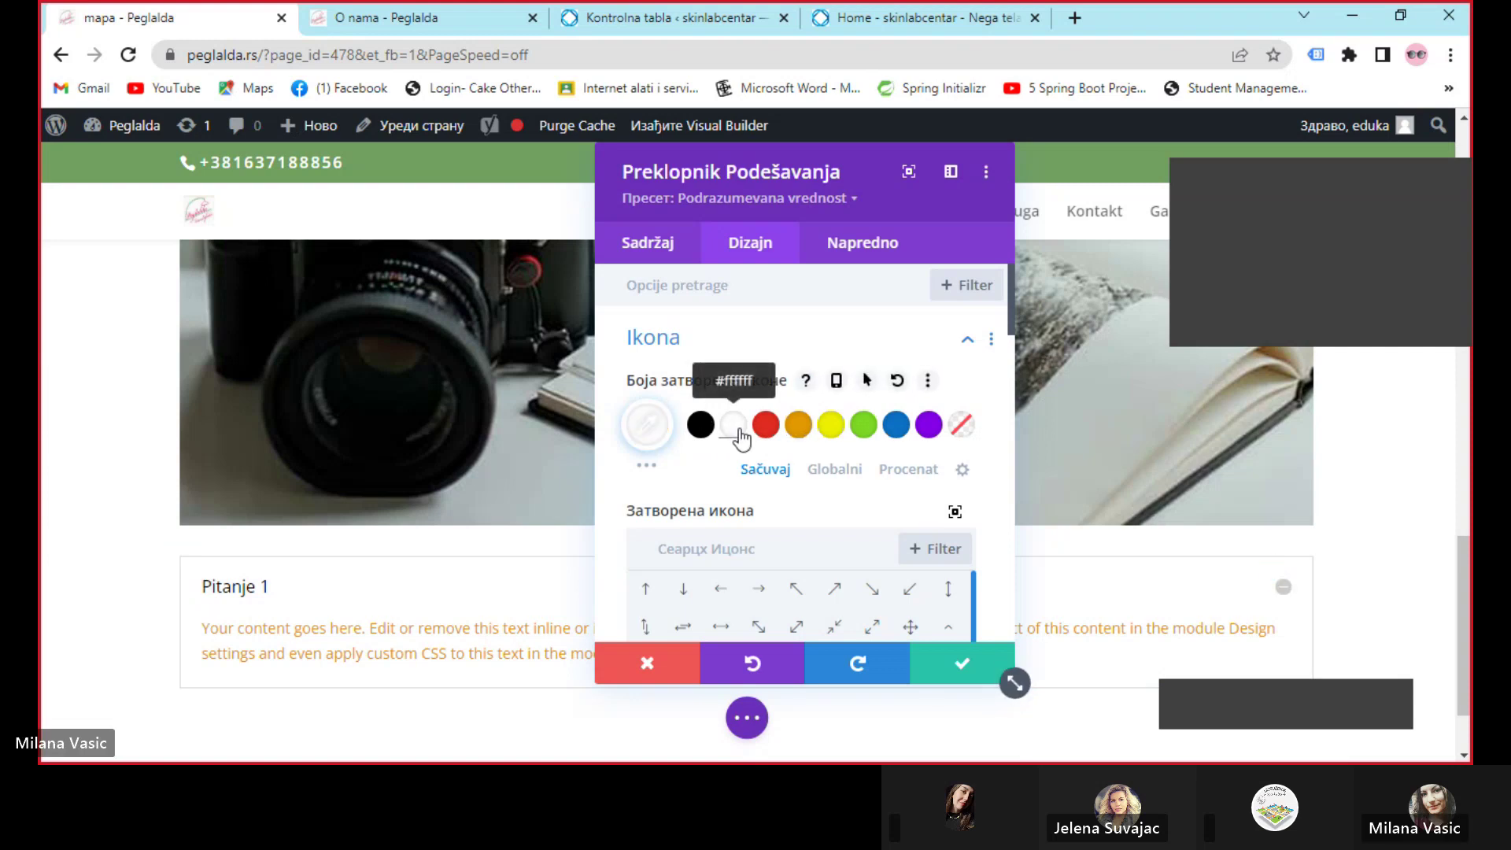
pyautogui.click(774, 430)
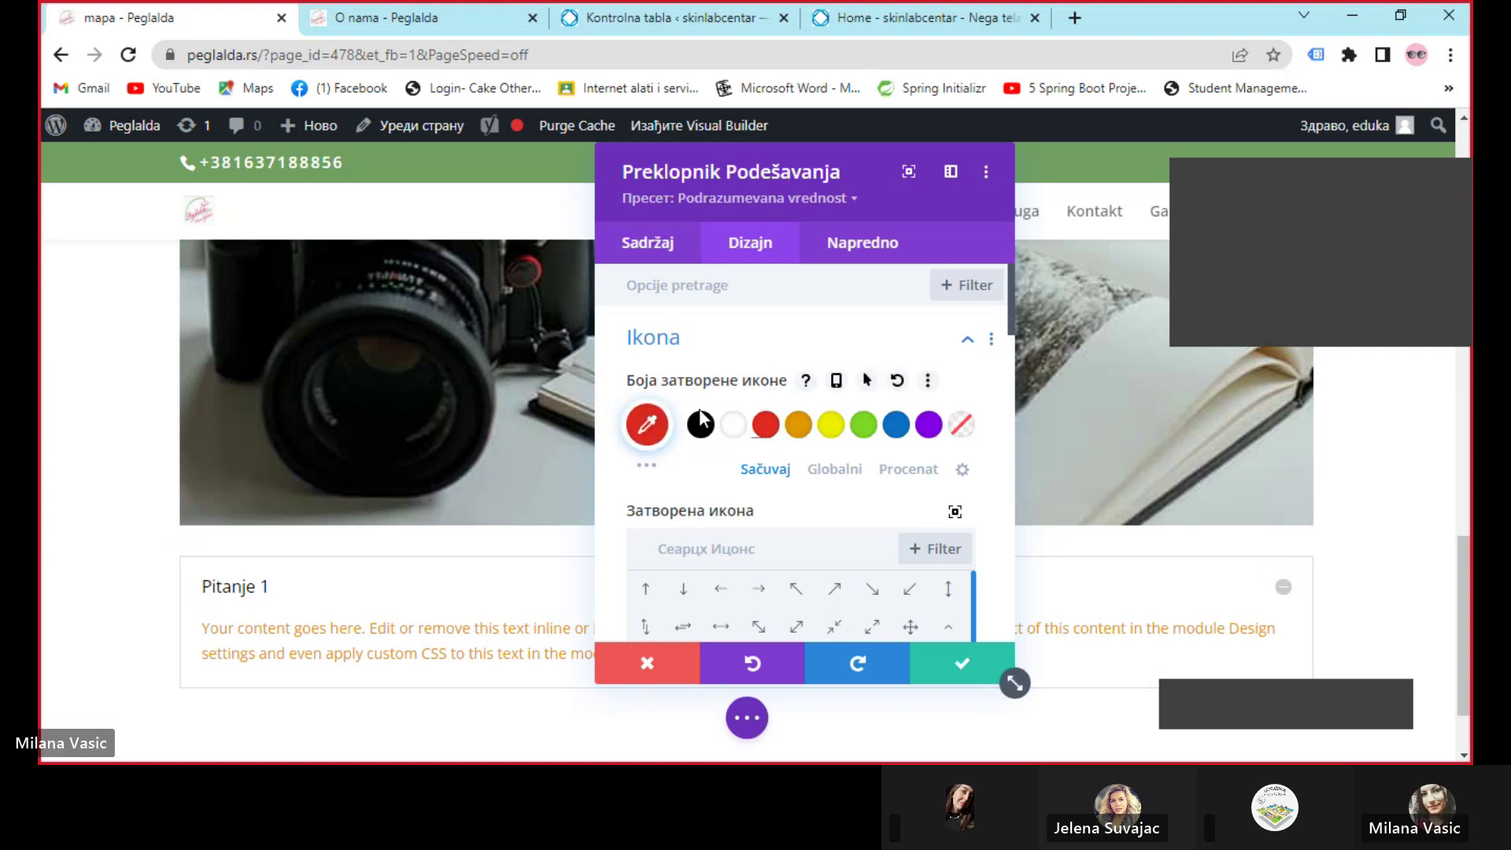
pyautogui.click(701, 428)
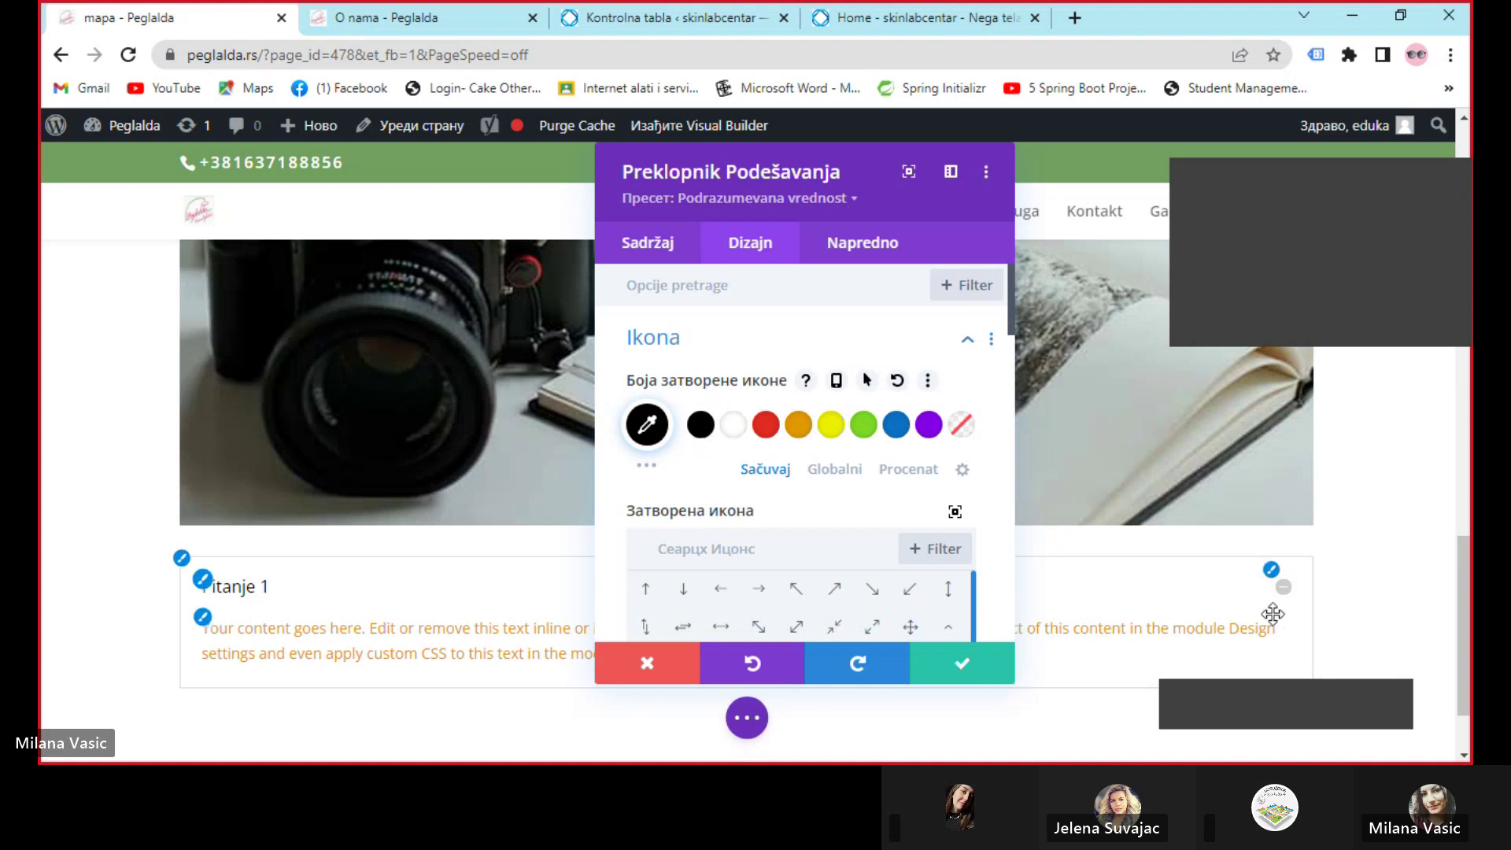
pyautogui.click(205, 586)
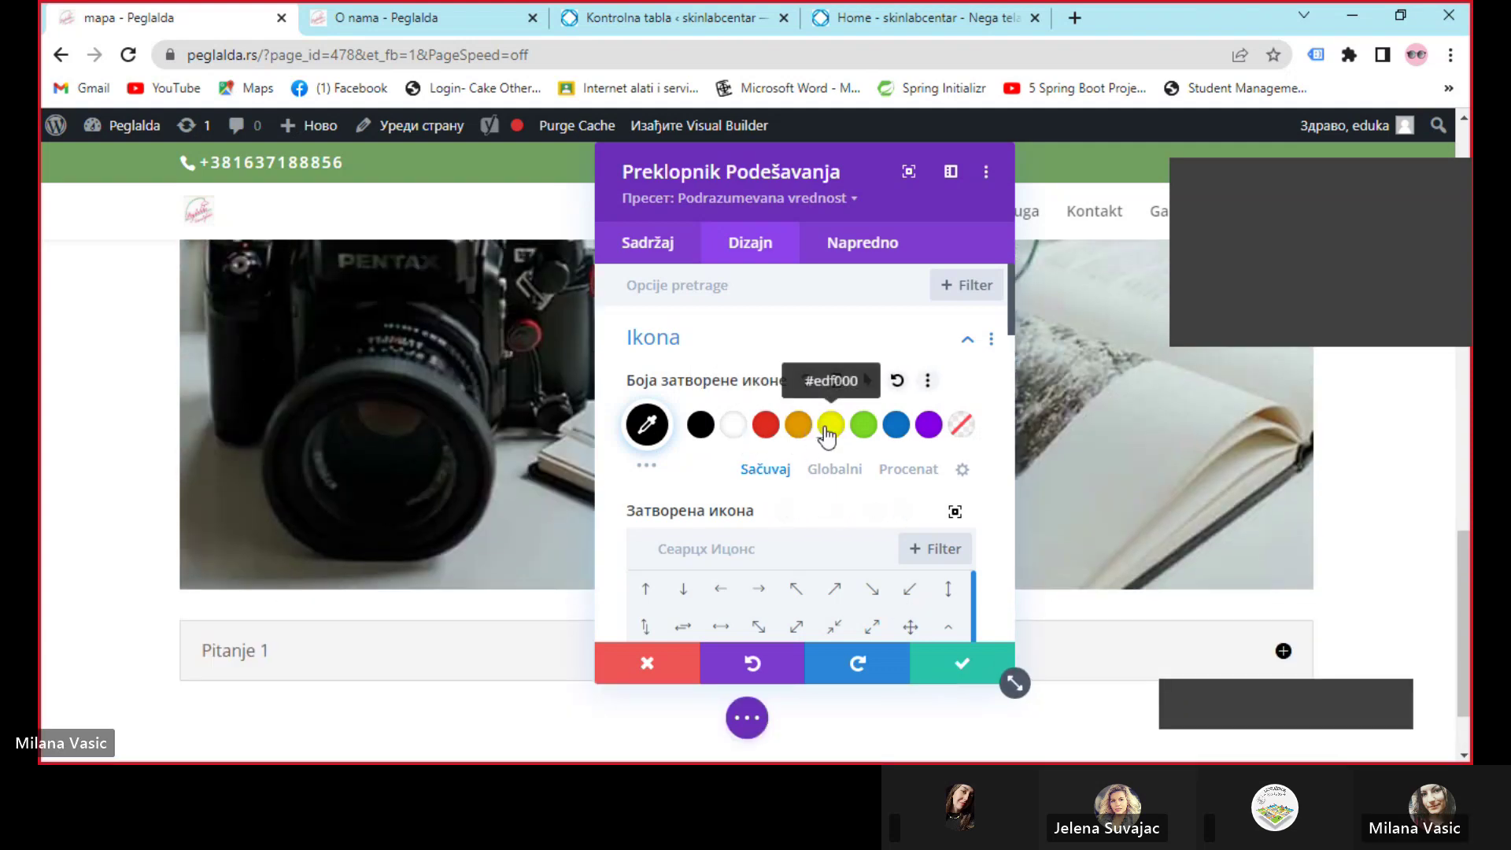
pyautogui.click(830, 426)
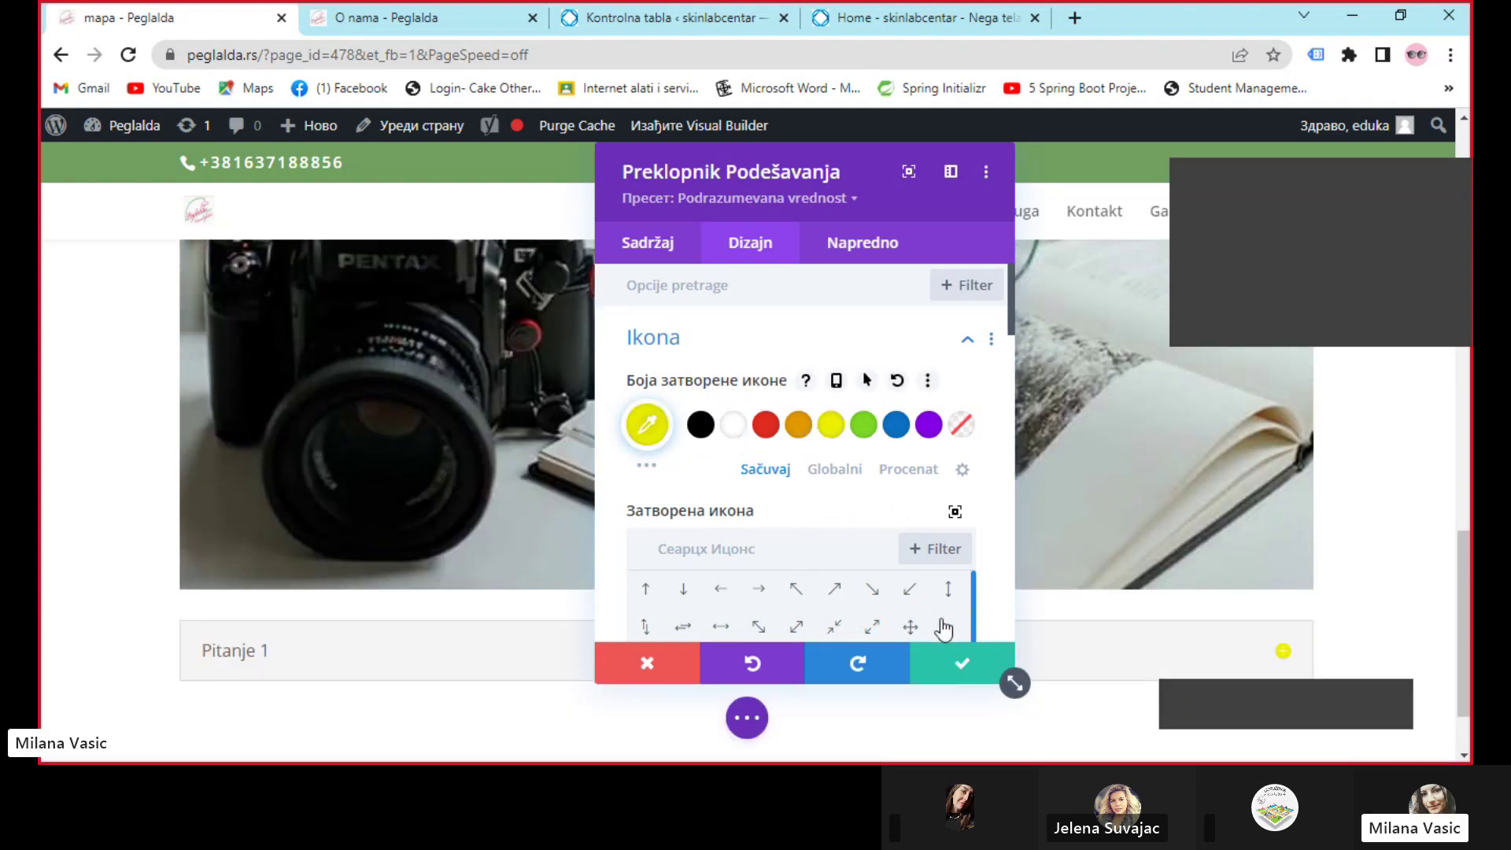
pyautogui.click(949, 675)
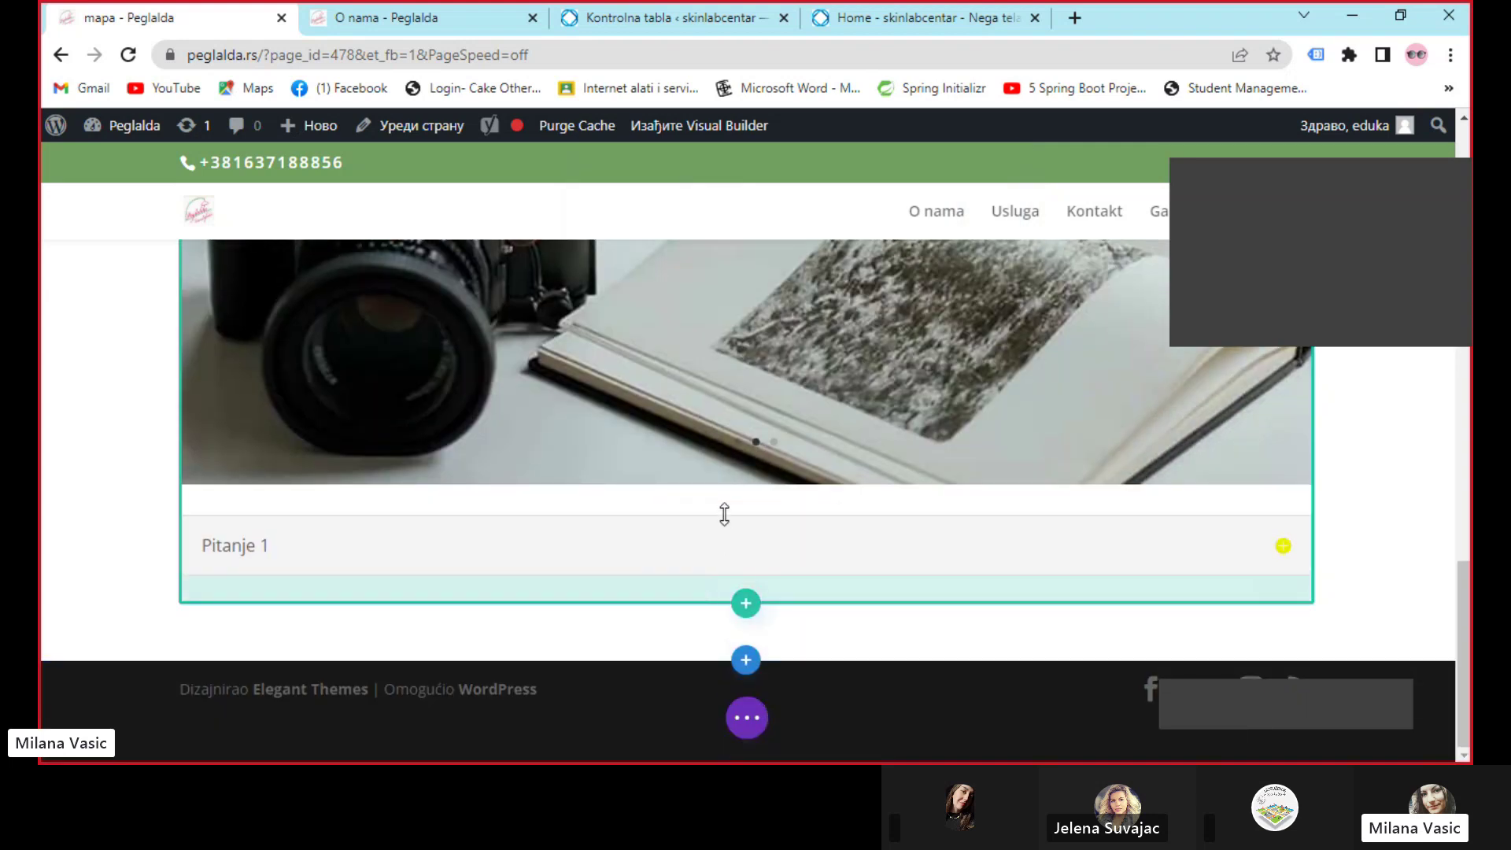
# Insert a Brojač oblika broja module below the "Pitanje 1" toggle and move its settings window clear of the counter
pyautogui.click(746, 573)
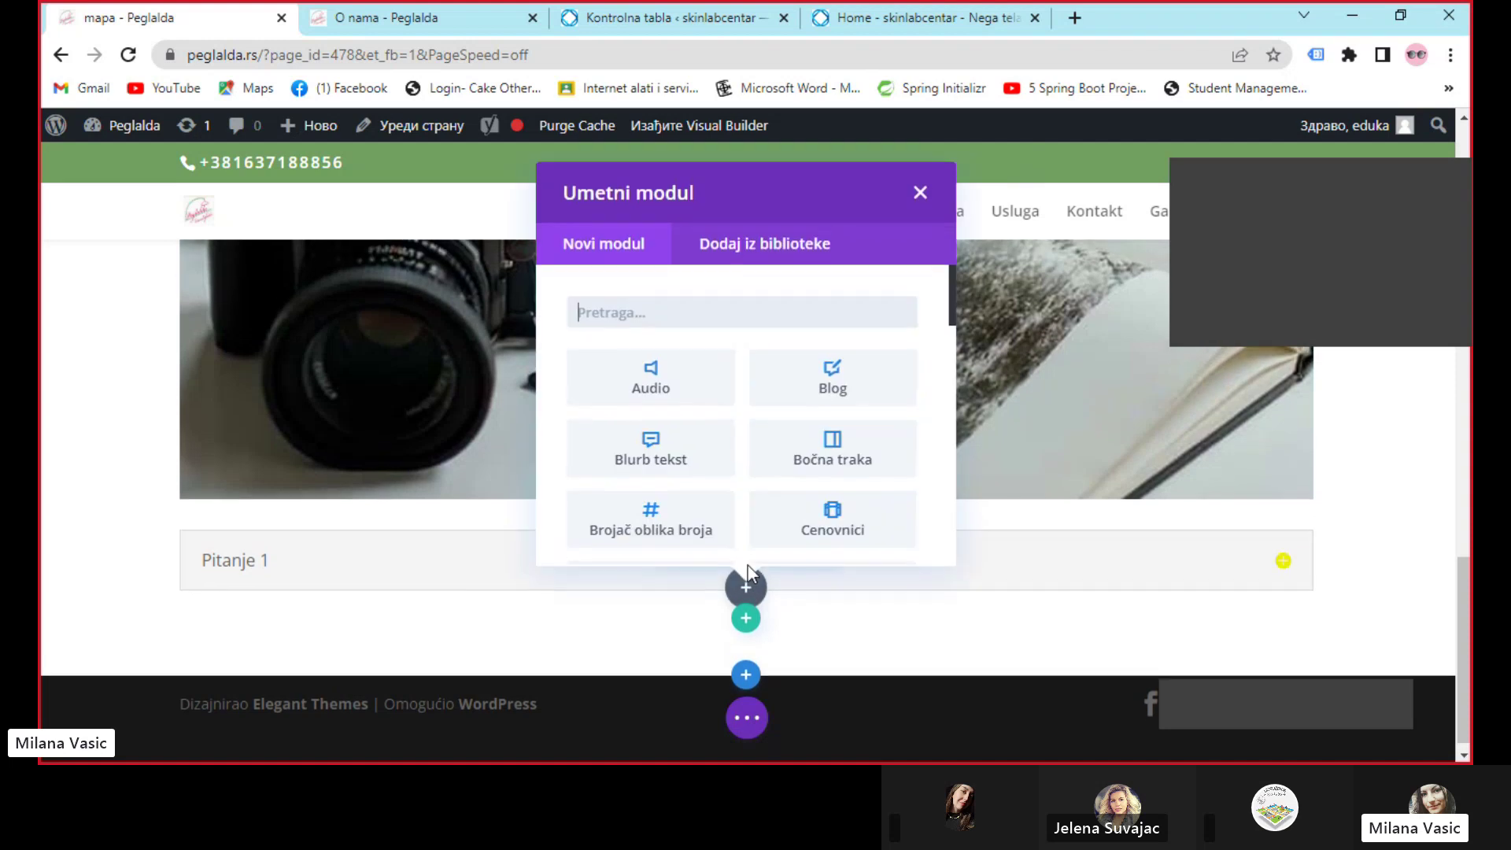
pyautogui.scroll(-3, 710, 472)
pyautogui.click(657, 334)
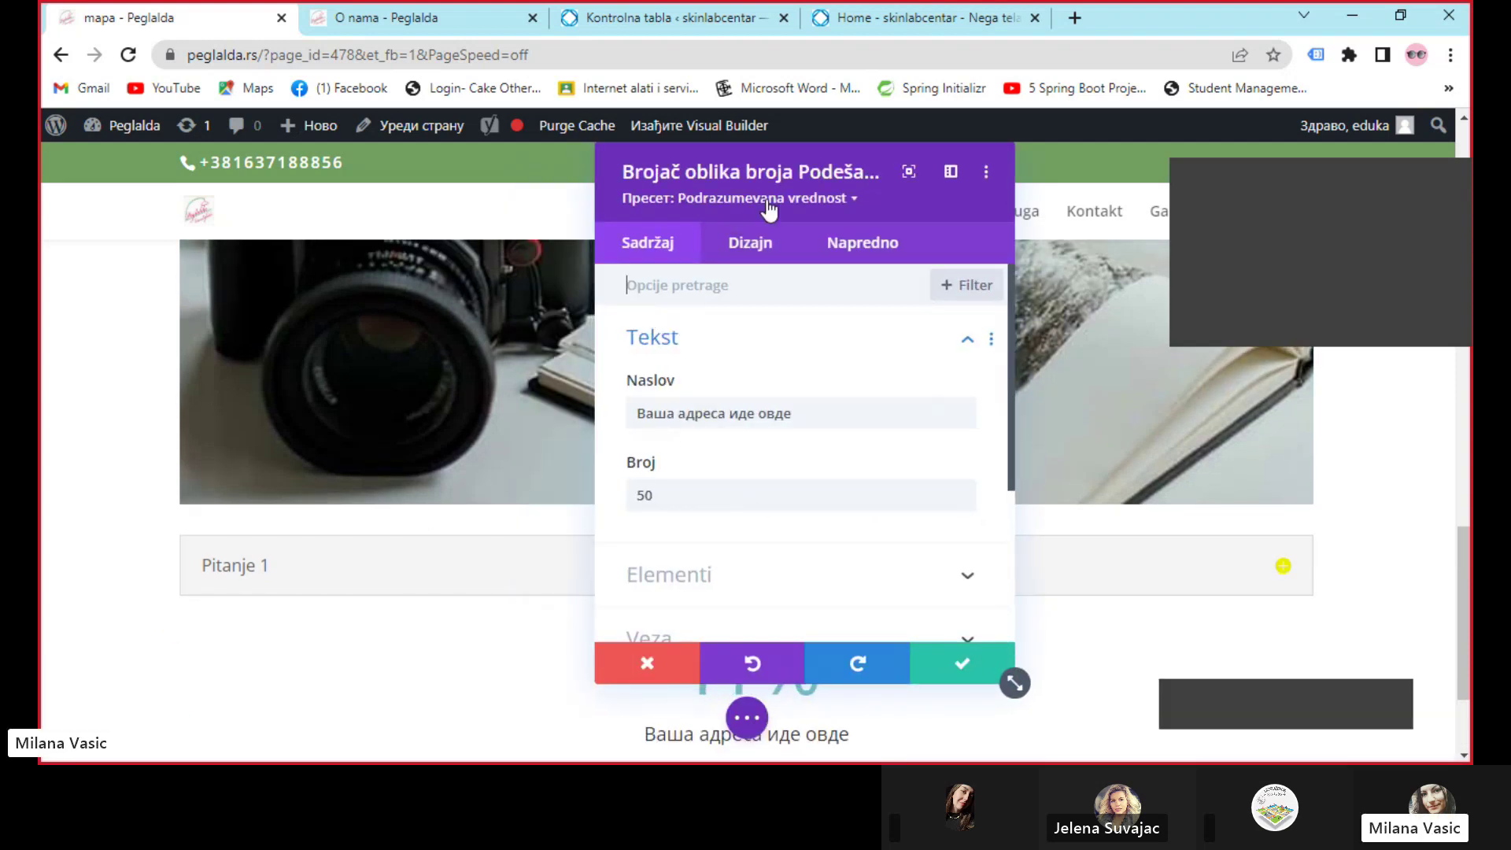
pyautogui.moveTo(749, 153); pyautogui.dragTo(308, 160)
pyautogui.scroll(-2, 793, 494)
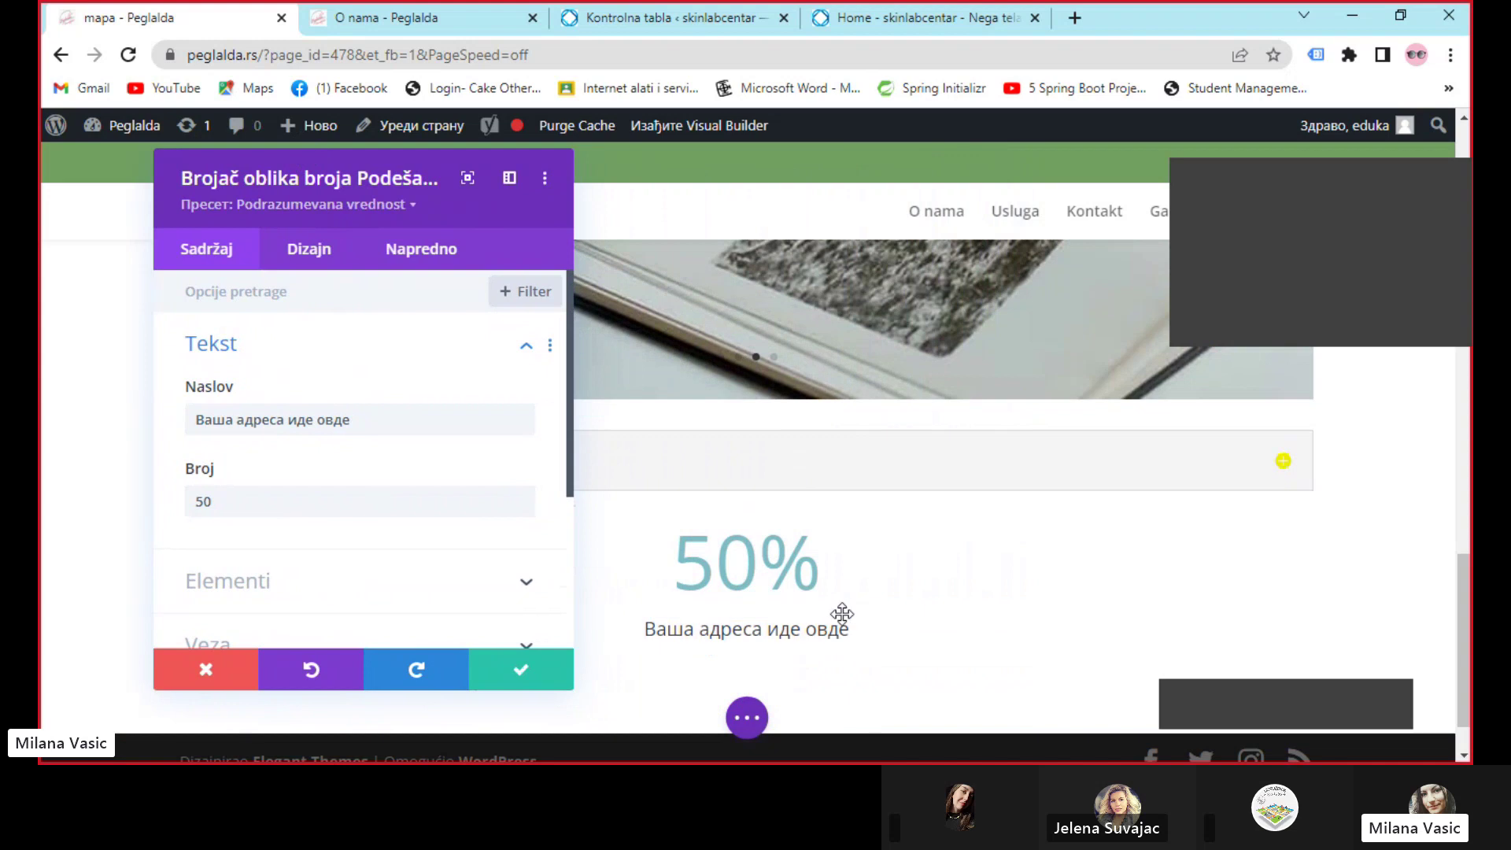
# Turn off the percent sign (Znak za procente) for the number counter and save the module
pyautogui.click(310, 250)
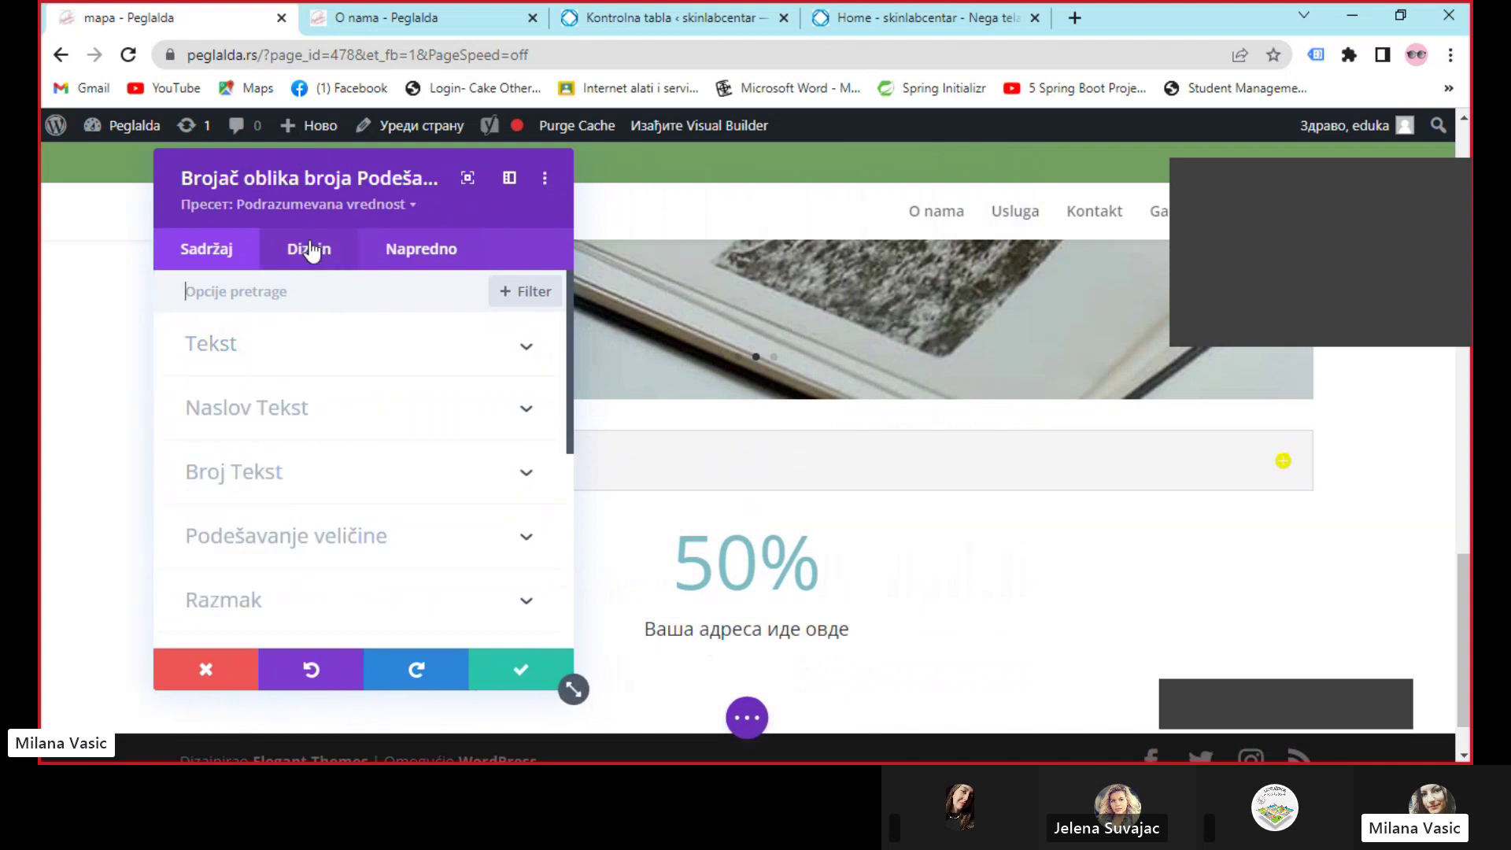
pyautogui.click(203, 252)
pyautogui.scroll(-2, 229, 578)
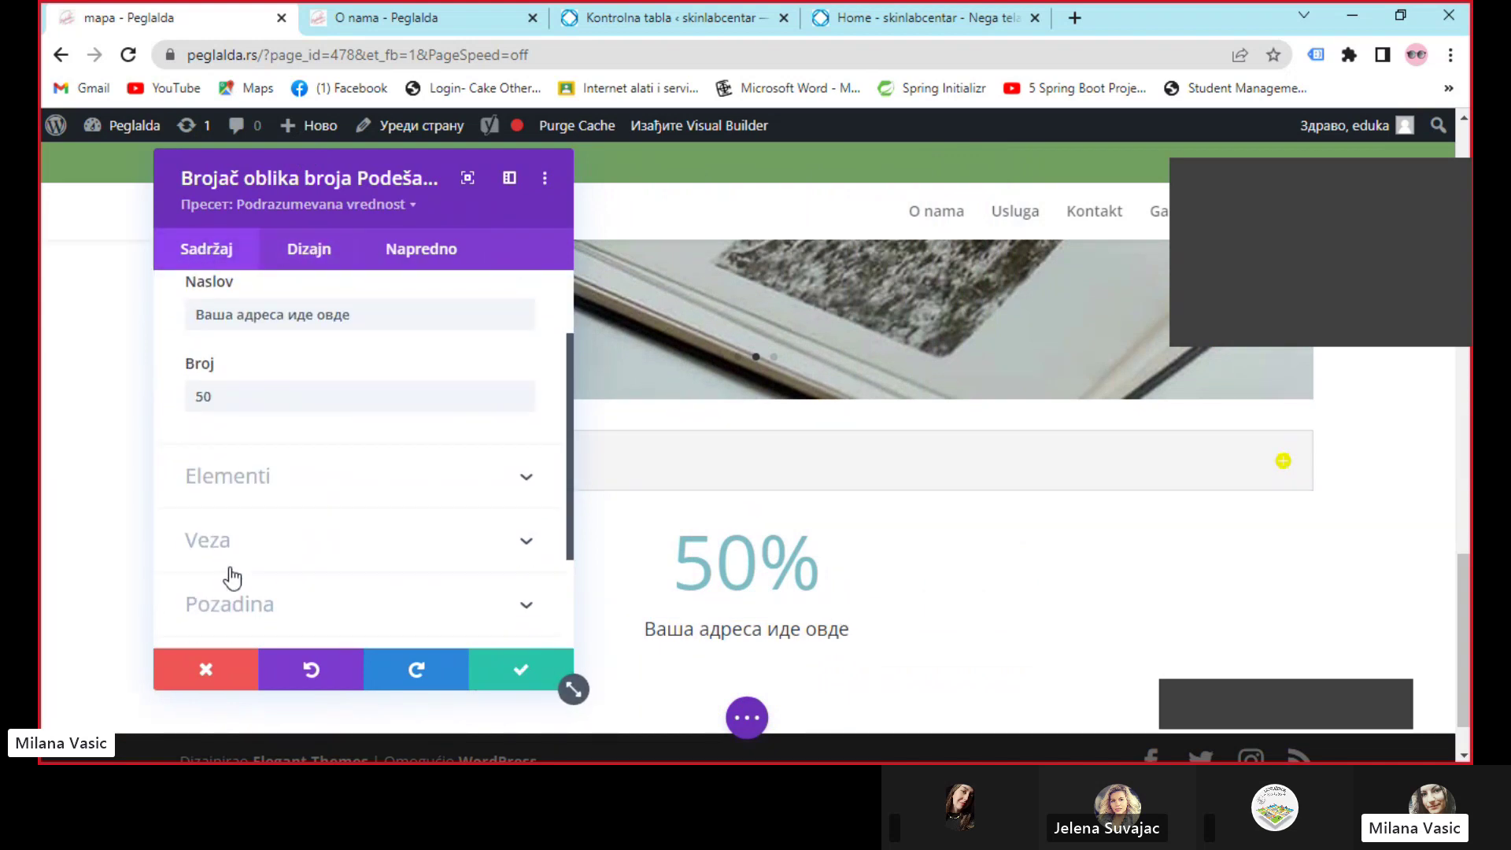
pyautogui.click(231, 492)
pyautogui.click(272, 379)
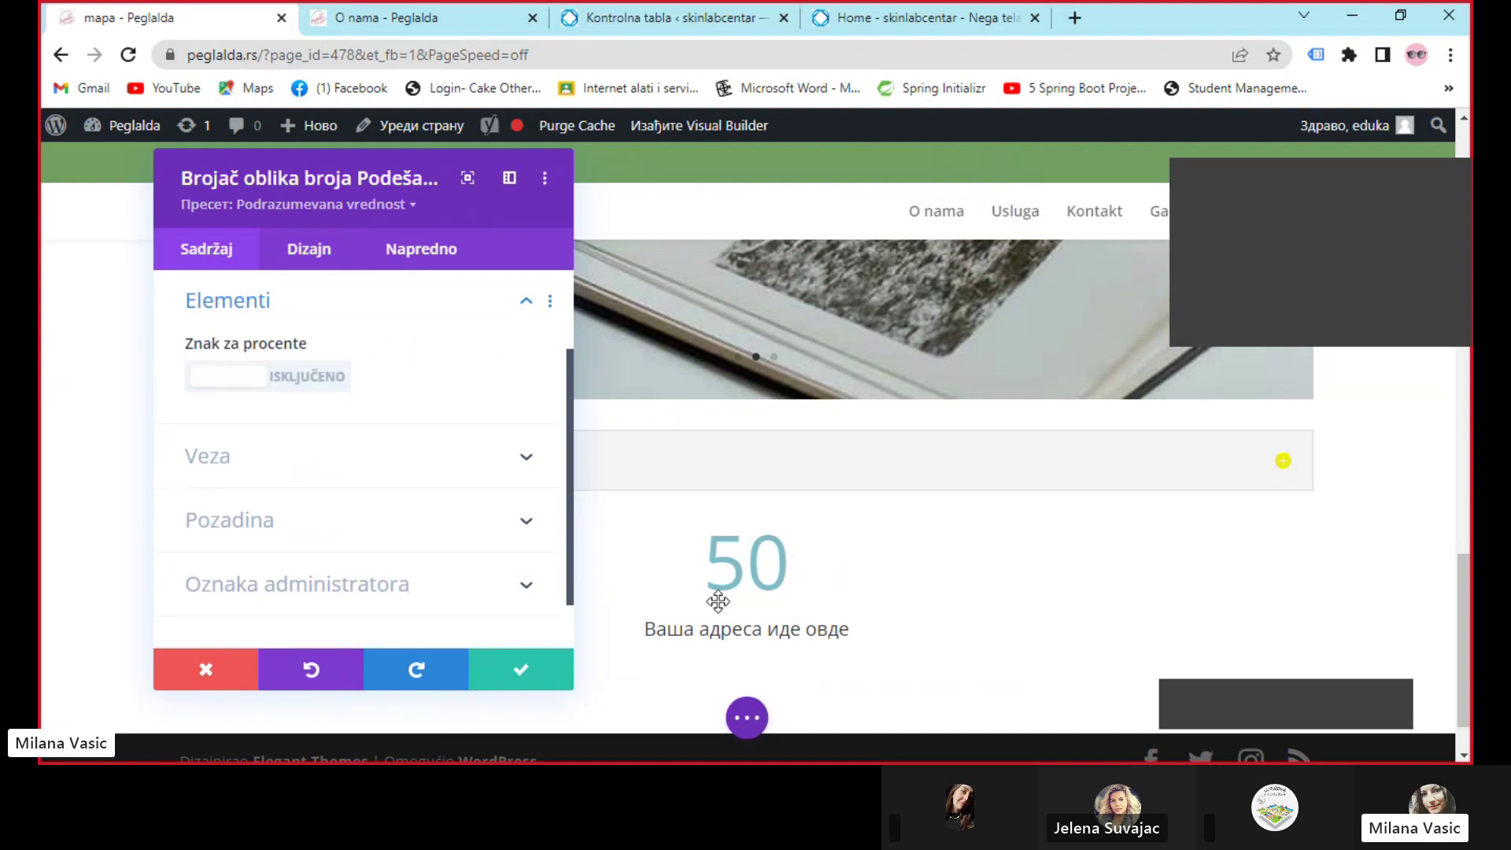
pyautogui.click(516, 675)
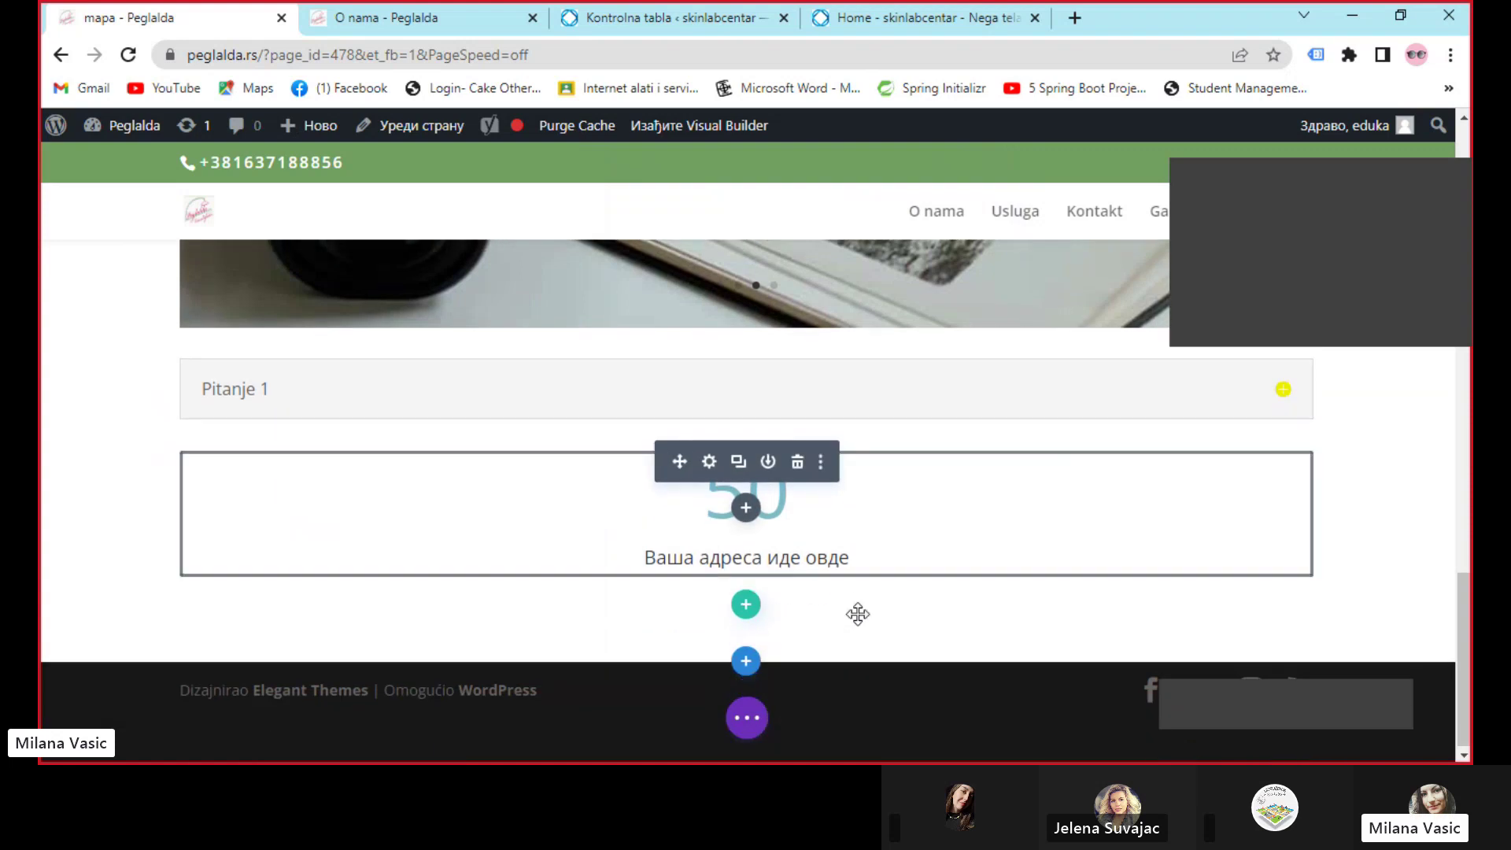
# Insert a row with three equal columns below the number counter without adding a module to it
pyautogui.scroll(3, 538, 510)
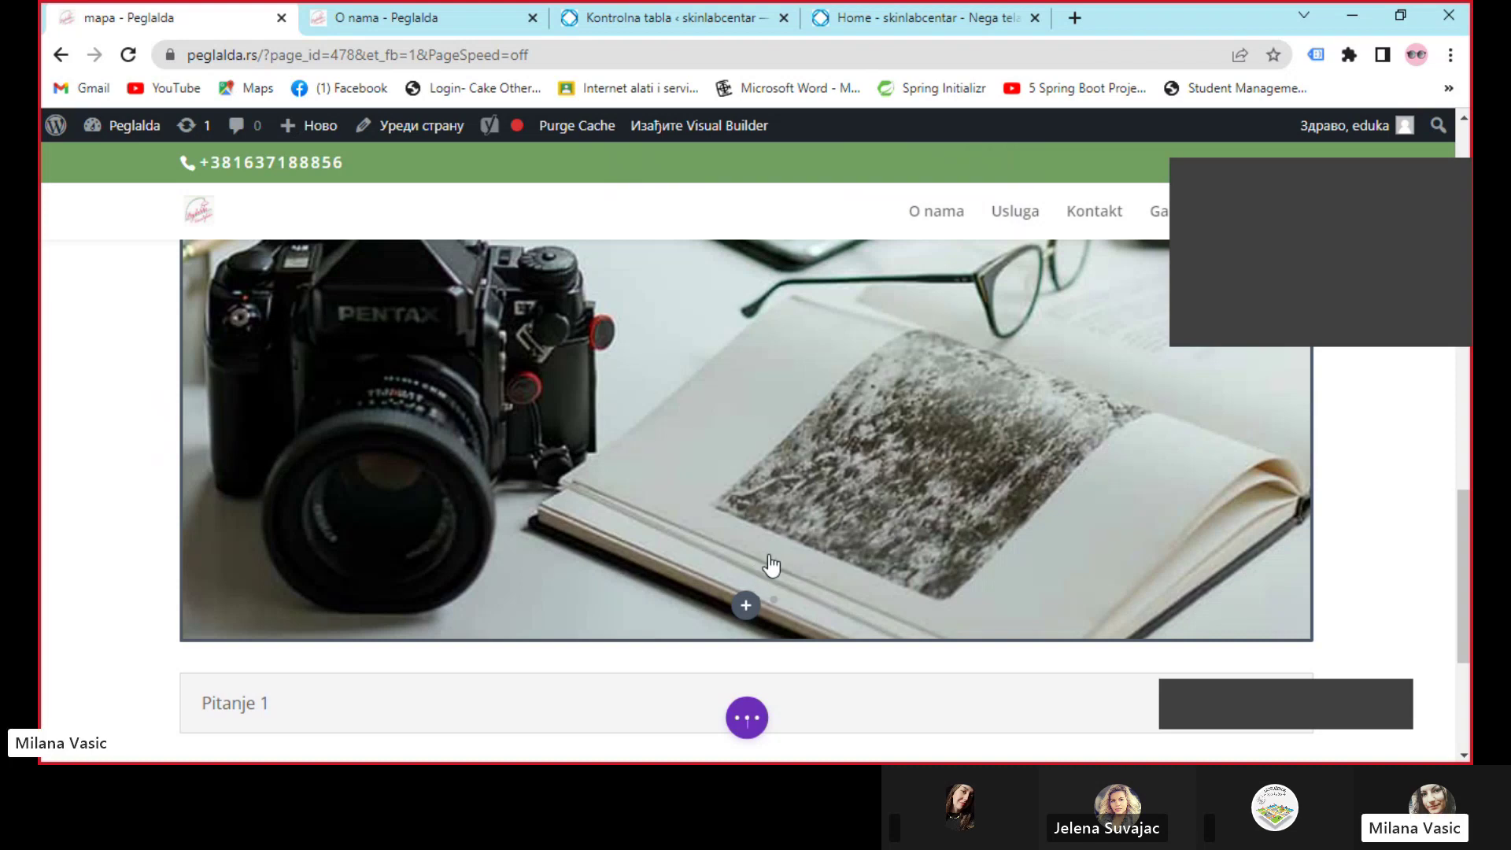
pyautogui.scroll(-4, 771, 565)
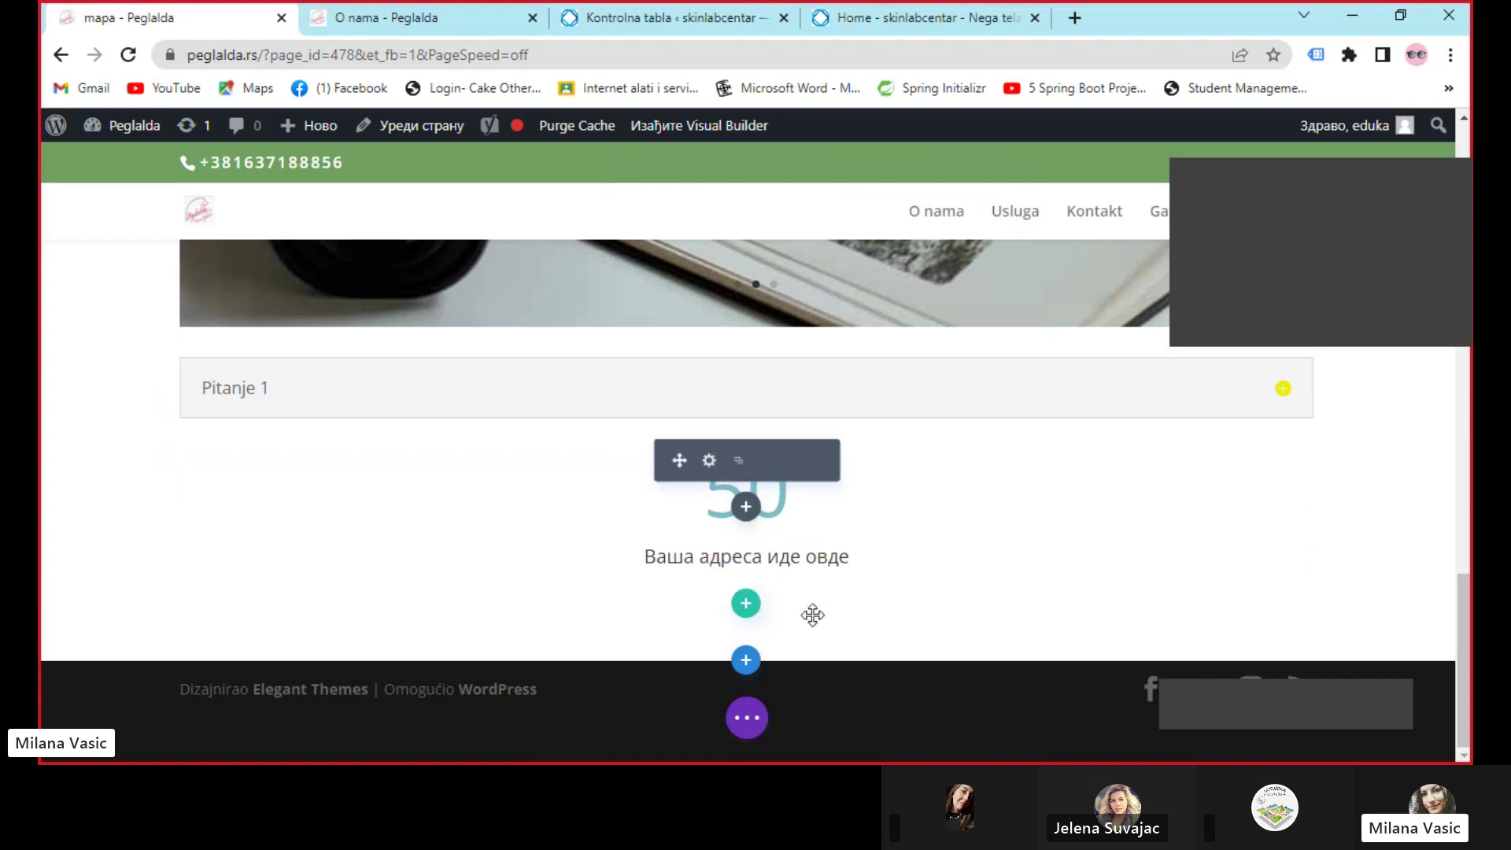
pyautogui.click(746, 605)
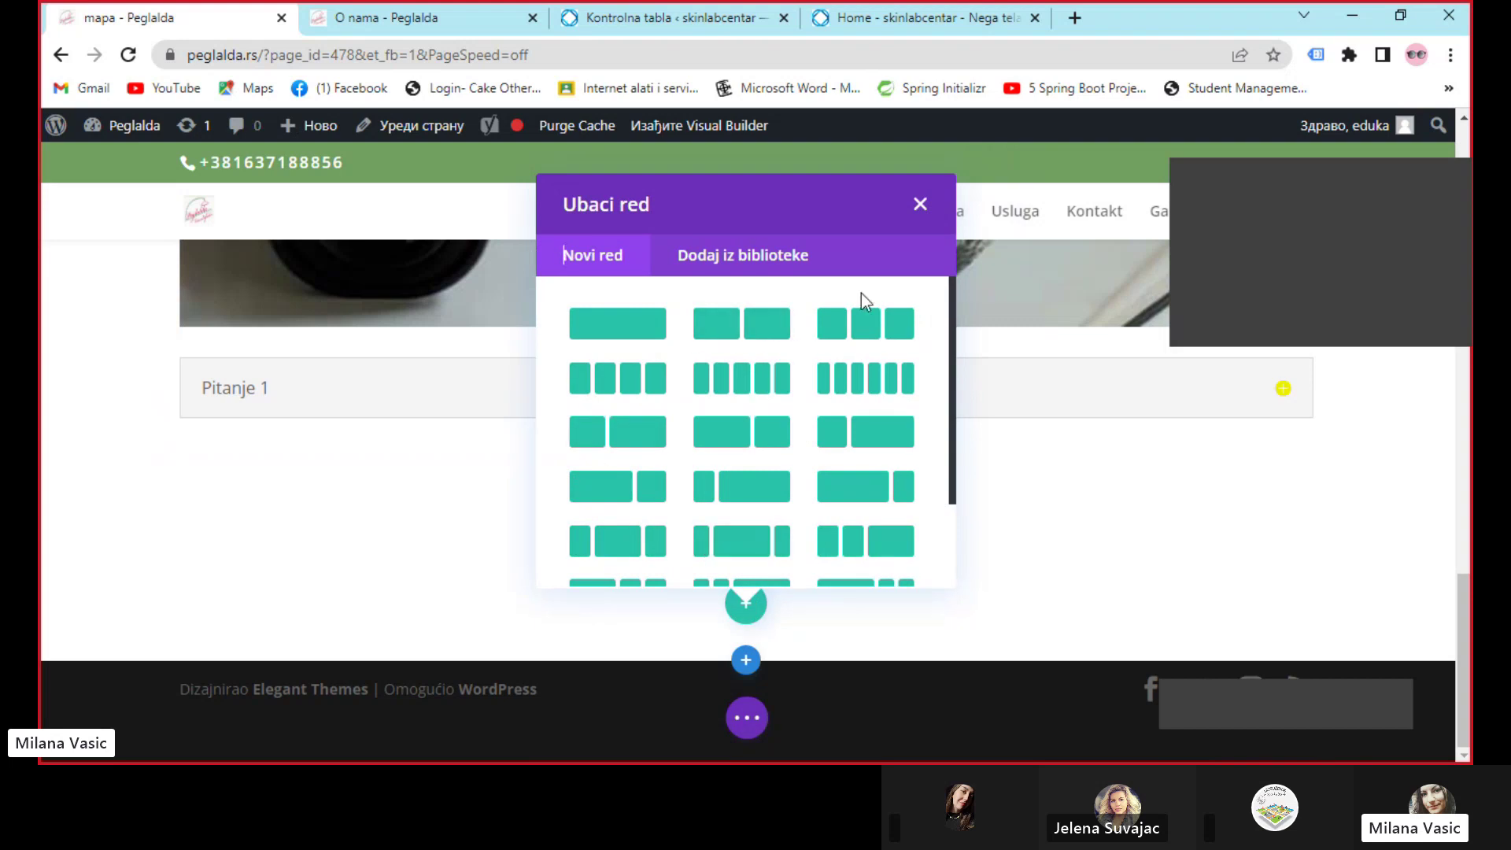
pyautogui.click(835, 328)
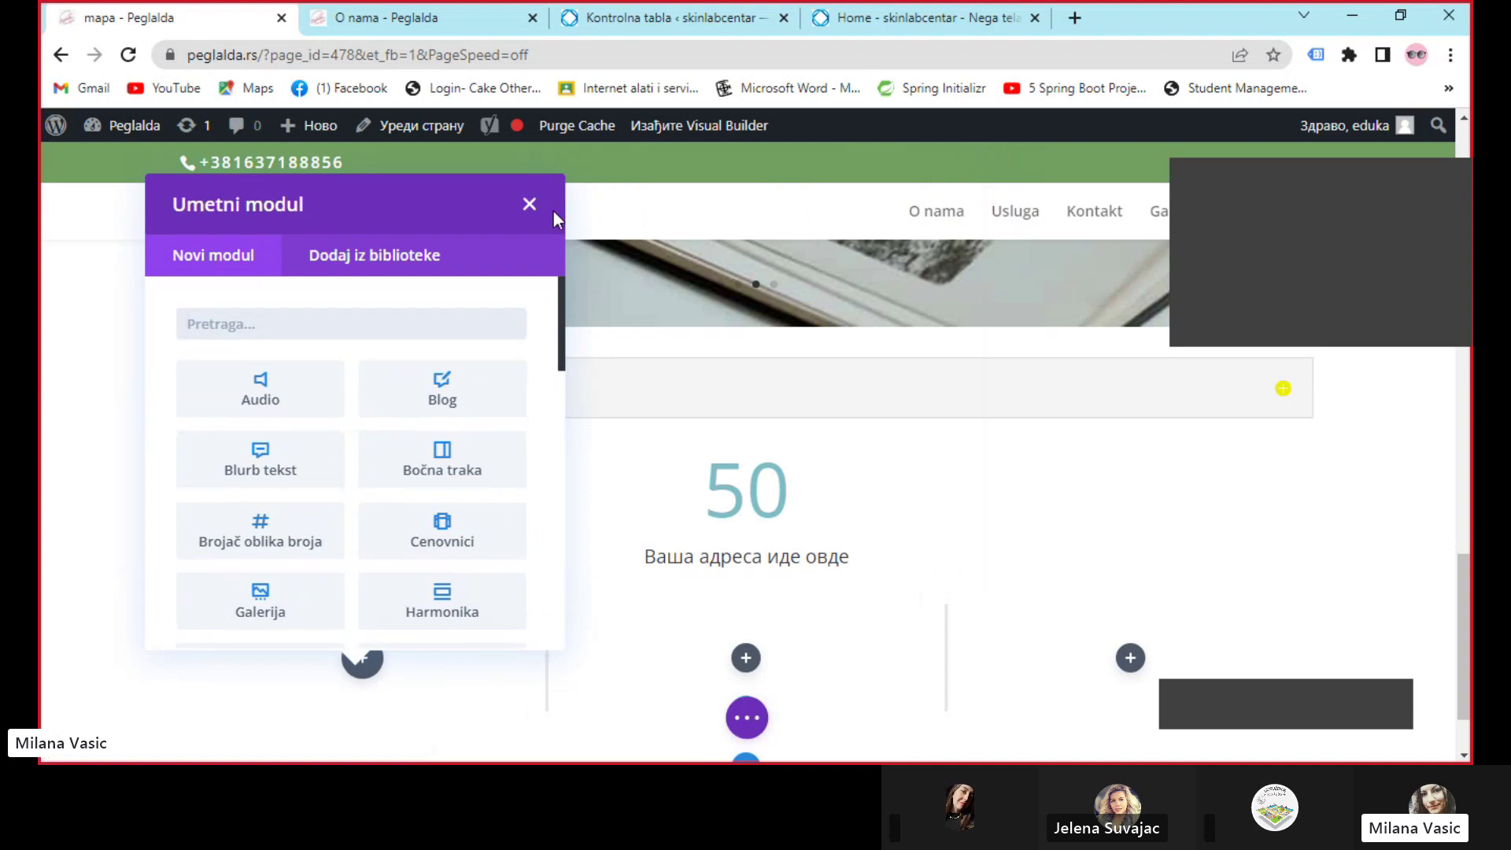
pyautogui.click(527, 206)
pyautogui.scroll(-2, 931, 534)
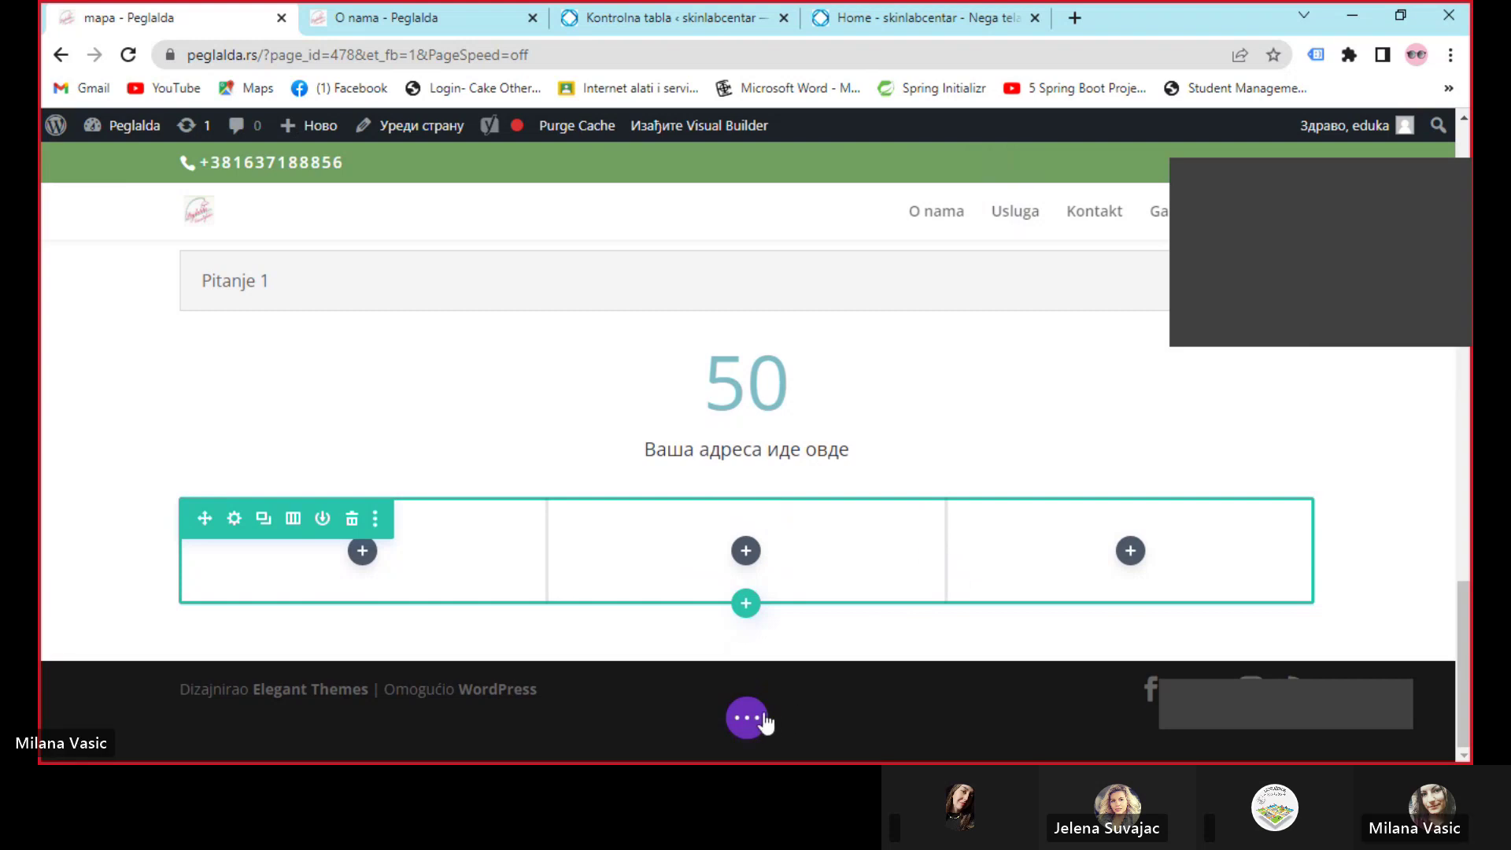
pyautogui.click(746, 660)
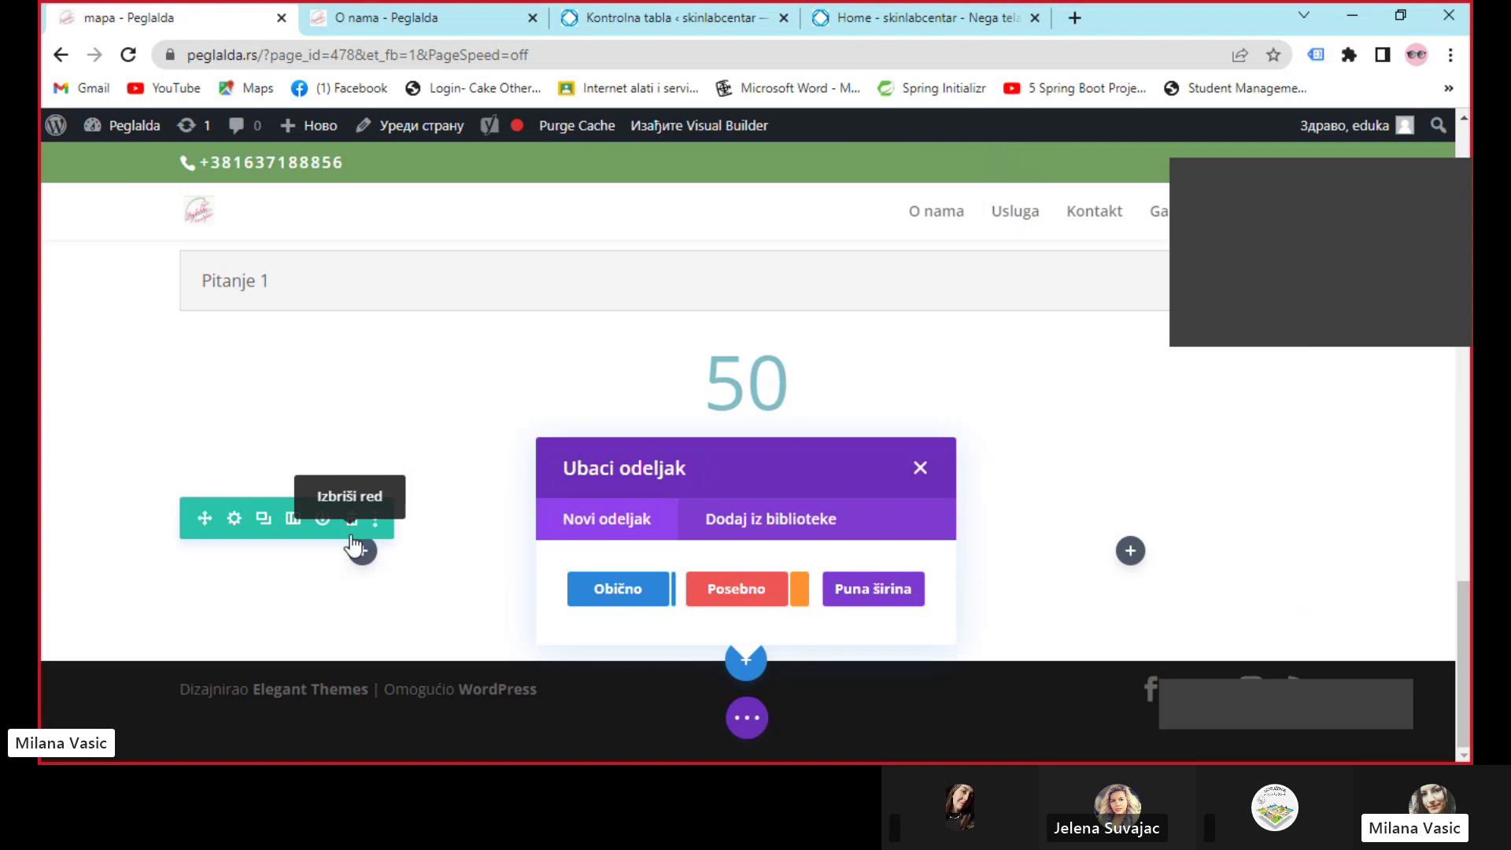
pyautogui.click(751, 596)
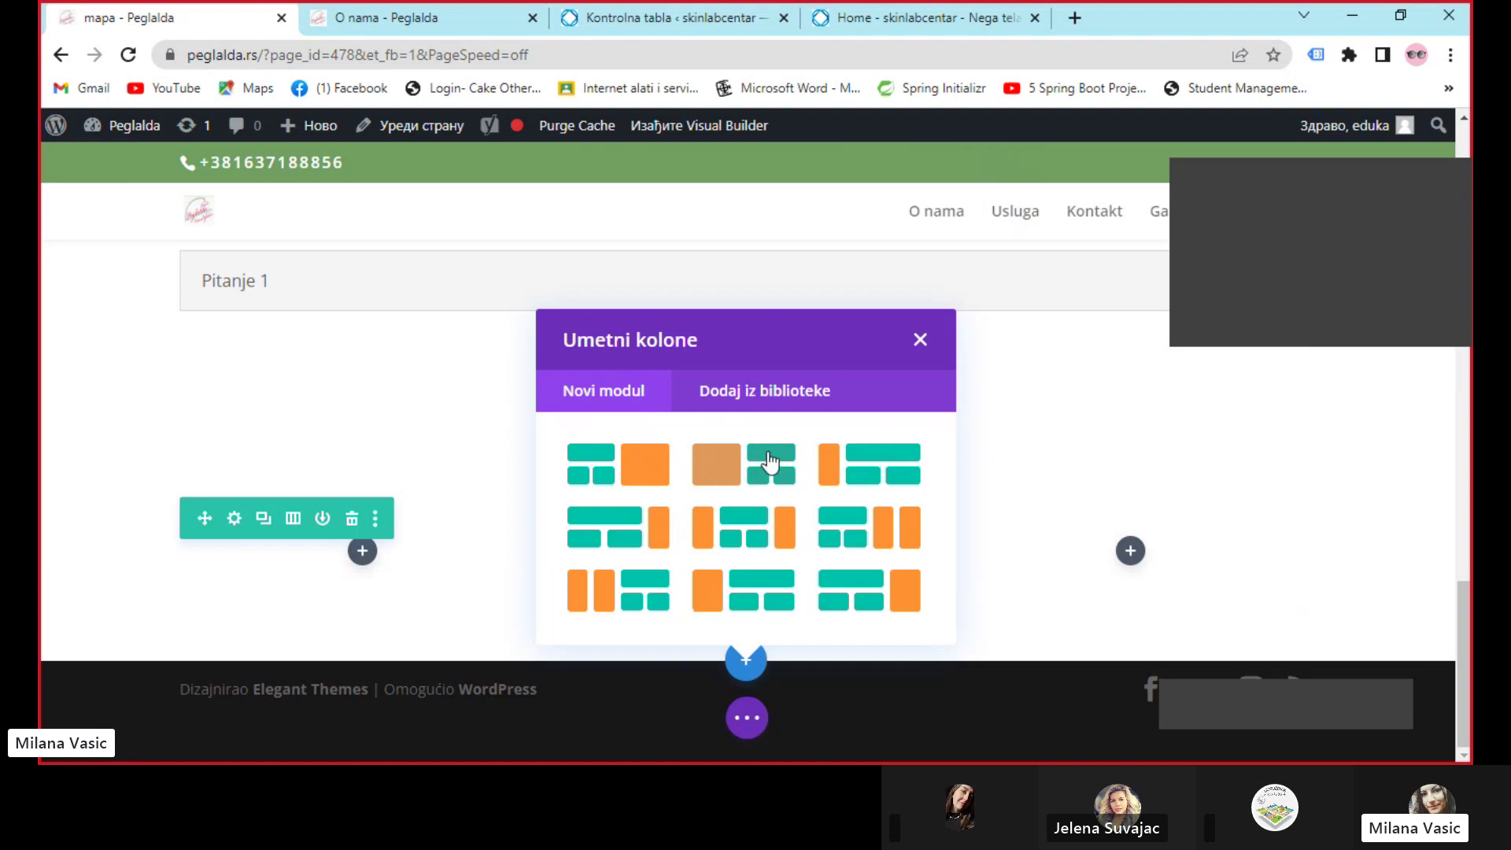
pyautogui.click(919, 340)
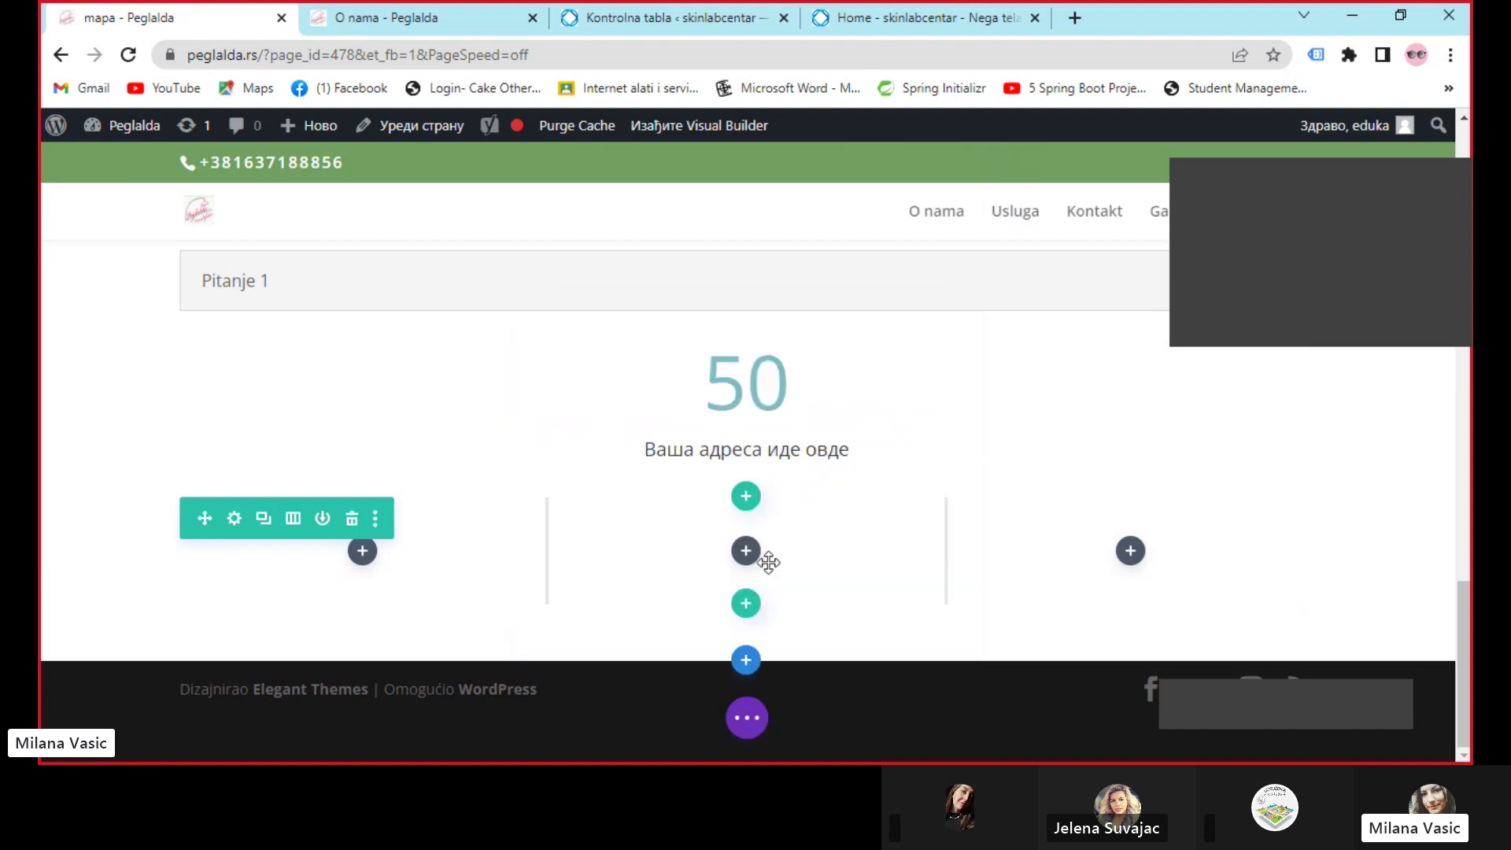
# Add a full-width (Puna širina) section at the end of the page and insert a Puna širina slike module in it
pyautogui.click(746, 658)
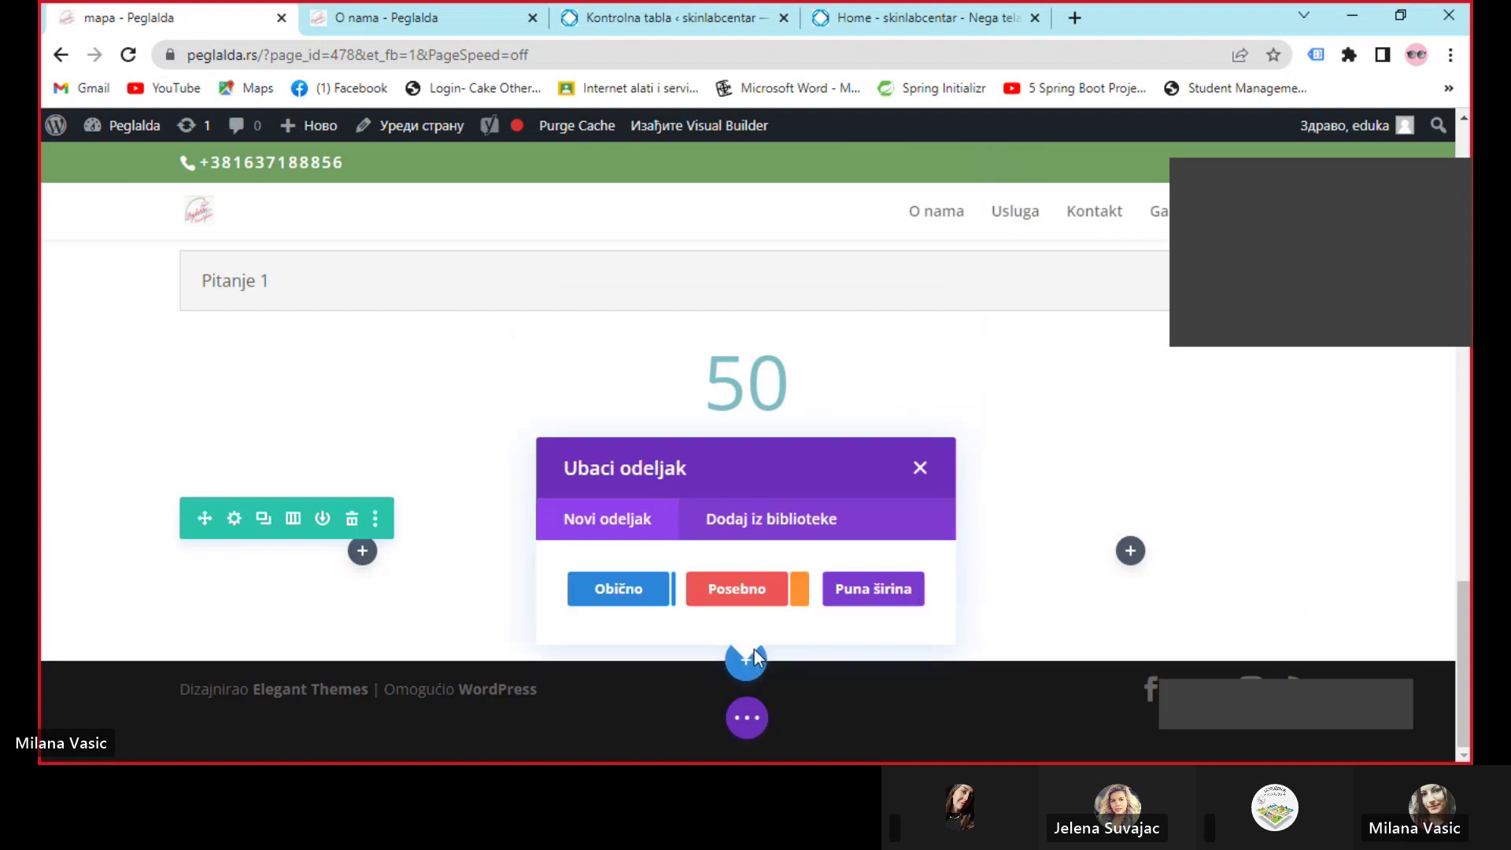
pyautogui.click(853, 592)
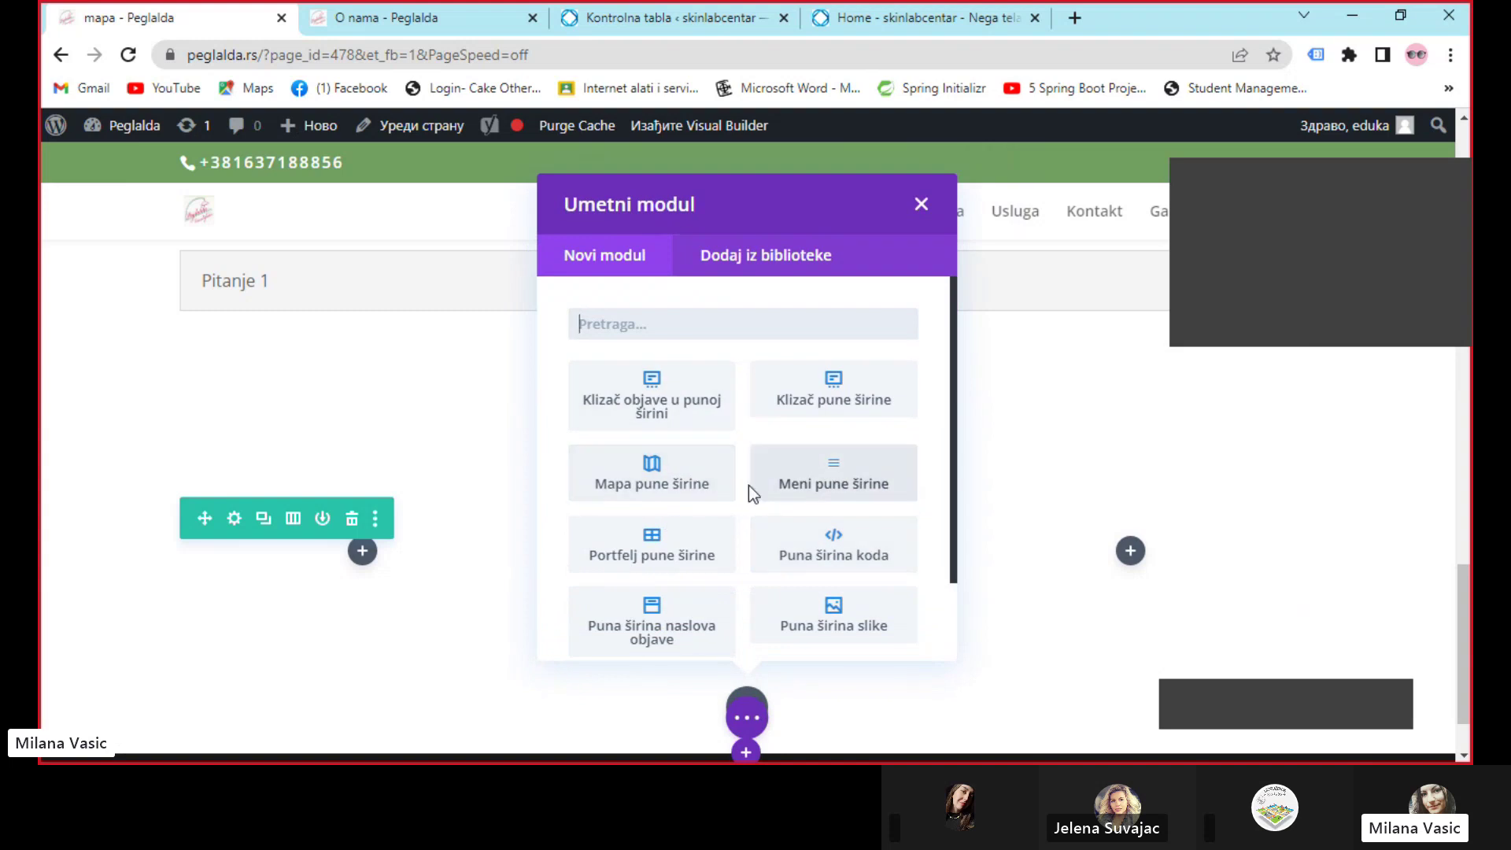
pyautogui.scroll(-2, 748, 486)
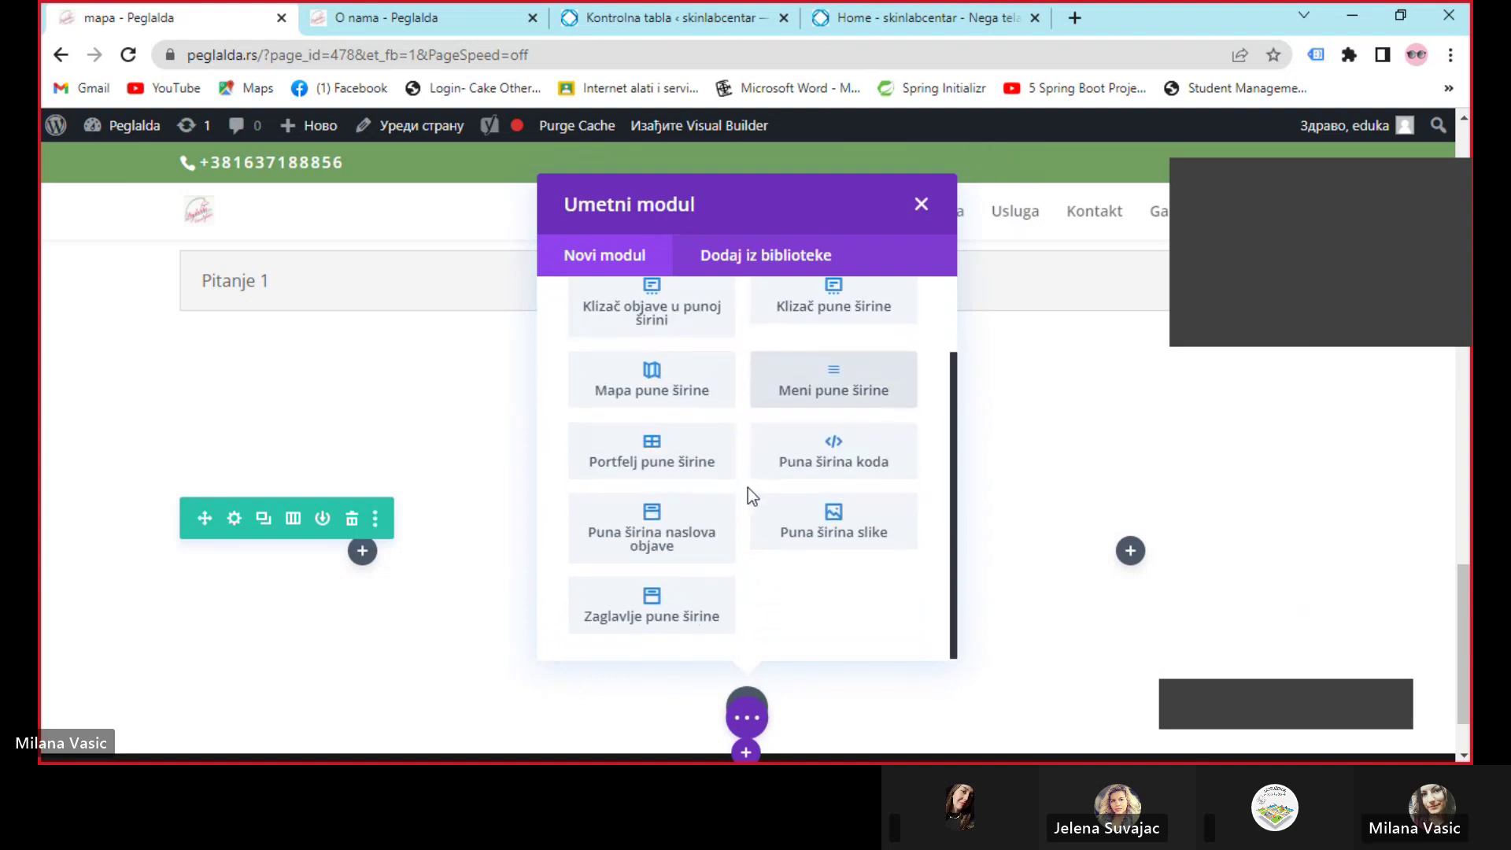
pyautogui.scroll(-3, 748, 490)
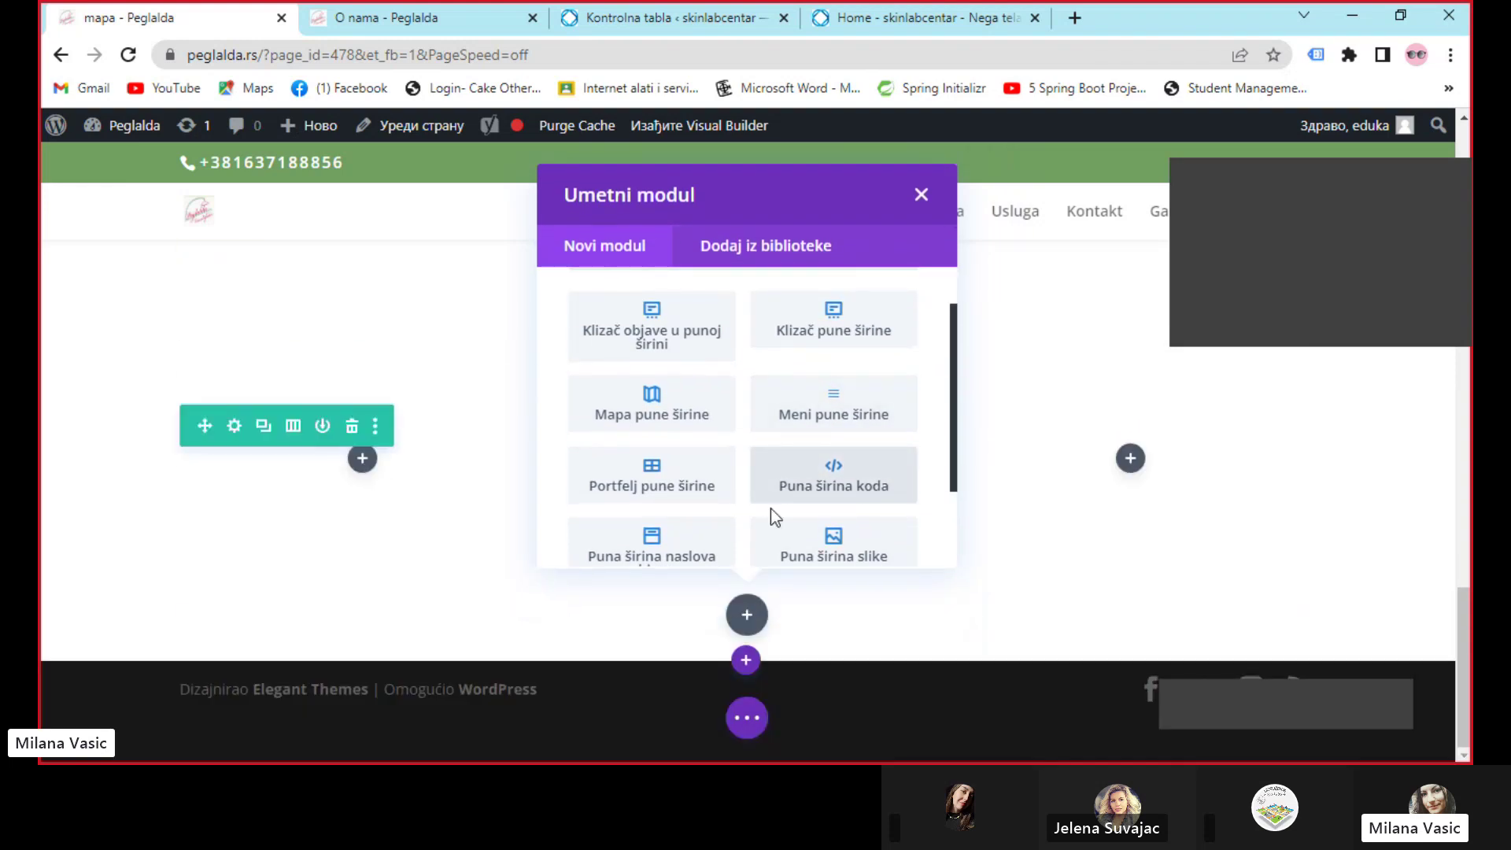
pyautogui.click(835, 557)
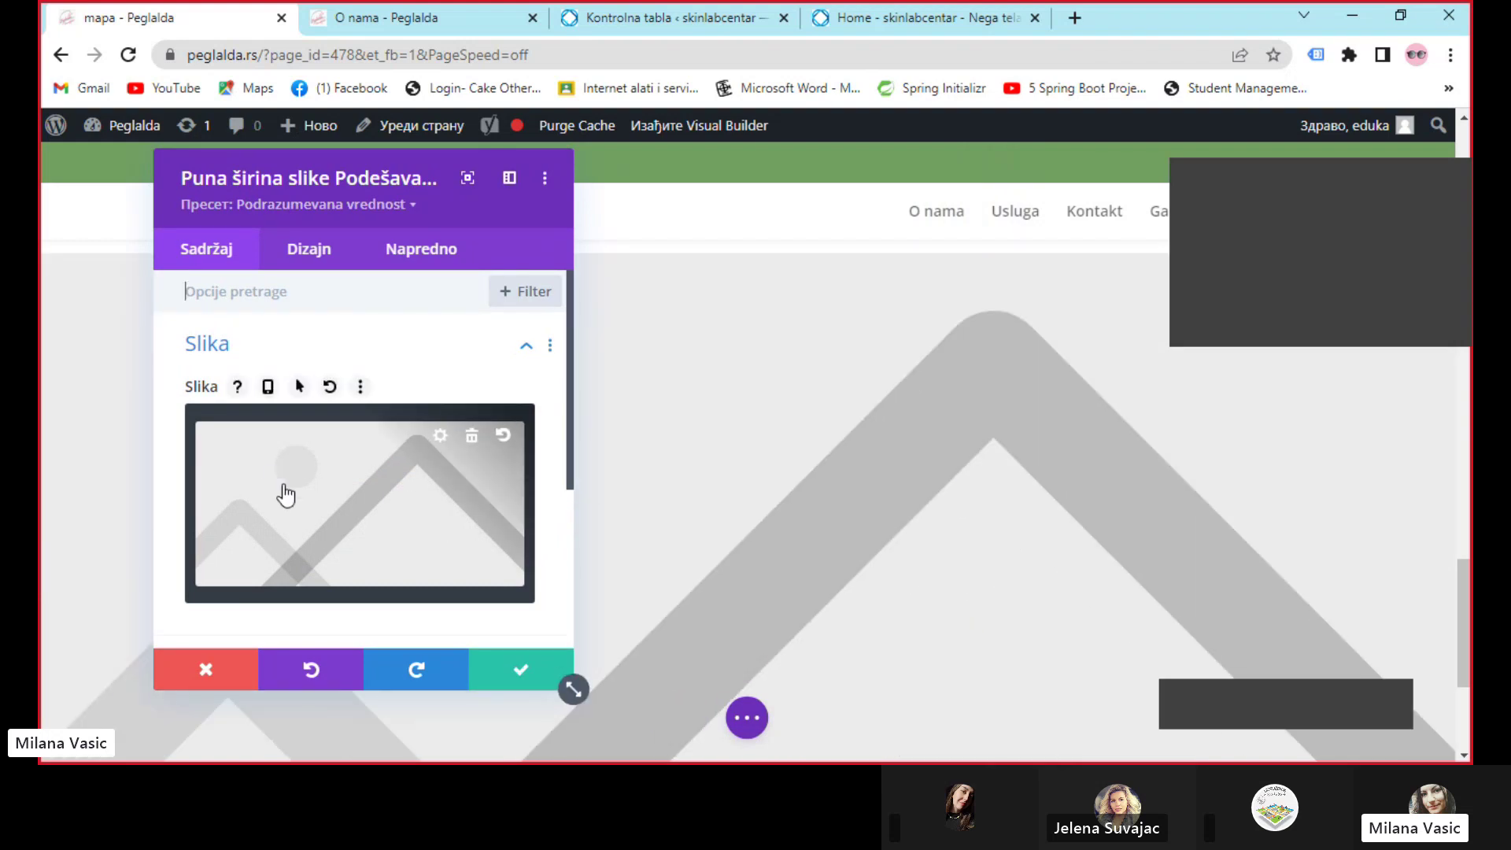
# Set the full-width module's image to the media library photo of the white table with a tablet and camera
pyautogui.click(286, 495)
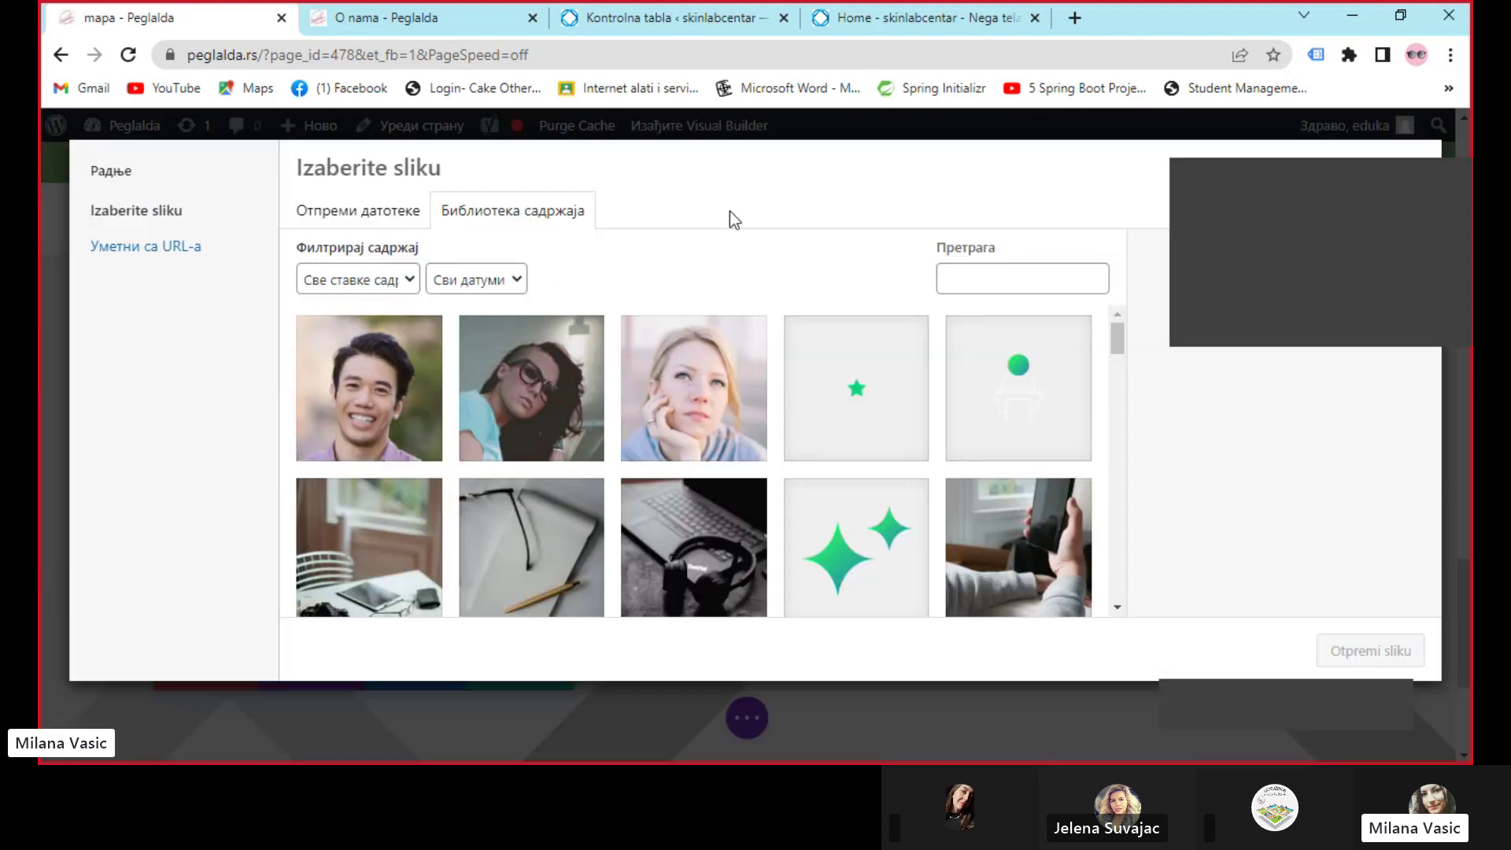
pyautogui.click(377, 558)
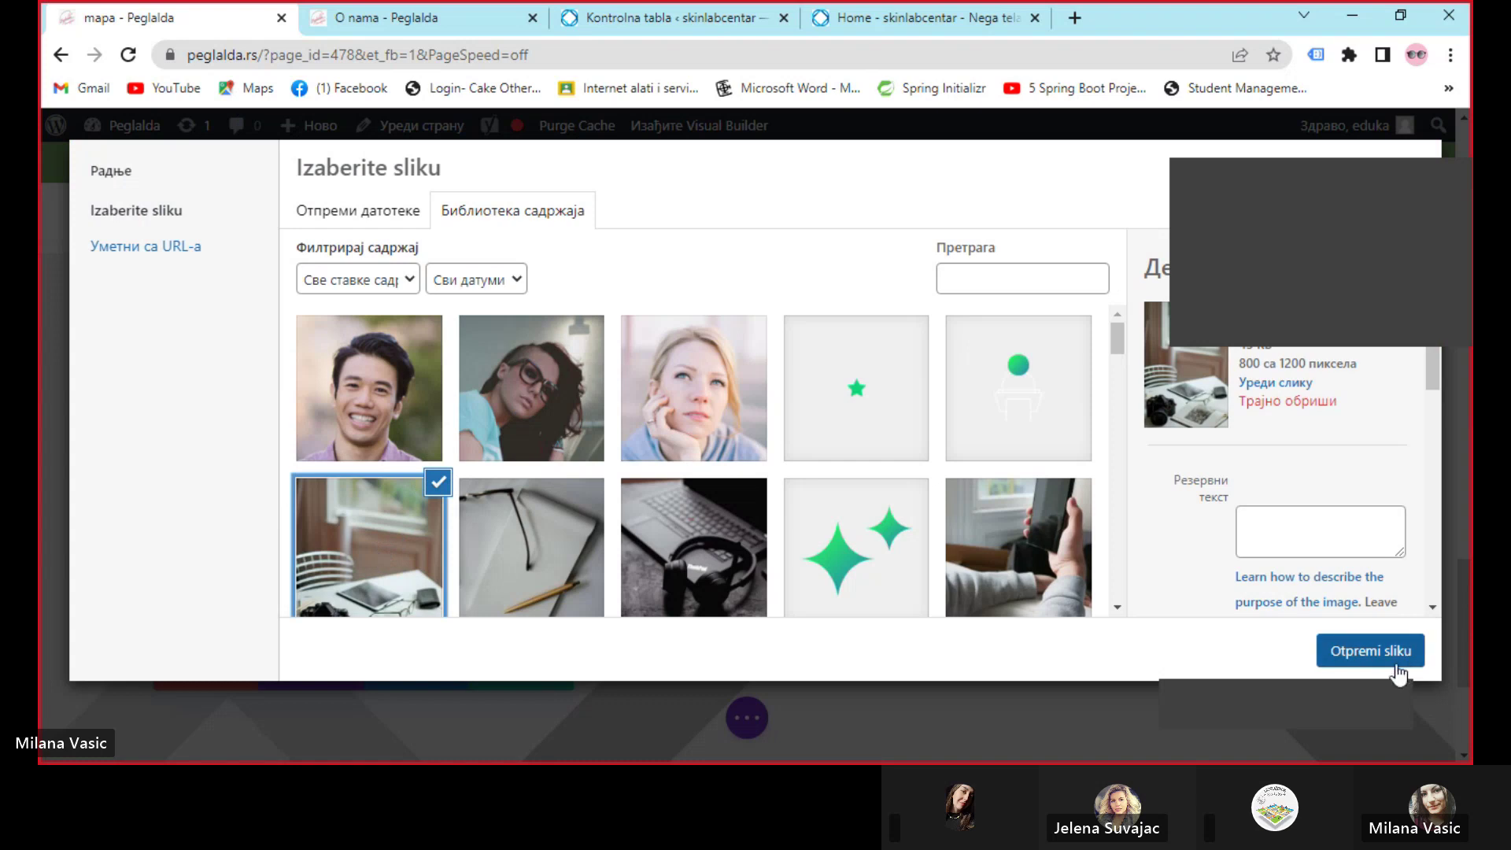
pyautogui.click(1373, 654)
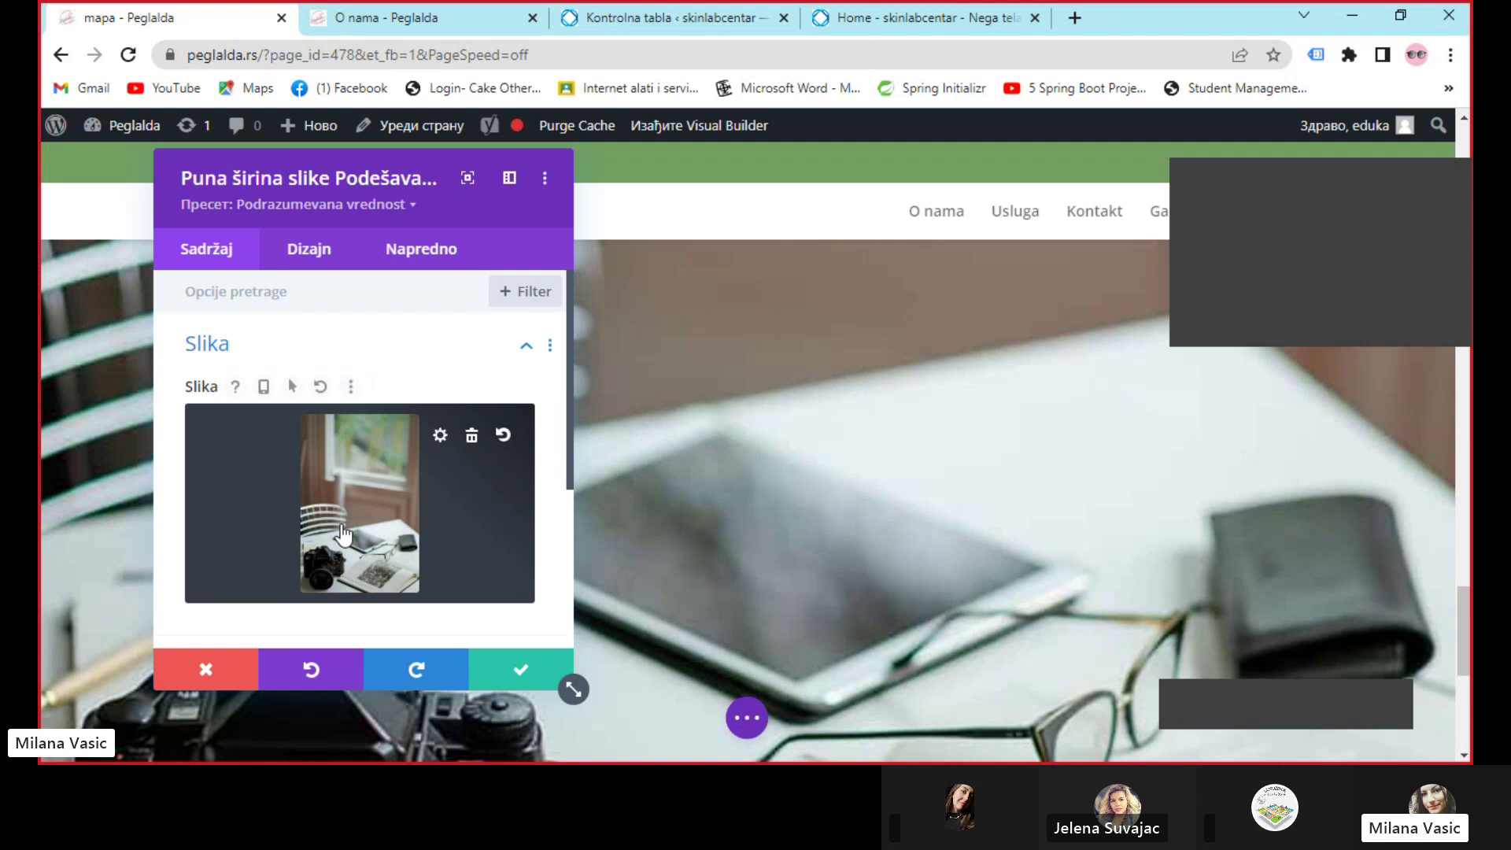
# Replace the full-width module's image with the media library photo of headphones beside a laptop
pyautogui.click(341, 524)
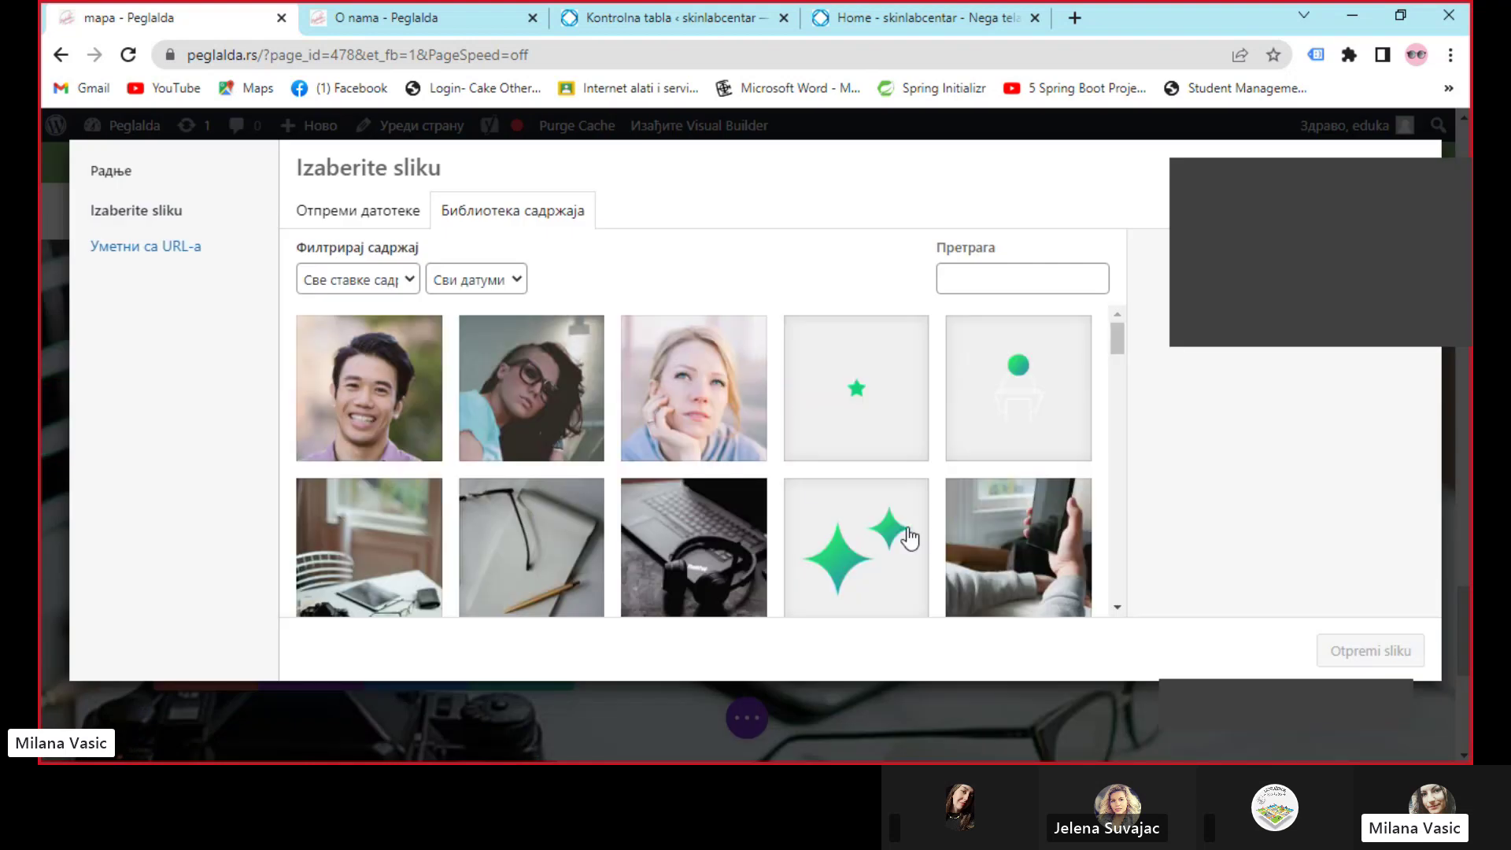
pyautogui.click(1007, 551)
pyautogui.click(692, 555)
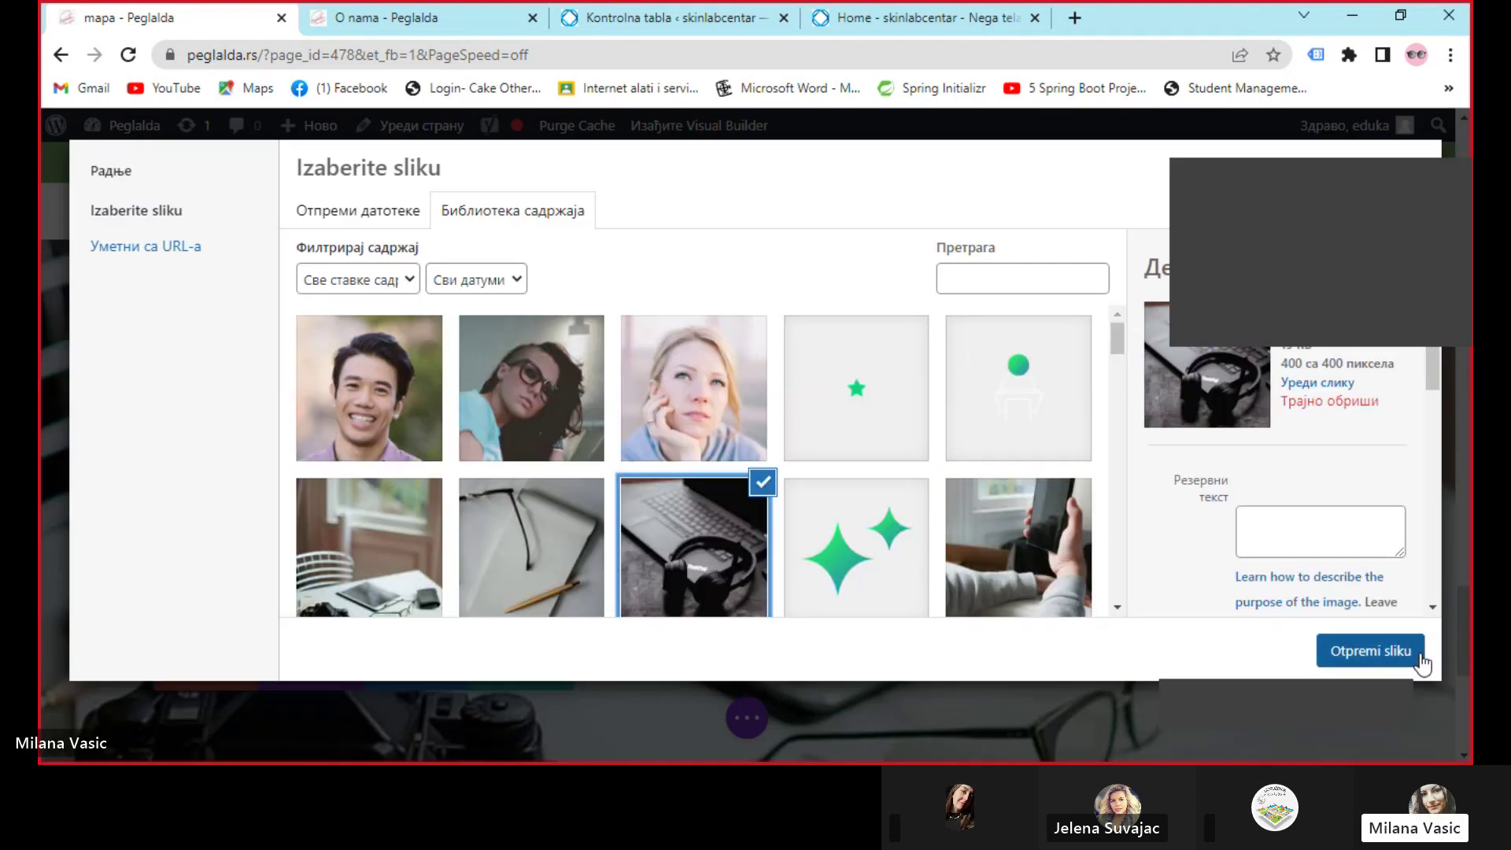
pyautogui.click(1409, 663)
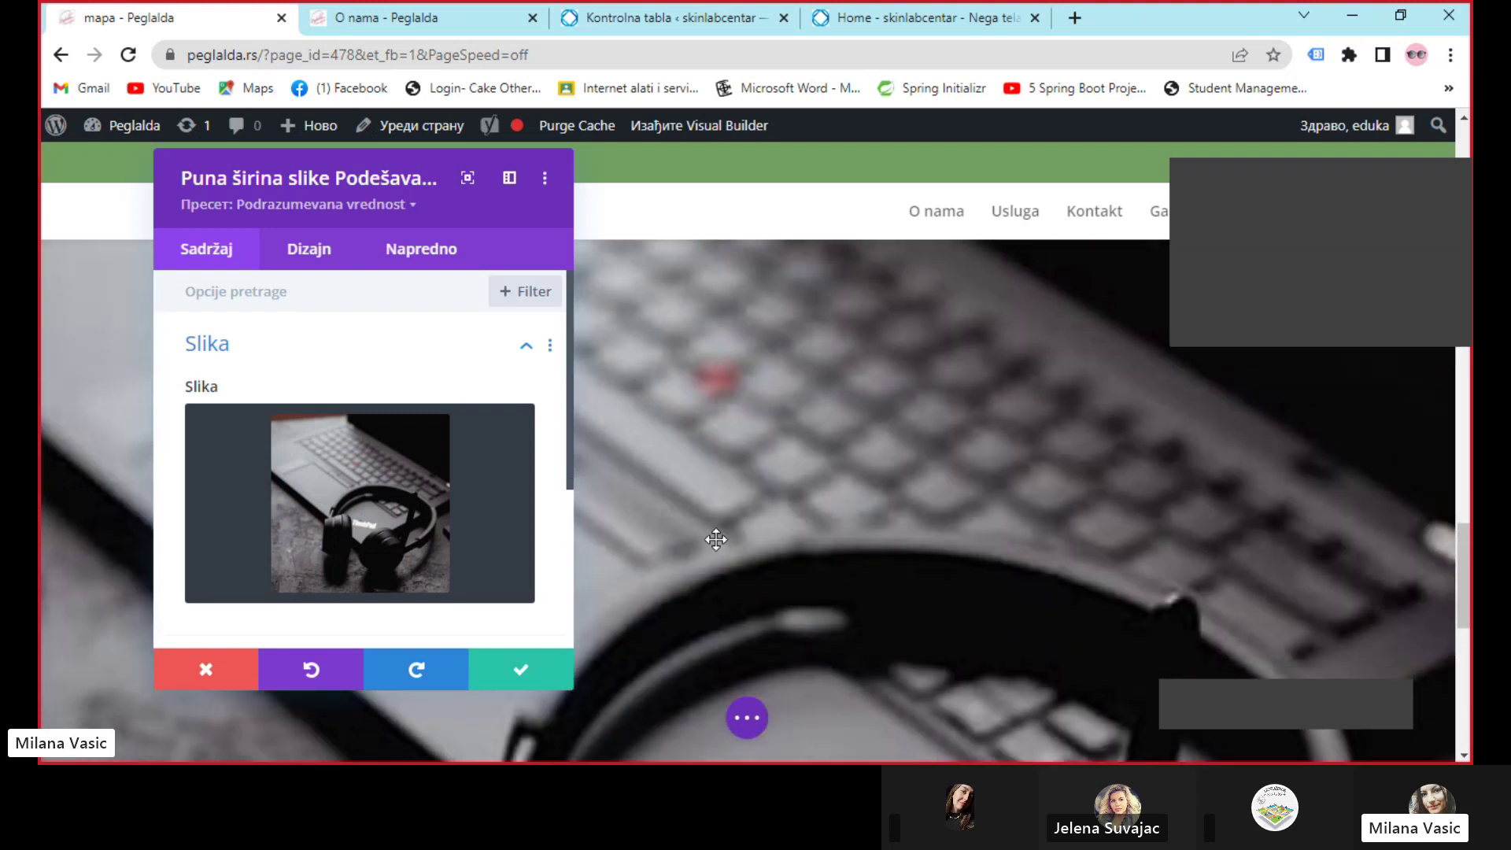
pyautogui.scroll(-5, 846, 558)
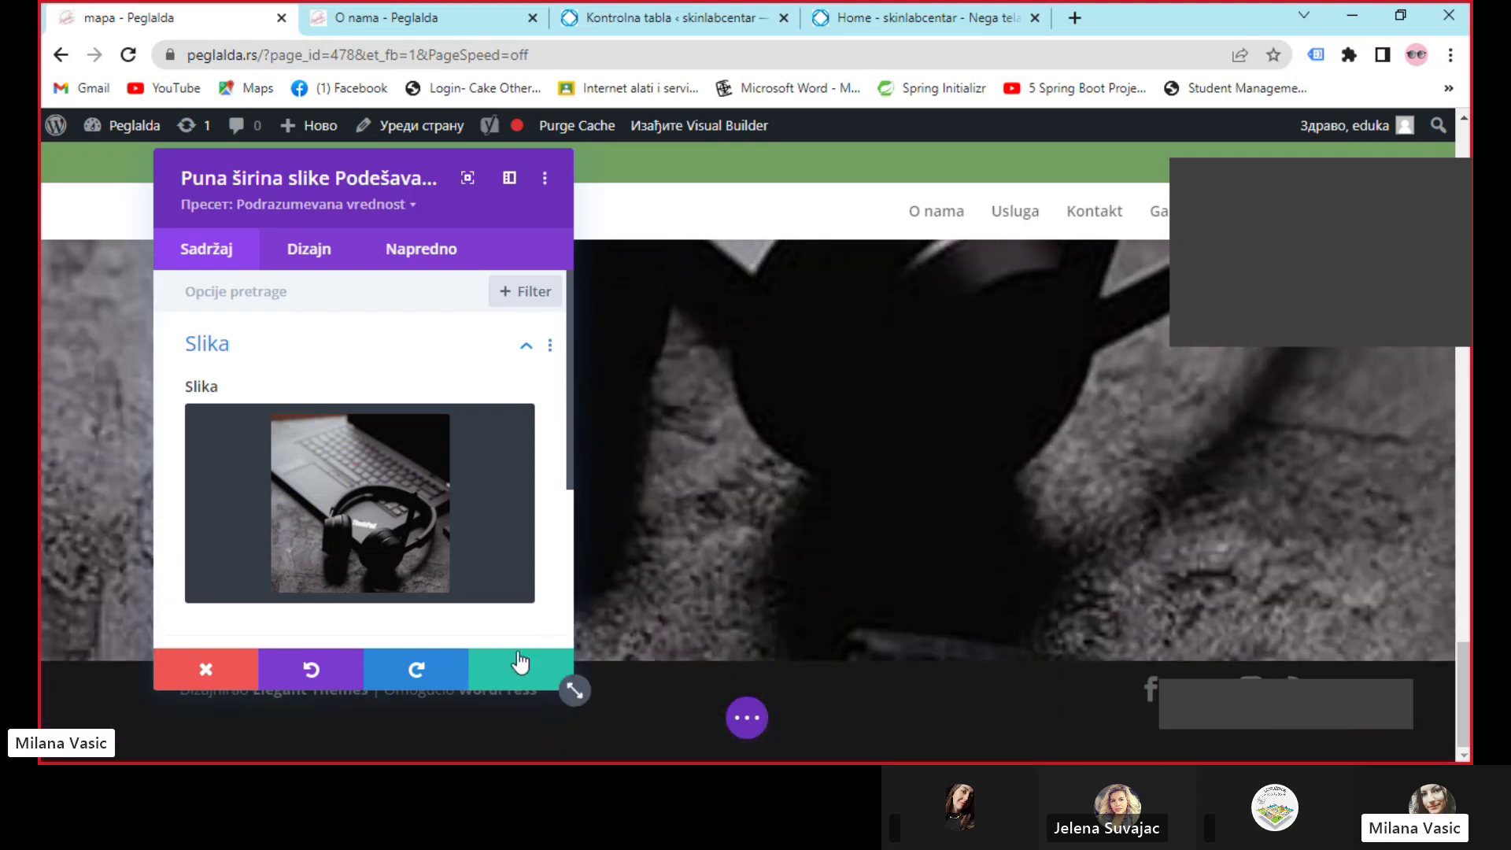
# Save the full-width image module's settings and review the headphones photo across its whole height on the page
pyautogui.click(513, 671)
pyautogui.scroll(5, 606, 533)
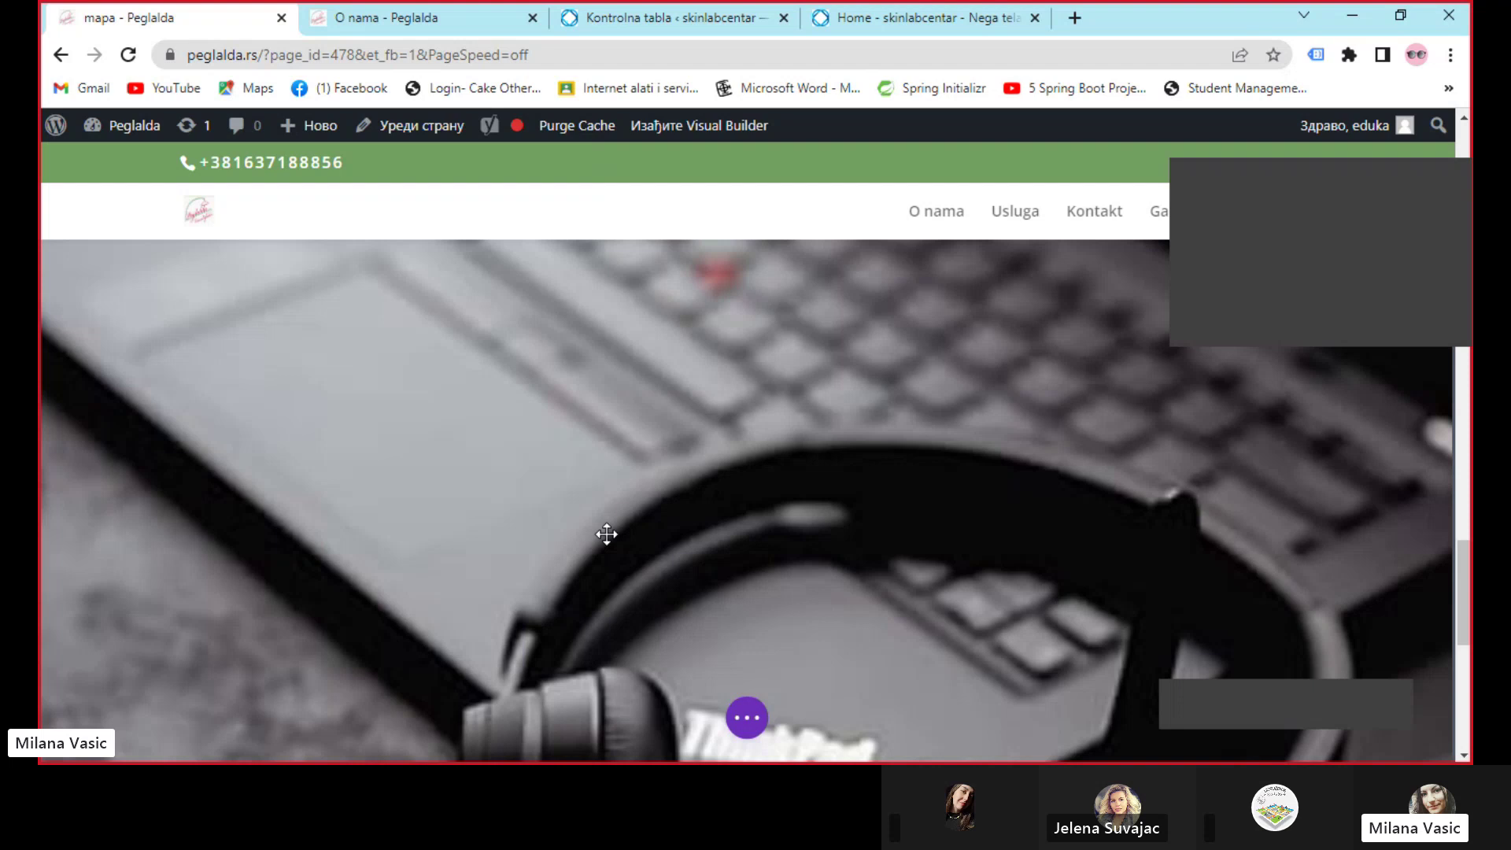
pyautogui.scroll(-2, 610, 523)
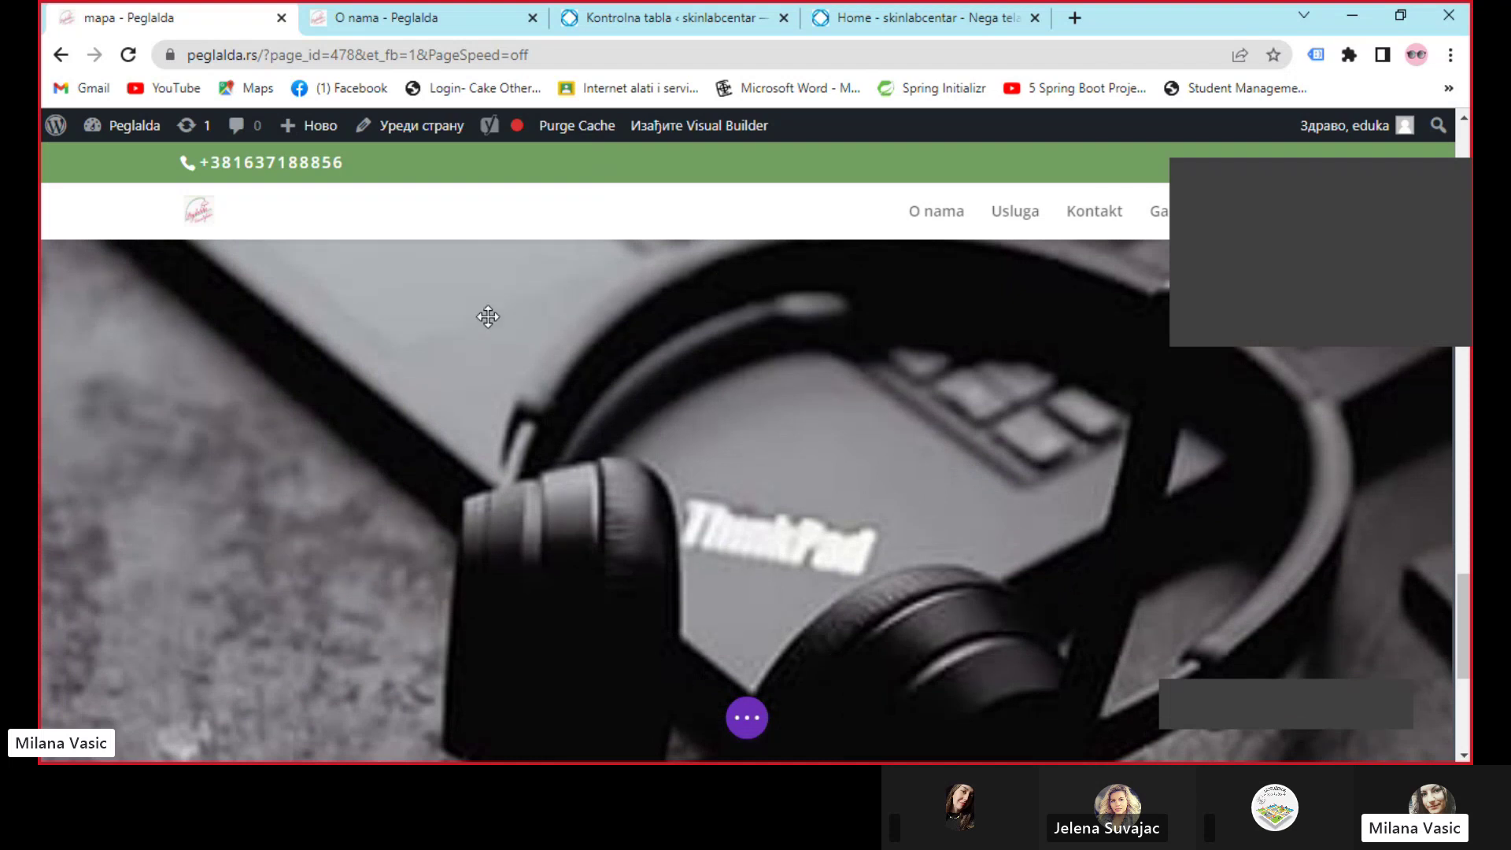
pyautogui.scroll(-5, 845, 525)
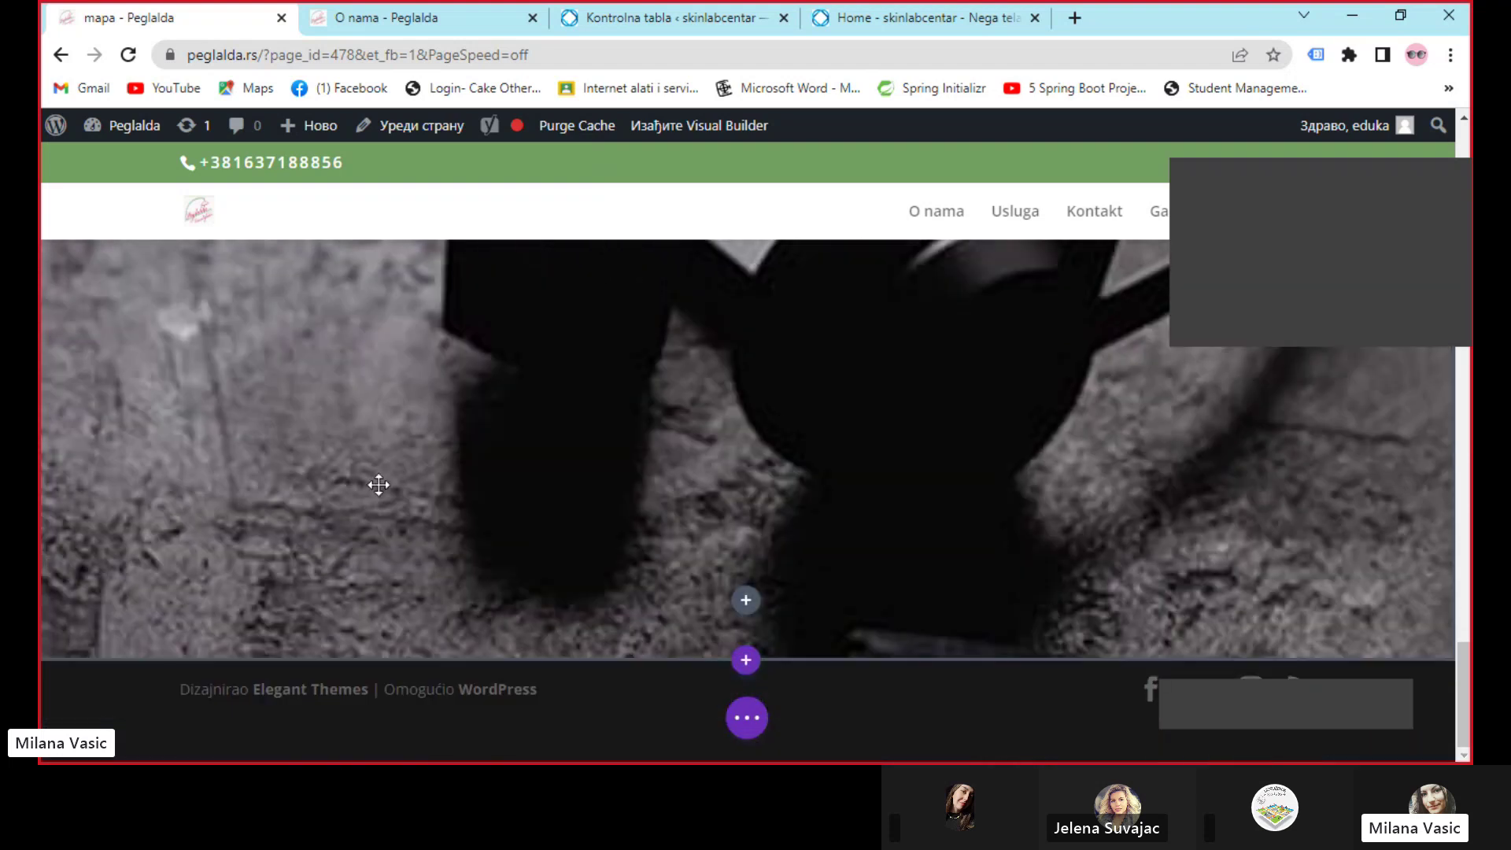
pyautogui.scroll(3, 585, 460)
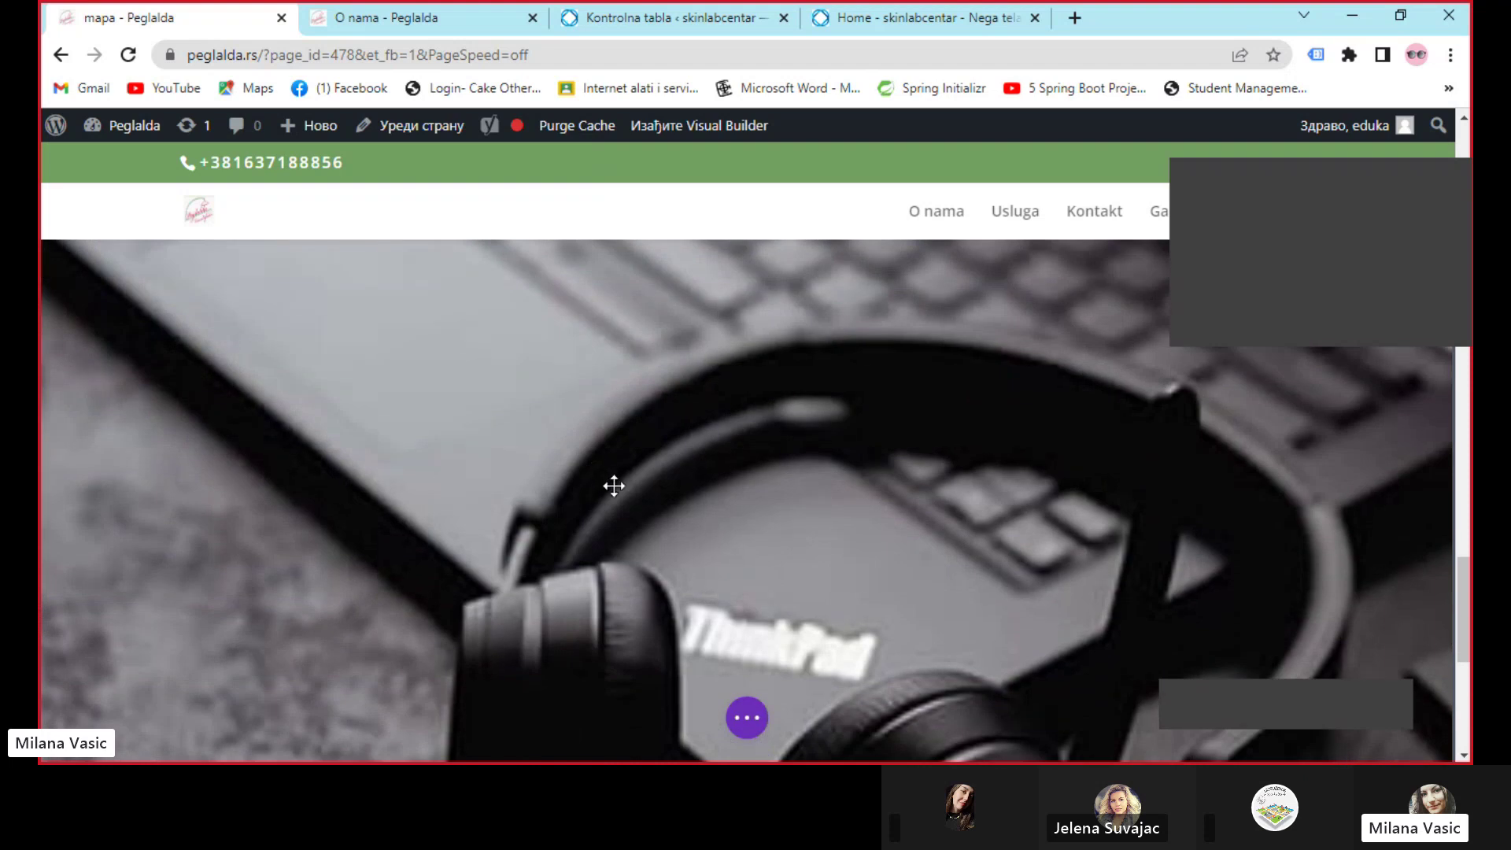
pyautogui.scroll(-3, 645, 509)
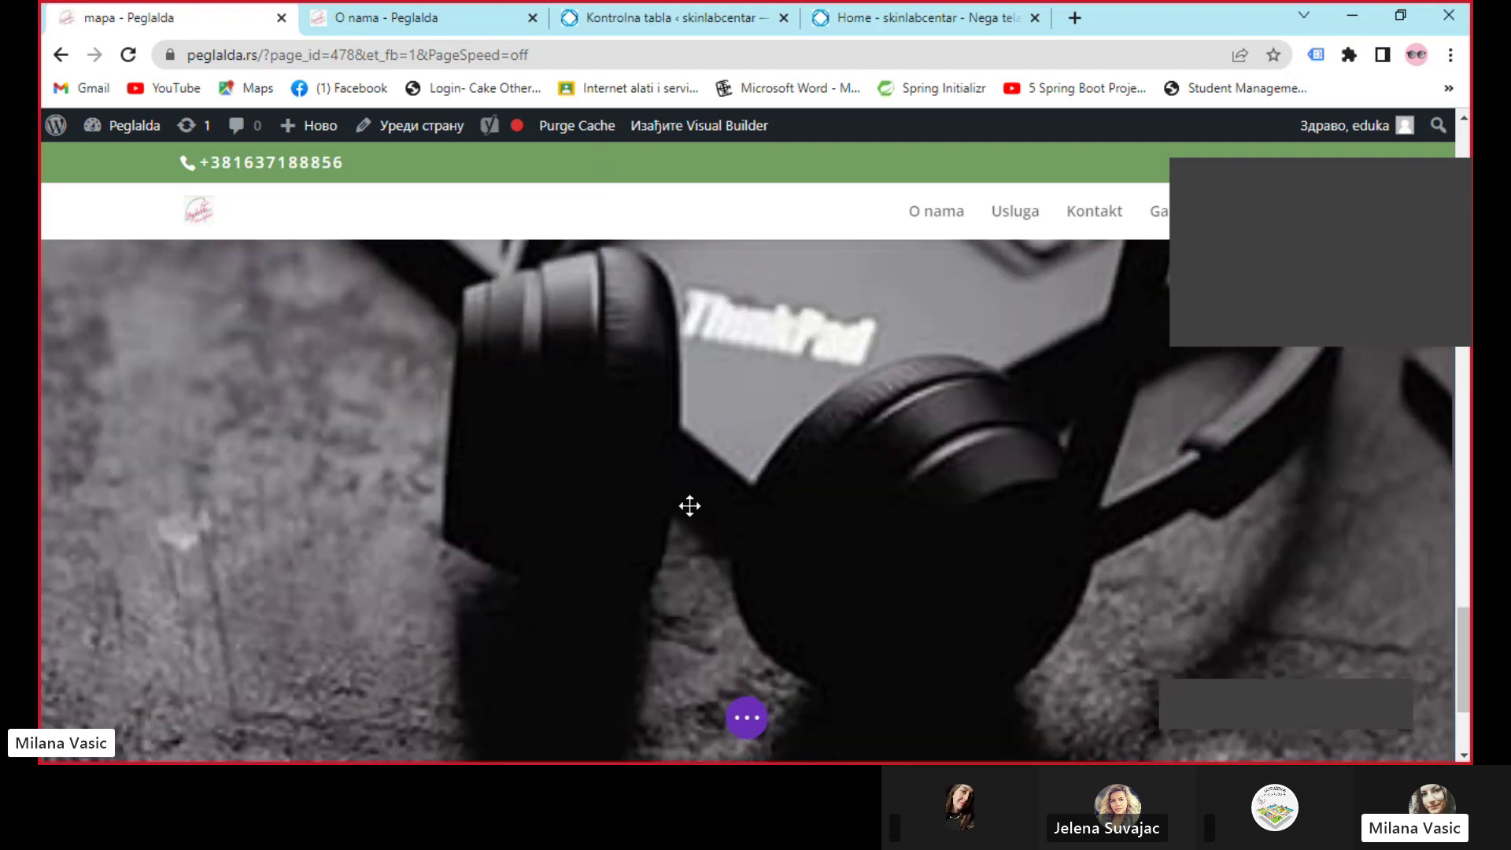
pyautogui.scroll(-5, 725, 489)
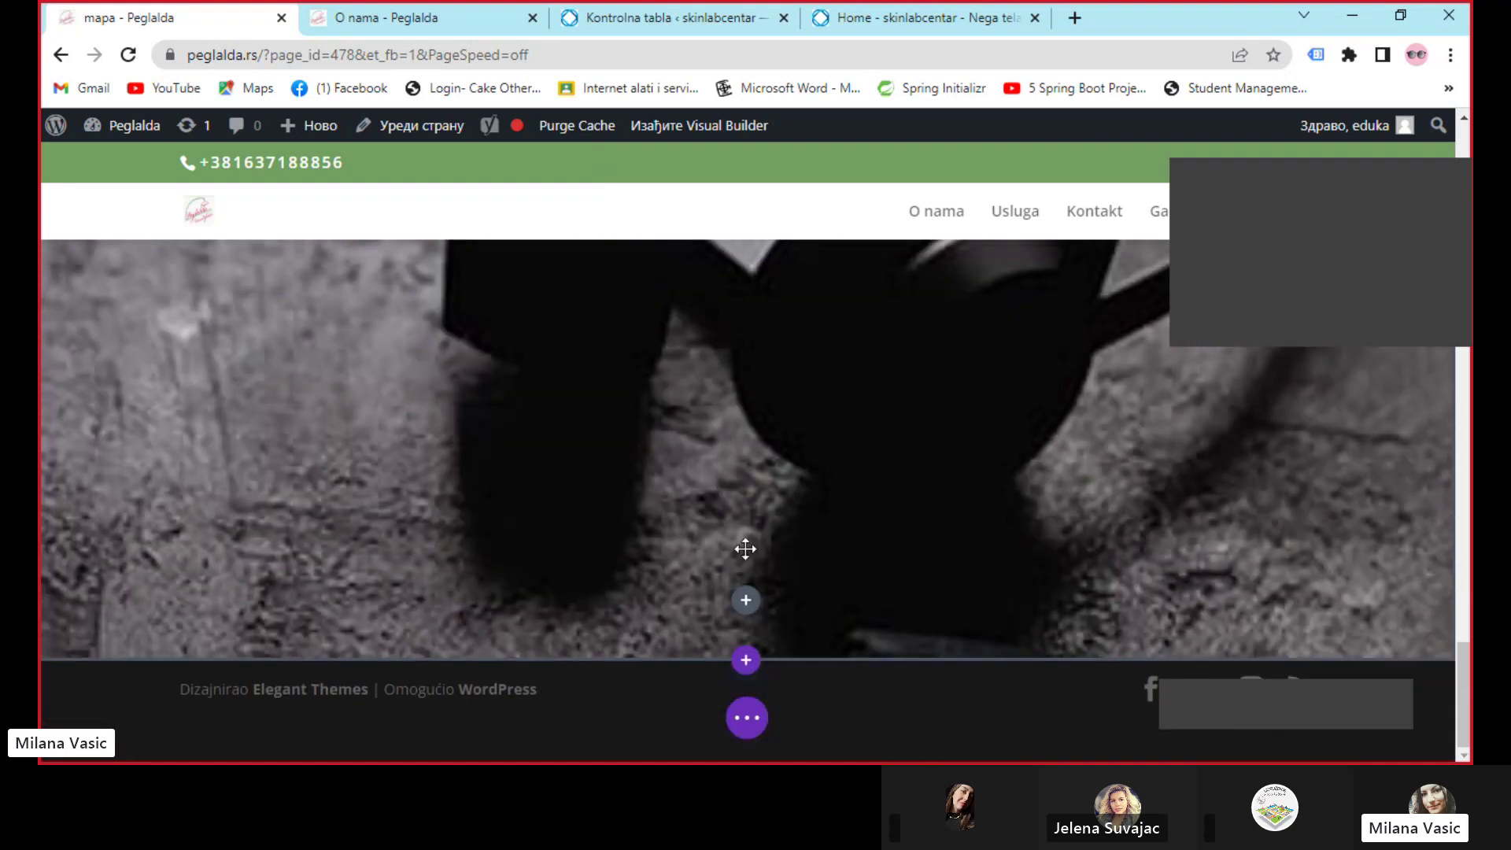
pyautogui.click(746, 600)
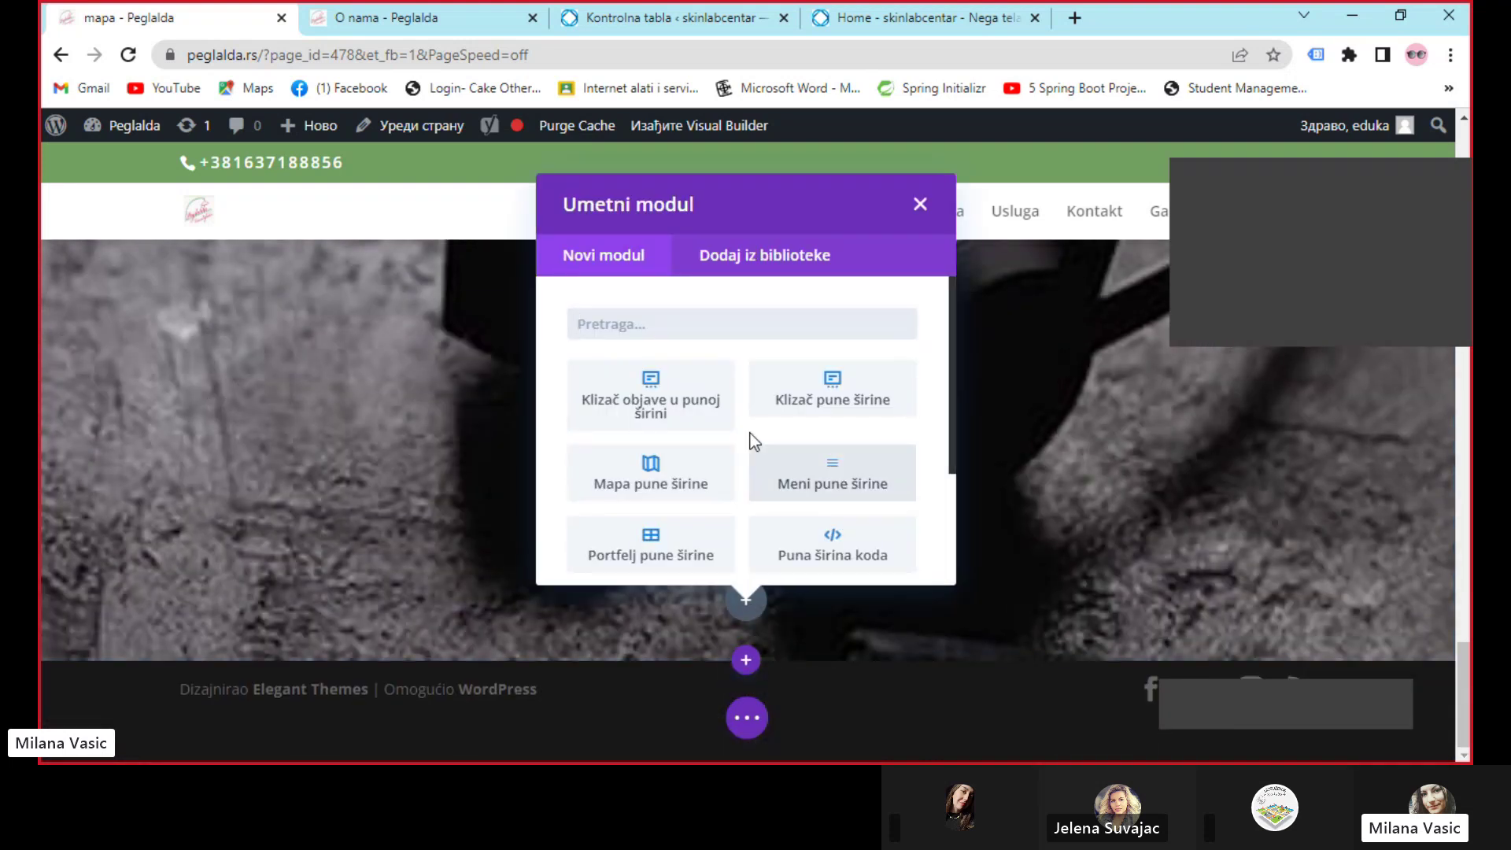
pyautogui.scroll(-2, 747, 438)
pyautogui.scroll(2, 864, 439)
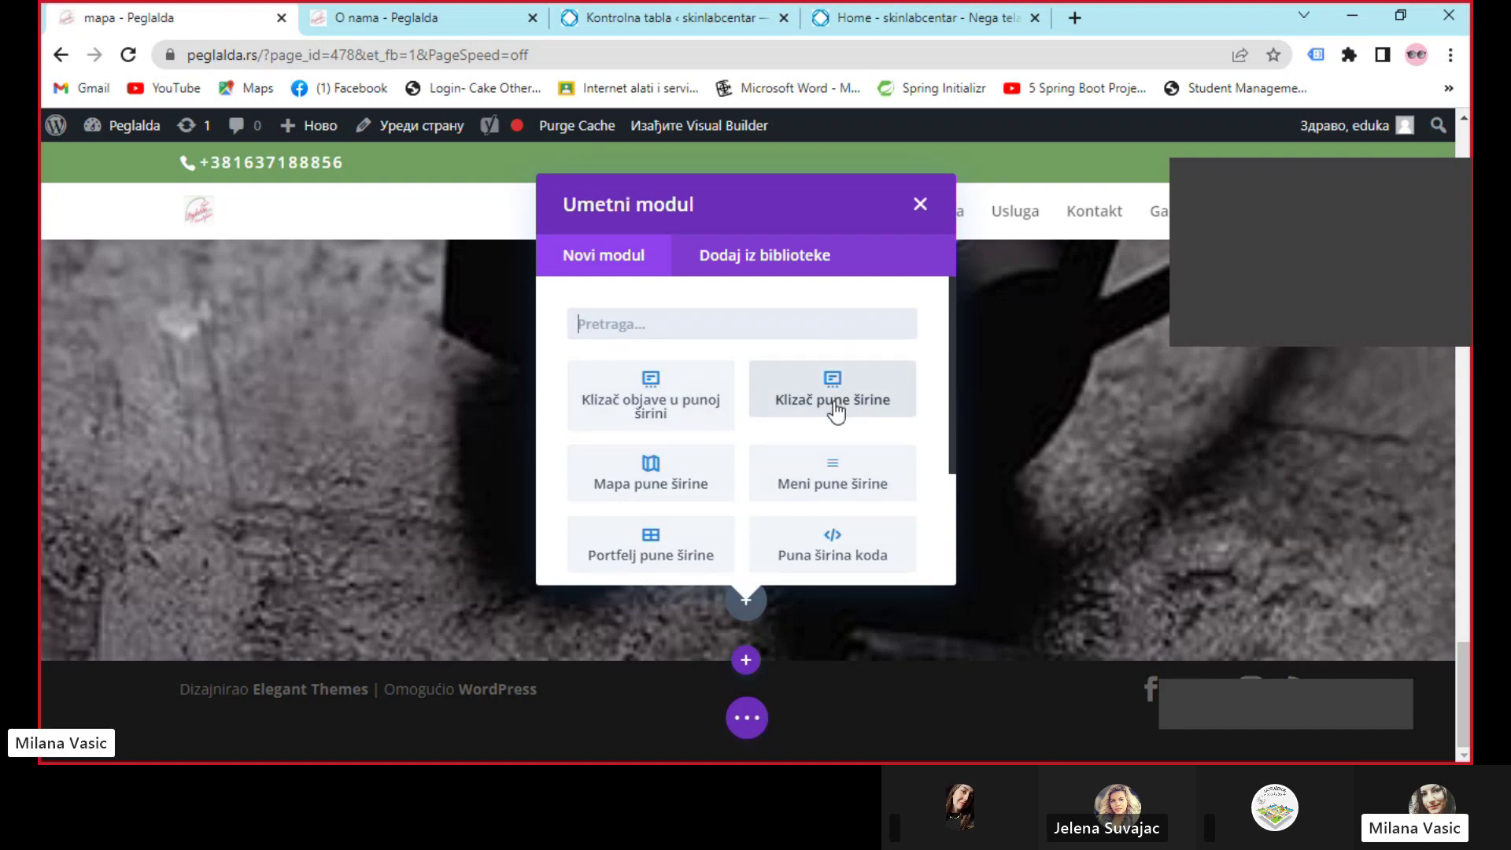
pyautogui.click(921, 205)
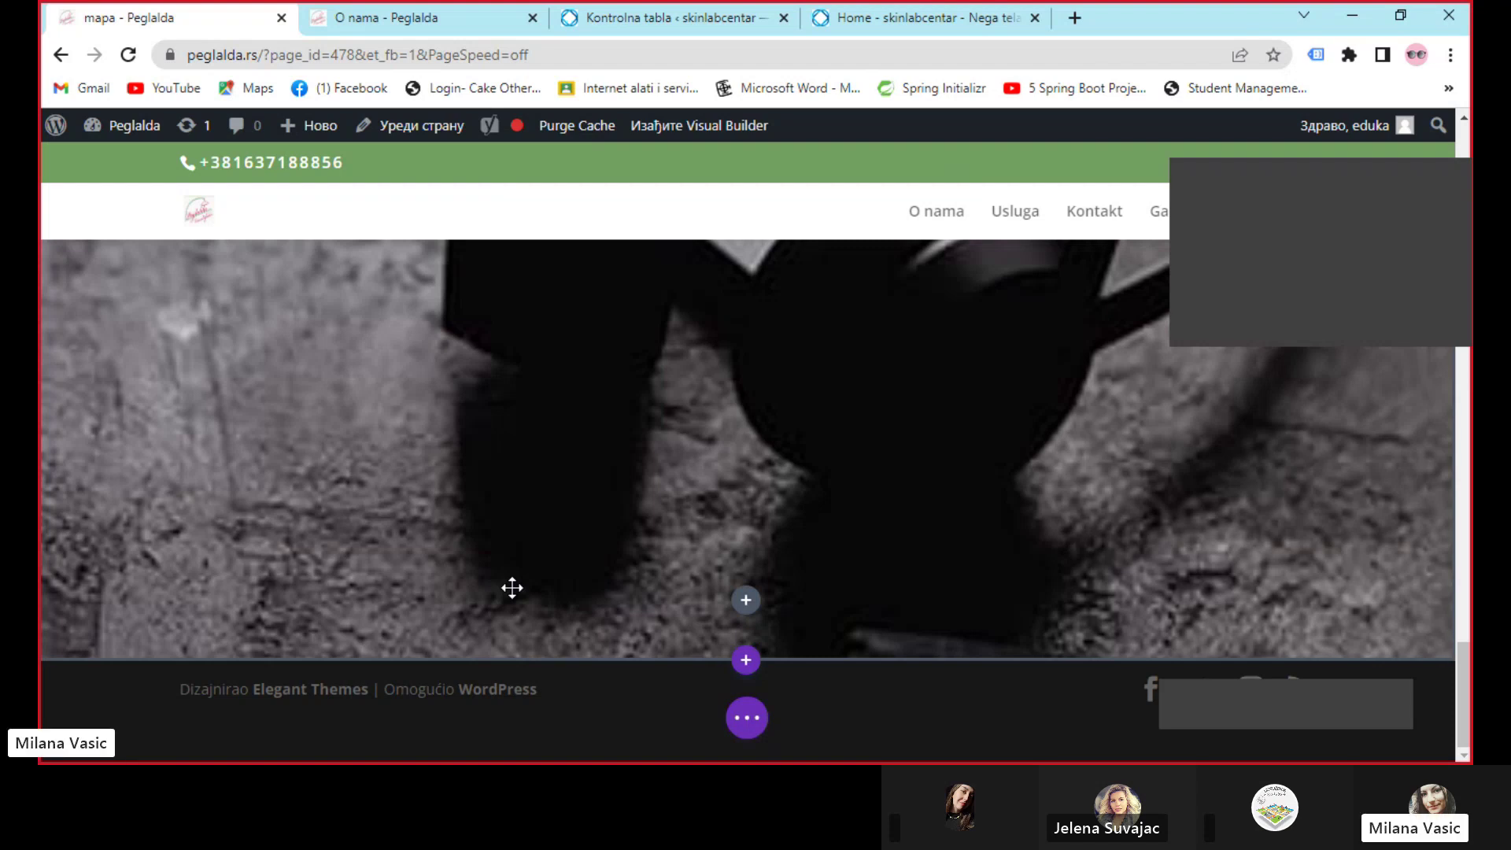
# Add a regular (Obično) section below the full-width image with a row of four equal columns
pyautogui.click(745, 661)
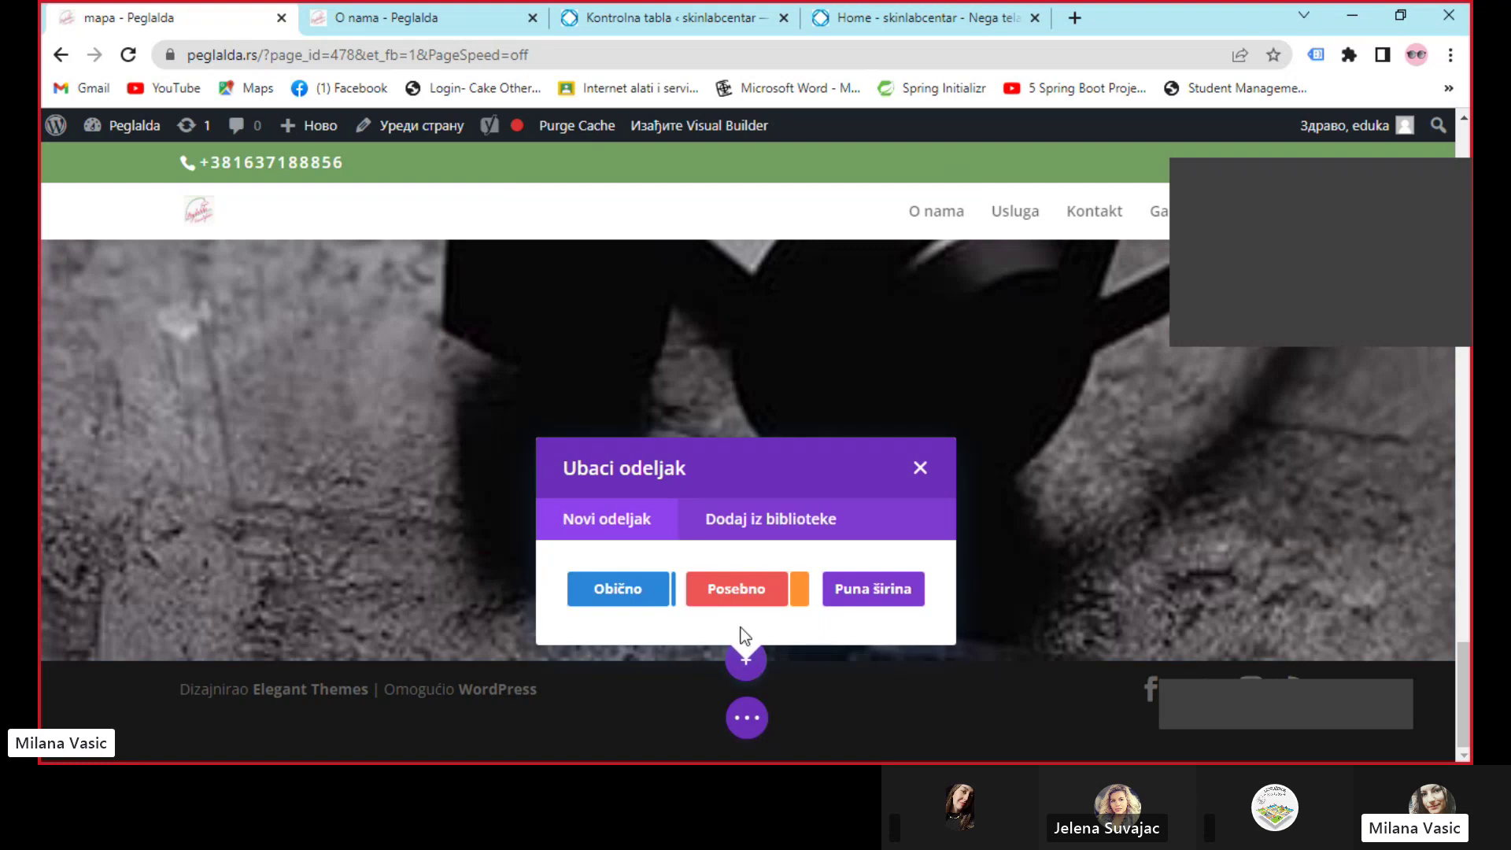
pyautogui.click(611, 606)
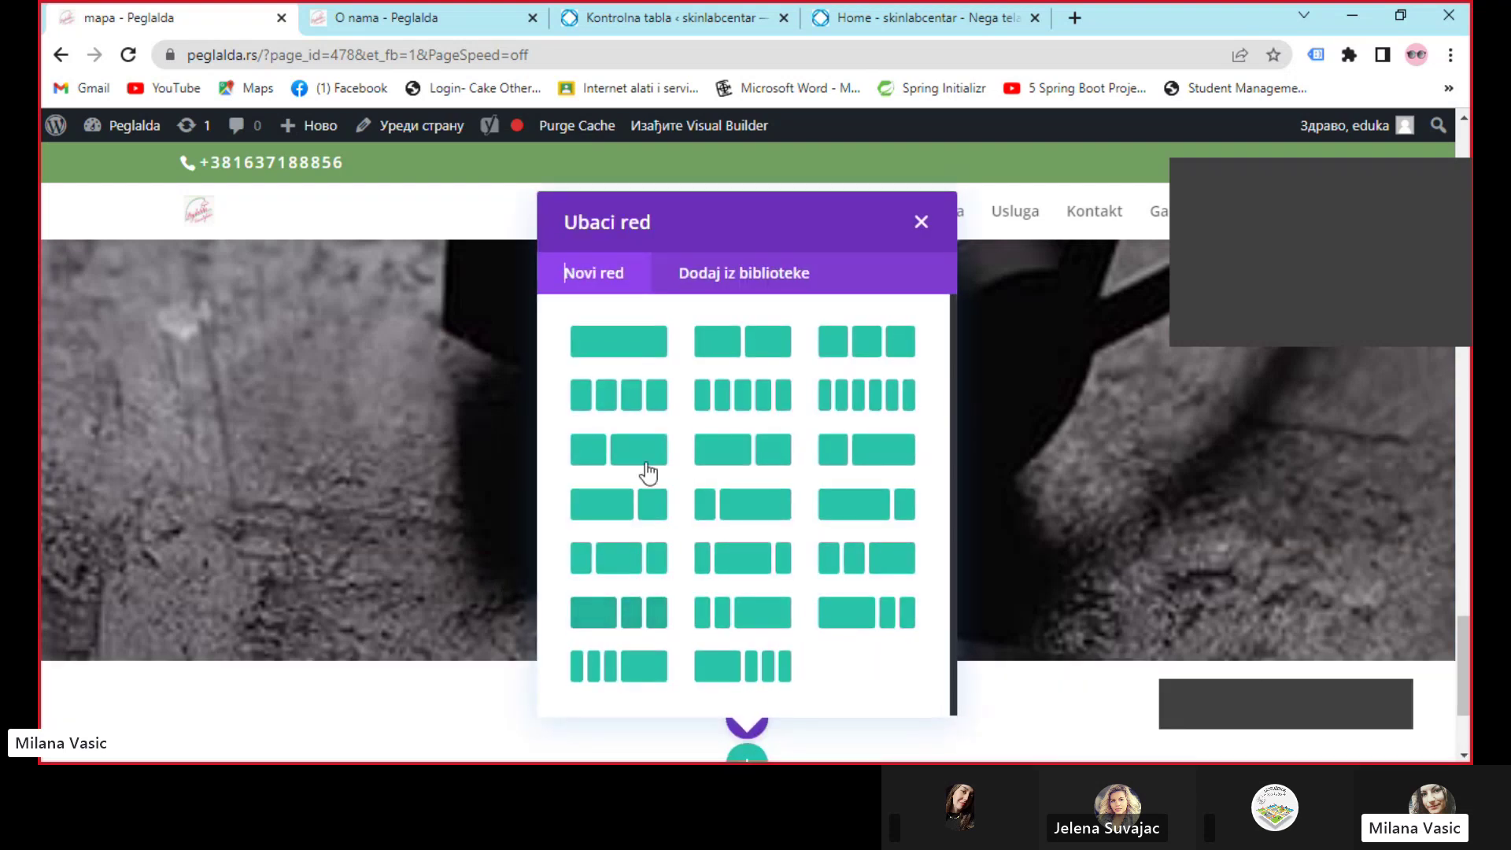
pyautogui.click(615, 406)
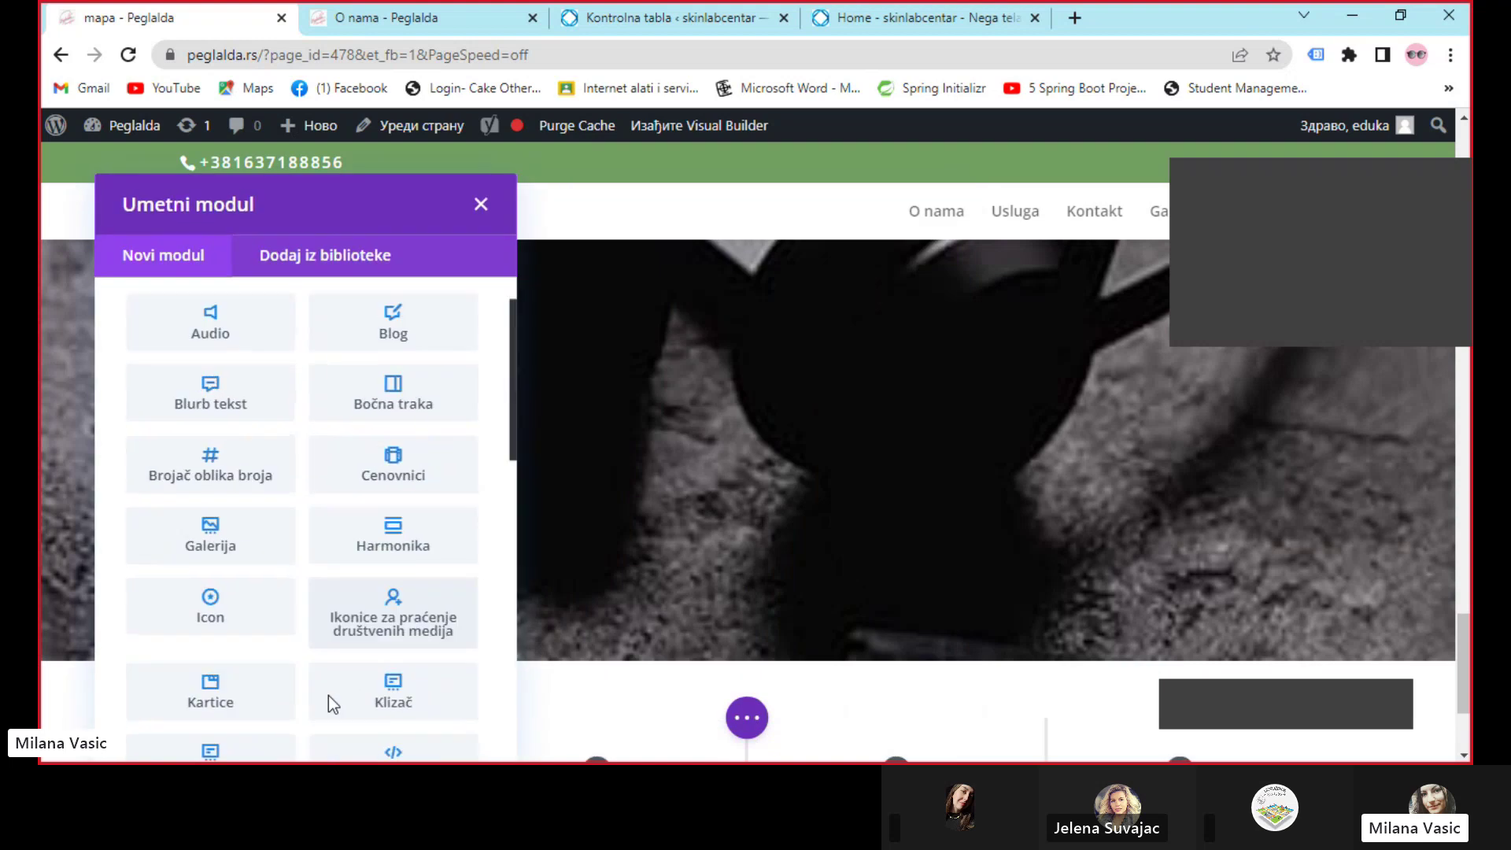
# Insert a Meni module in the row's first column, using Glavni meni, and save its settings
pyautogui.scroll(-5, 472, 656)
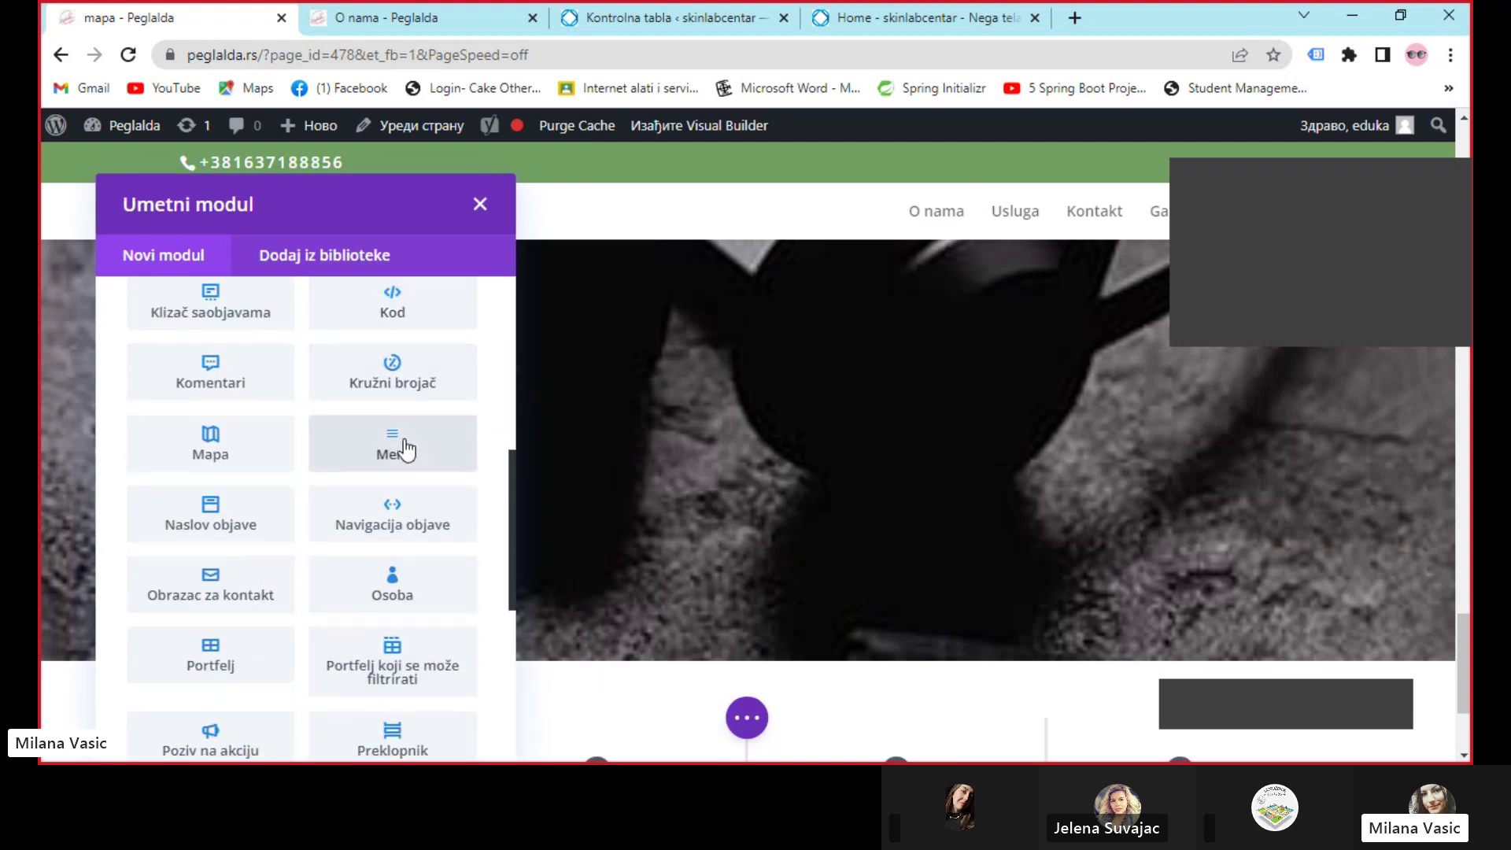
pyautogui.click(404, 449)
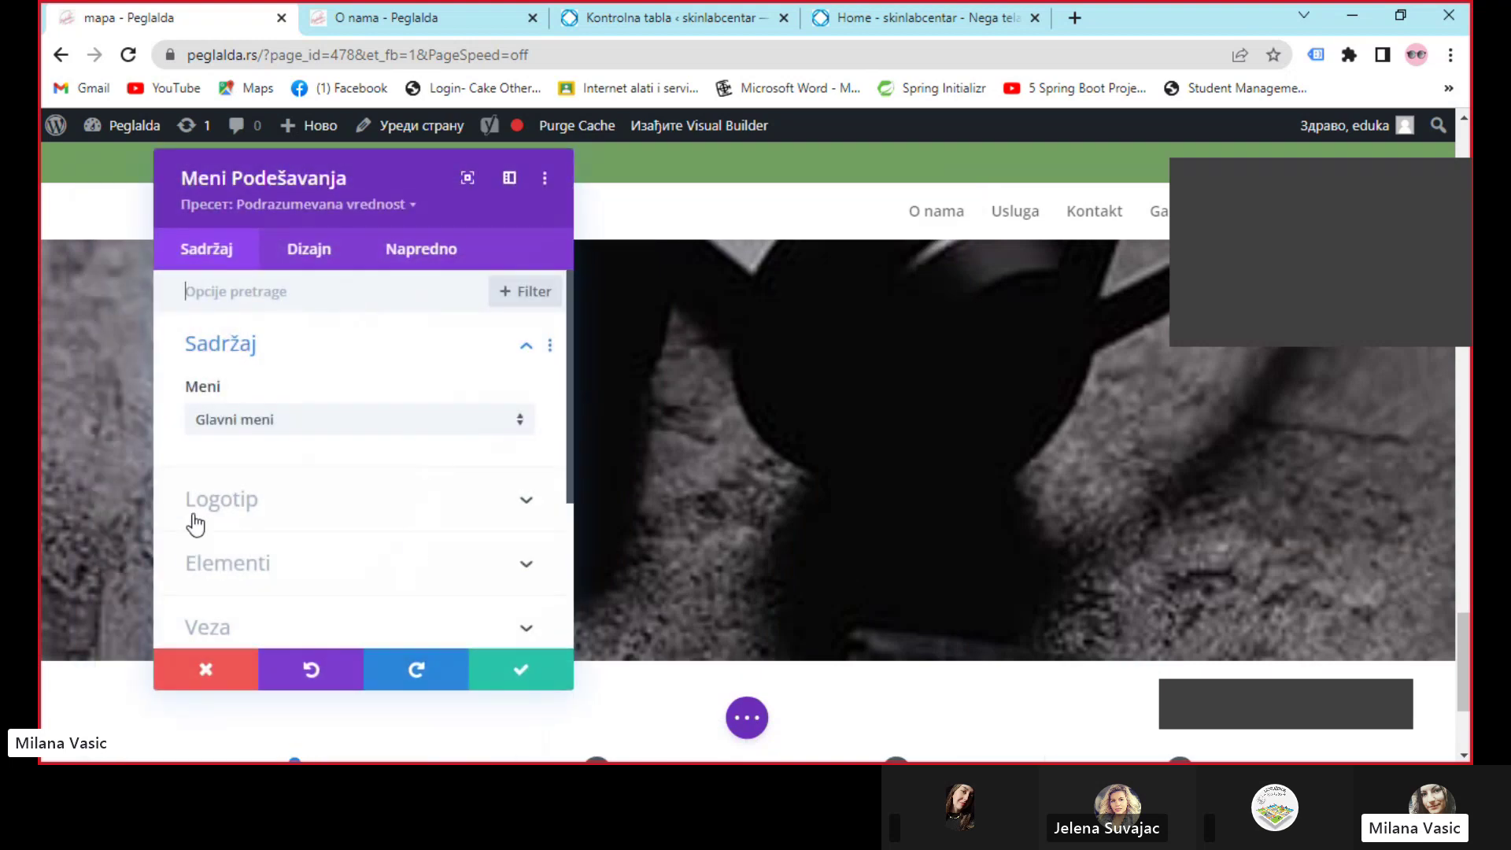
pyautogui.click(244, 427)
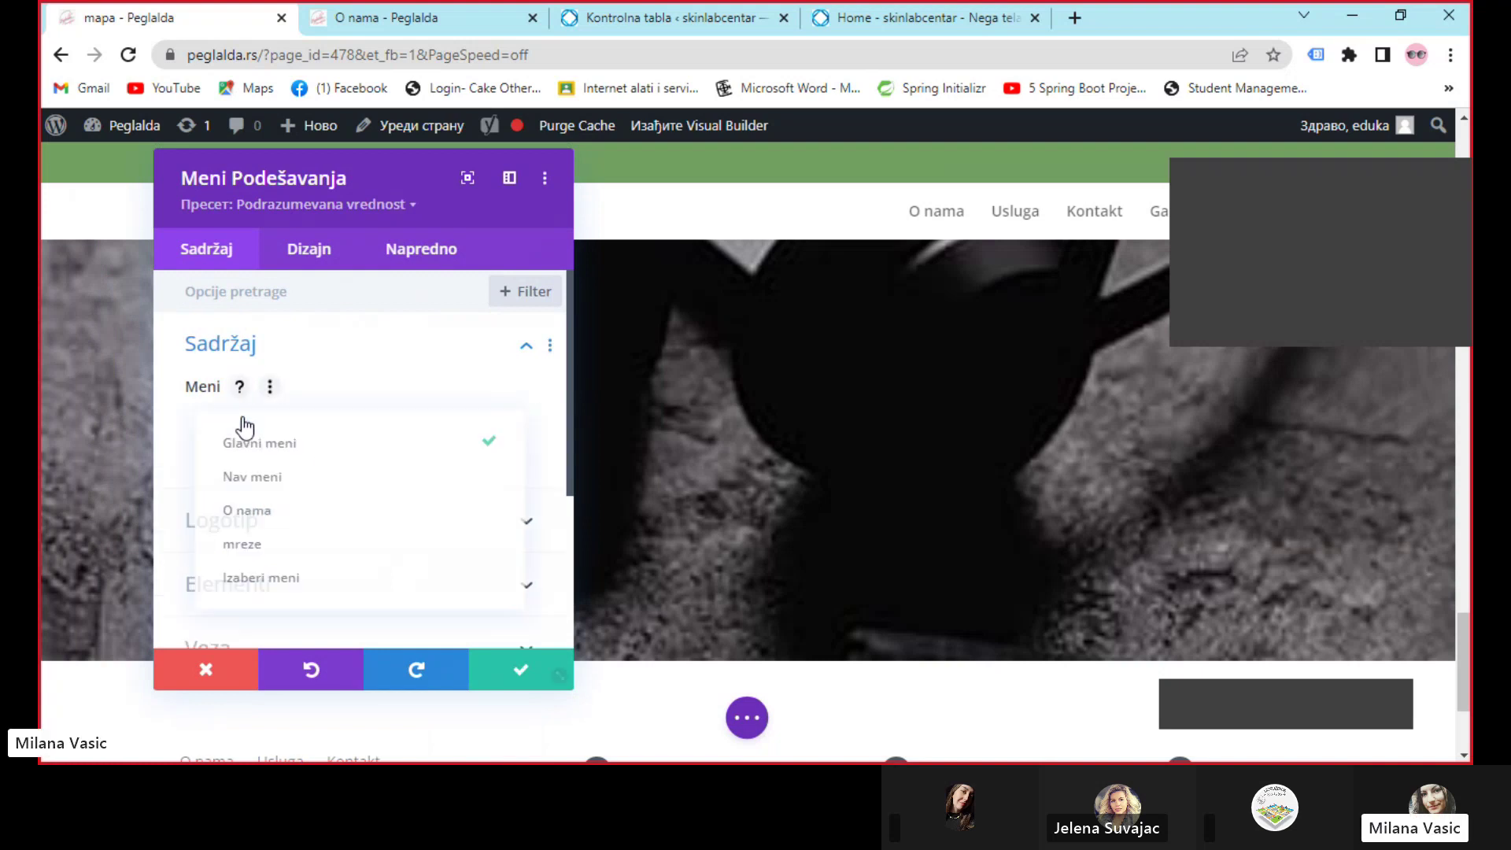
pyautogui.click(285, 448)
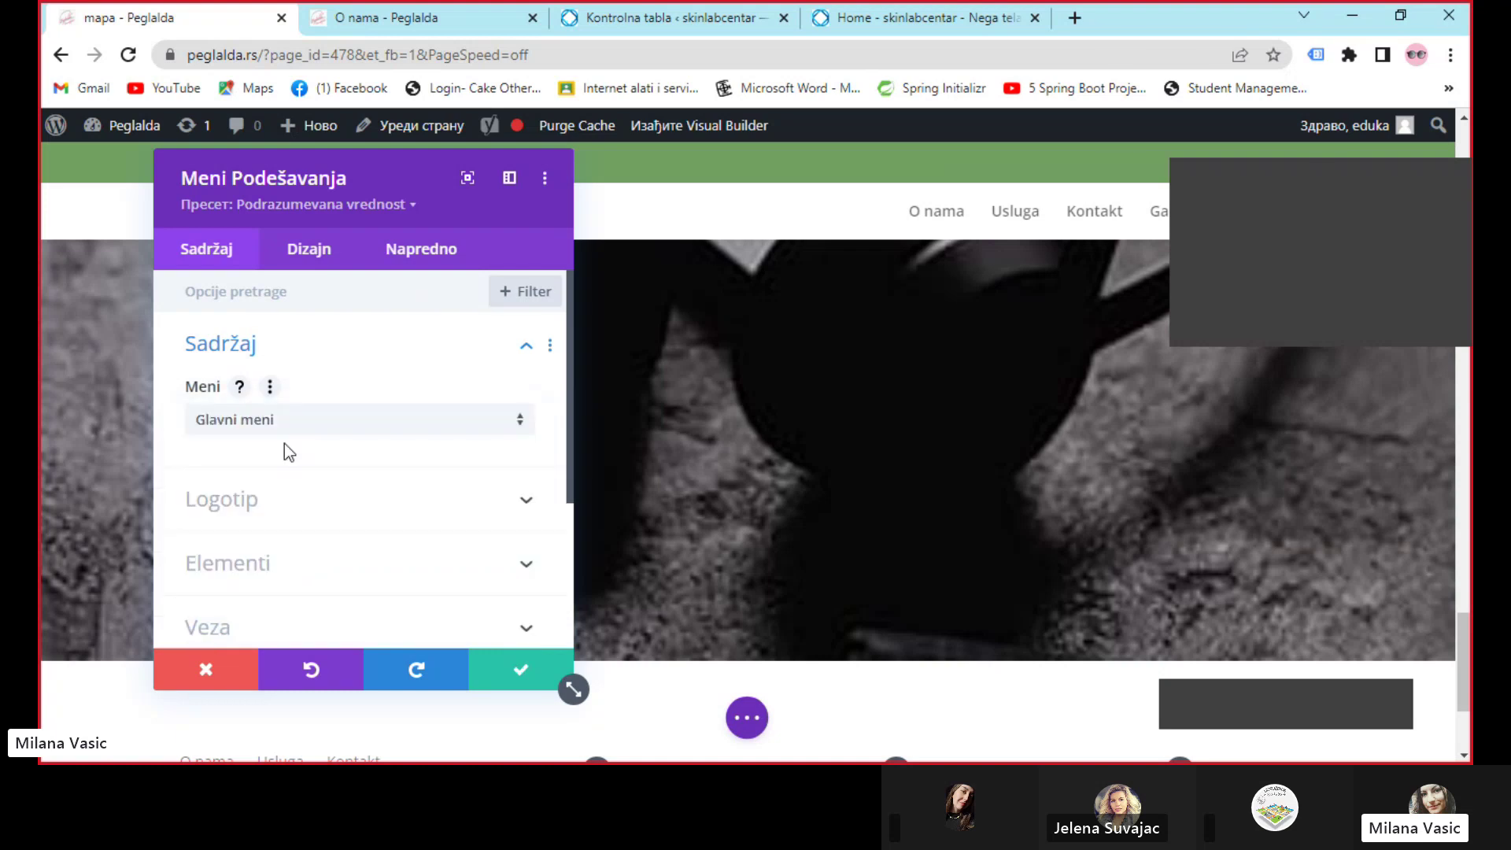
pyautogui.click(496, 667)
pyautogui.scroll(-5, 591, 606)
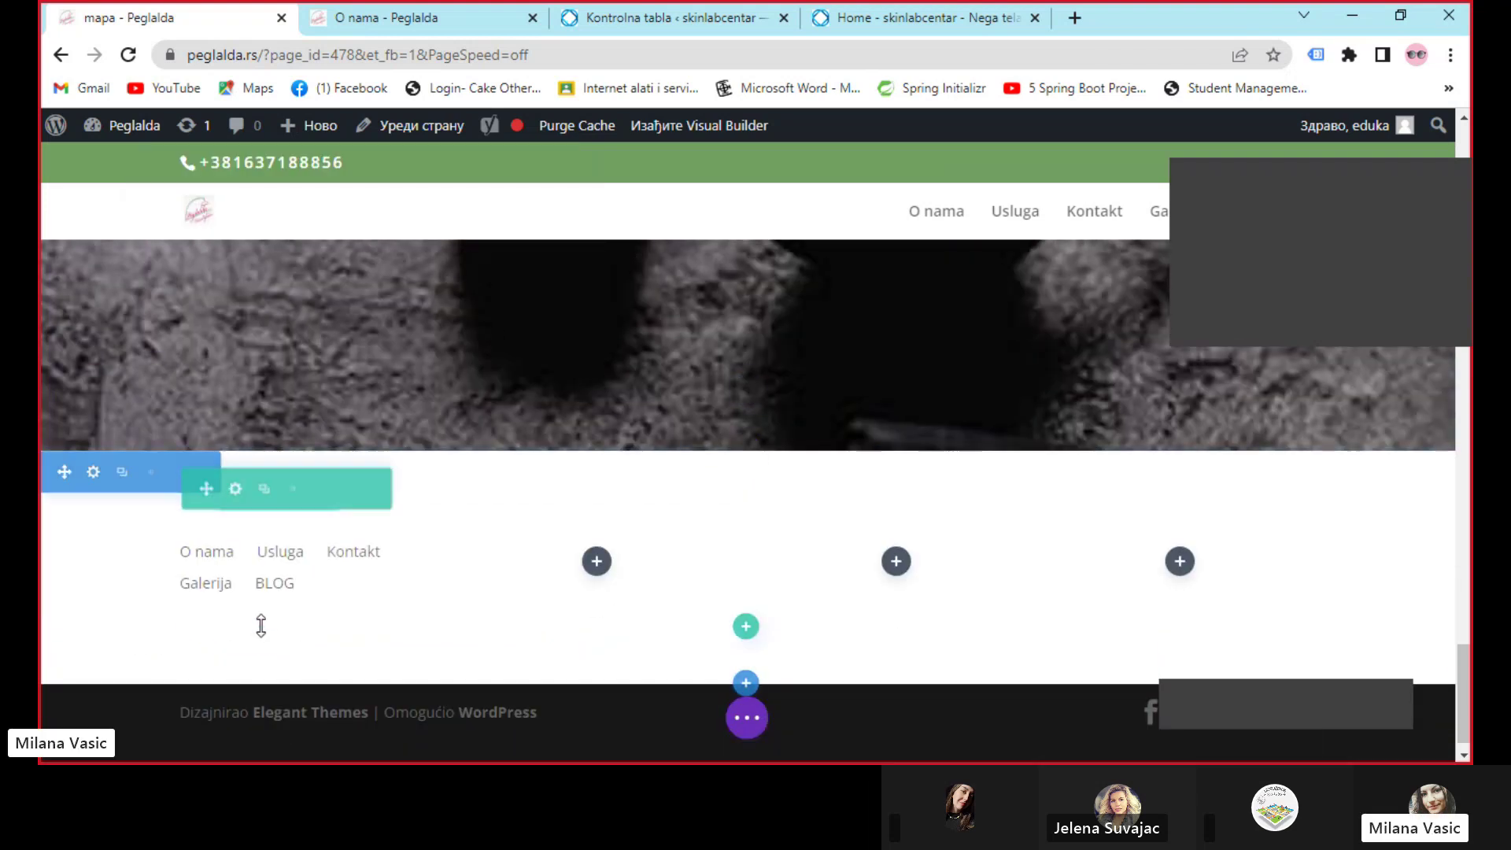
# Delete the menu row's three empty columns, leaving a single column, and save the row settings
pyautogui.moveTo(219, 580)
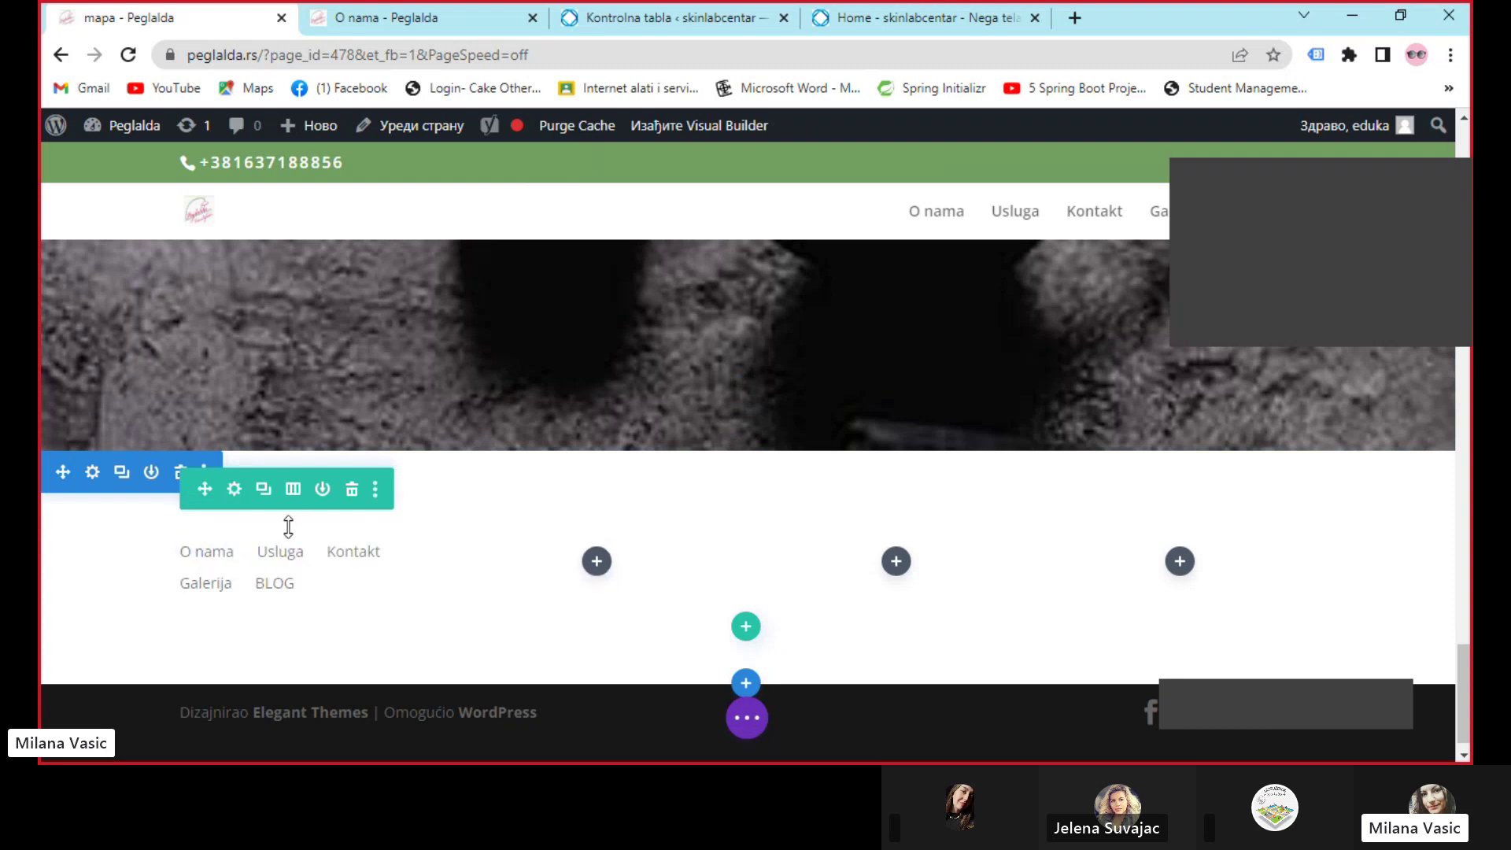
pyautogui.click(234, 492)
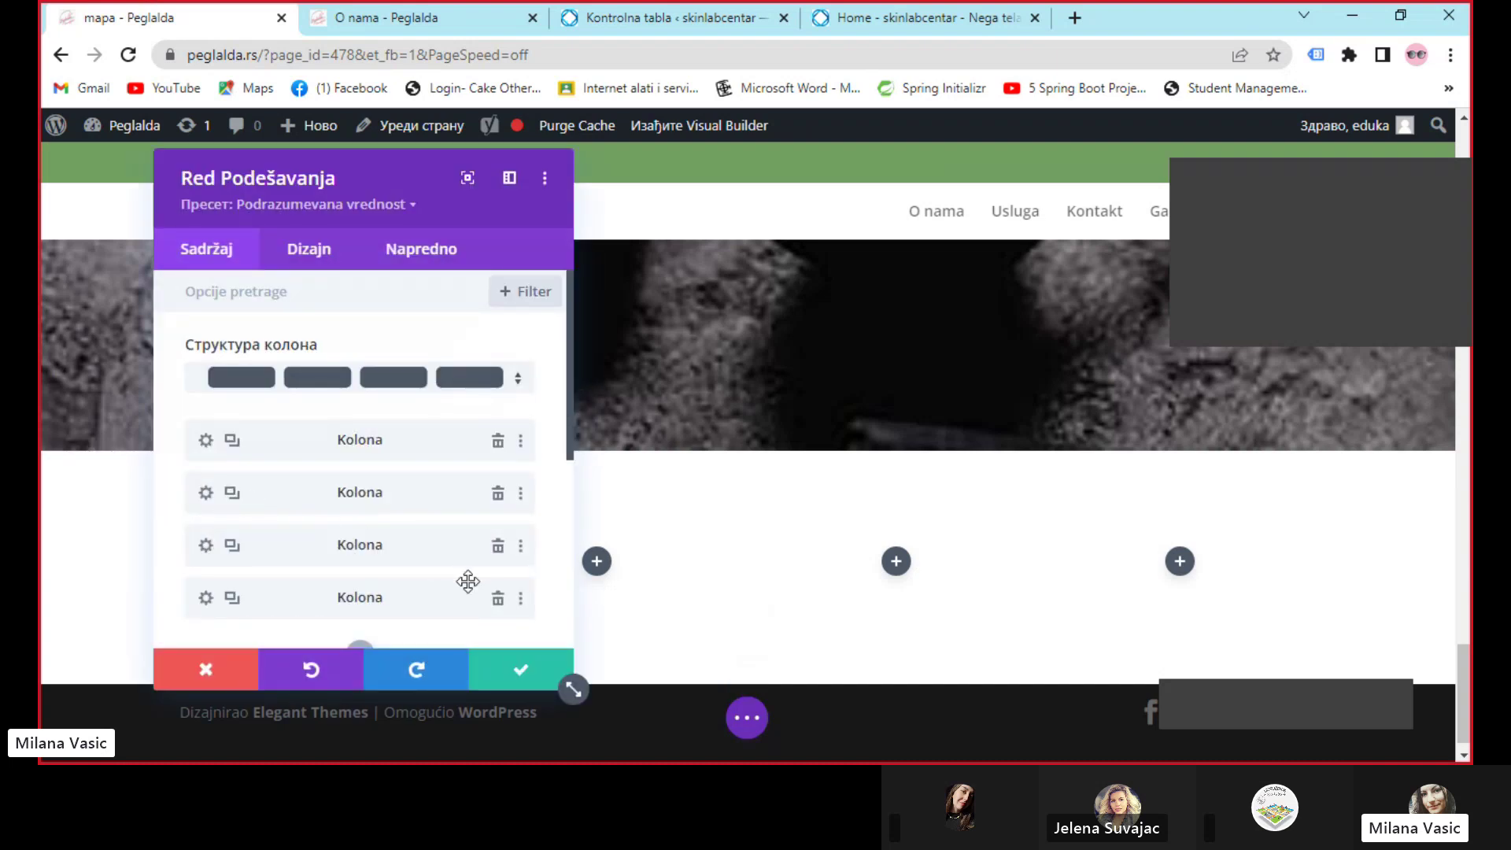
pyautogui.click(498, 598)
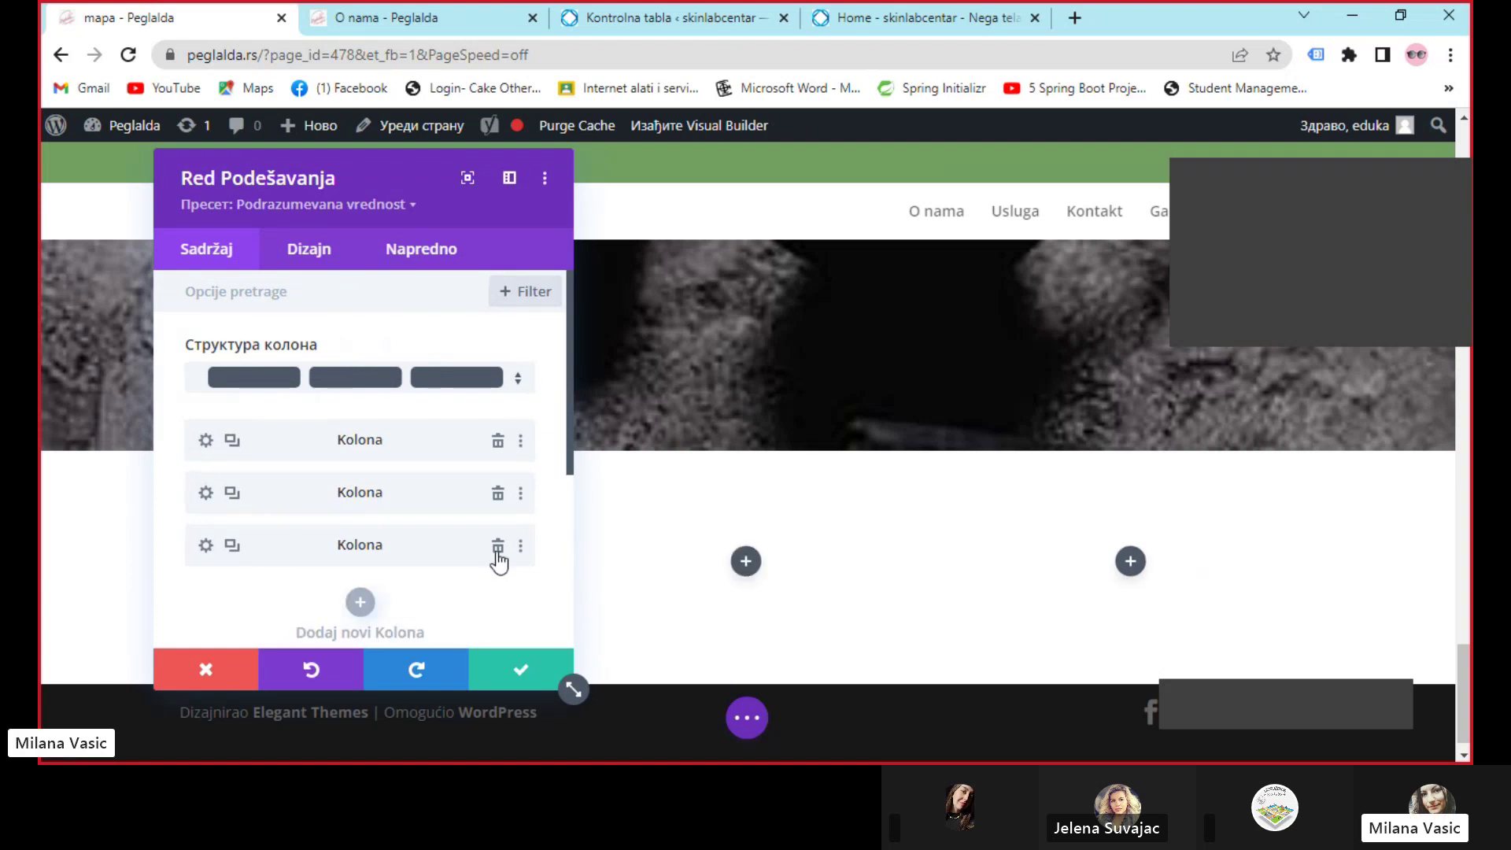
pyautogui.click(498, 547)
pyautogui.click(498, 494)
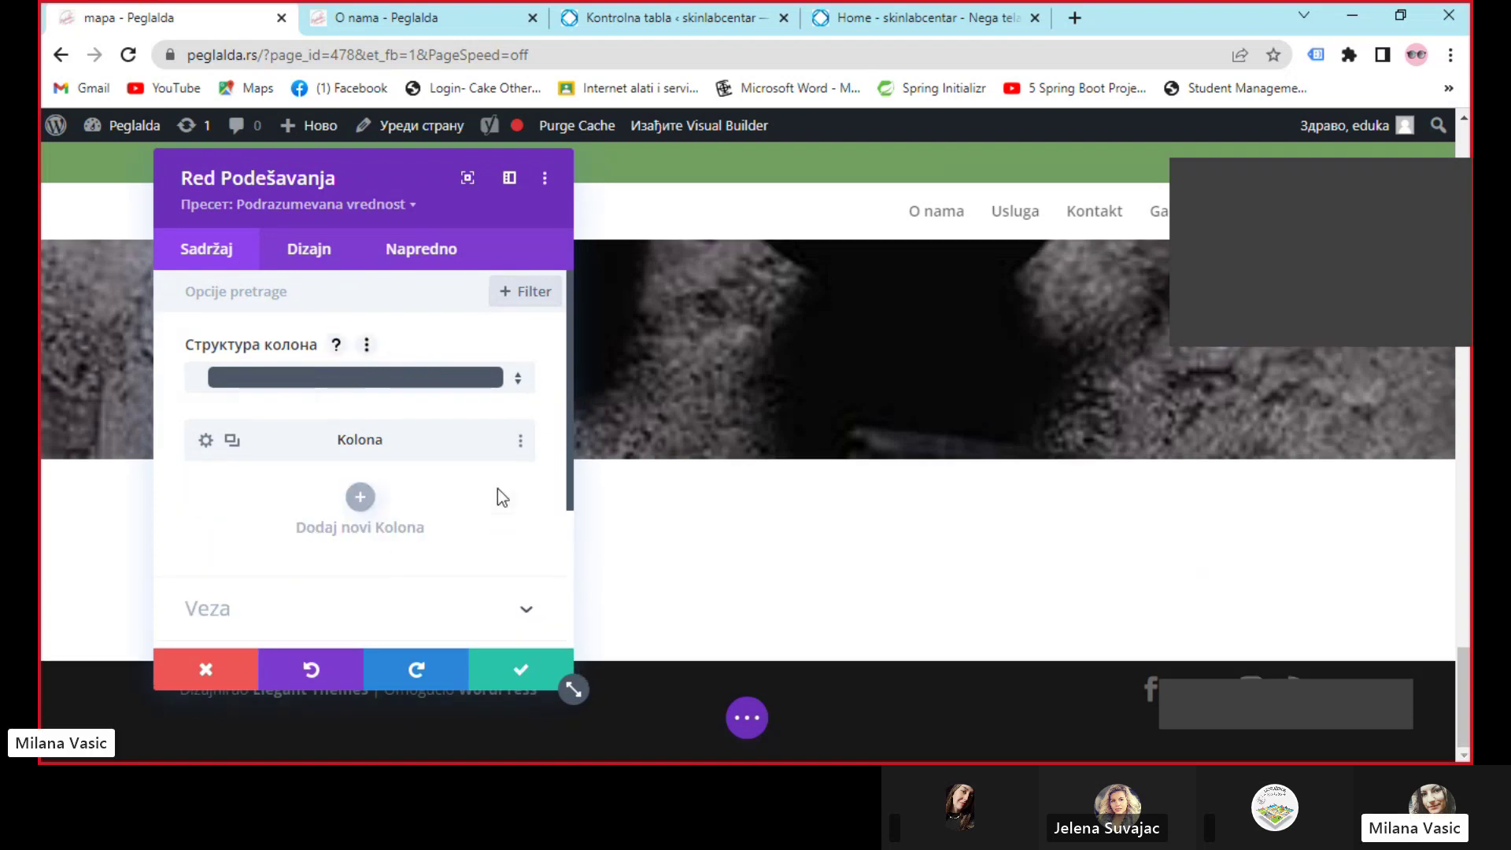
pyautogui.click(510, 671)
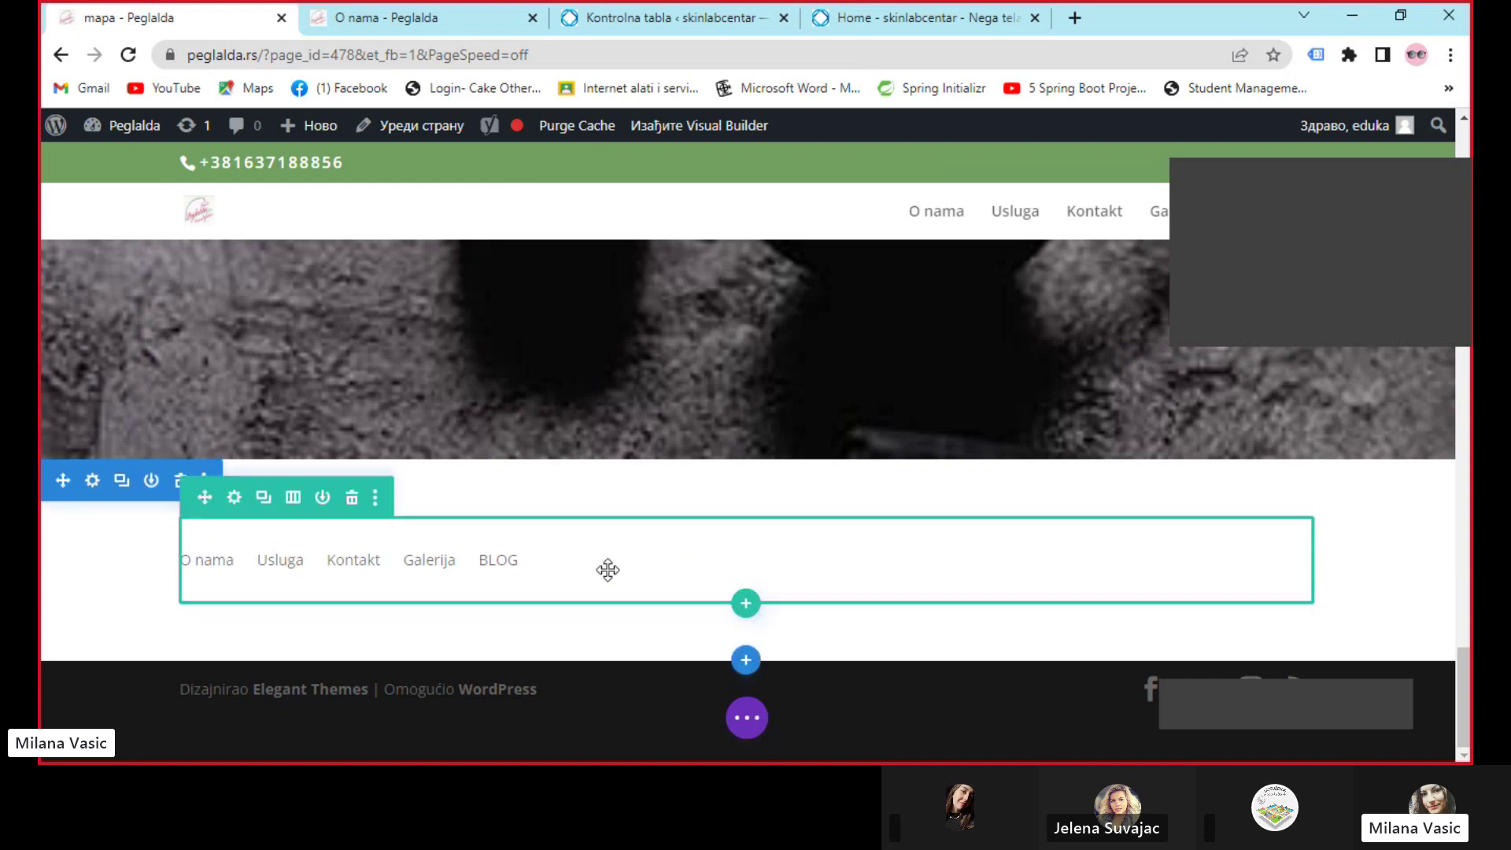
# Leave the Visual Builder for the WordPress admin's about page, discarding the unsaved page changes
pyautogui.moveTo(50, 130)
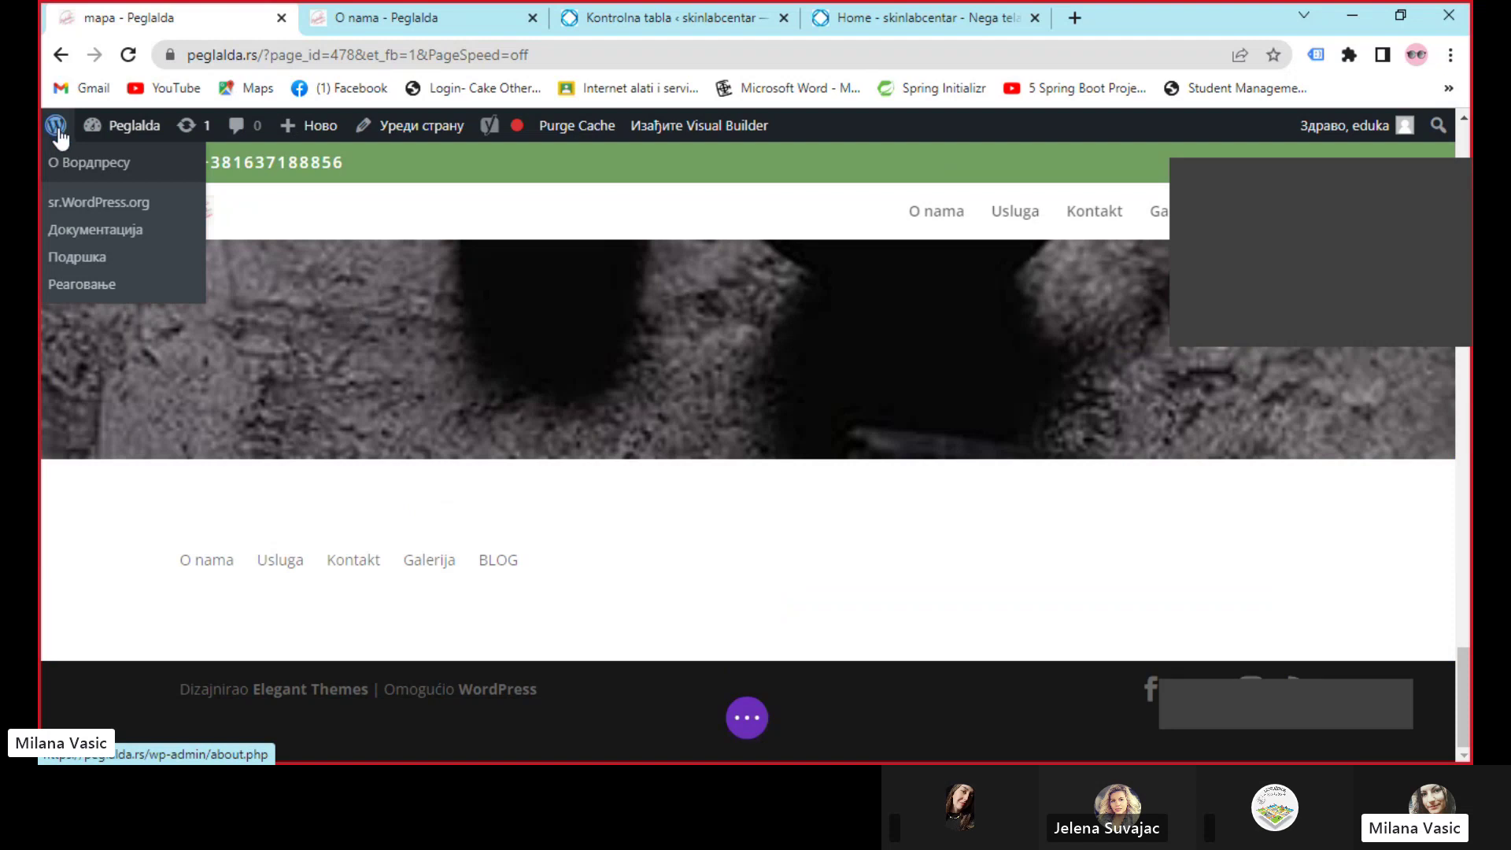
pyautogui.click(57, 131)
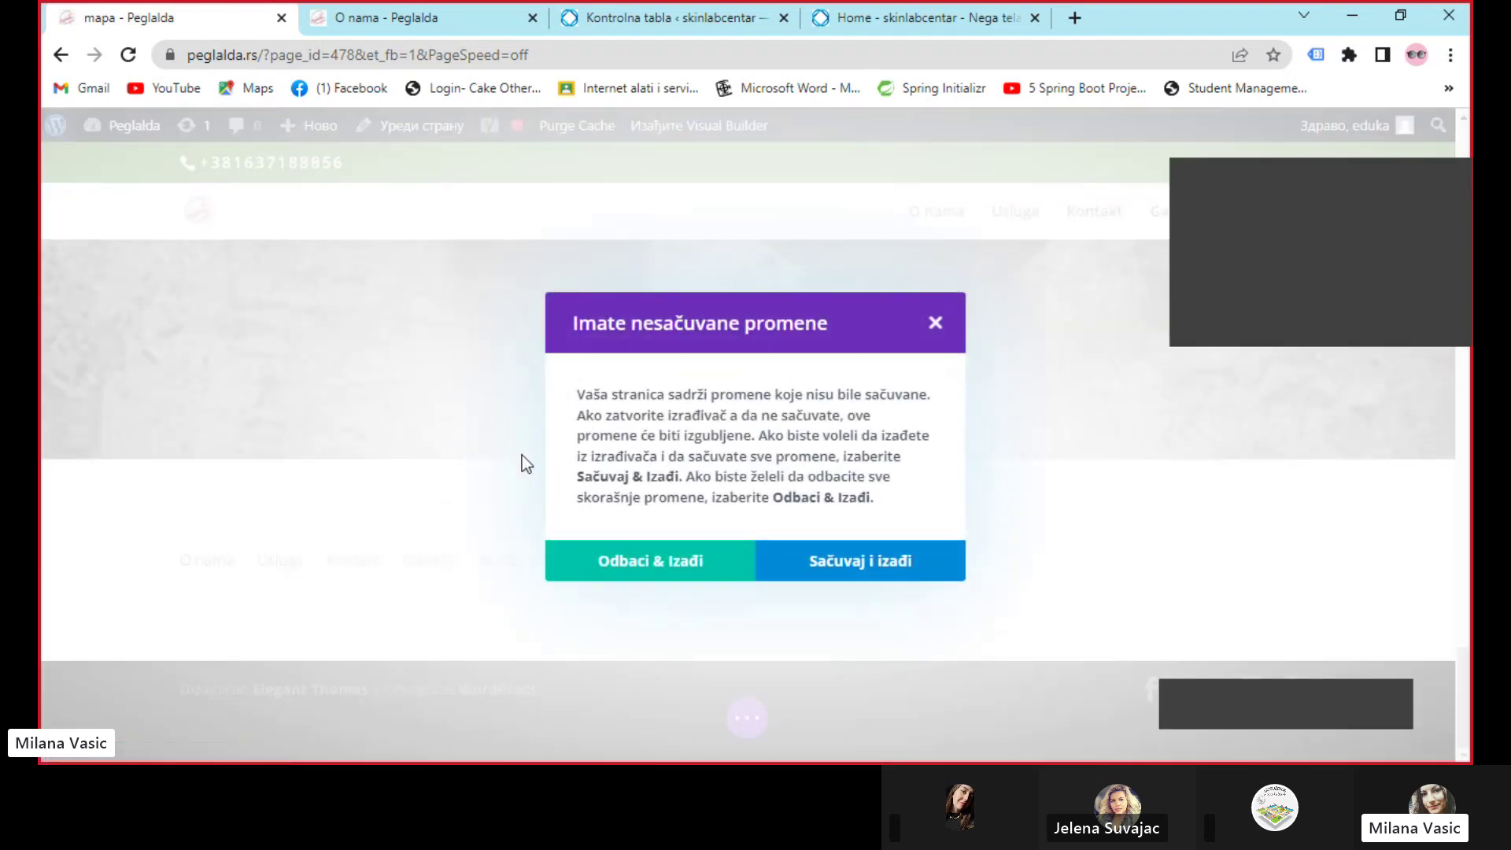
pyautogui.click(626, 560)
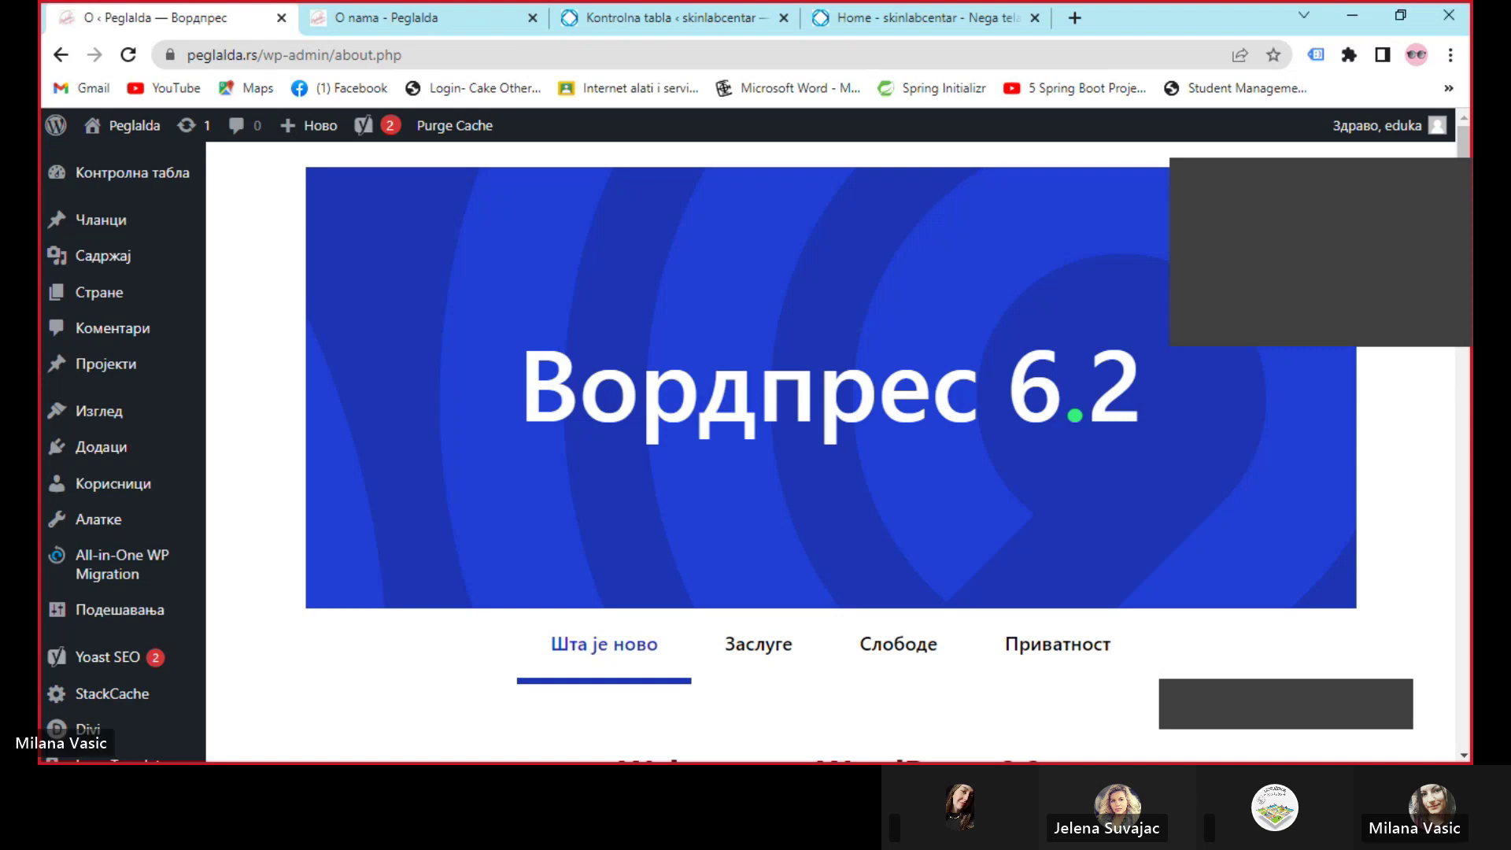
# Open Divi's theme customizer (Program za prilagođavanje tema) from the WordPress admin
pyautogui.moveTo(142, 561)
pyautogui.scroll(-4, 142, 598)
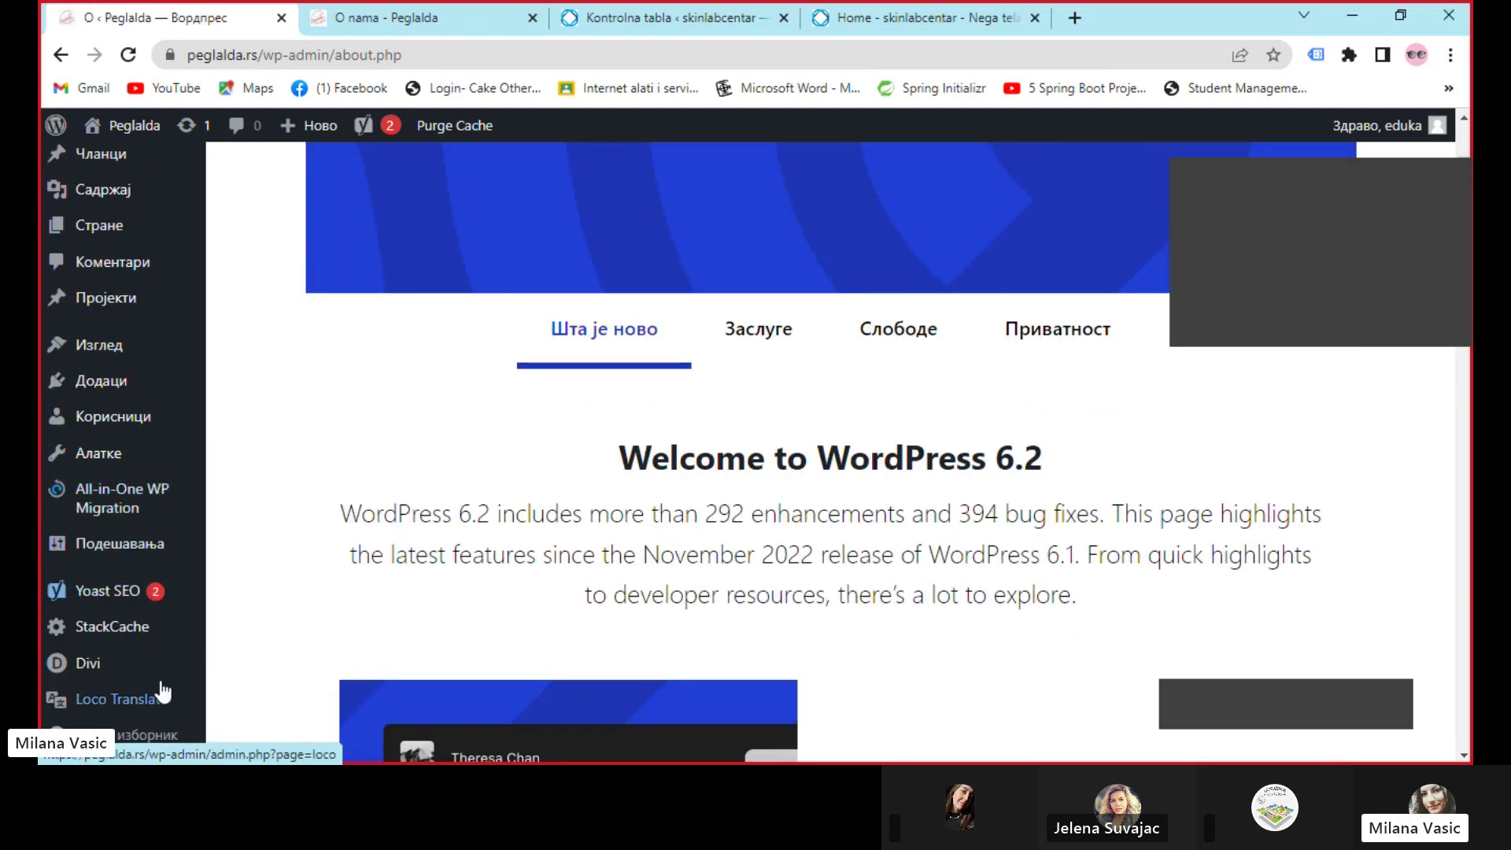
pyautogui.moveTo(74, 669)
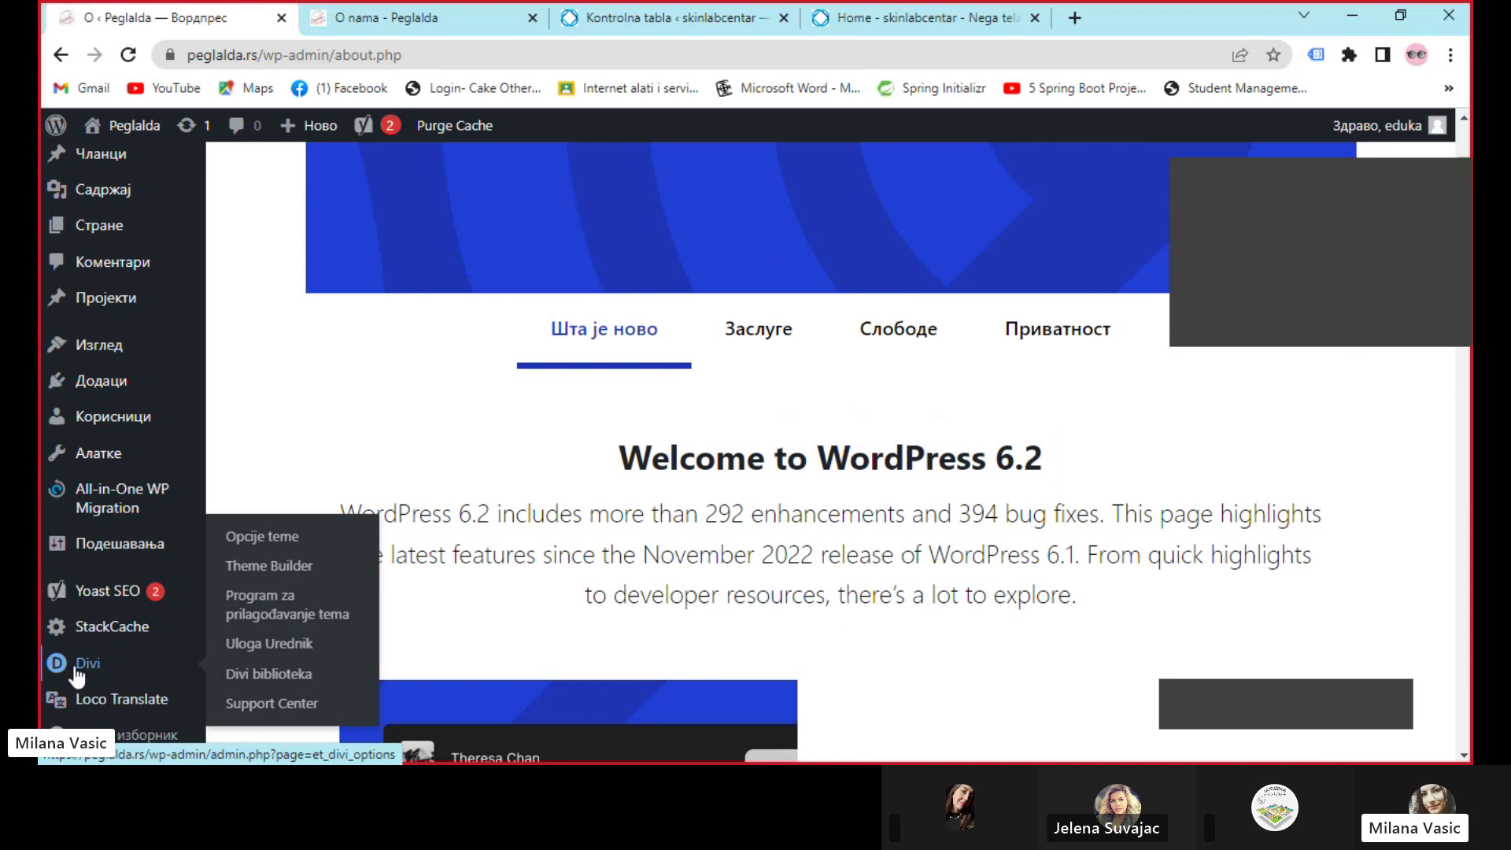
# Open the Sajt Identitet settings within the theme's Opšta podešavanja
pyautogui.moveTo(93, 356)
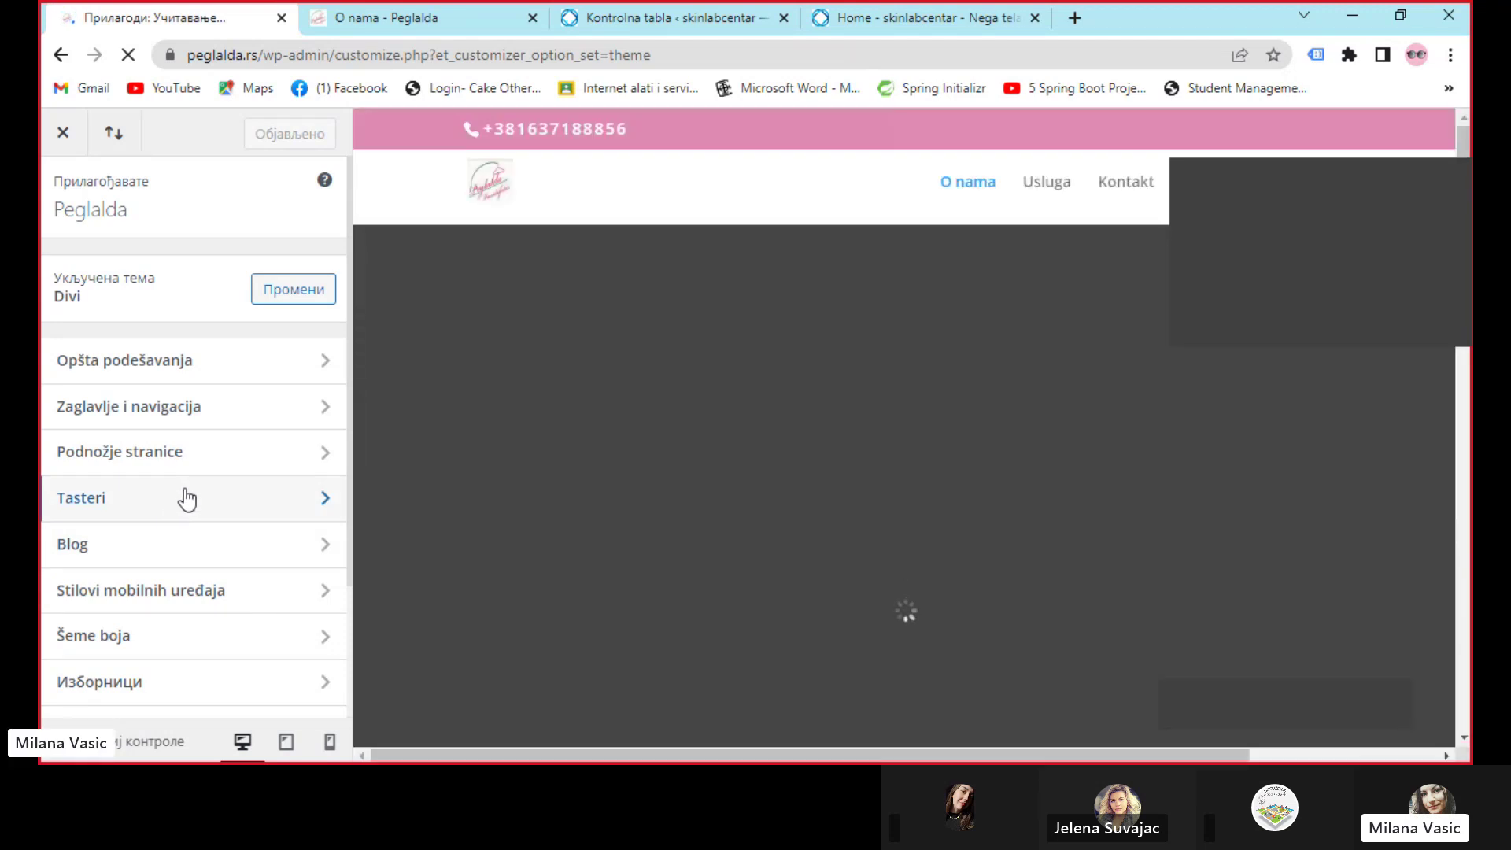
pyautogui.click(105, 369)
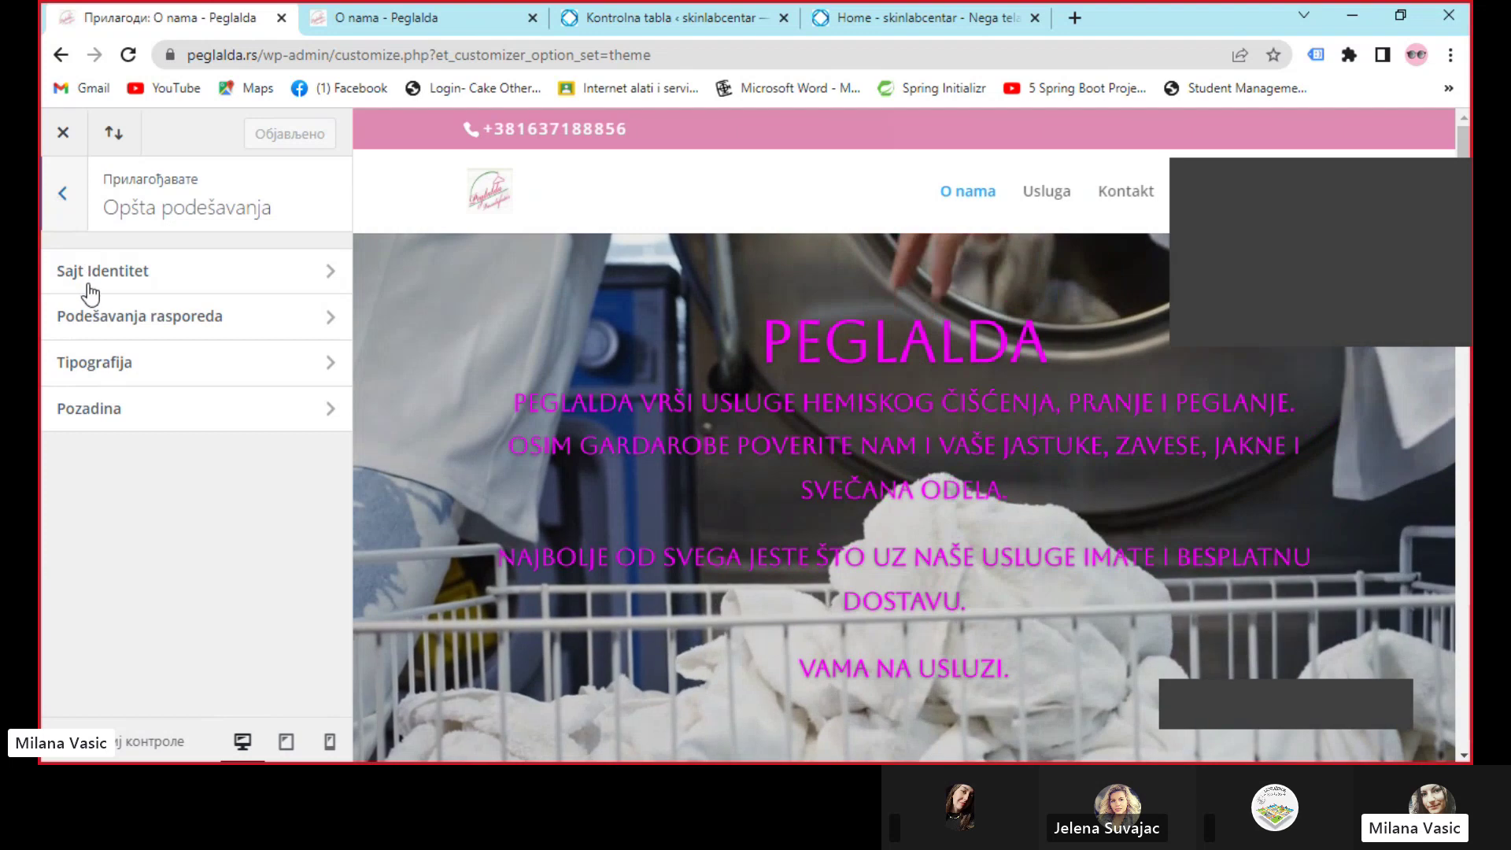
pyautogui.press('Escape')
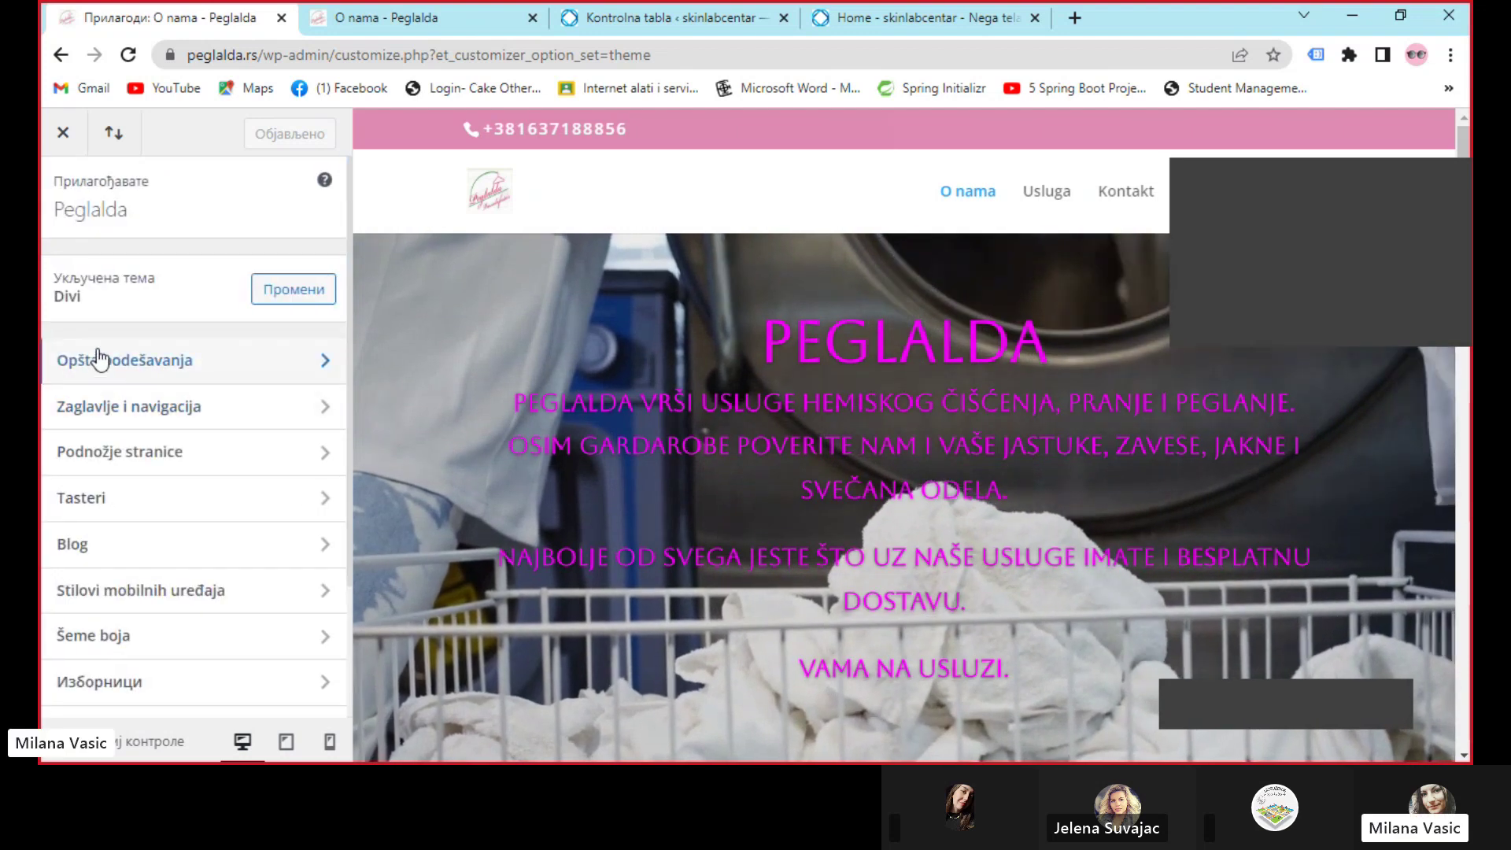
pyautogui.click(104, 362)
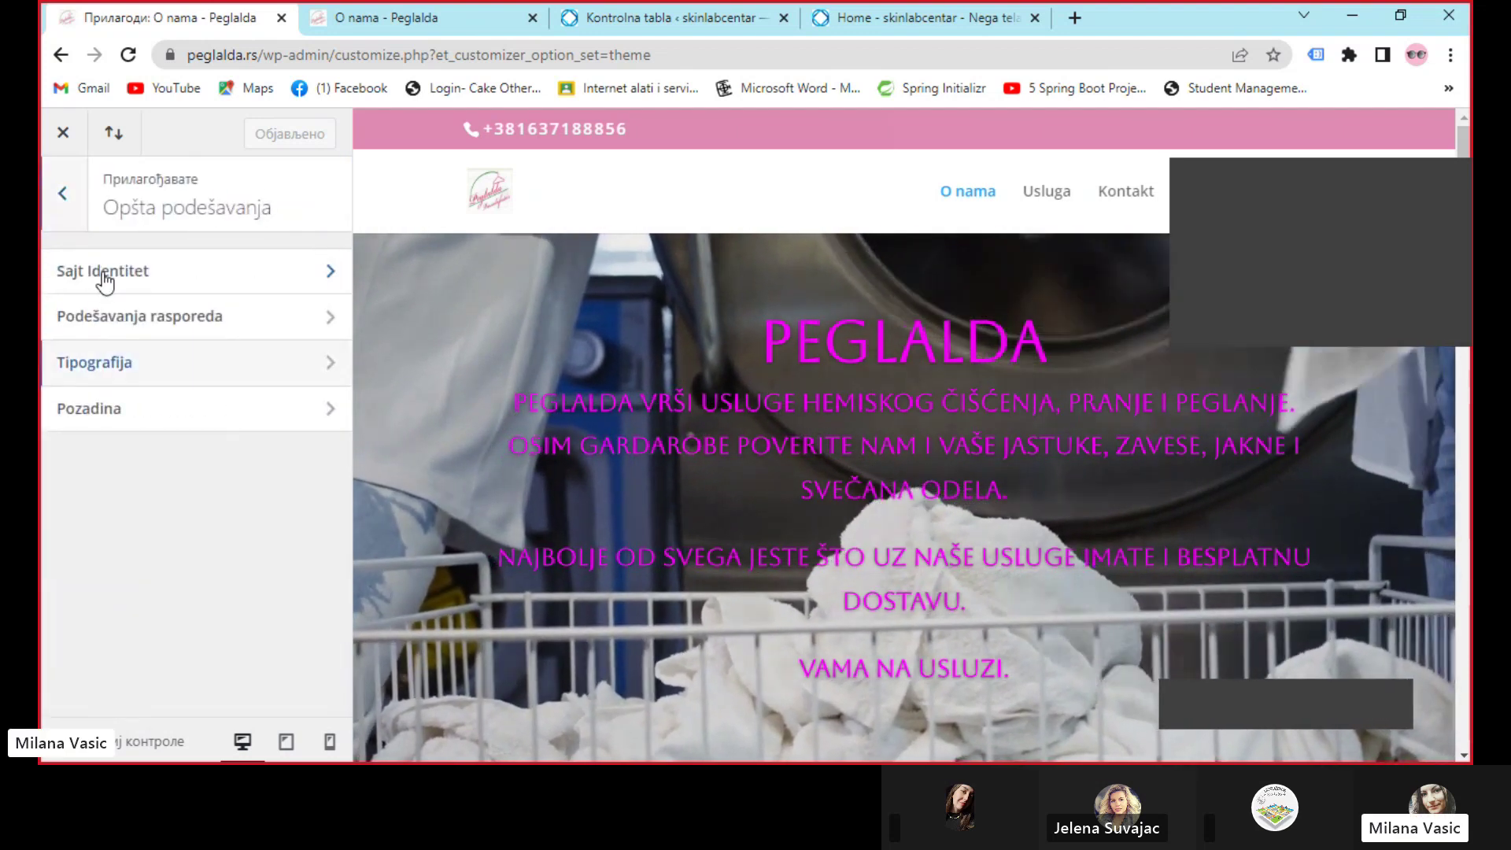
pyautogui.click(94, 271)
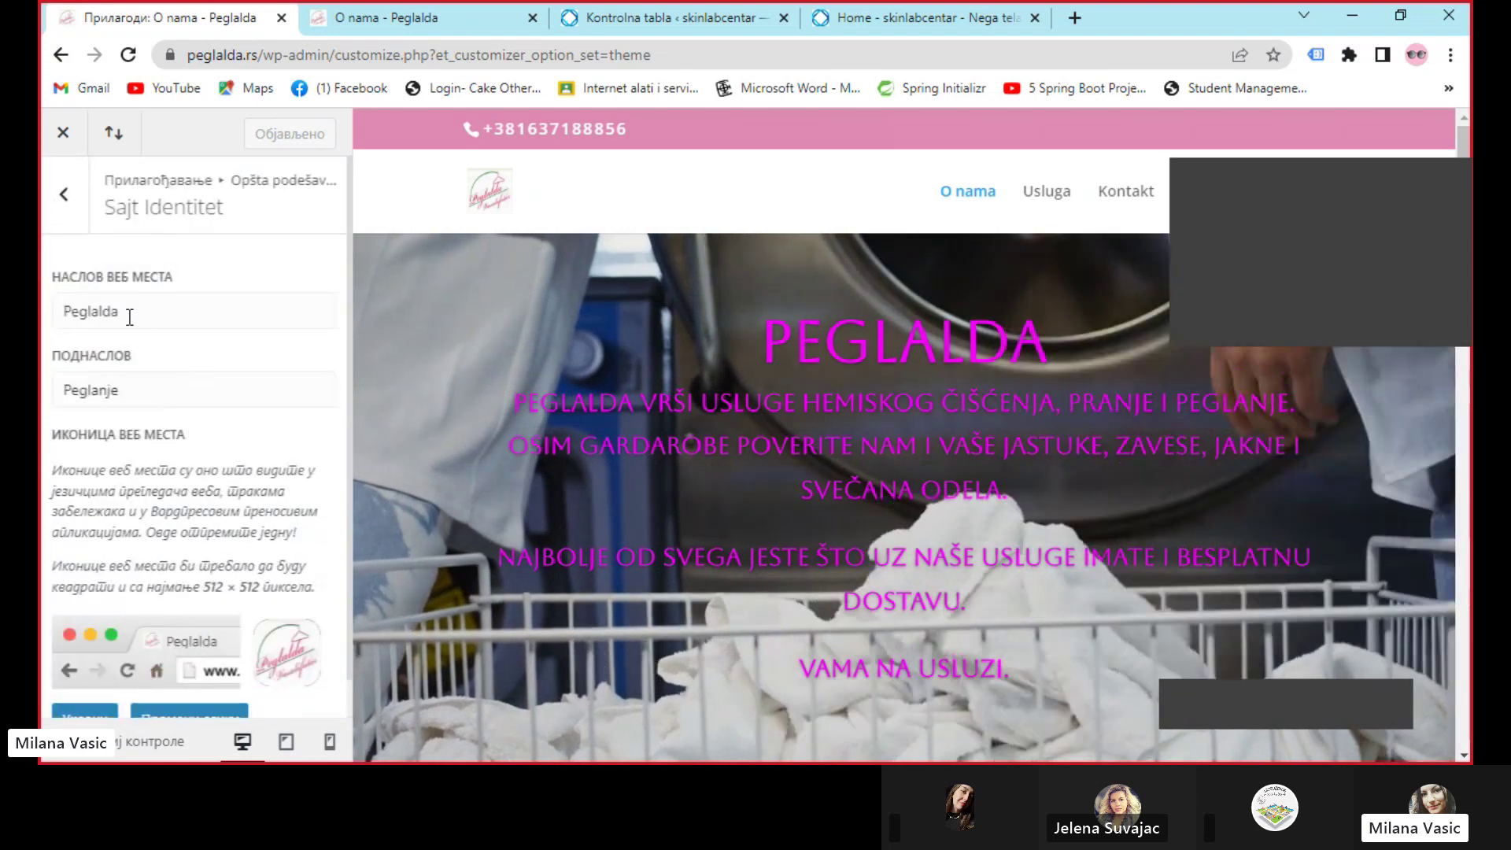